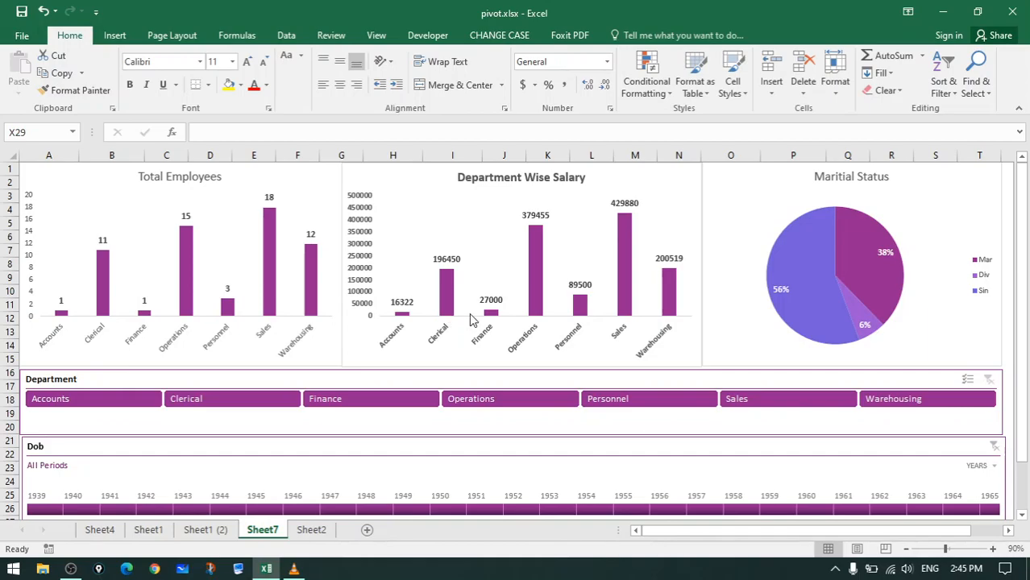
# - Examine the Year, Month, Calls, Sales and Discount data on Sheet1 from the first row to the last
pyautogui.click(165, 533)
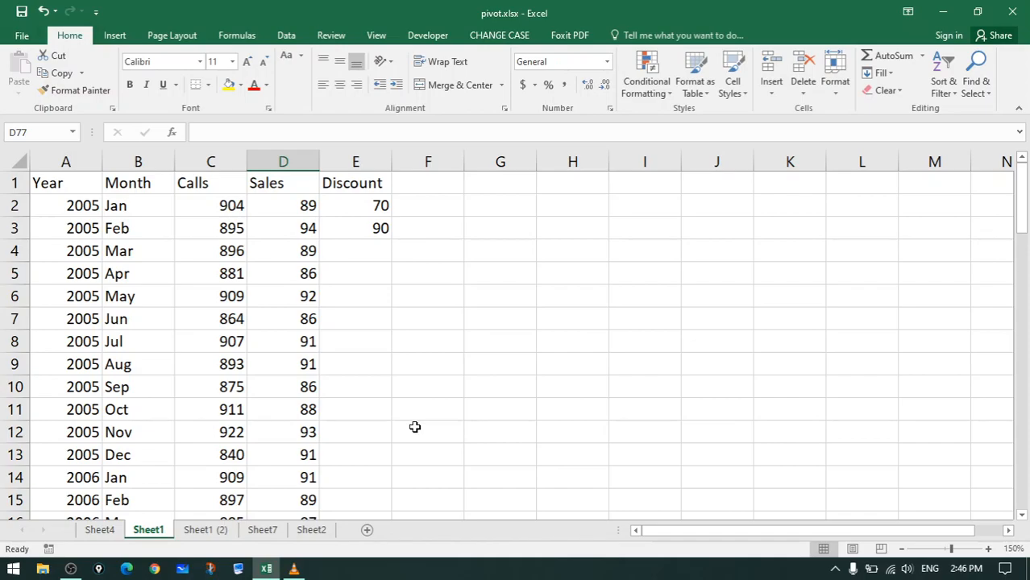
pyautogui.click(337, 245)
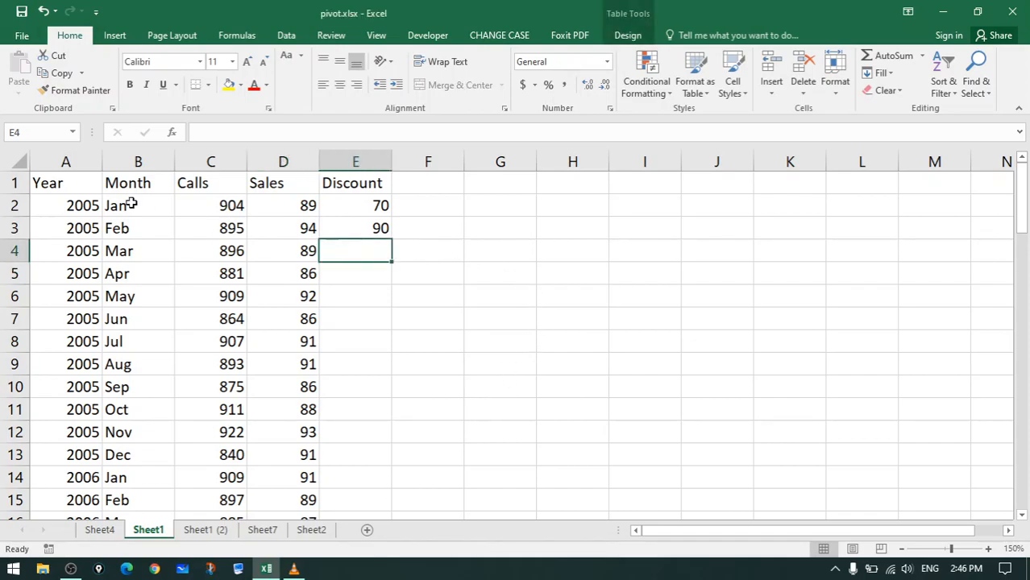
pyautogui.click(71, 206)
pyautogui.scroll(-13, 89, 266)
pyautogui.scroll(-10, 94, 300)
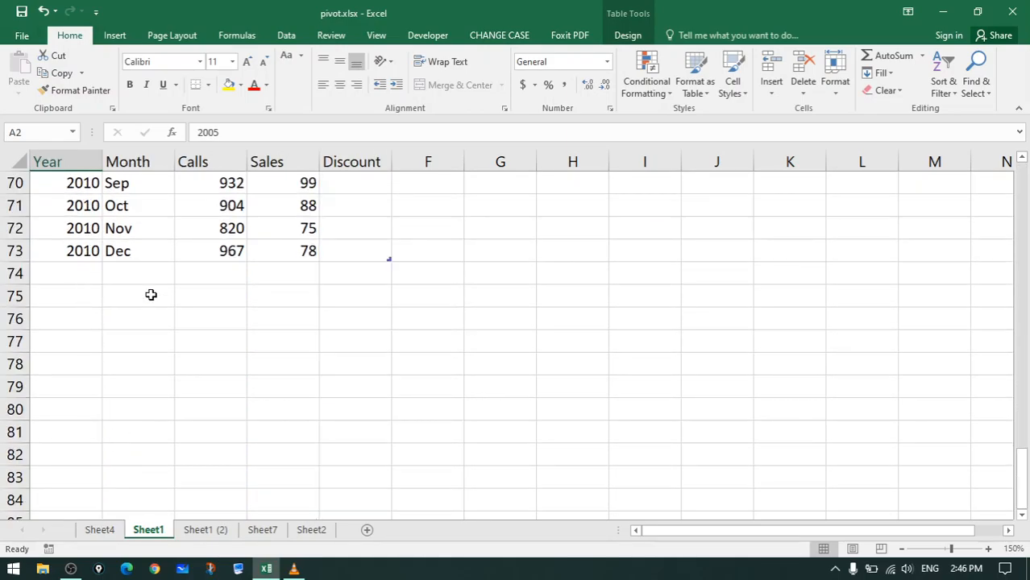
pyautogui.scroll(20, 151, 295)
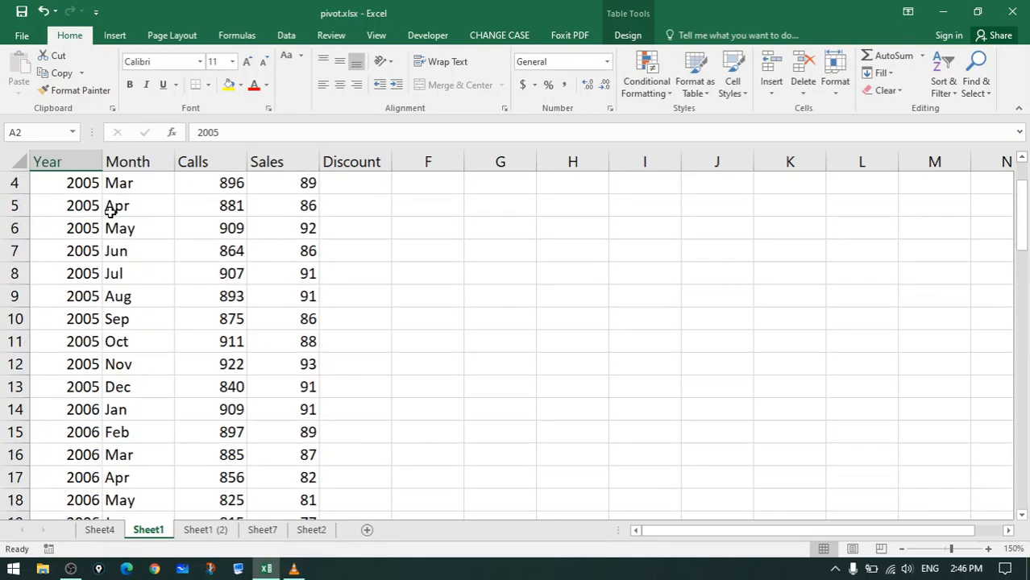
pyautogui.scroll(1, 198, 205)
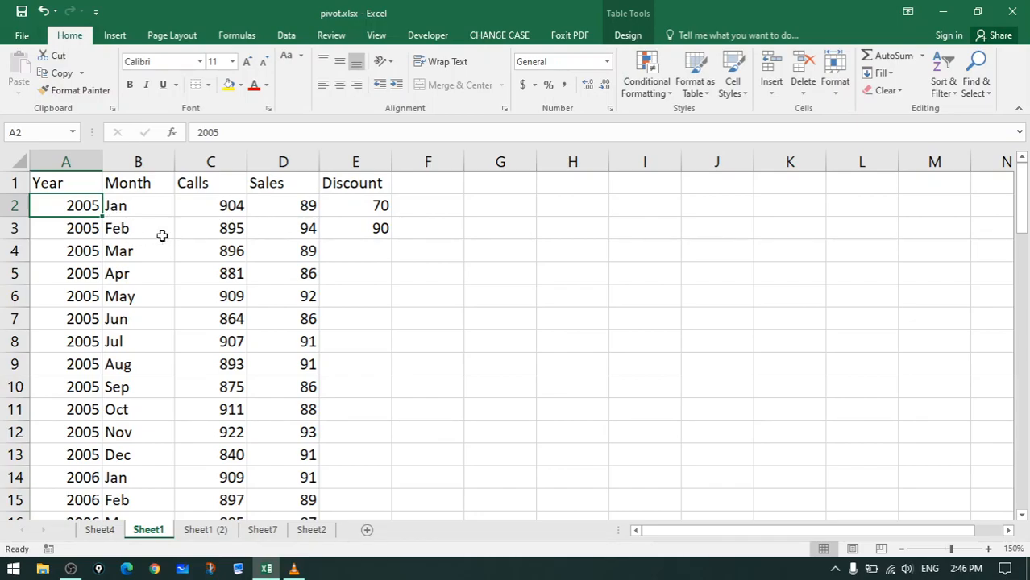
pyautogui.scroll(-1, 188, 302)
pyautogui.scroll(-16, 187, 302)
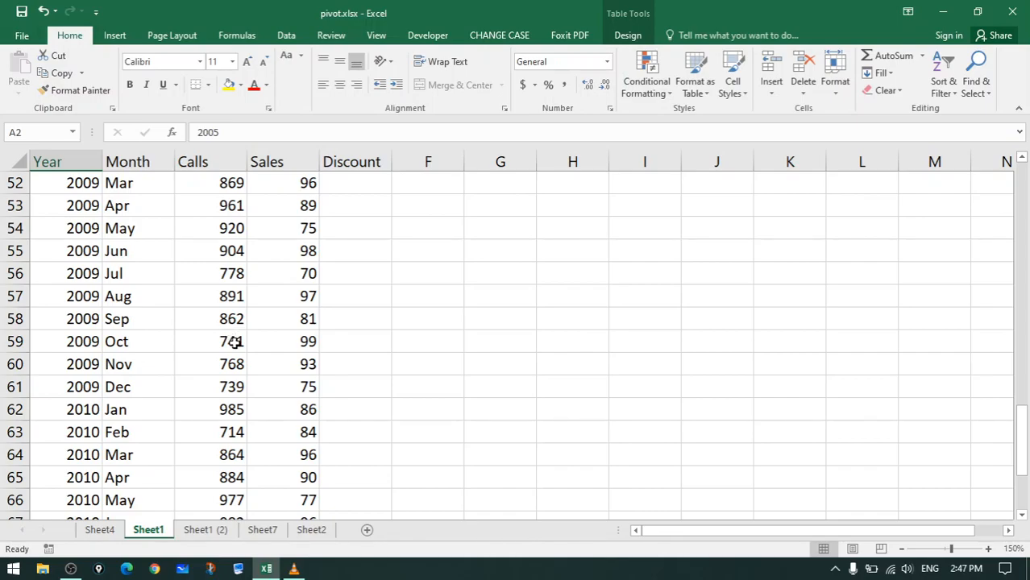
pyautogui.scroll(10, 230, 334)
pyautogui.scroll(7, 236, 336)
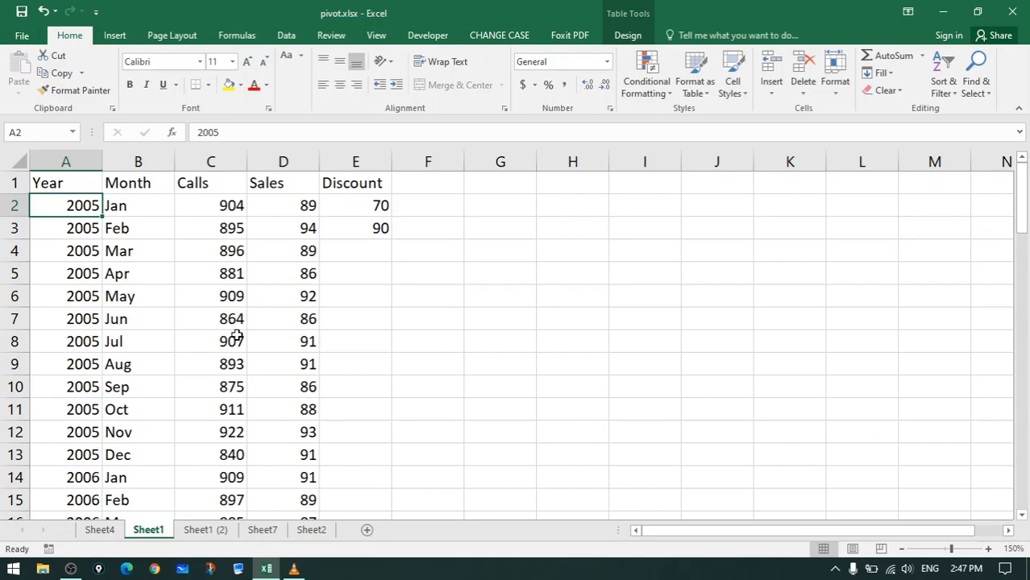
pyautogui.click(231, 342)
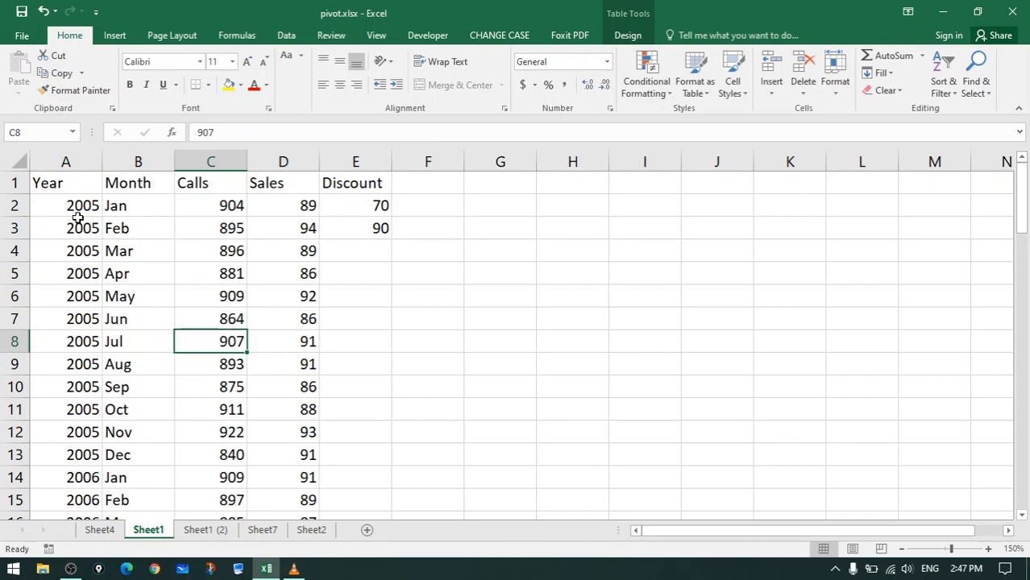
pyautogui.scroll(-3, 86, 216)
pyautogui.scroll(3, 187, 286)
pyautogui.click(188, 278)
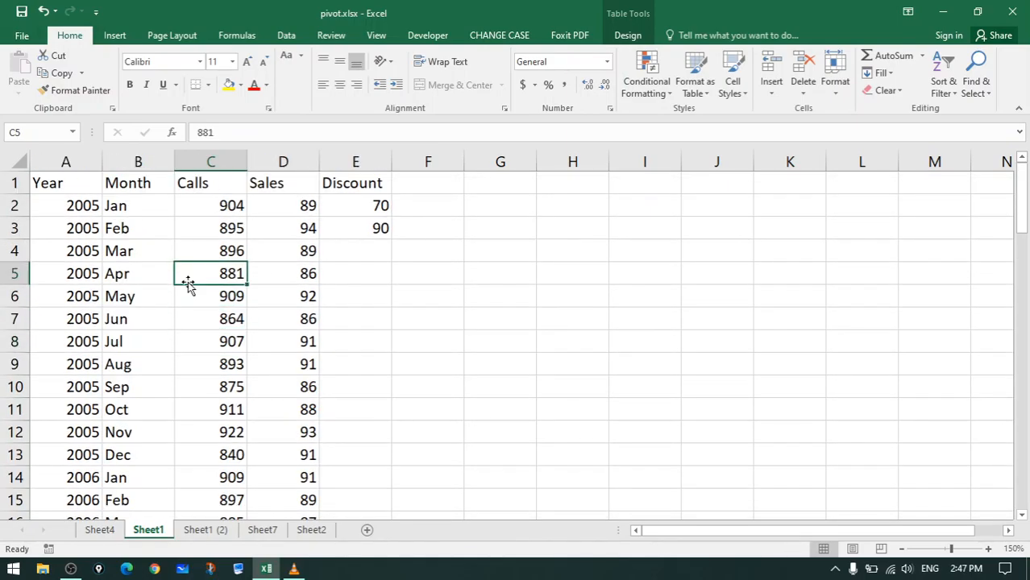
pyautogui.click(117, 40)
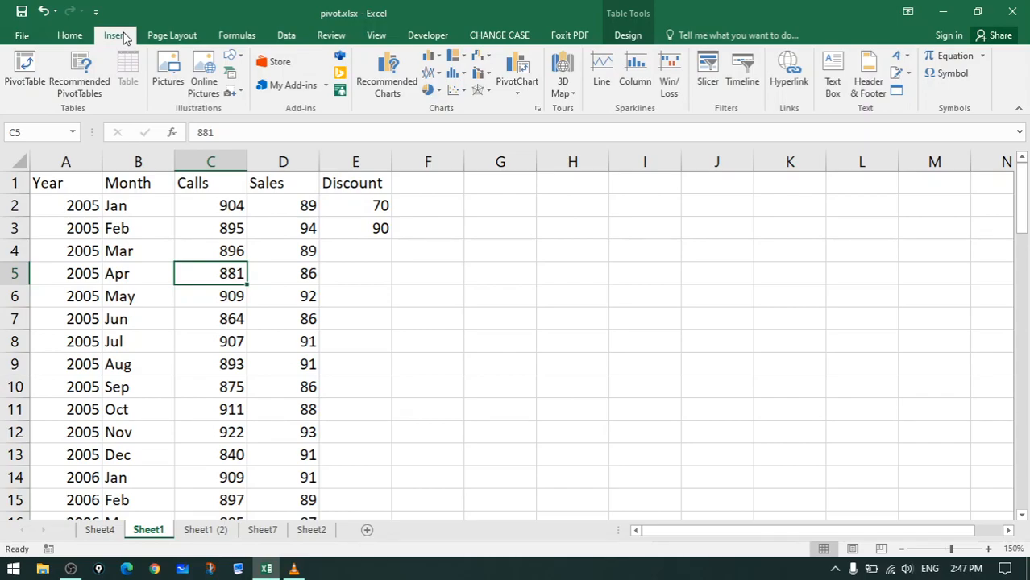
pyautogui.click(22, 71)
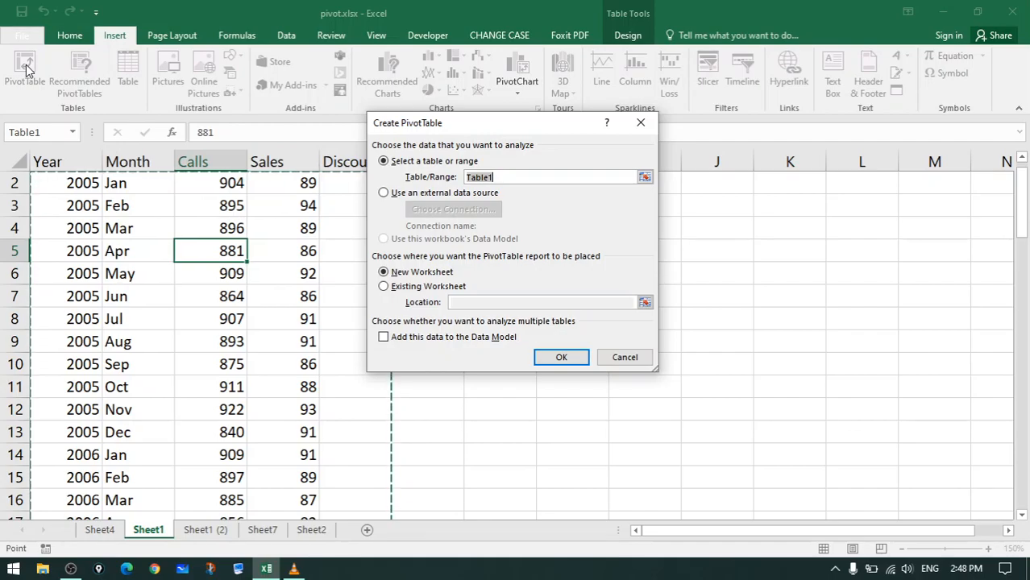
pyautogui.moveTo(438, 129); pyautogui.dragTo(667, 134)
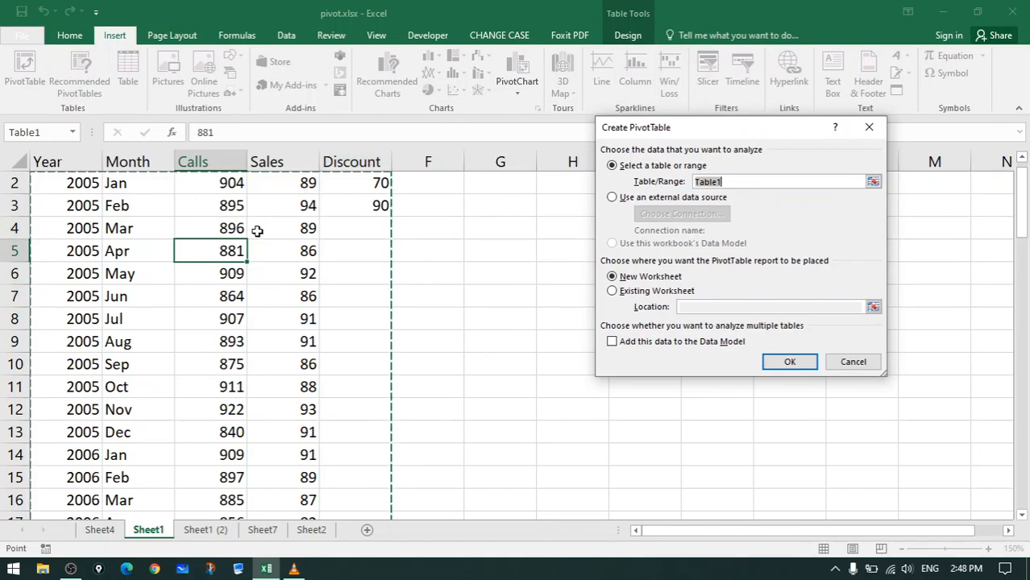
pyautogui.scroll(-10, 310, 242)
pyautogui.scroll(-9, 320, 250)
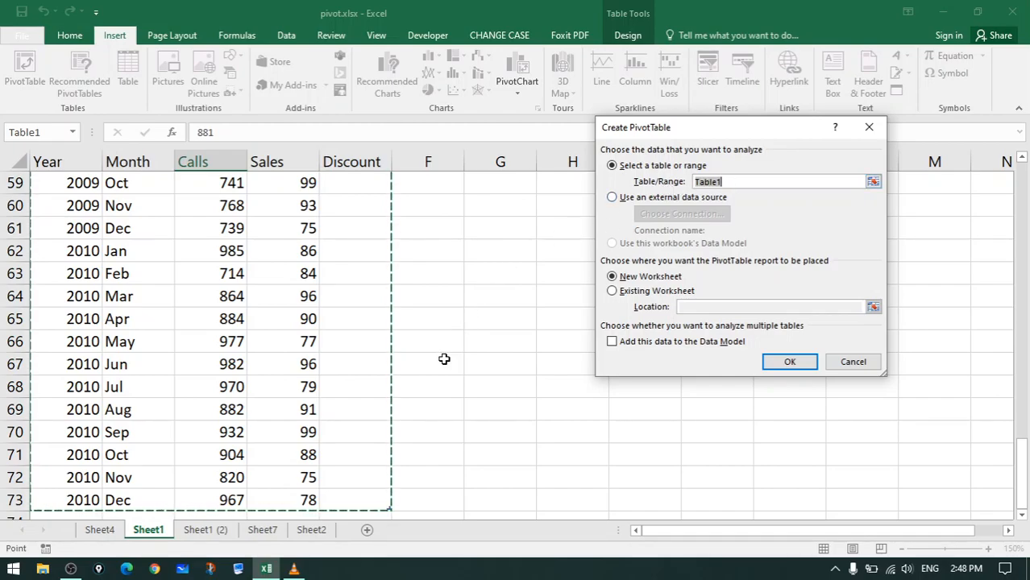
pyautogui.click(846, 363)
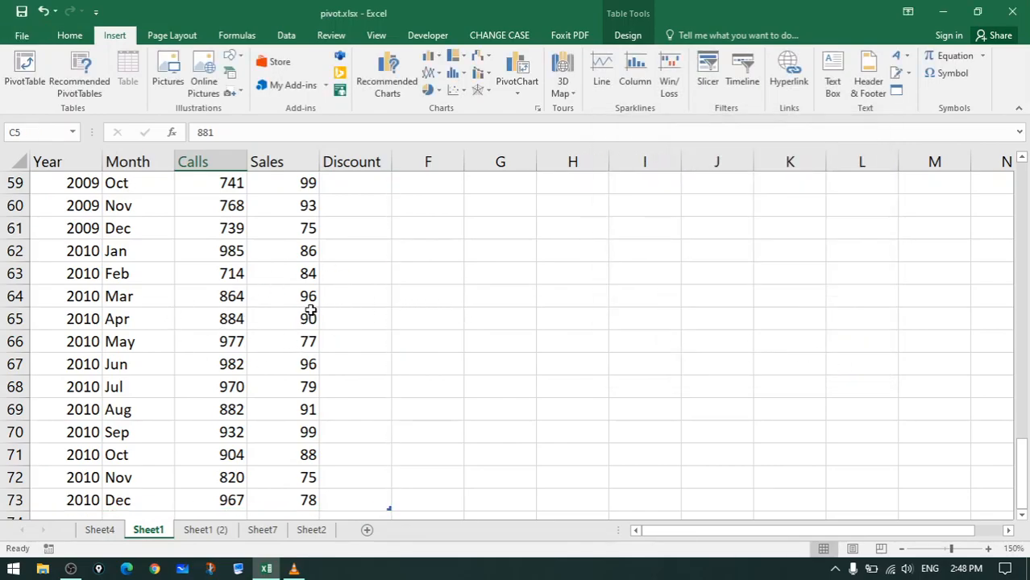
pyautogui.scroll(5, 242, 392)
pyautogui.scroll(-5, 248, 386)
pyautogui.scroll(-5, 274, 354)
pyautogui.scroll(2, 281, 368)
# - Create a PivotTable on a new worksheet from the Sheet1 (2) data range A1:E73
pyautogui.click(219, 532)
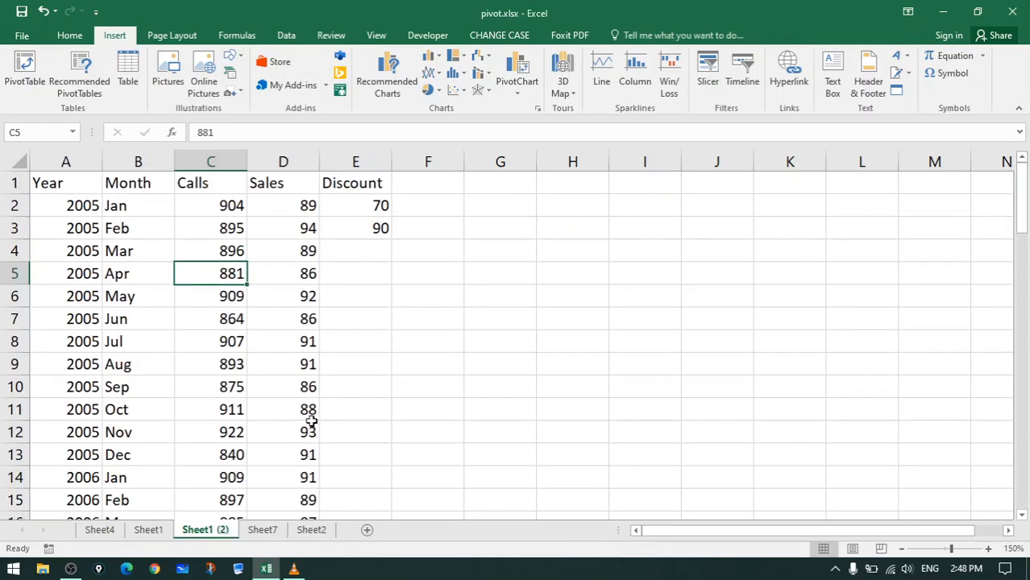
pyautogui.scroll(-3, 302, 388)
pyautogui.scroll(-15, 302, 387)
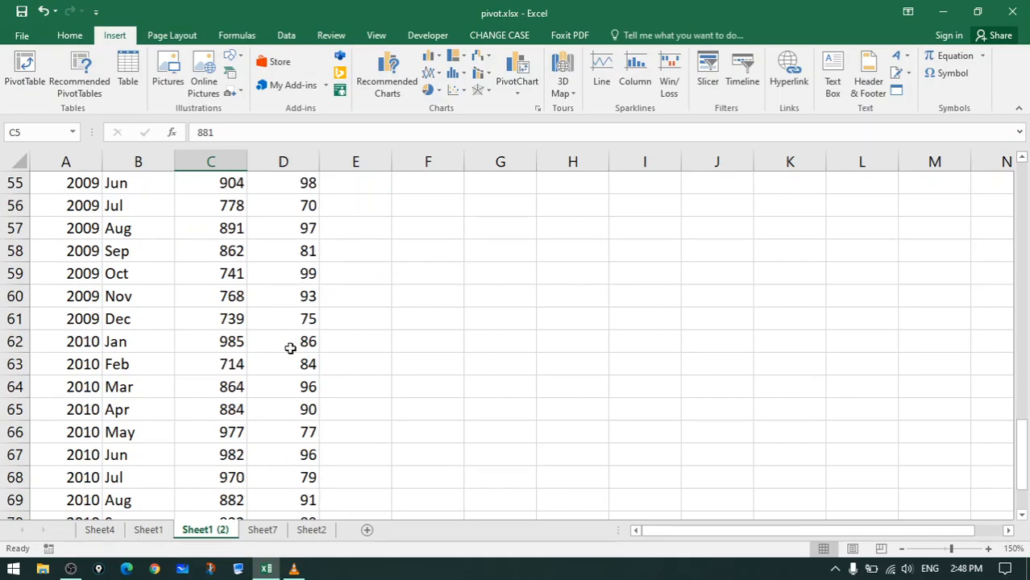
pyautogui.scroll(-5, 289, 350)
pyautogui.scroll(11, 278, 330)
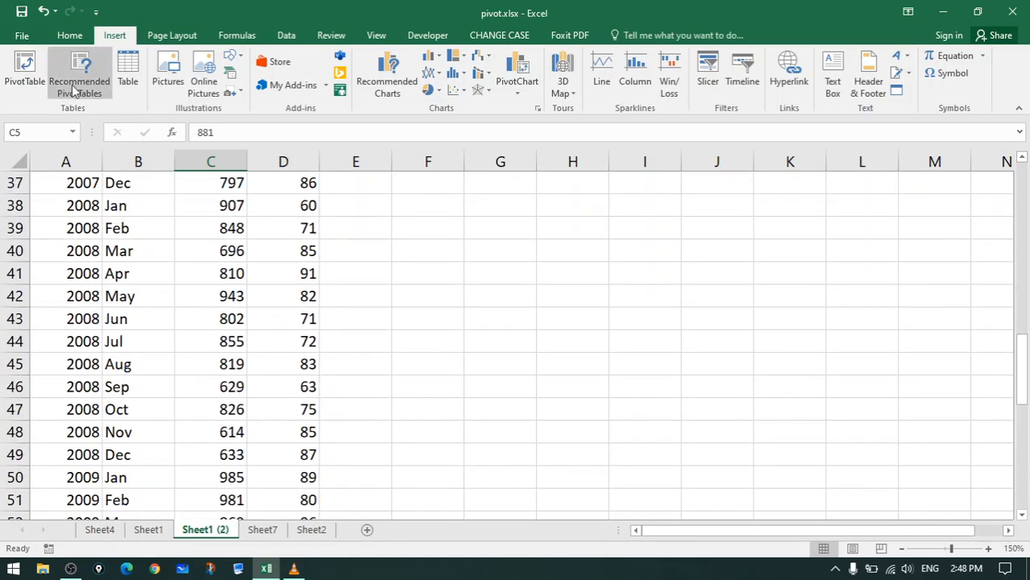
pyautogui.click(27, 74)
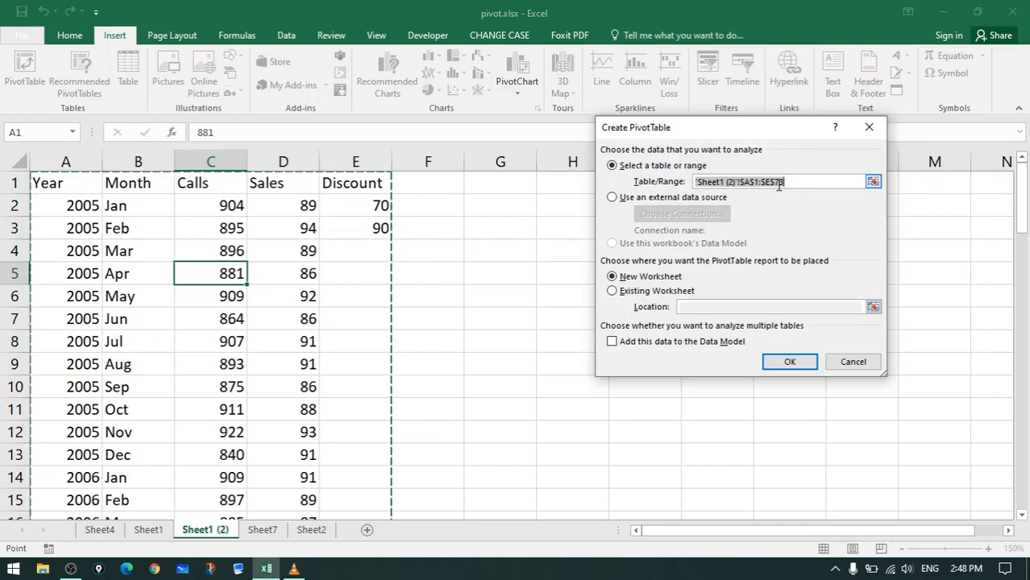
pyautogui.moveTo(661, 127); pyautogui.dragTo(520, 113)
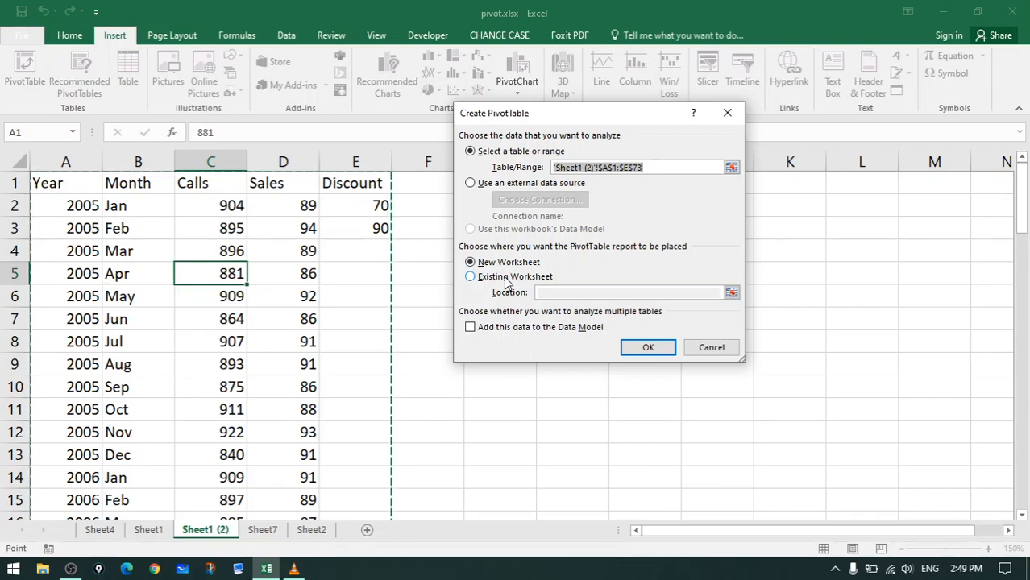
pyautogui.click(506, 278)
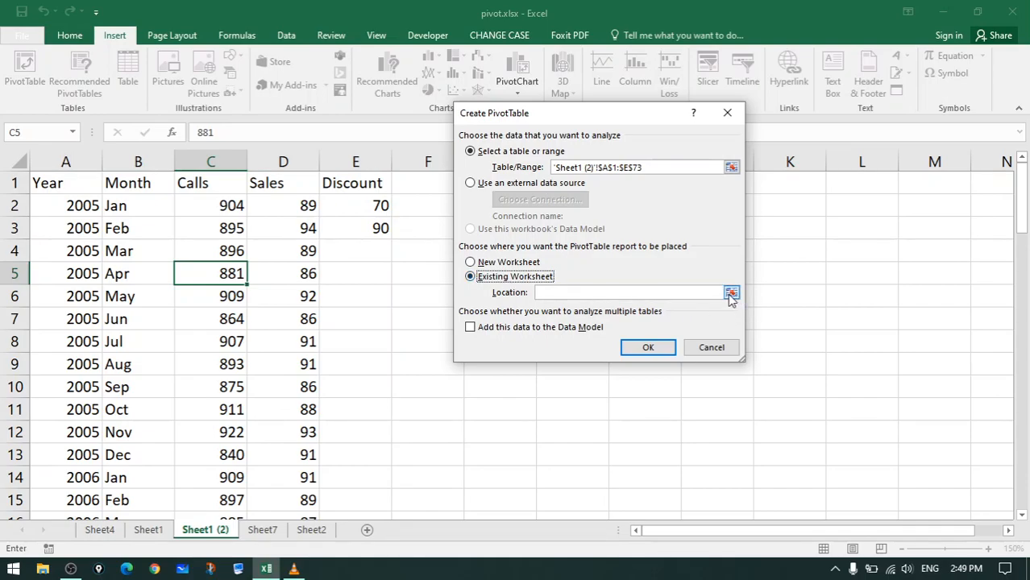
pyautogui.click(521, 268)
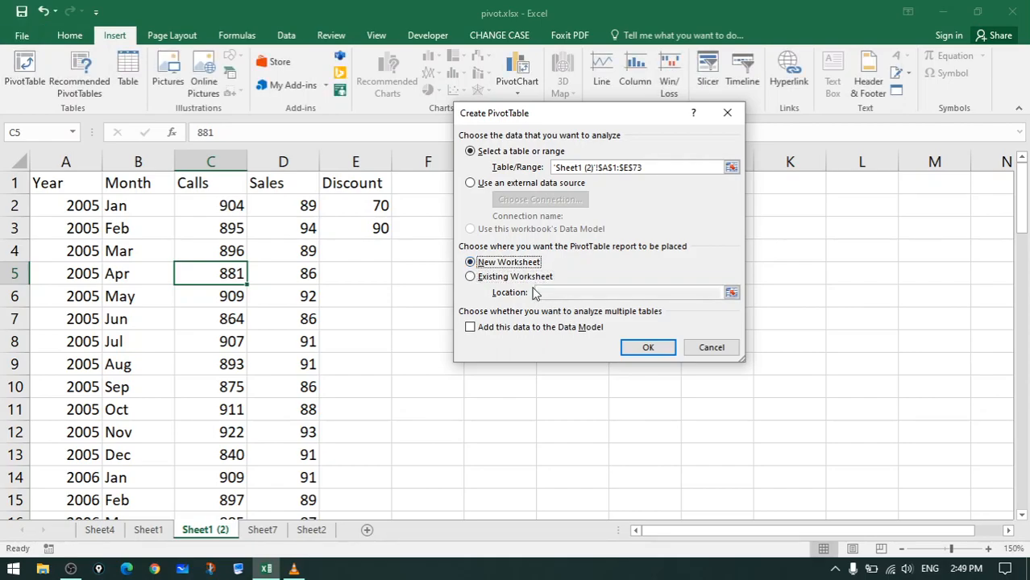
pyautogui.click(653, 348)
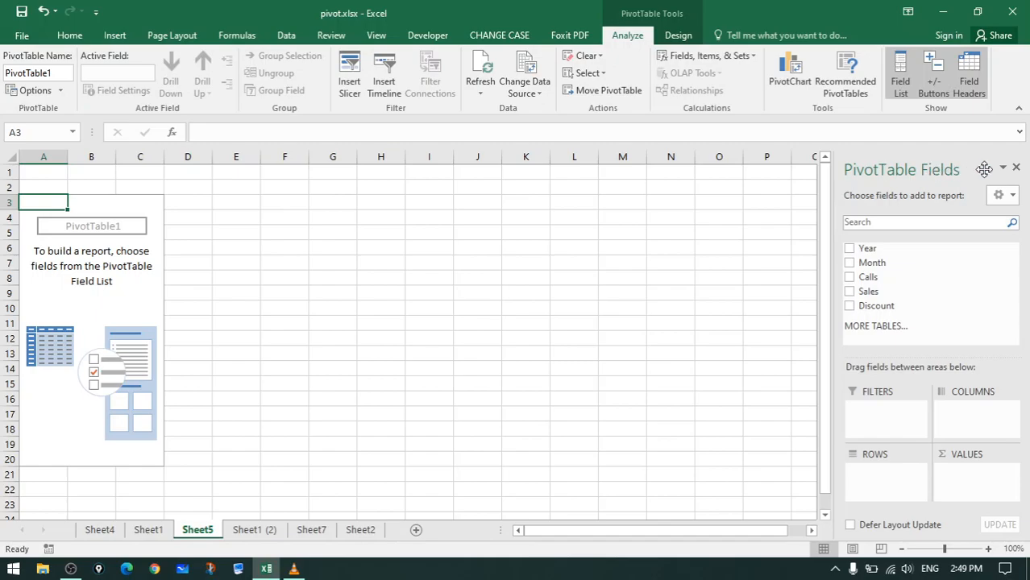
# - Hide and redisplay the PivotTable Fields list, and float it enlarged over the worksheet
pyautogui.click(1018, 171)
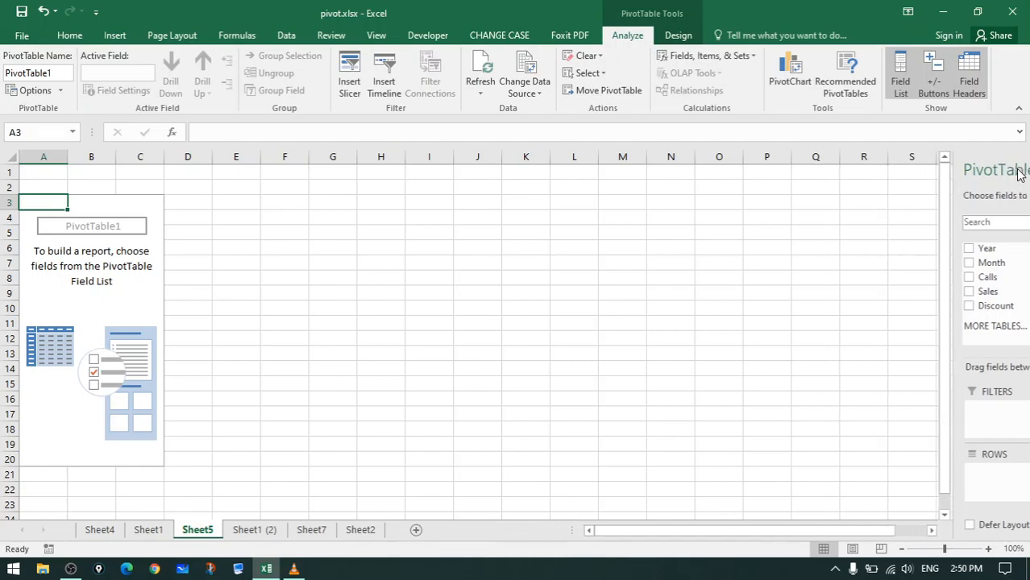
pyautogui.click(901, 80)
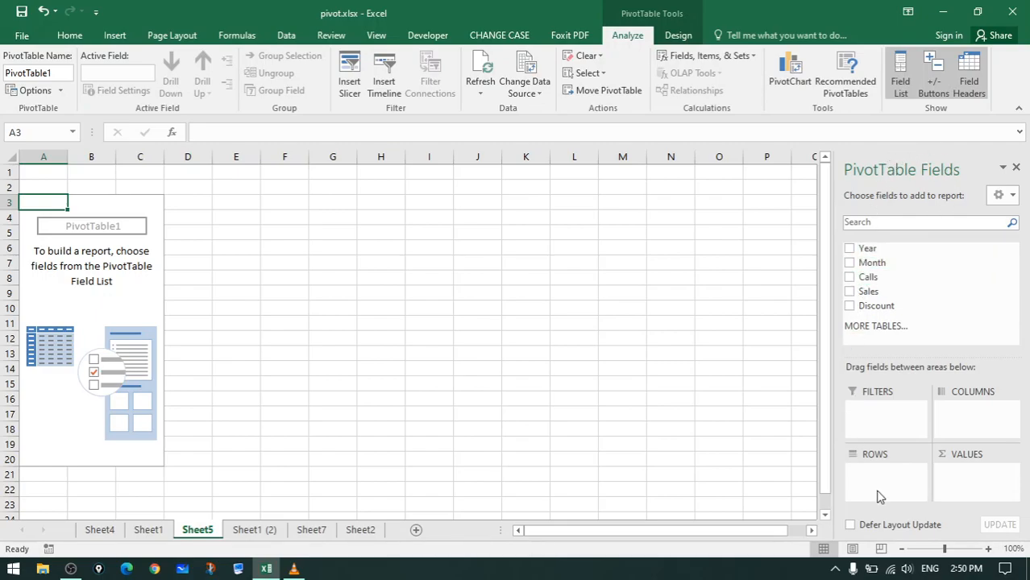
pyautogui.moveTo(883, 171); pyautogui.dragTo(327, 132)
pyautogui.moveTo(462, 352); pyautogui.dragTo(822, 506)
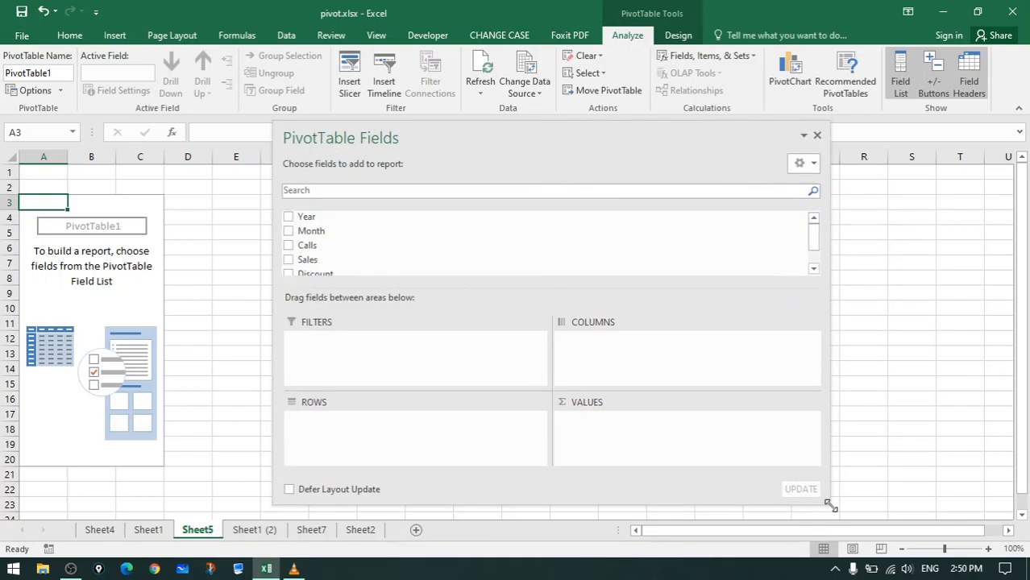
pyautogui.moveTo(416, 135); pyautogui.dragTo(395, 96)
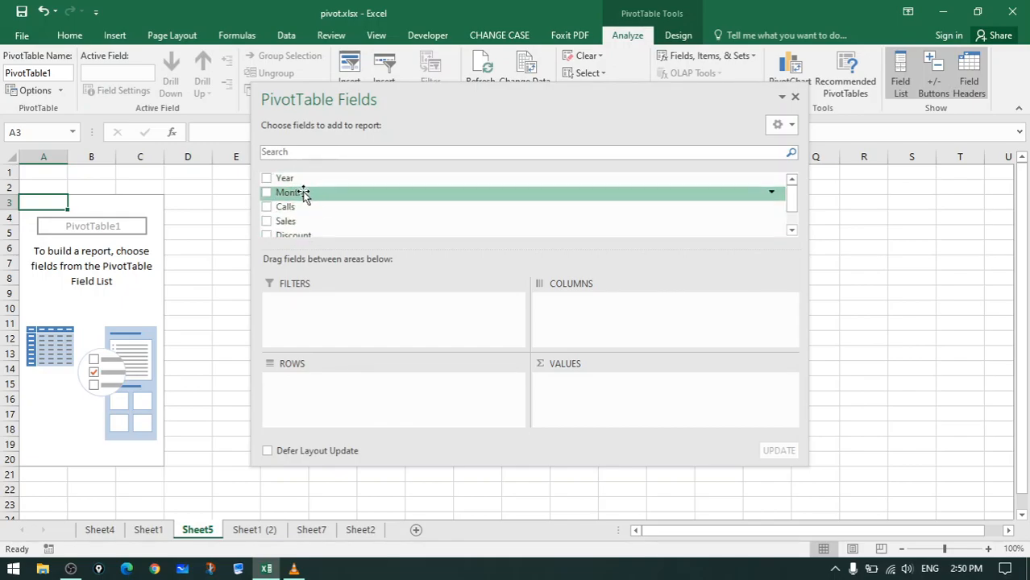
# - Add the Year field as a report filter and review its filter choices, keeping all years selected
pyautogui.scroll(-1, 309, 225)
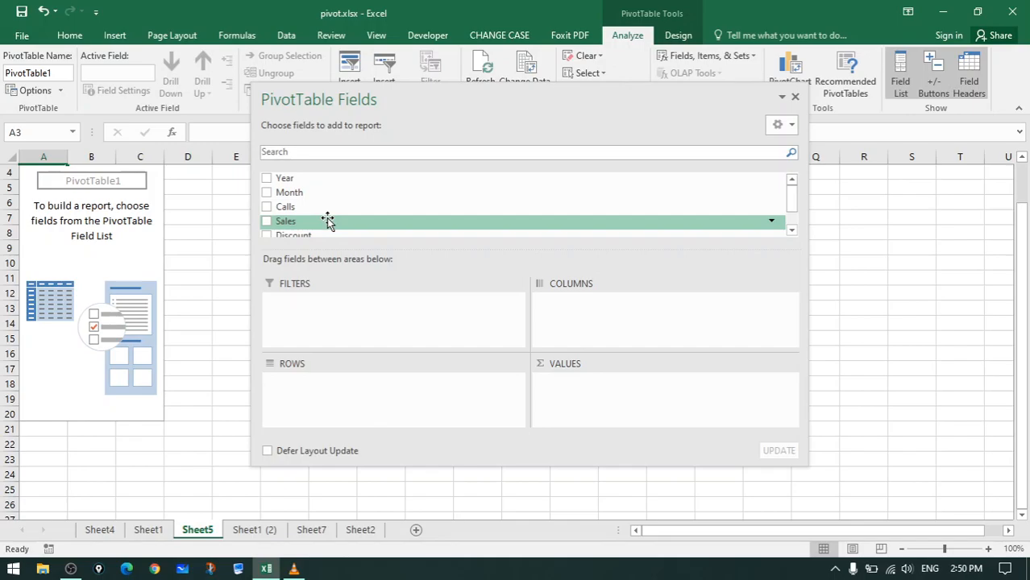
pyautogui.scroll(1, 584, 224)
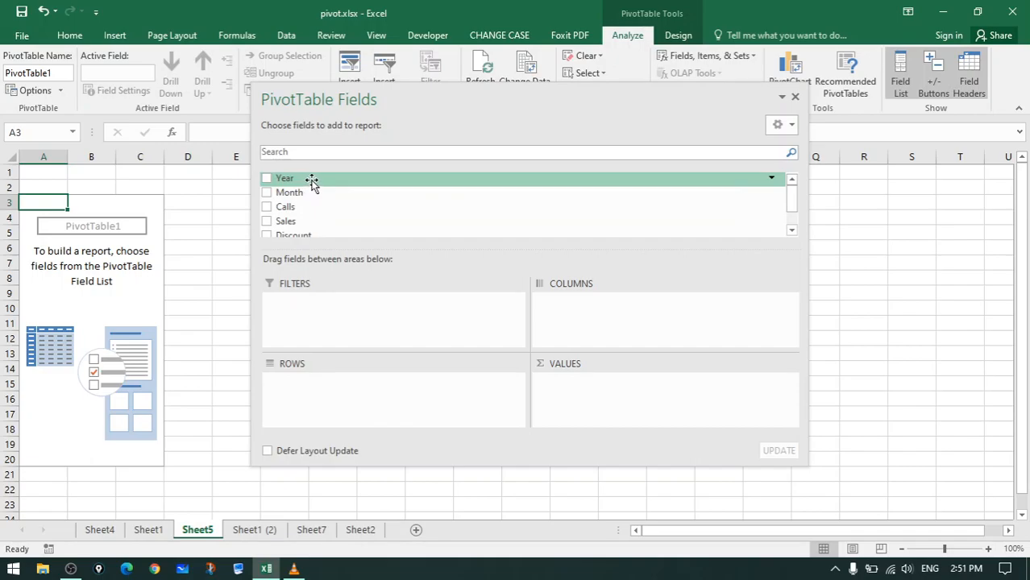
pyautogui.moveTo(309, 181); pyautogui.dragTo(316, 307)
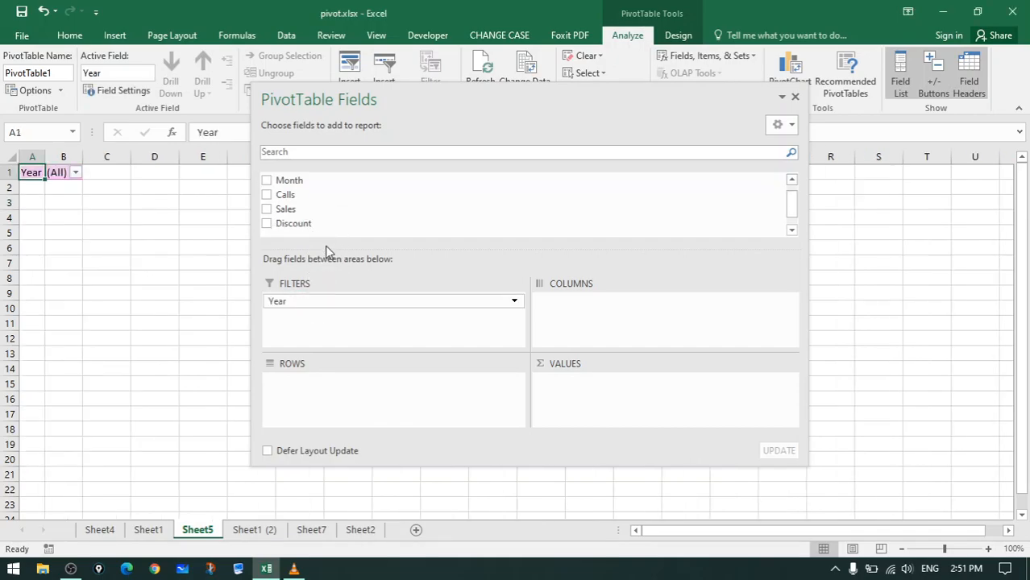
pyautogui.click(74, 174)
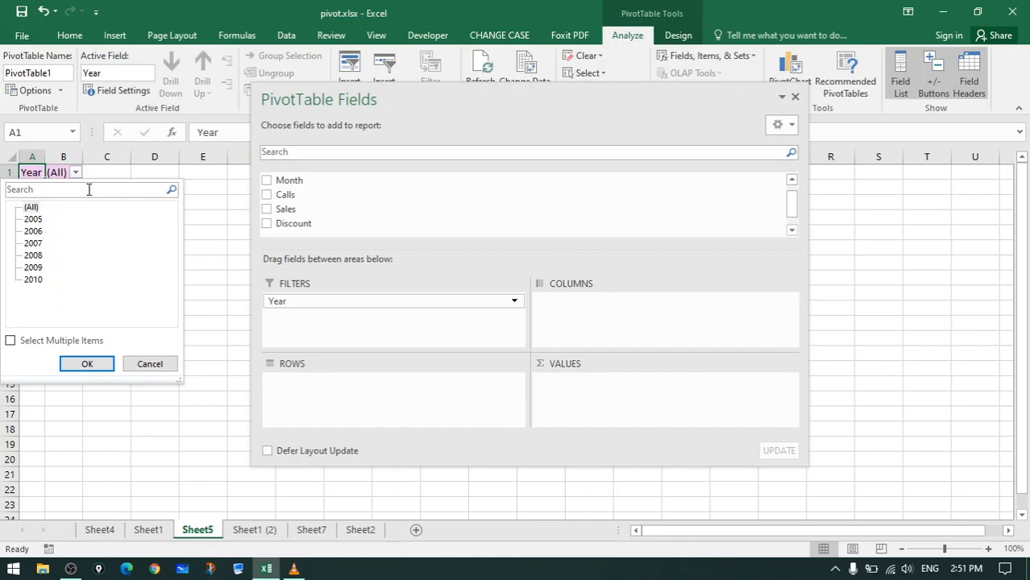
pyautogui.click(86, 364)
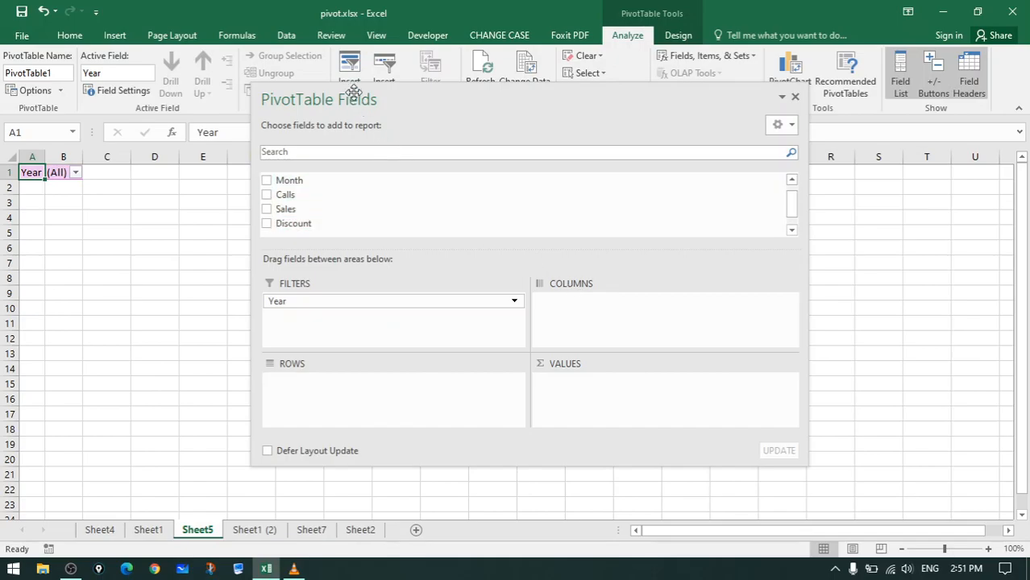
# - Add the Month field to the rows of the PivotTable, moving the field list clear of the report
pyautogui.moveTo(382, 99); pyautogui.dragTo(529, 55)
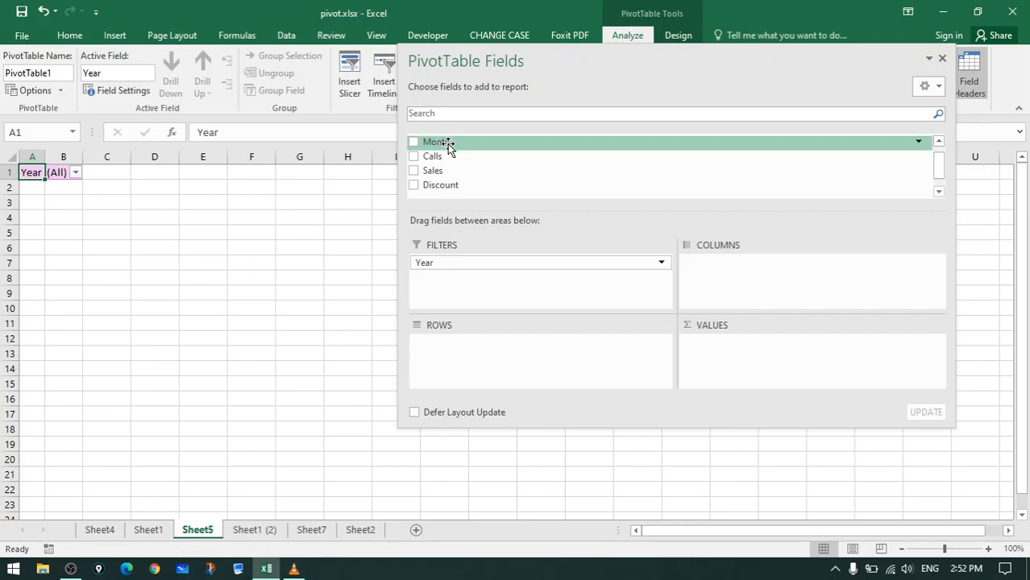
pyautogui.moveTo(454, 143); pyautogui.dragTo(465, 365)
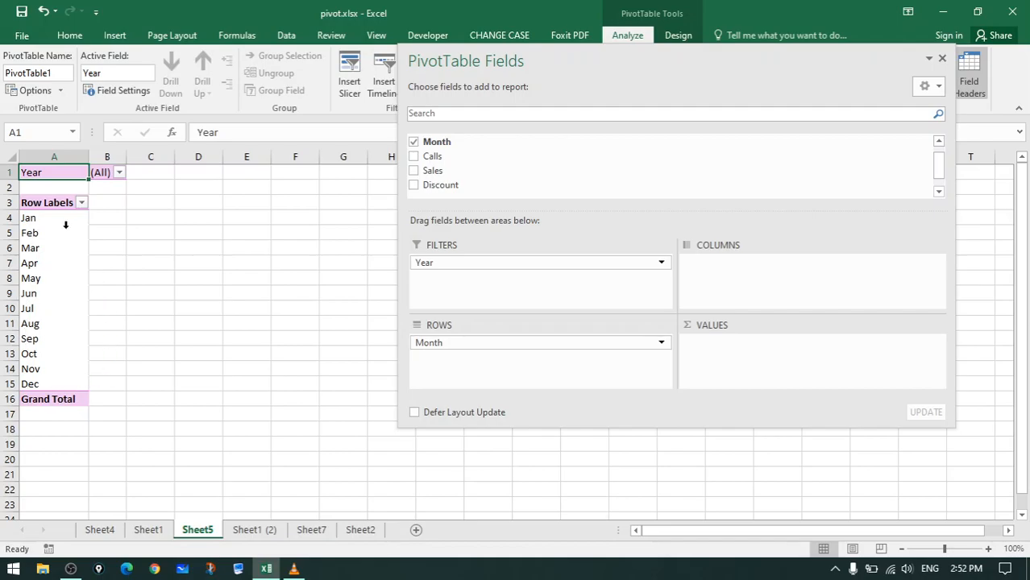
# - Review the months in the Sheet1 (2) source data, glance at Sheet7 and Sheet2, and return to the PivotTable on Sheet5
pyautogui.click(256, 534)
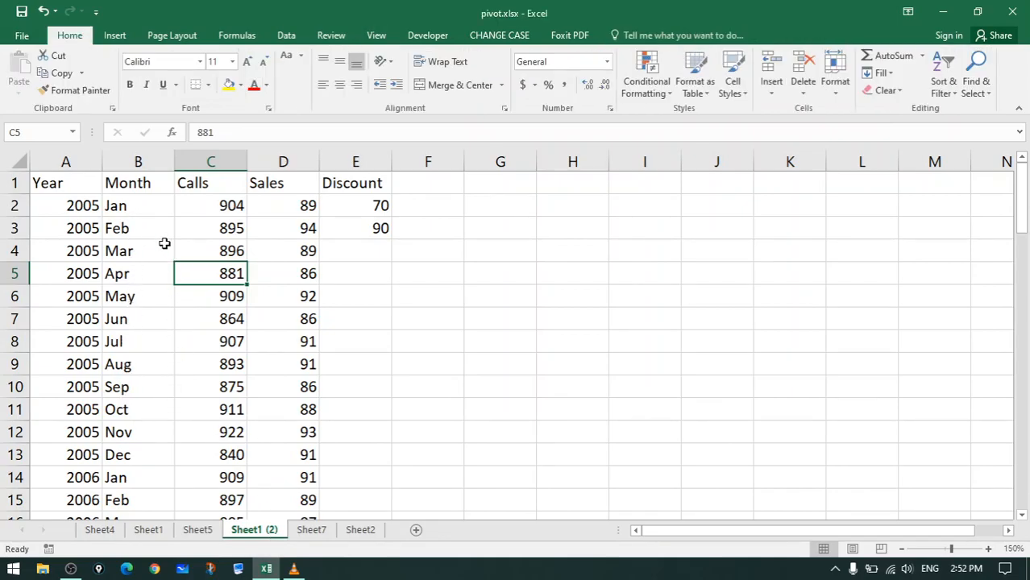
pyautogui.click(142, 207)
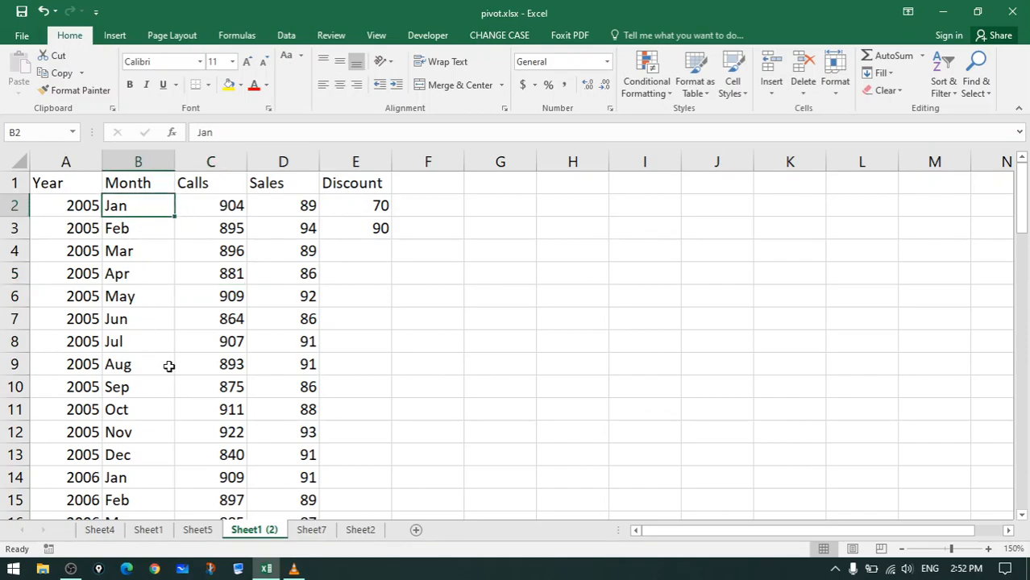
pyautogui.scroll(-2, 166, 366)
pyautogui.click(139, 339)
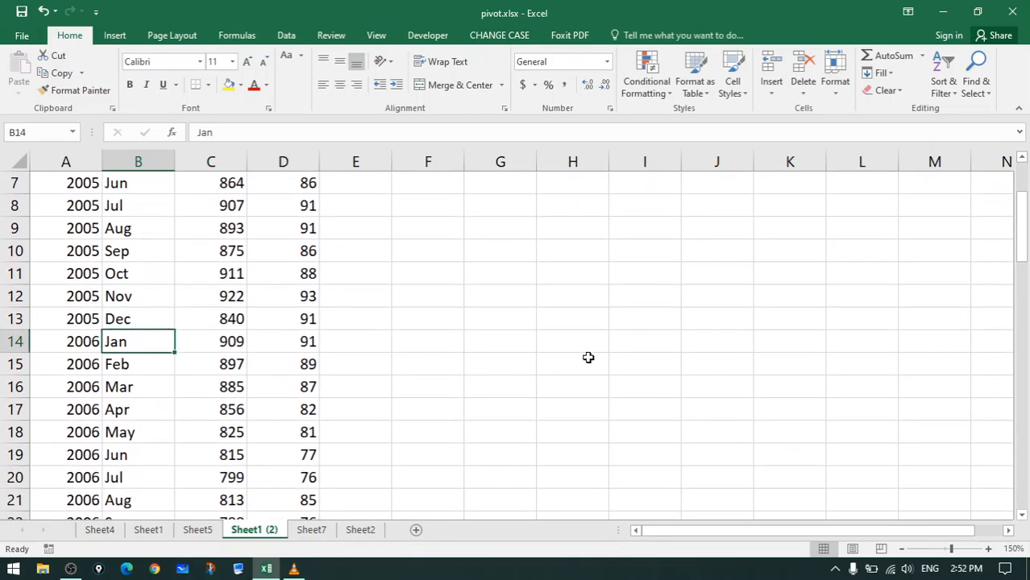
pyautogui.click(319, 533)
pyautogui.click(360, 532)
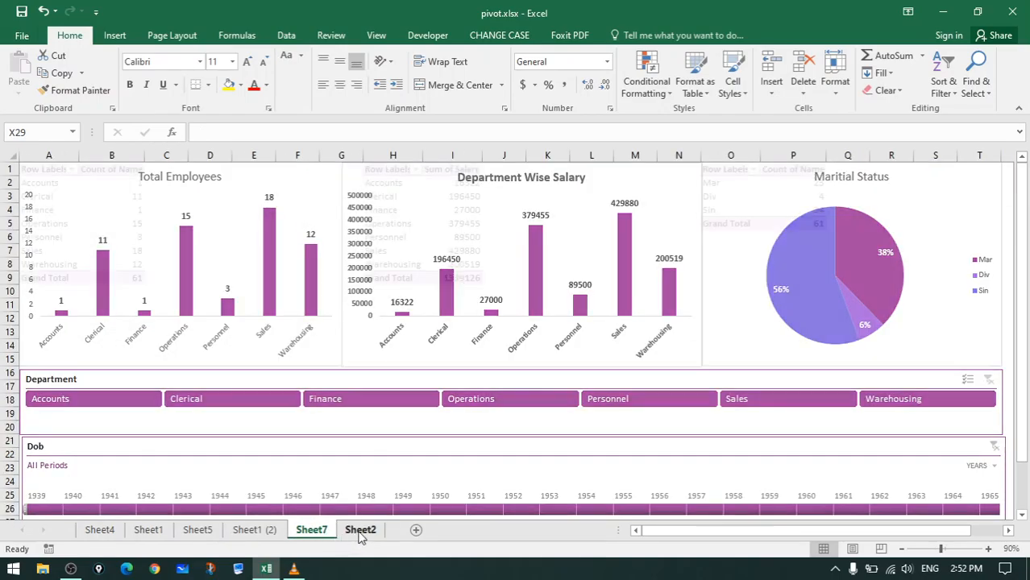
pyautogui.click(199, 530)
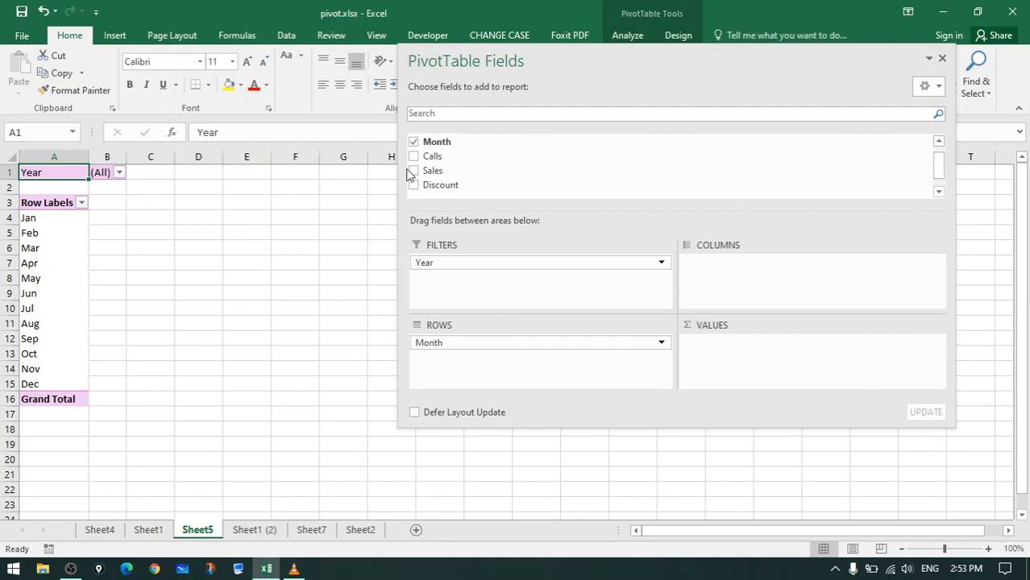
# - Add the Calls field as columns and move it into the values, shifting the field list to uncover the report
pyautogui.moveTo(424, 159); pyautogui.dragTo(726, 264)
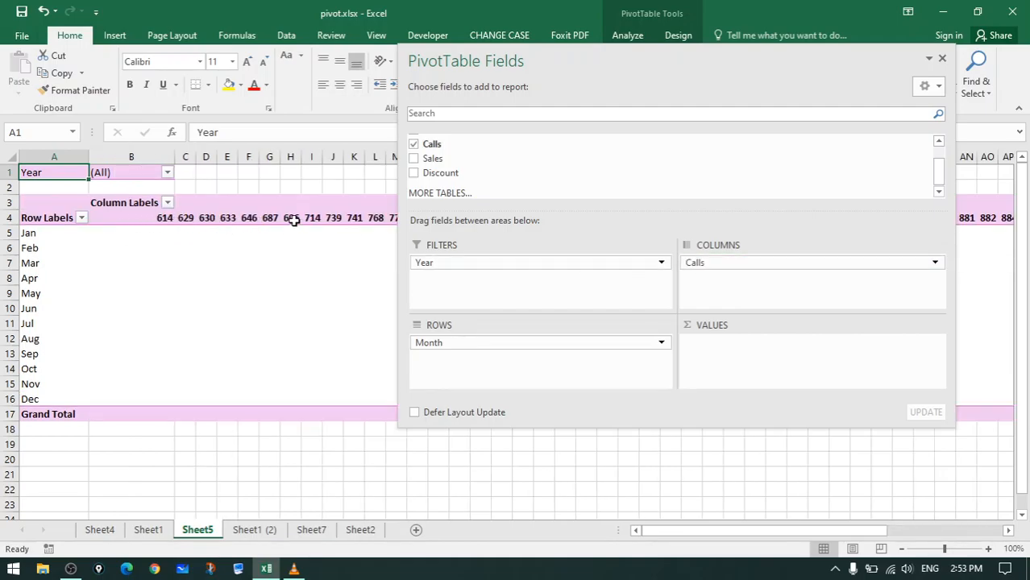
pyautogui.moveTo(522, 62); pyautogui.dragTo(374, 72)
pyautogui.moveTo(519, 269); pyautogui.dragTo(531, 360)
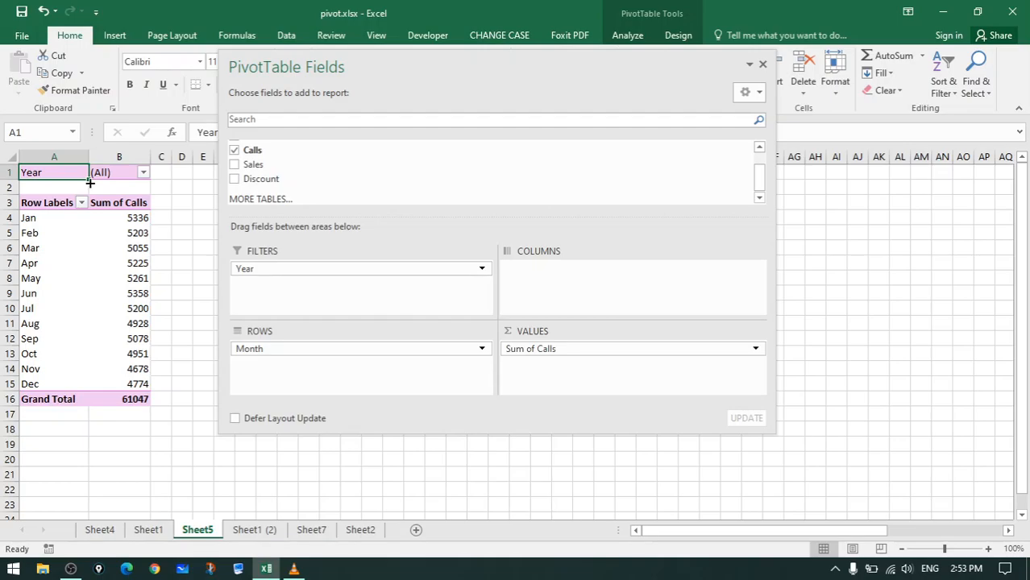
pyautogui.click(121, 217)
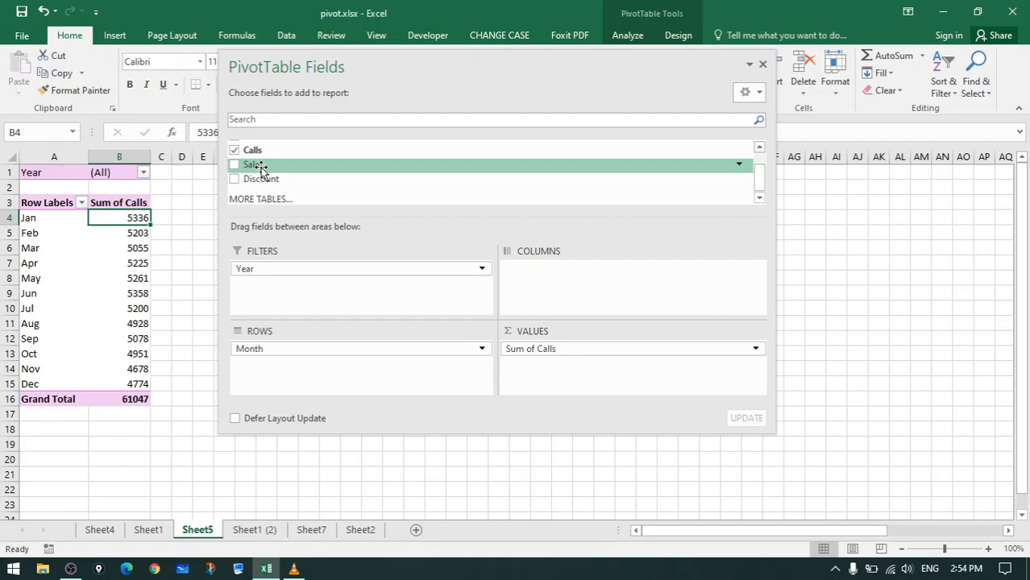
# - Add the Sales field to the PivotTable values below Sum of Calls, and dock the field list beside the worksheet
pyautogui.moveTo(259, 171); pyautogui.dragTo(580, 382)
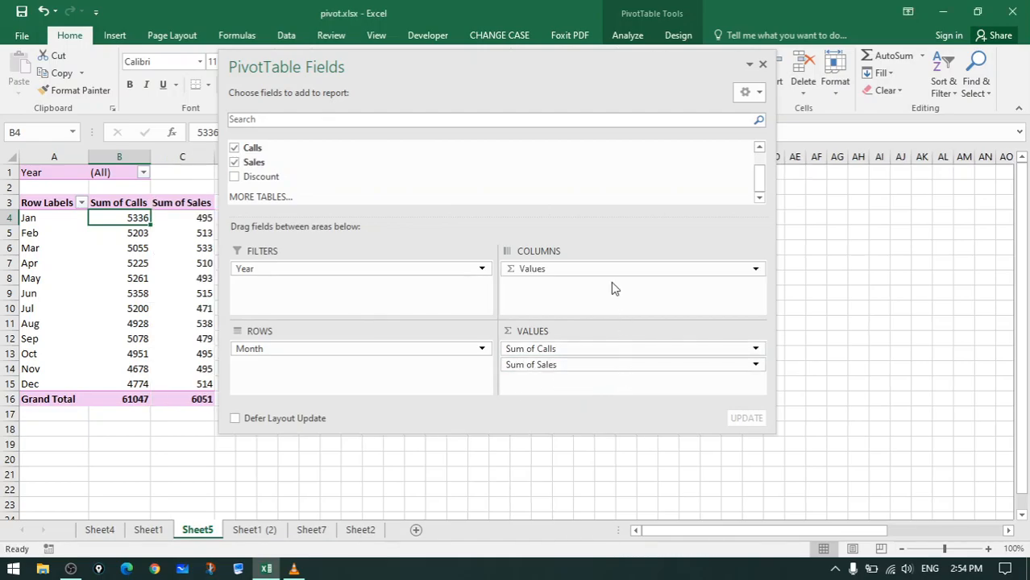
pyautogui.moveTo(394, 73); pyautogui.dragTo(540, 75)
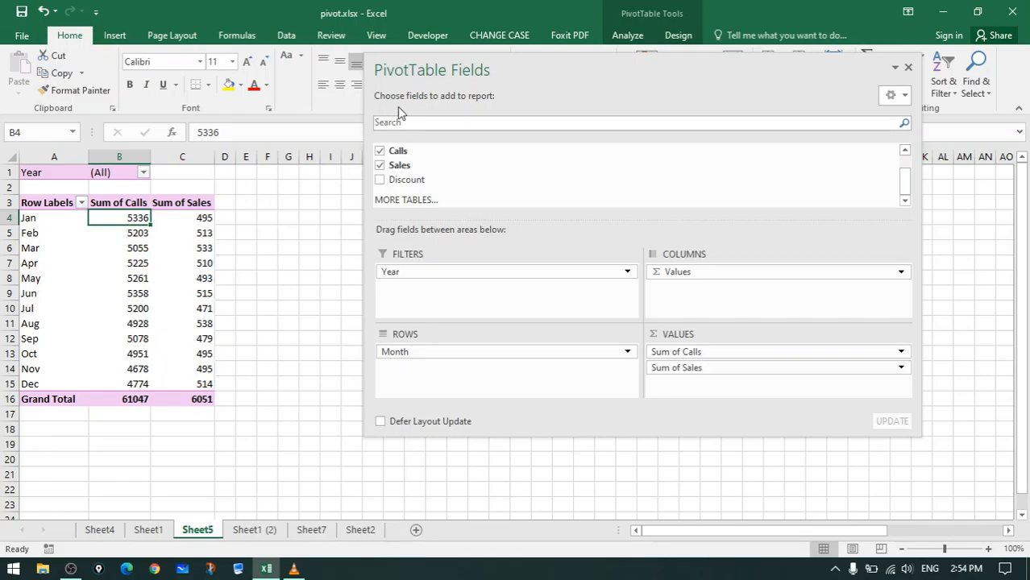
pyautogui.moveTo(449, 71); pyautogui.dragTo(1025, 223)
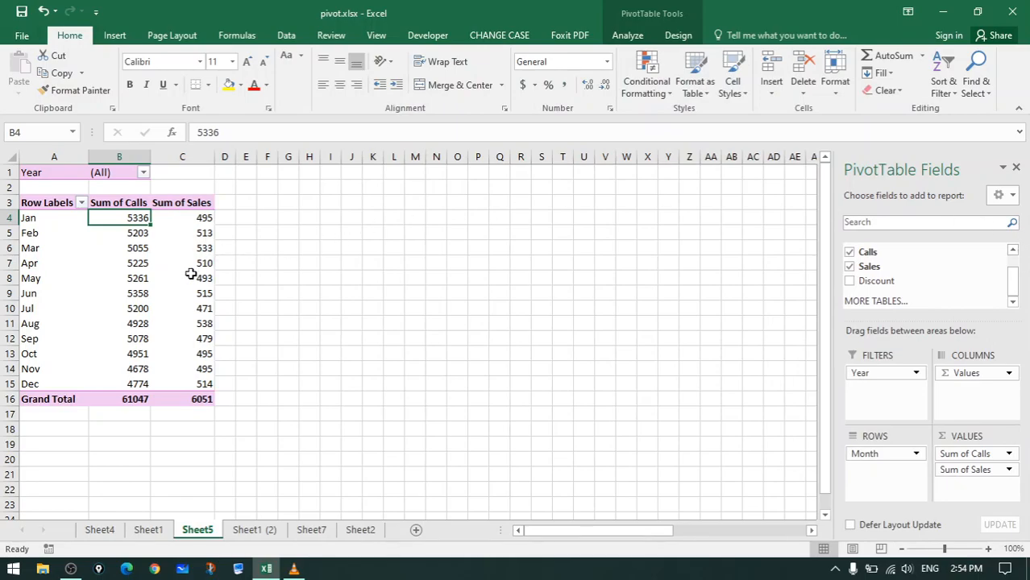
# - Examine the PivotTable tools that depend on selecting a report cell, and look through the other command groups
pyautogui.click(329, 292)
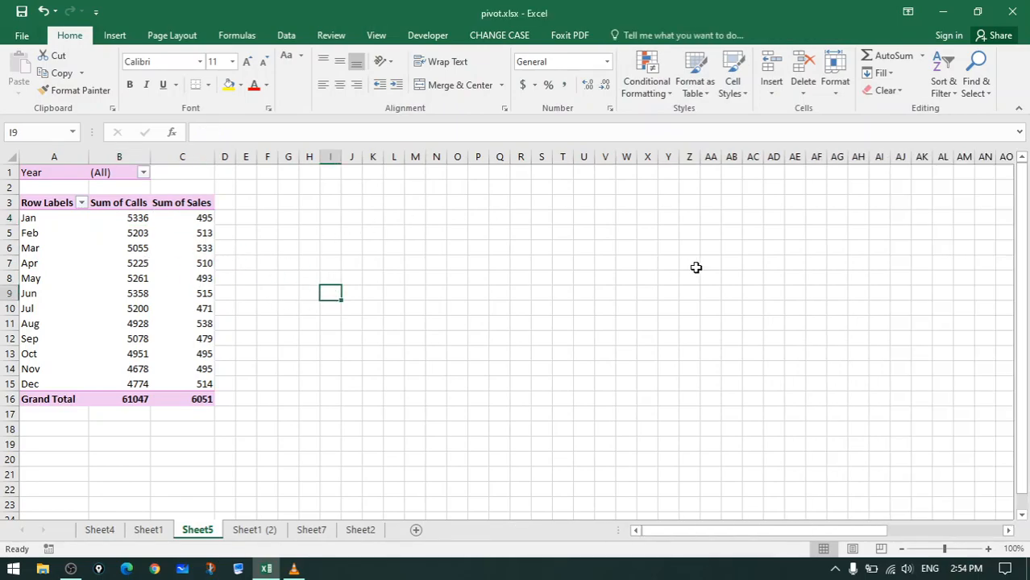
pyautogui.click(130, 276)
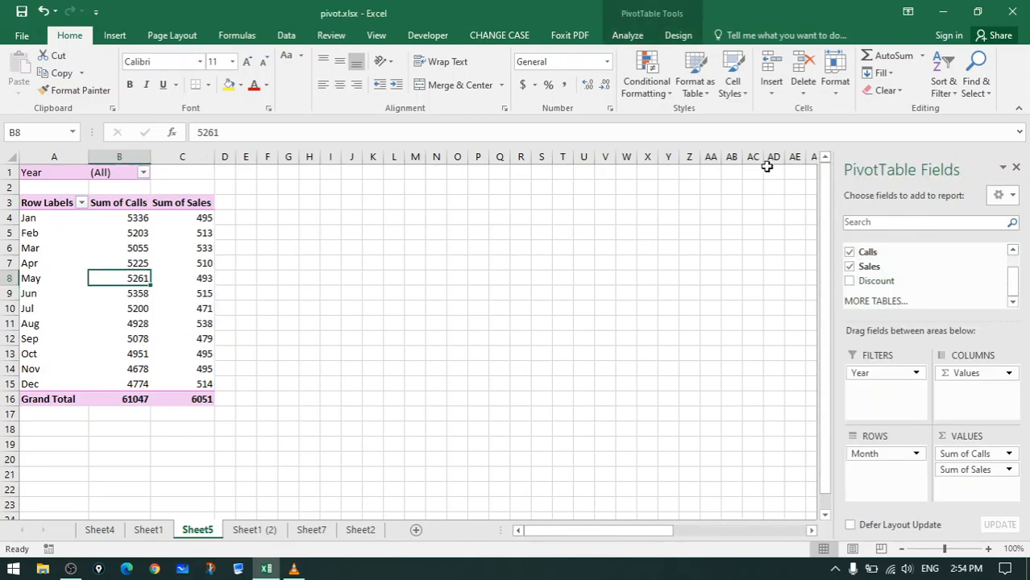
pyautogui.click(625, 36)
pyautogui.click(678, 39)
pyautogui.click(641, 40)
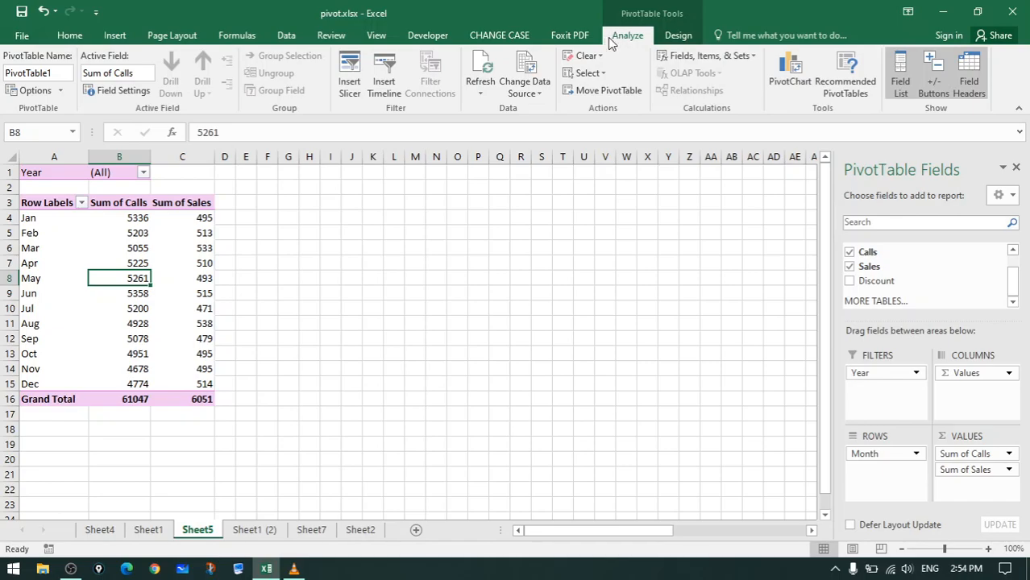
pyautogui.click(70, 36)
pyautogui.click(114, 35)
pyautogui.click(172, 36)
pyautogui.click(235, 35)
pyautogui.click(286, 35)
pyautogui.click(331, 35)
pyautogui.click(376, 35)
pyautogui.click(429, 35)
pyautogui.click(494, 35)
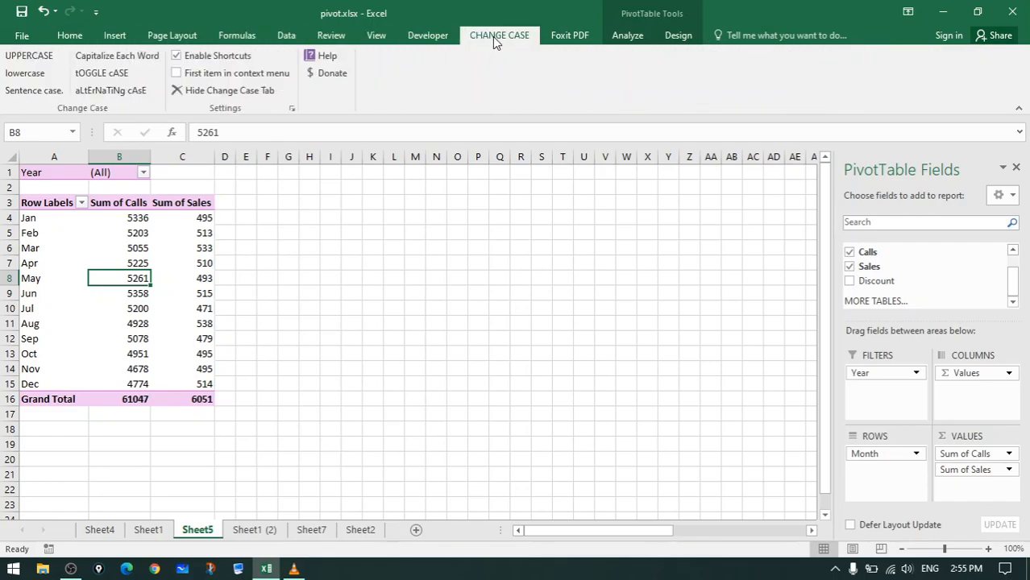
pyautogui.click(562, 36)
pyautogui.click(629, 34)
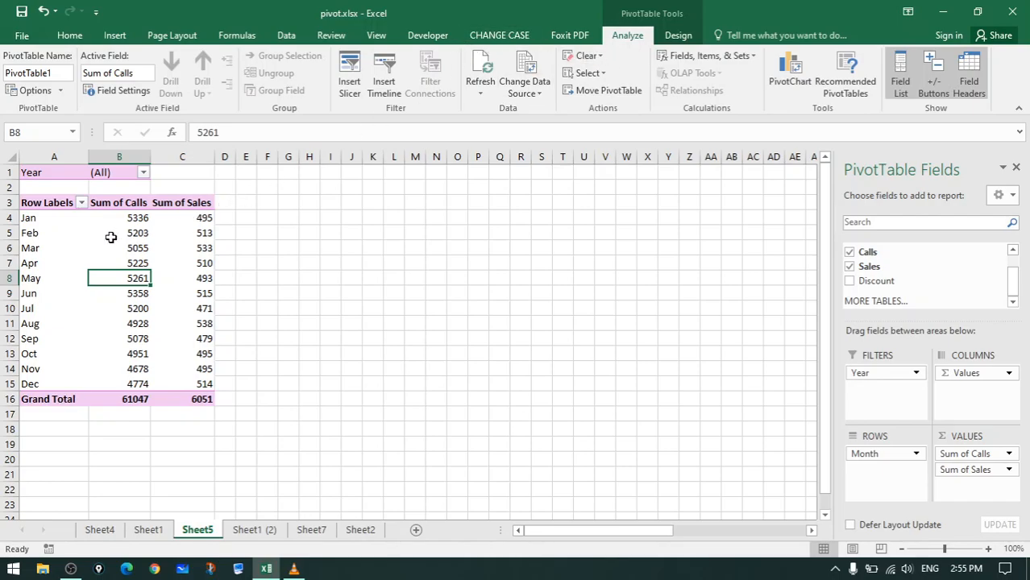
# - Change the Sales value field to be summarized by Average
pyautogui.moveTo(109, 237)
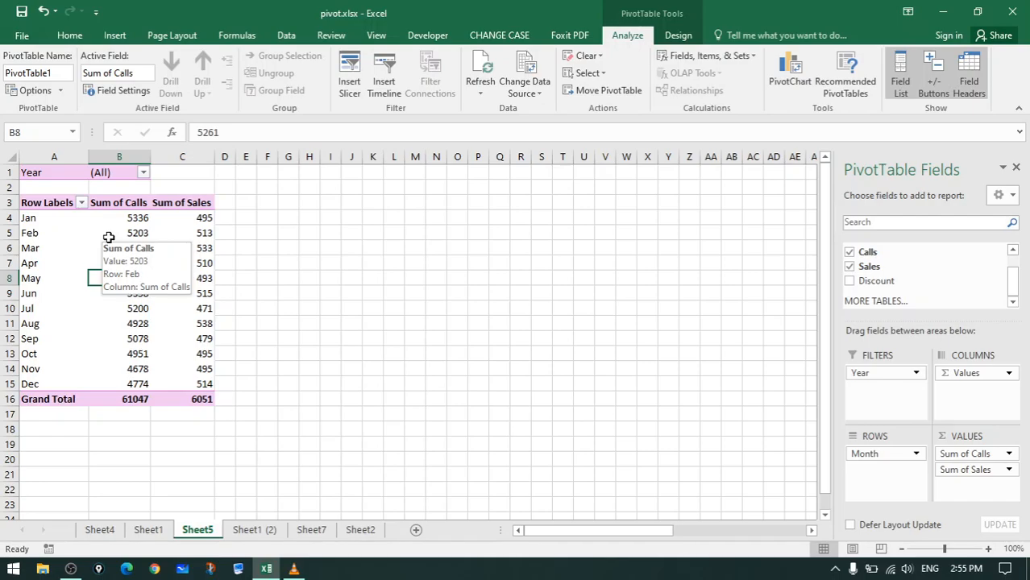
pyautogui.click(130, 219)
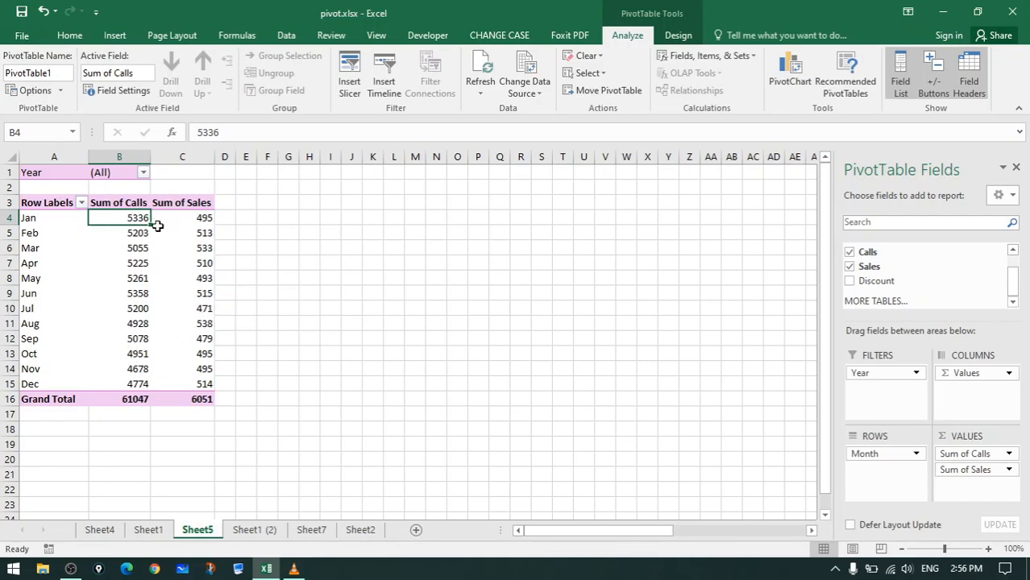
pyautogui.click(186, 233)
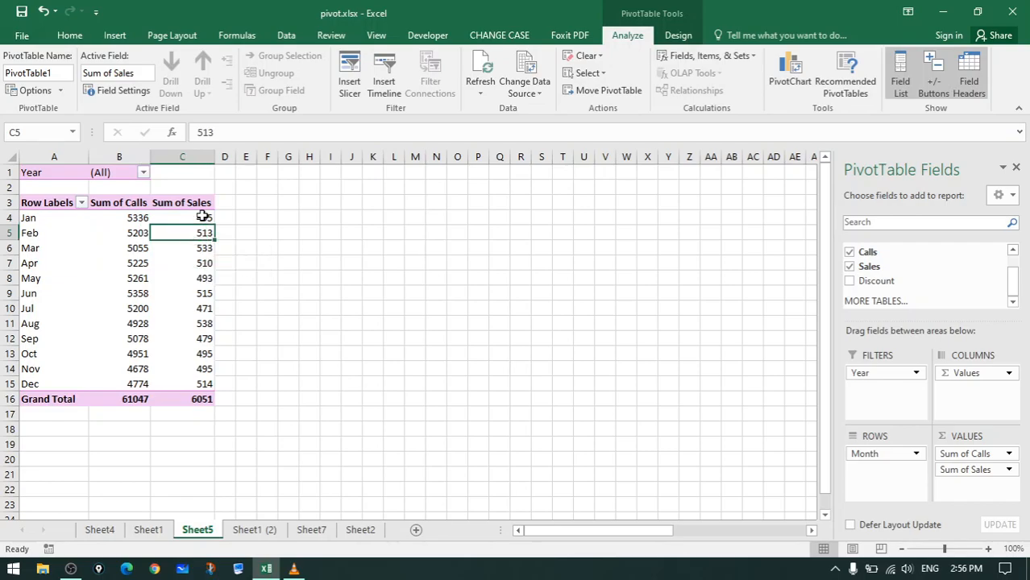
pyautogui.click(202, 263)
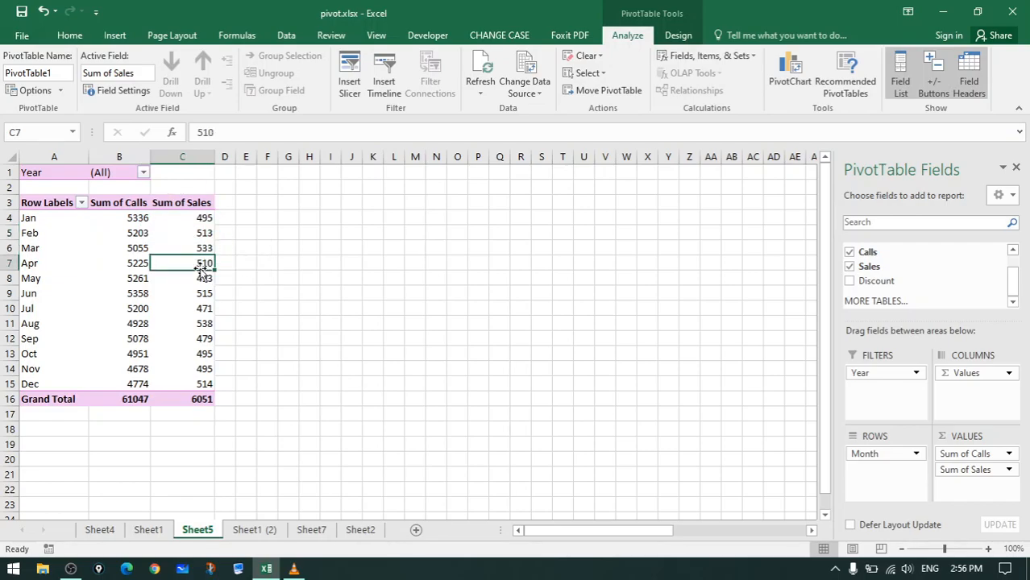
pyautogui.click(112, 93)
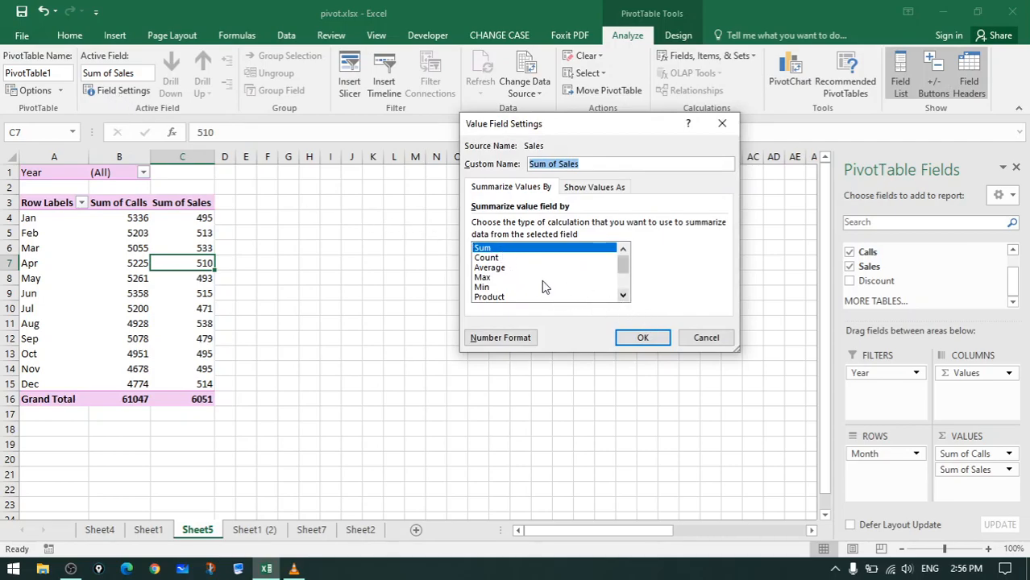
pyautogui.click(494, 268)
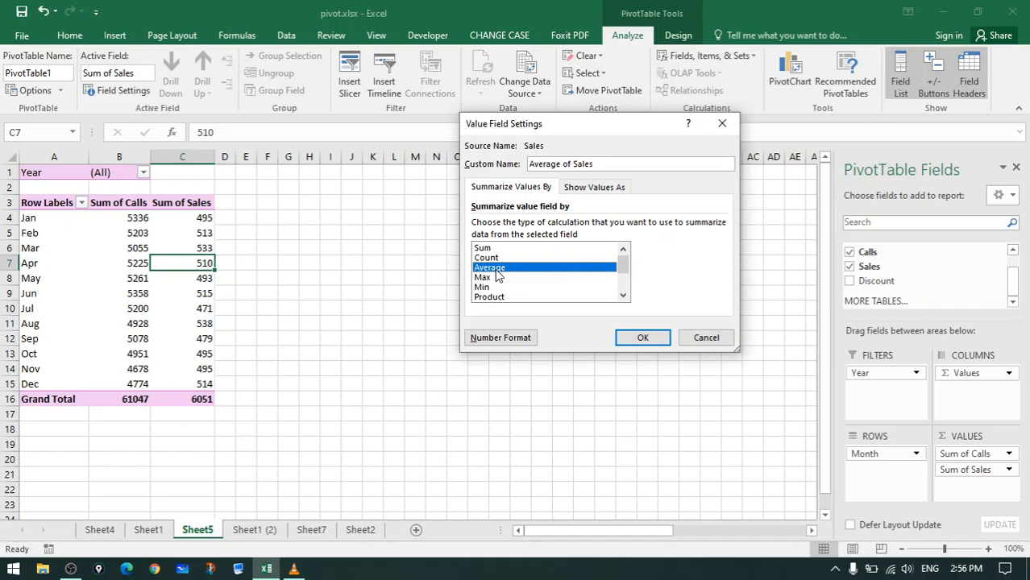
pyautogui.click(660, 341)
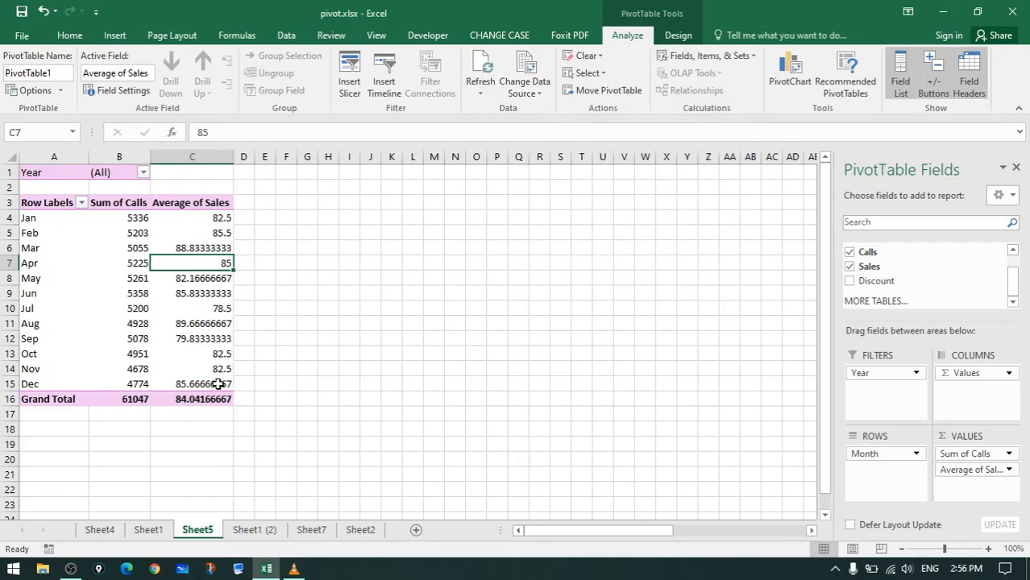
# - Change the Calls value field to be summarized by Average
pyautogui.click(127, 223)
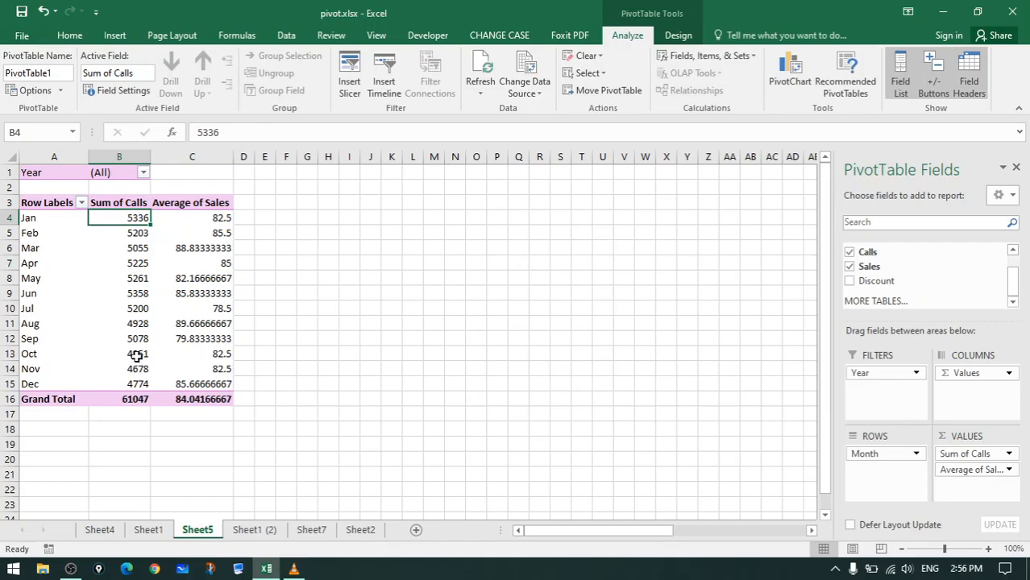
pyautogui.press('Down')
pyautogui.click(135, 323)
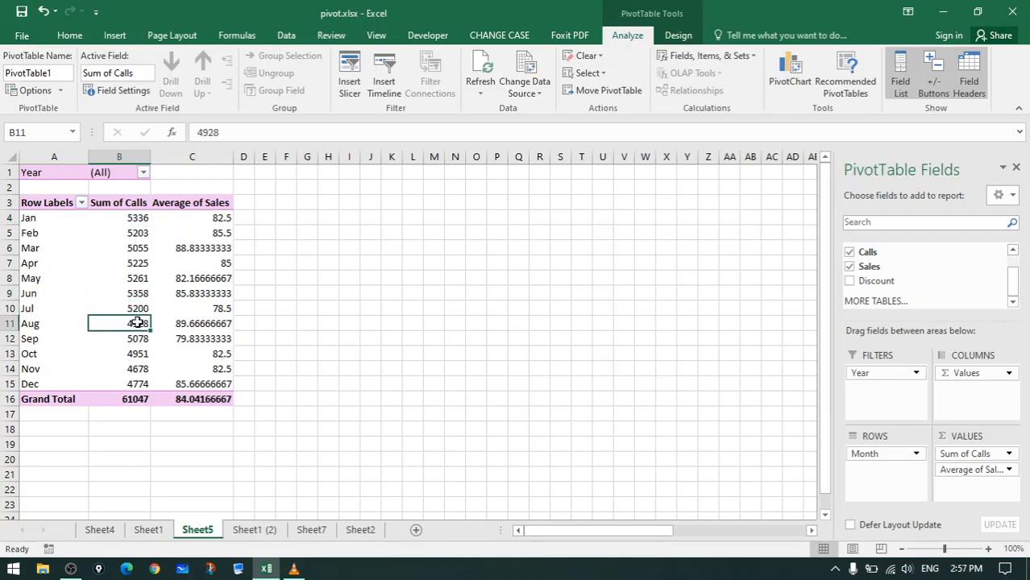
pyautogui.click(117, 93)
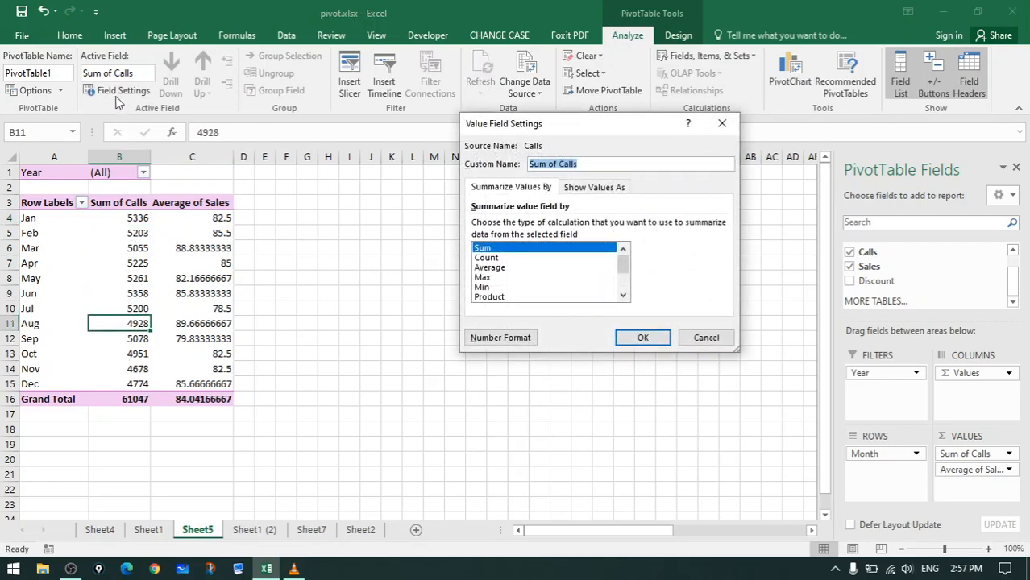
pyautogui.click(500, 267)
pyautogui.click(644, 338)
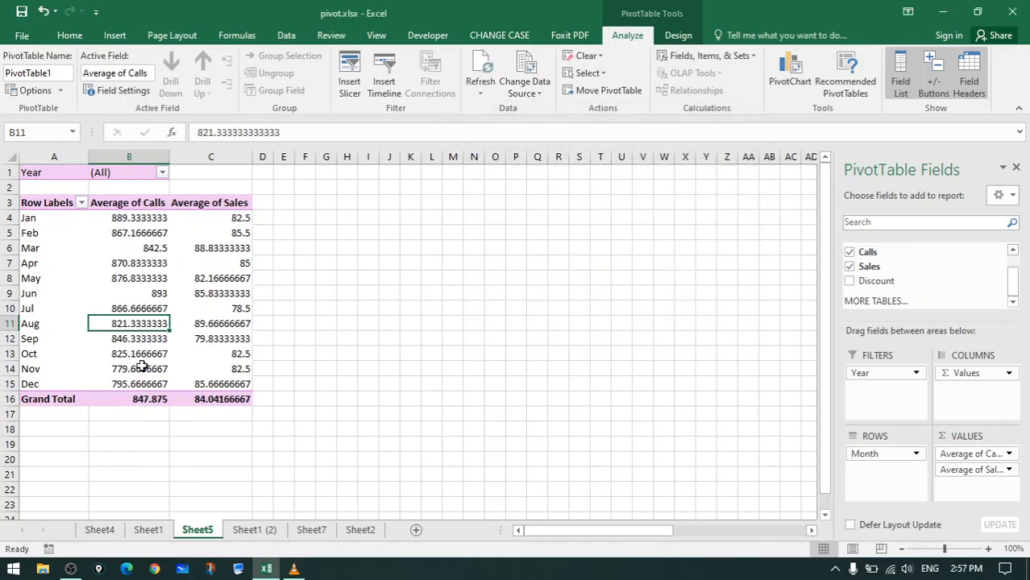
pyautogui.click(147, 204)
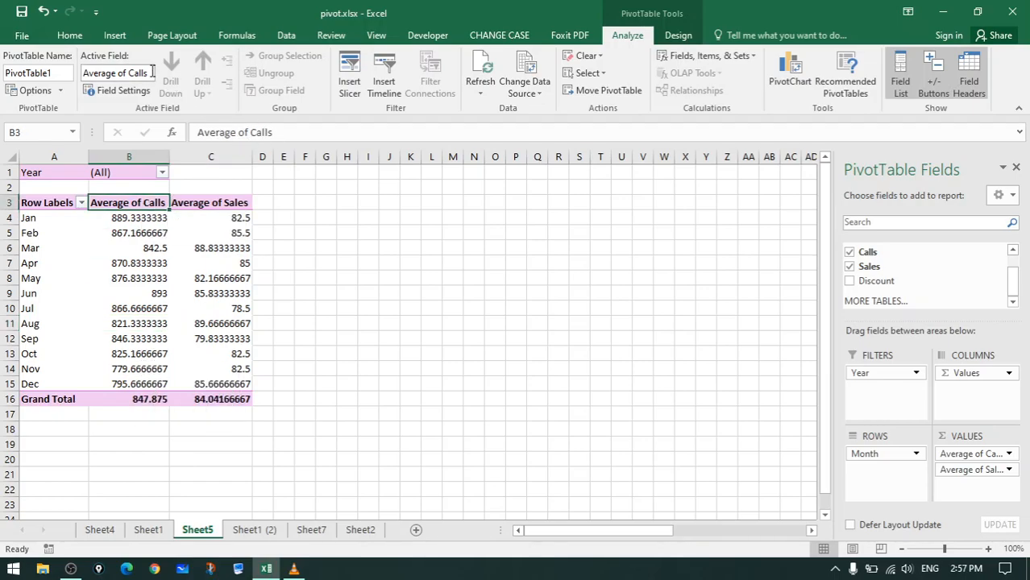
pyautogui.click(84, 74)
pyautogui.moveTo(295, 132); pyautogui.dragTo(197, 132)
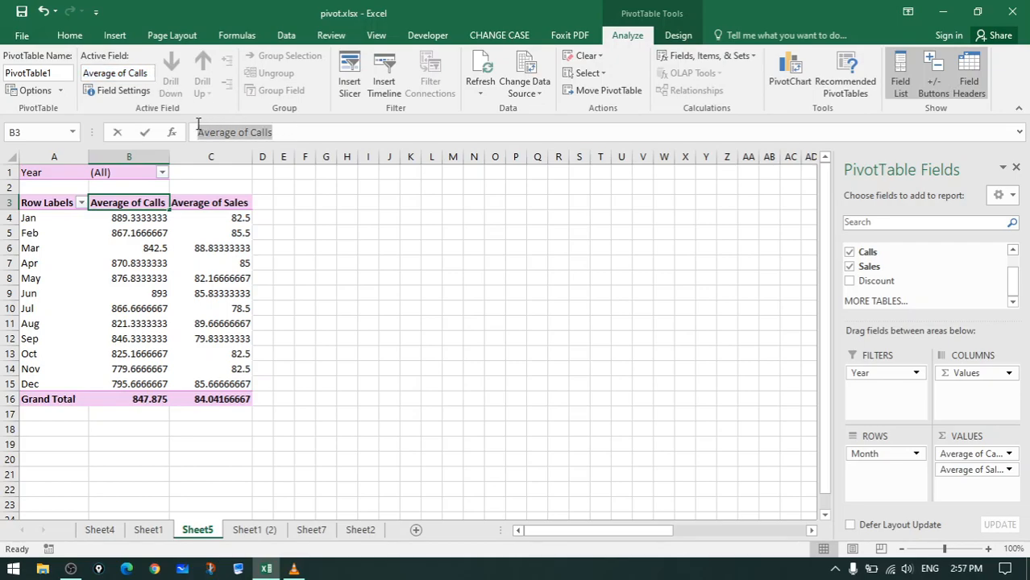
pyautogui.doubleClick(146, 203)
pyautogui.click(150, 233)
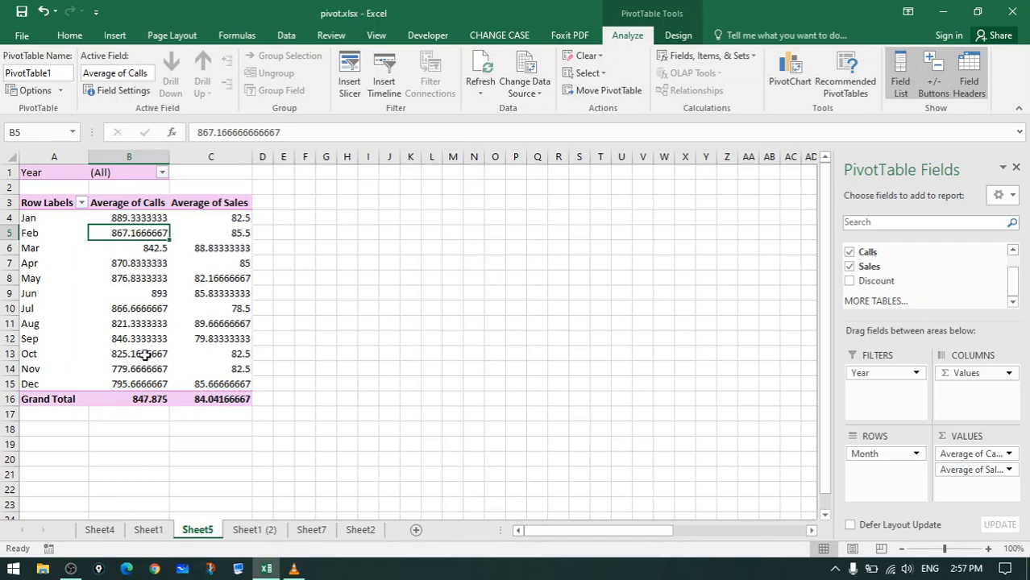
# - Format the Calls and Sales averages in B4:C16, including the grand totals, with two decimal places
pyautogui.click(120, 214)
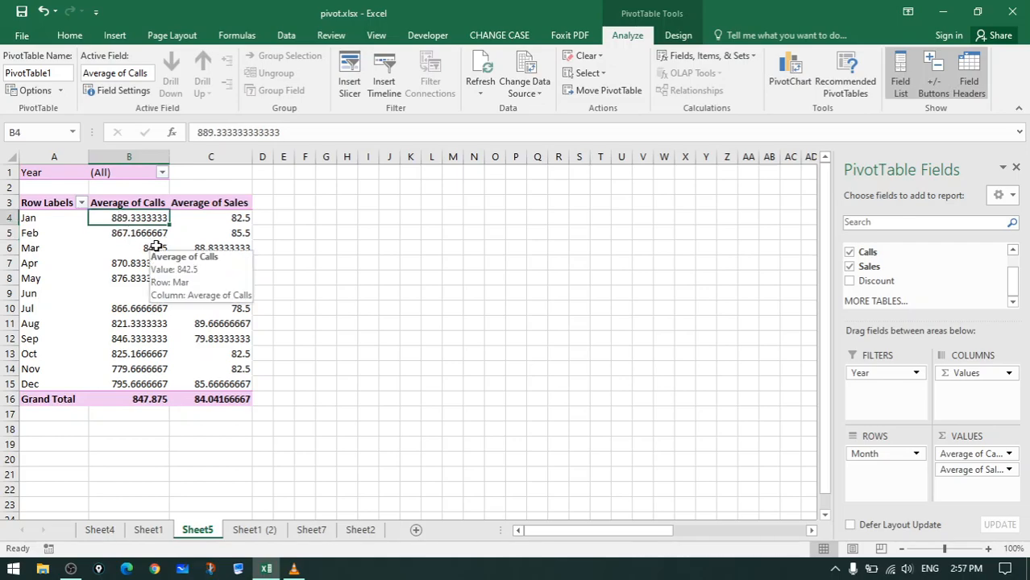
pyautogui.hotkey('shift', 'Down')
pyautogui.hotkey('shift', 'Down')
pyautogui.hotkey('shift', 'Down')
pyautogui.hotkey('shift', 'Down')
pyautogui.hotkey('shift', 'Down')
pyautogui.hotkey('shift', 'Down')
pyautogui.hotkey('shift', 'Down')
pyautogui.hotkey('shift', 'Down')
pyautogui.hotkey('shift', 'Down')
pyautogui.hotkey('shift', 'Down')
pyautogui.hotkey('shift', 'Down')
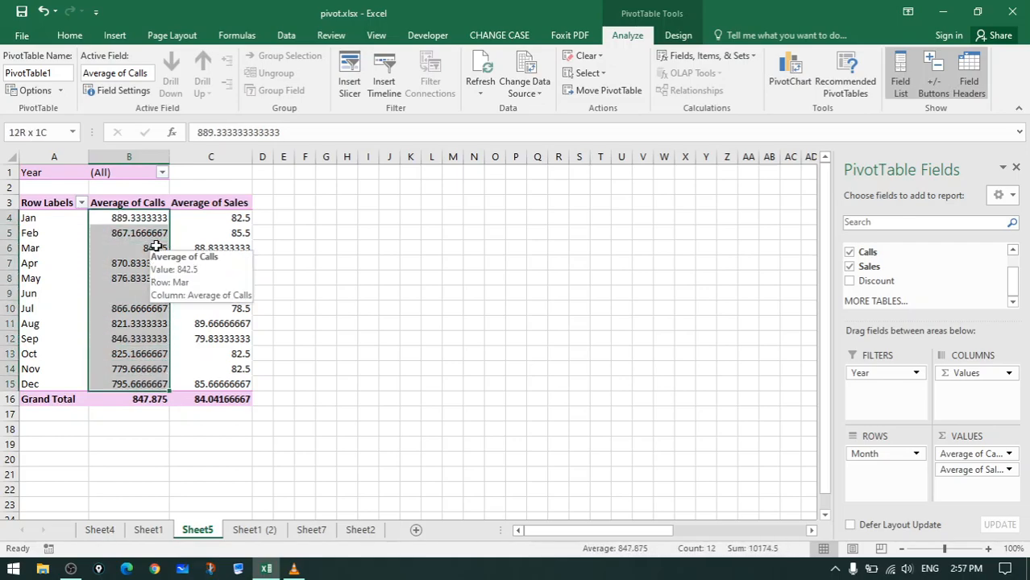
pyautogui.hotkey('shift', 'Down')
pyautogui.hotkey('shift', 'Right')
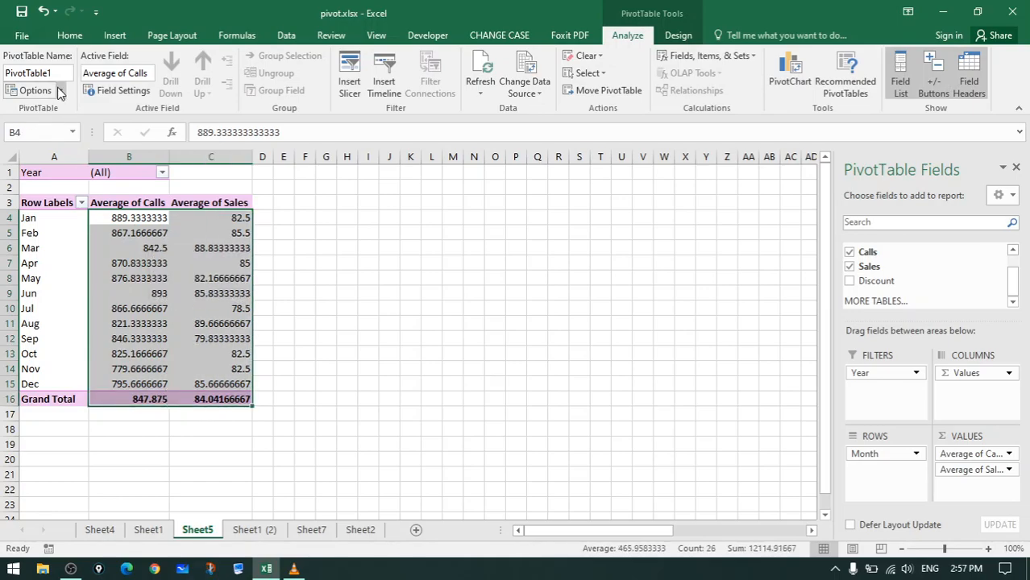
pyautogui.click(66, 36)
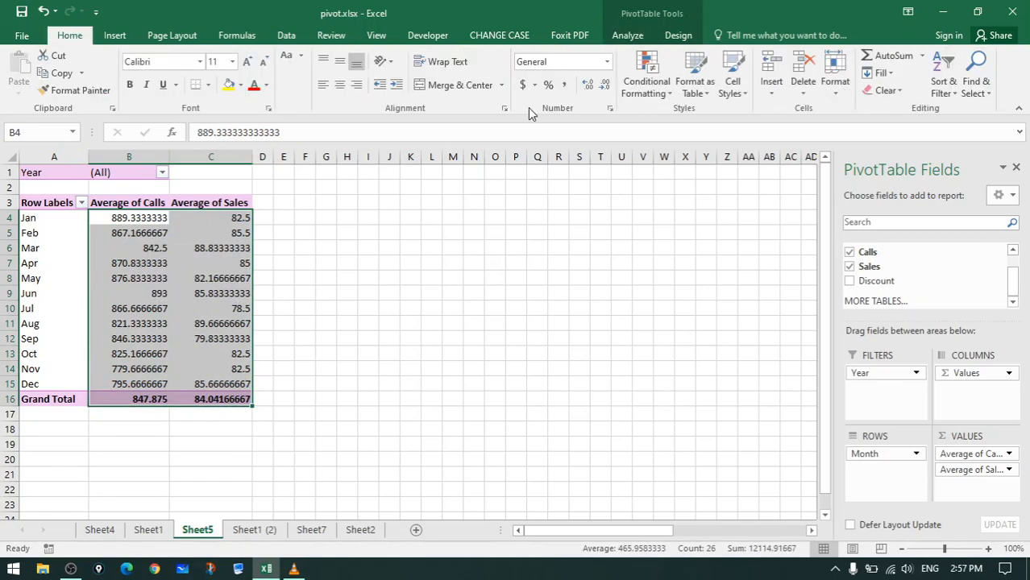
pyautogui.click(588, 86)
pyautogui.click(588, 86)
pyautogui.click(604, 87)
pyautogui.click(604, 87)
pyautogui.click(604, 87)
pyautogui.click(603, 87)
pyautogui.click(604, 87)
pyautogui.click(604, 87)
pyautogui.click(604, 87)
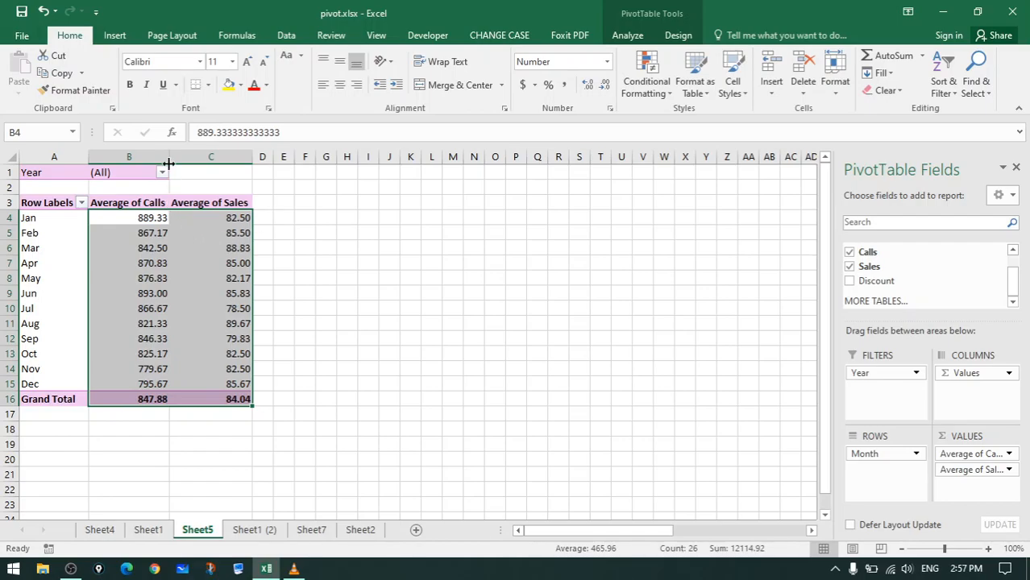
pyautogui.click(235, 249)
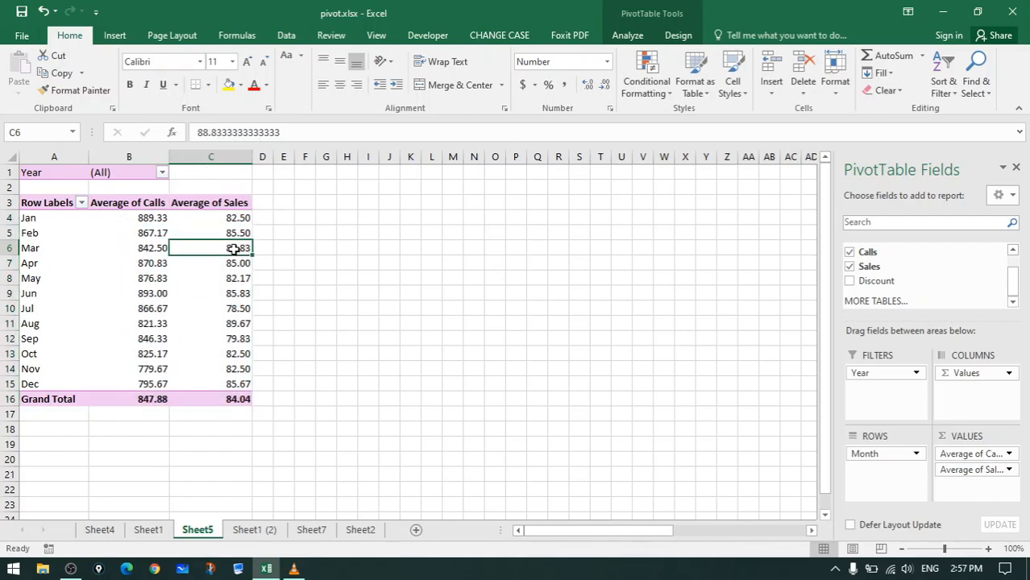
pyautogui.click(127, 206)
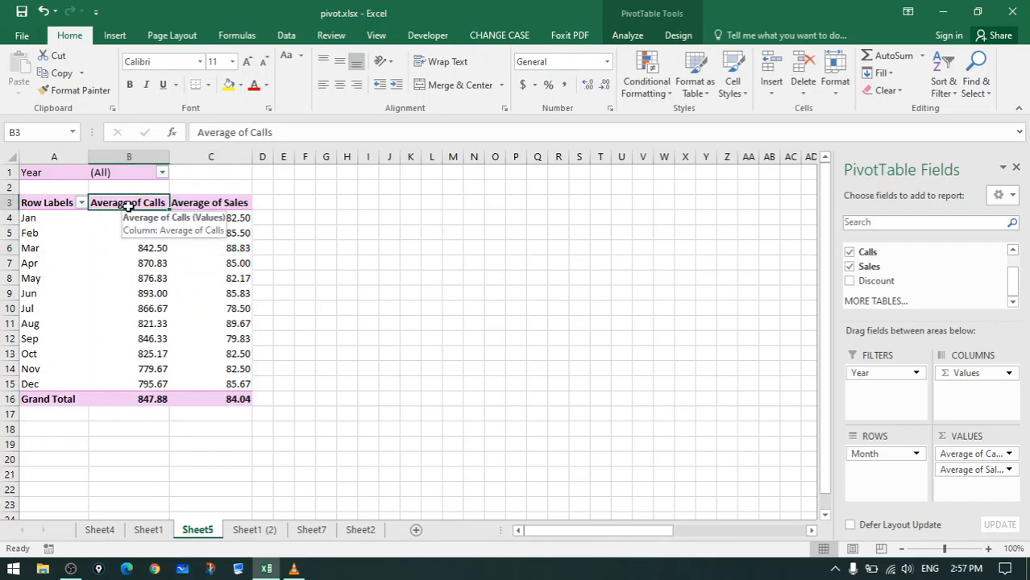
pyautogui.click(230, 218)
pyautogui.click(258, 202)
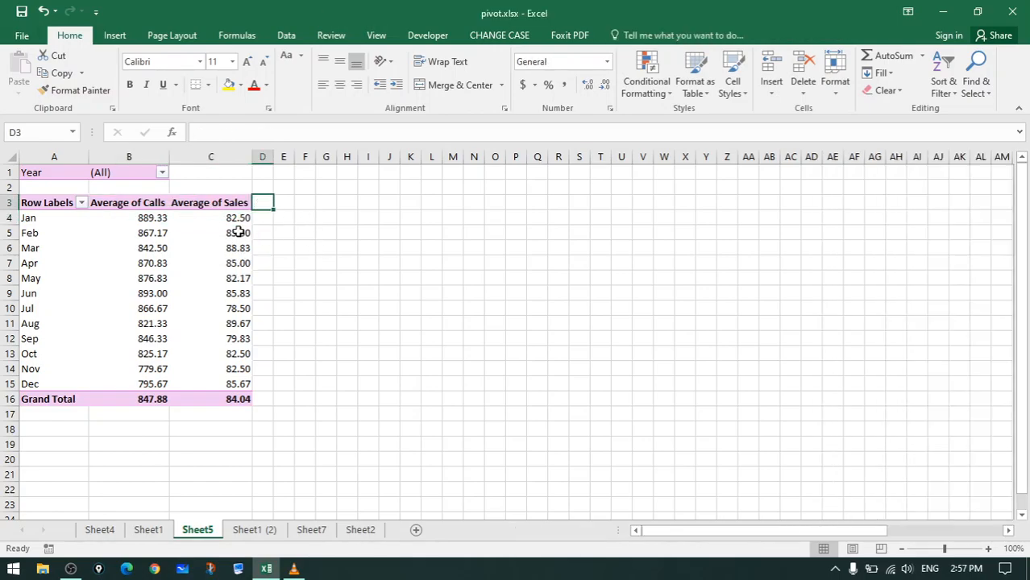
# - Add the Calls and Sales fields to the PivotTable values a second time, as sums after the two averages
pyautogui.click(212, 222)
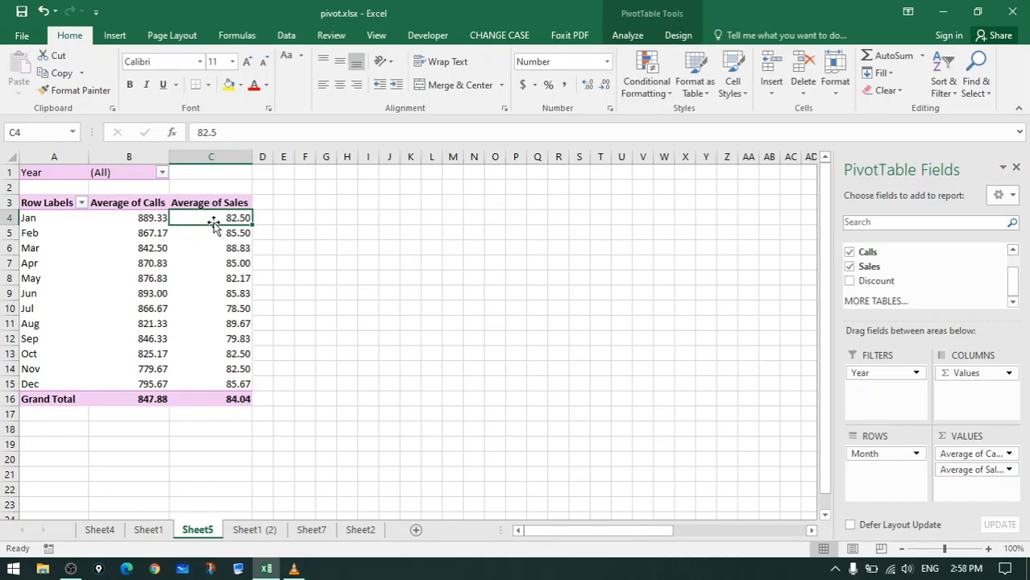
pyautogui.click(159, 222)
pyautogui.moveTo(874, 257); pyautogui.dragTo(977, 490)
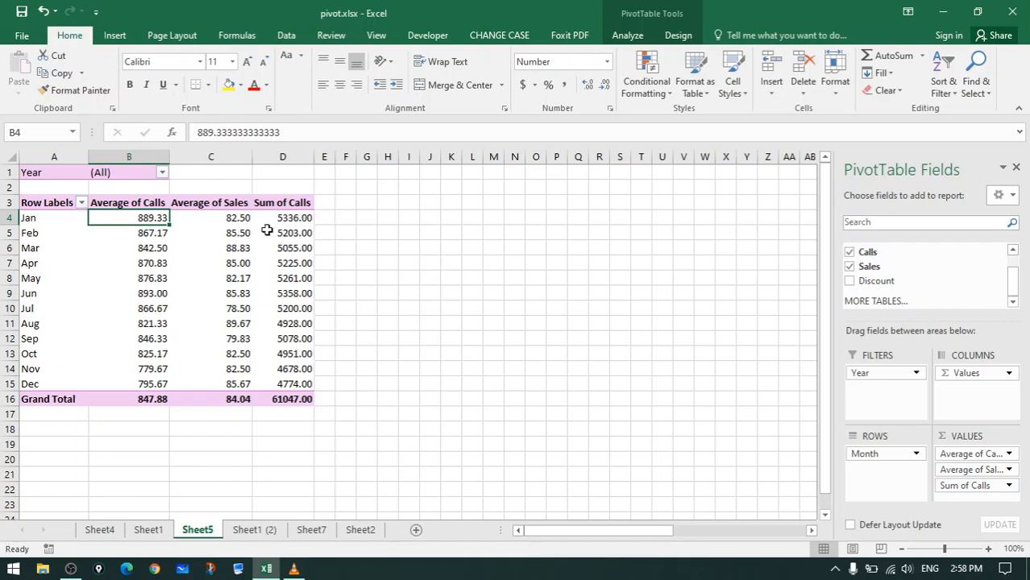
pyautogui.moveTo(866, 267); pyautogui.dragTo(978, 493)
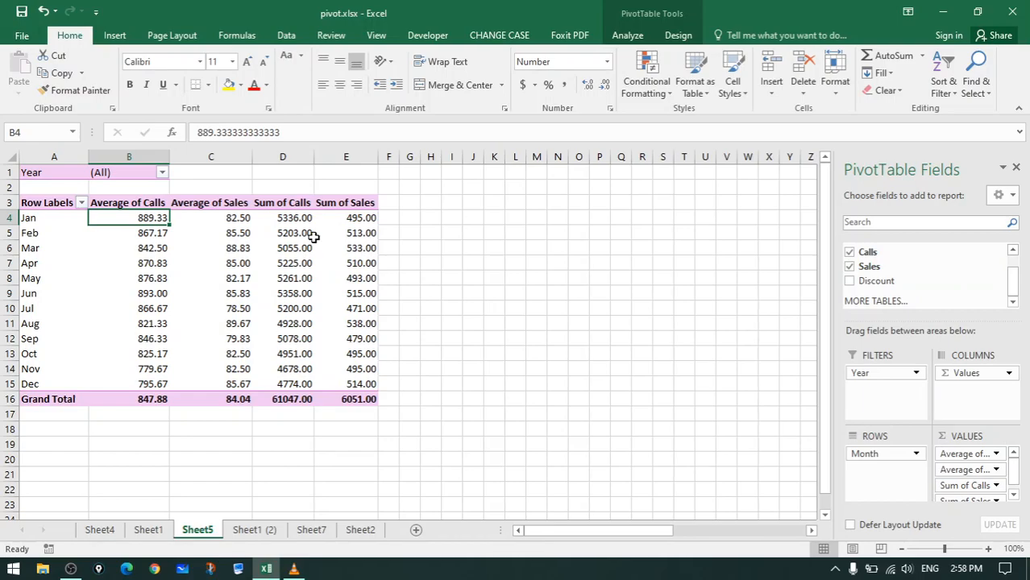
# - Review the summary functions for Sum of Calls and show its values as % of Grand Total
pyautogui.click(279, 203)
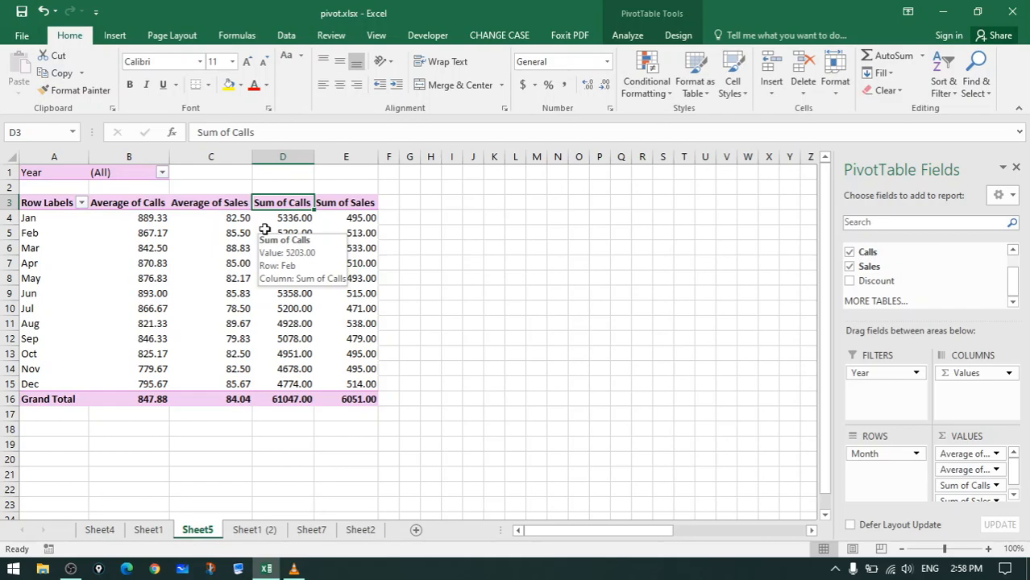
pyautogui.click(286, 217)
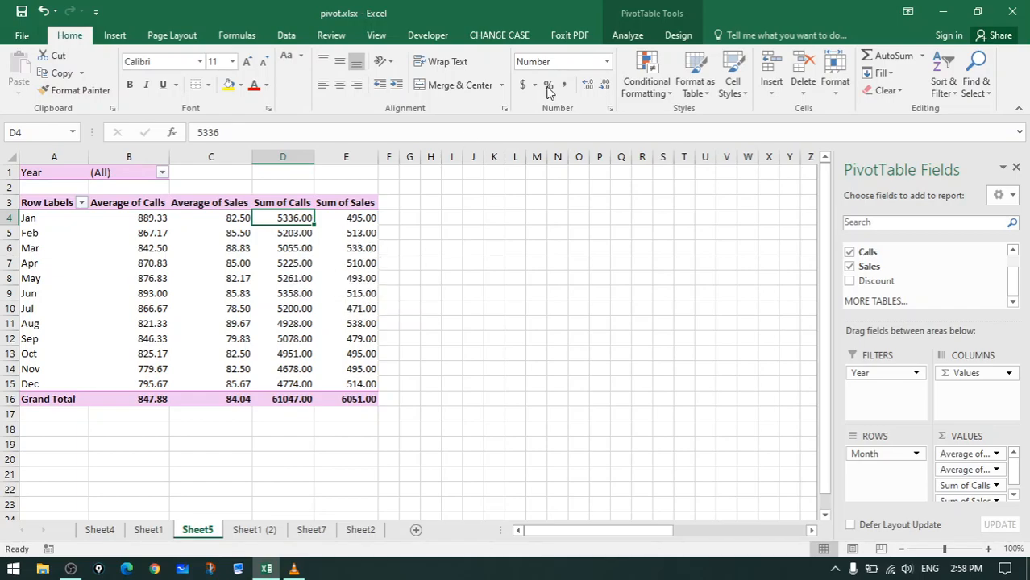
pyautogui.click(627, 35)
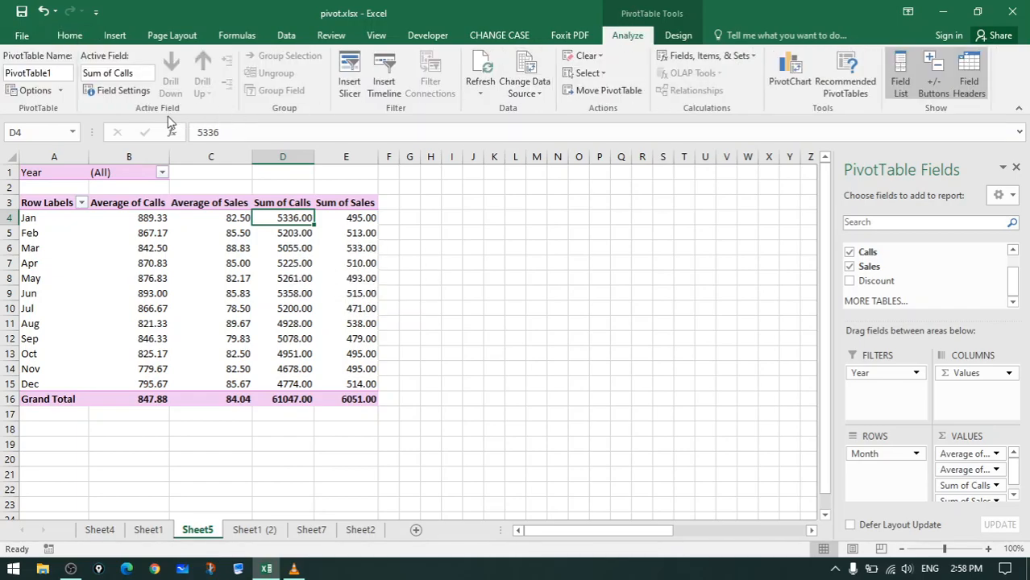
pyautogui.click(997, 486)
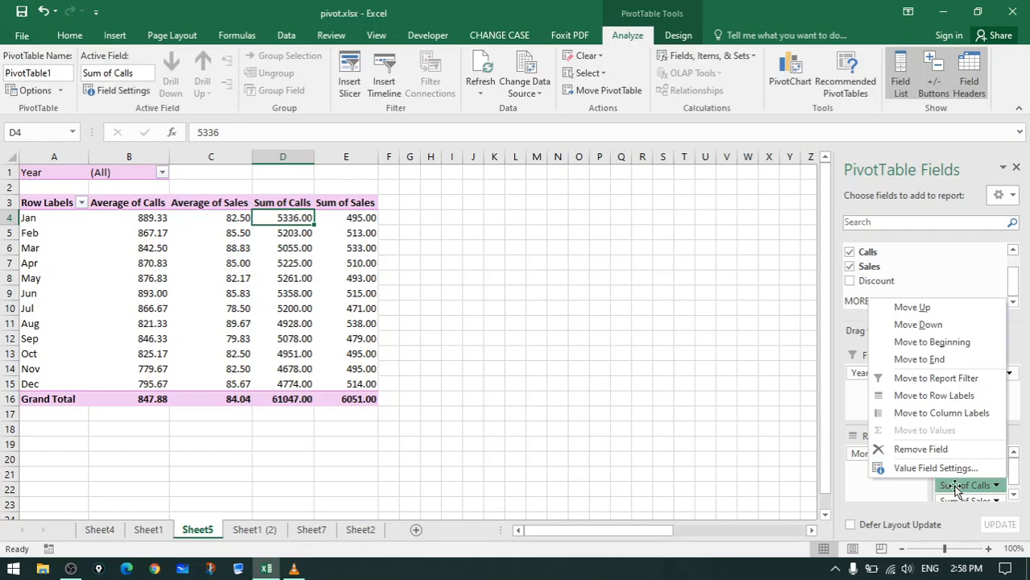
pyautogui.click(935, 468)
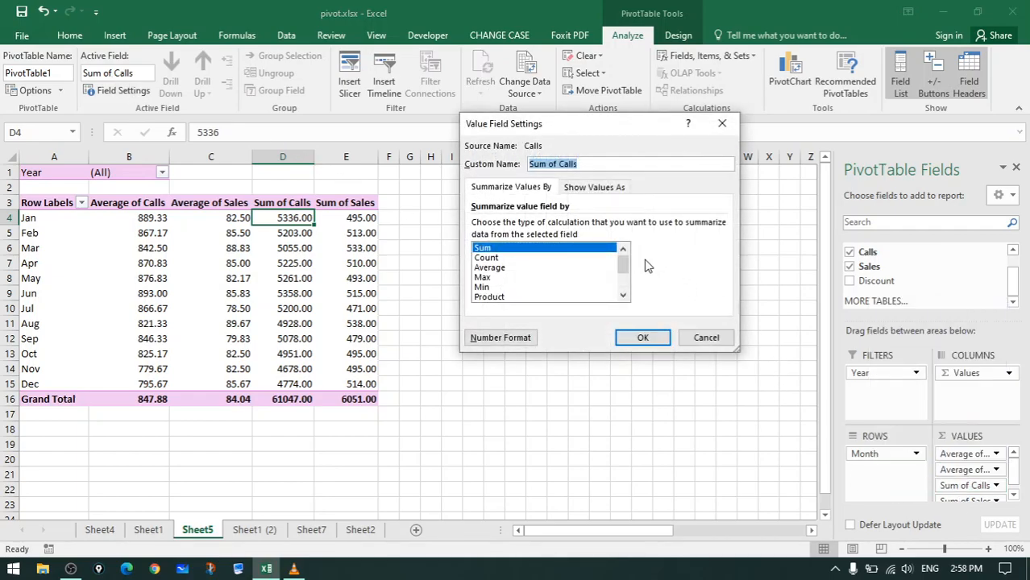
pyautogui.moveTo(574, 129); pyautogui.dragTo(470, 119)
pyautogui.click(376, 180)
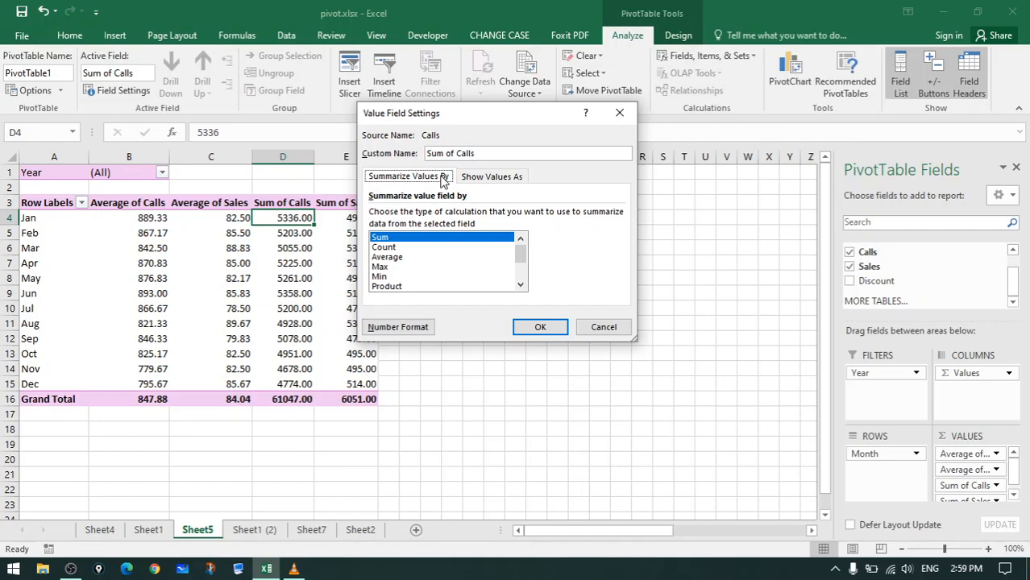
pyautogui.scroll(-2, 436, 258)
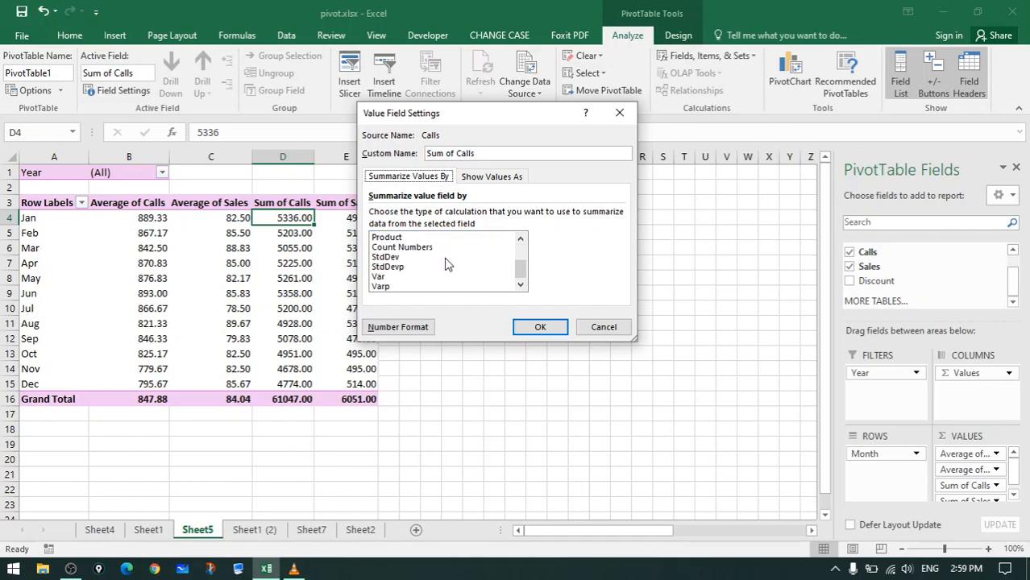
pyautogui.scroll(1, 434, 265)
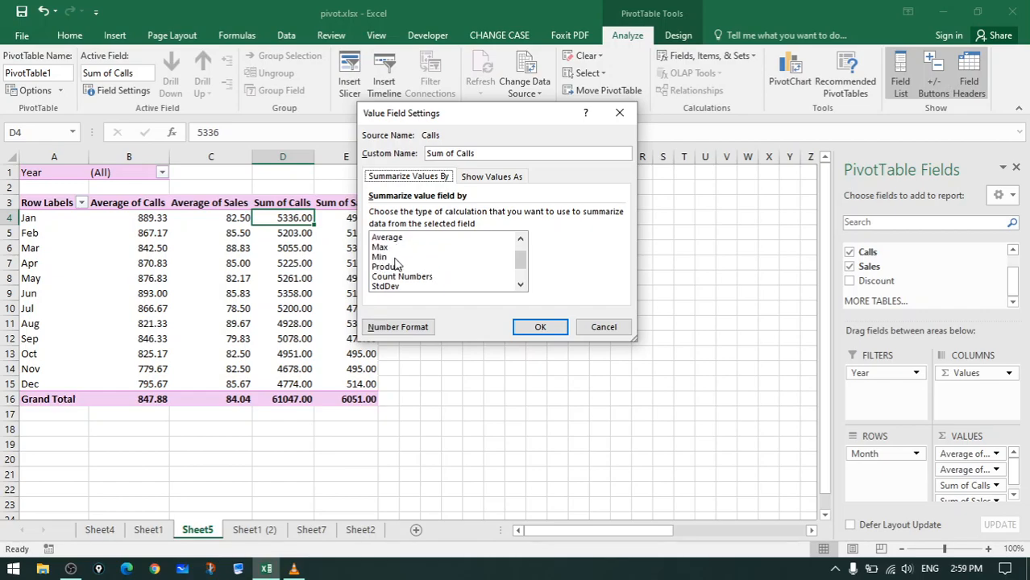
pyautogui.scroll(1, 399, 258)
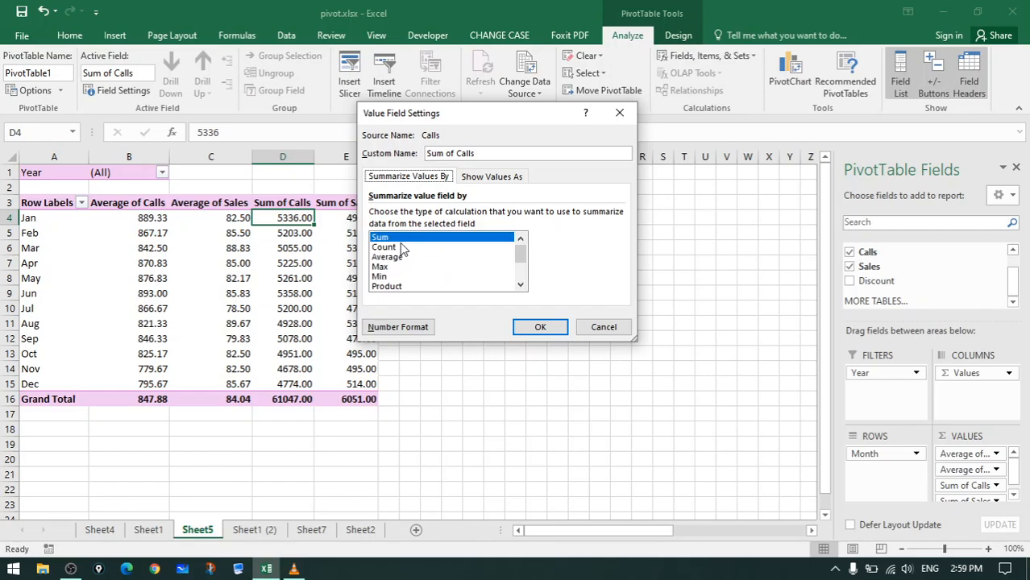
pyautogui.click(489, 179)
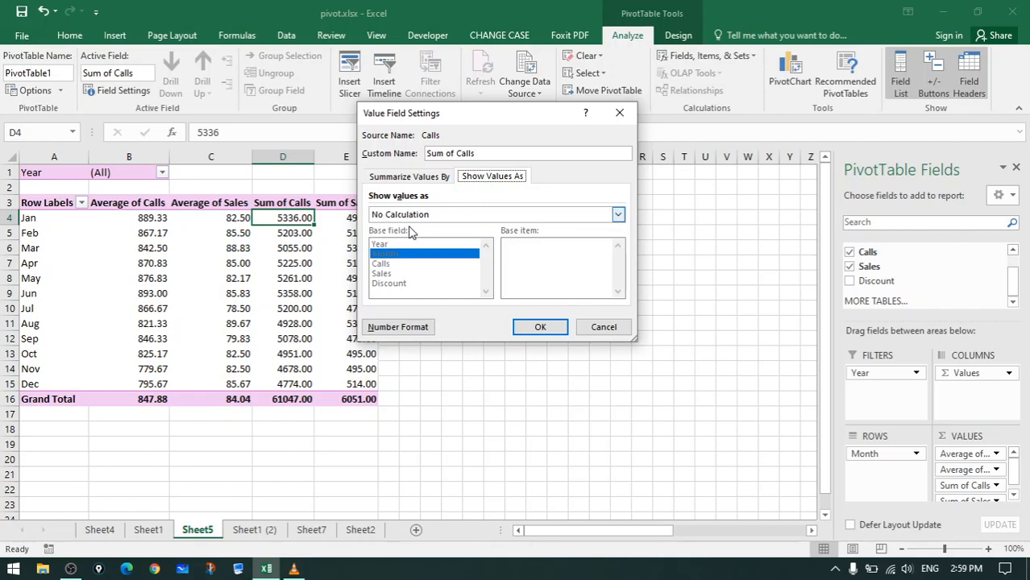
pyautogui.click(424, 217)
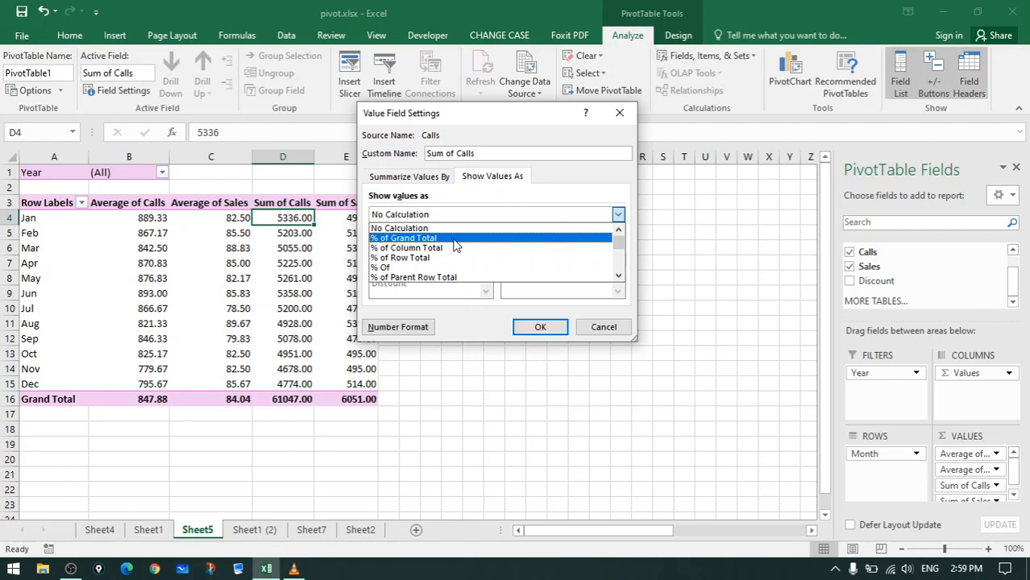
pyautogui.click(454, 240)
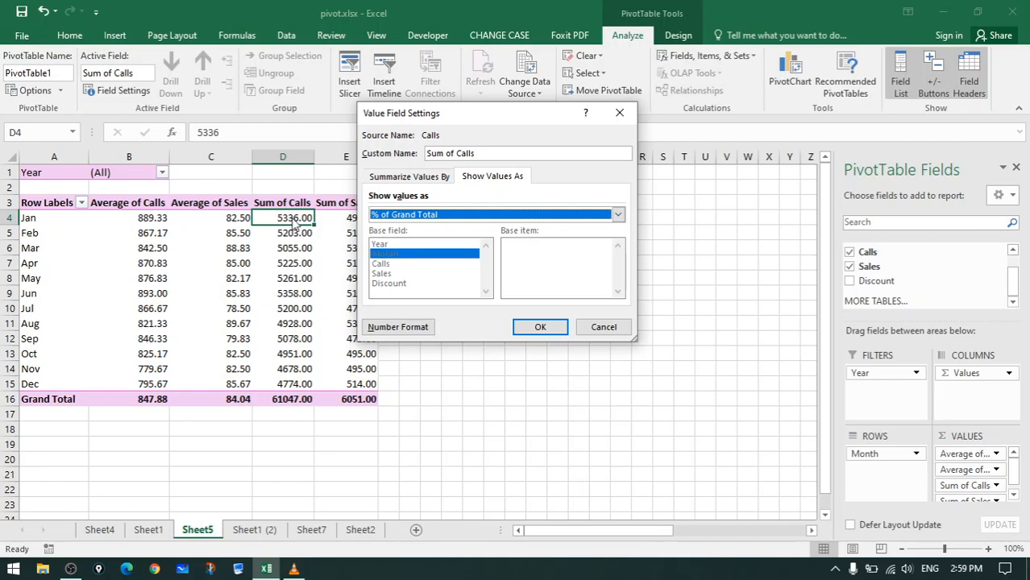
pyautogui.click(545, 326)
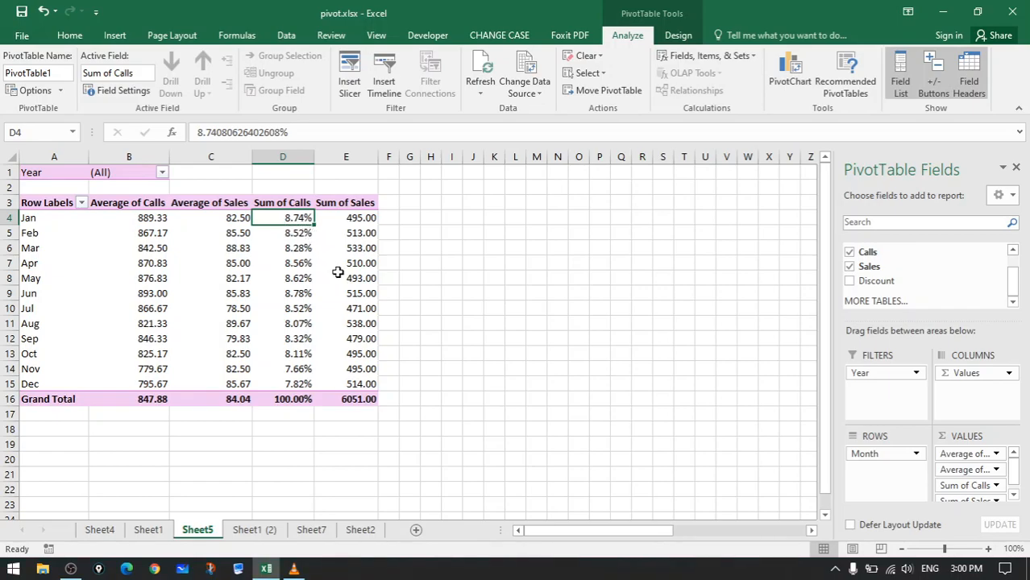
# - Show the Sum of Sales values as % of Grand Total
pyautogui.moveTo(338, 272)
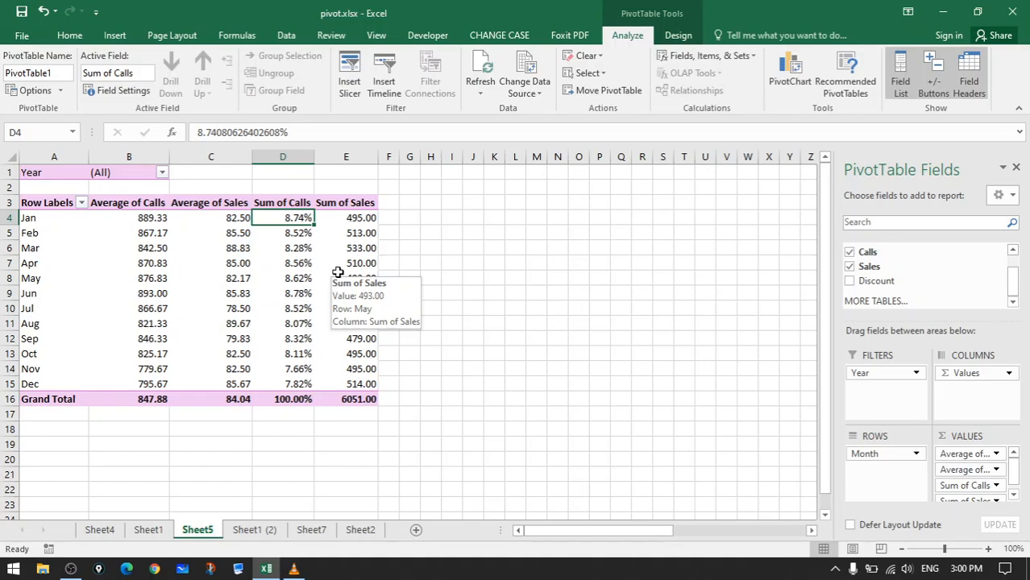
pyautogui.click(363, 224)
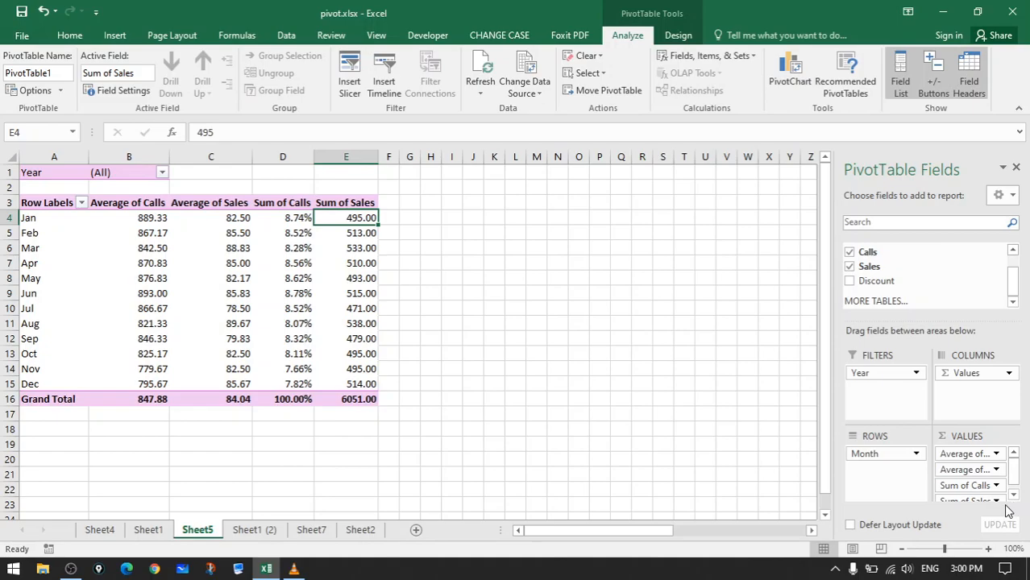
pyautogui.scroll(-3, 995, 492)
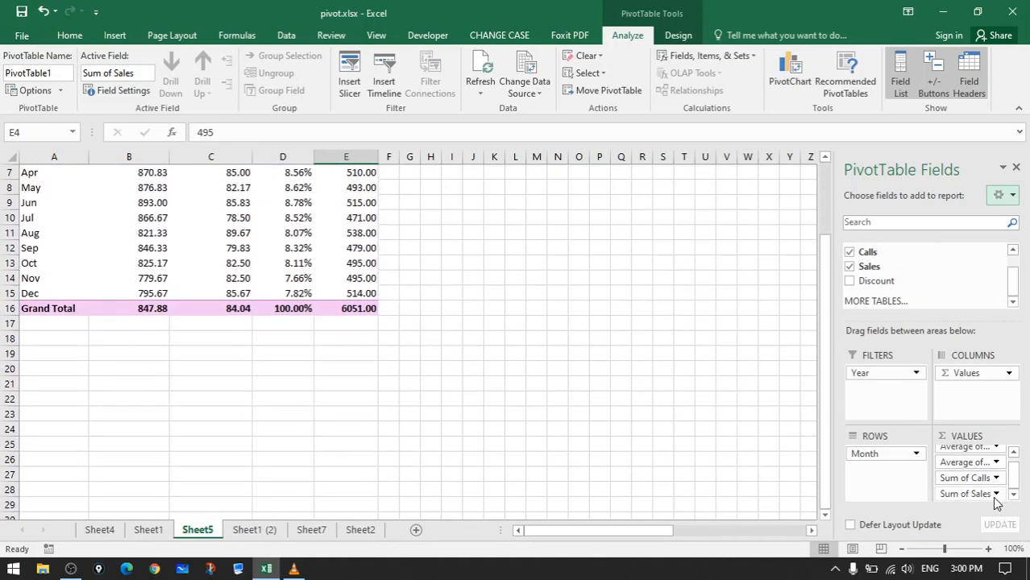
pyautogui.click(996, 494)
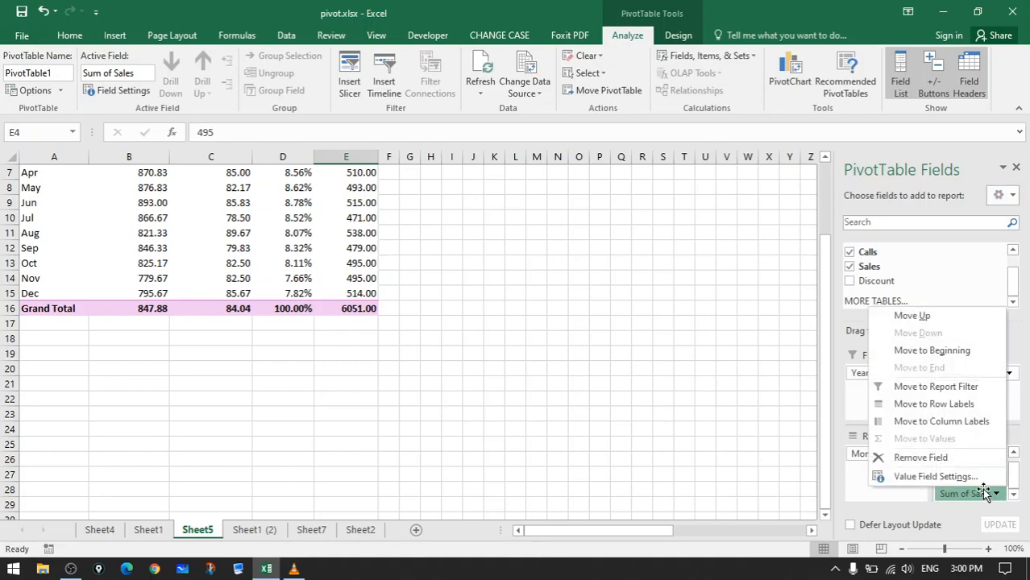
pyautogui.click(936, 478)
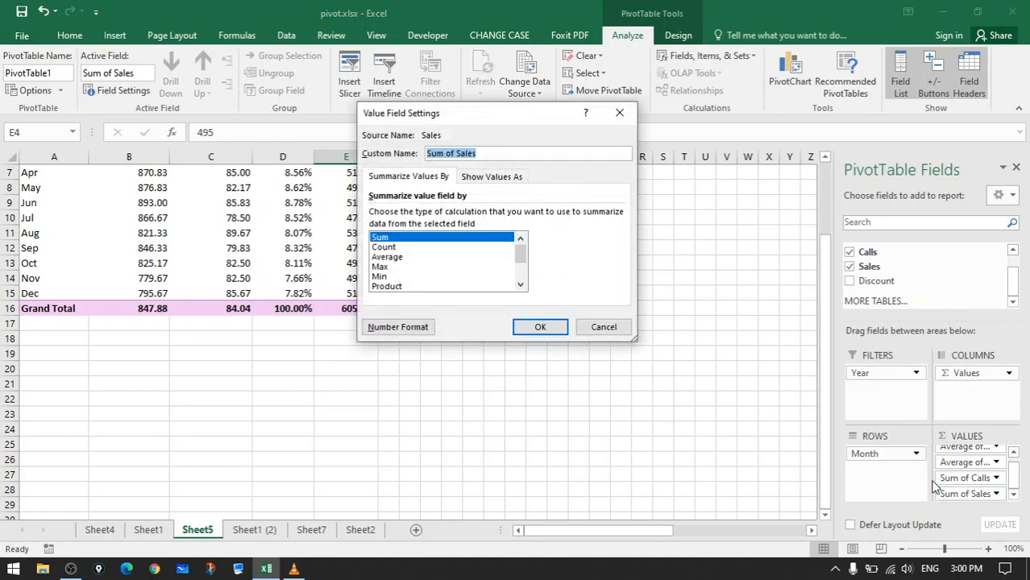
pyautogui.click(486, 179)
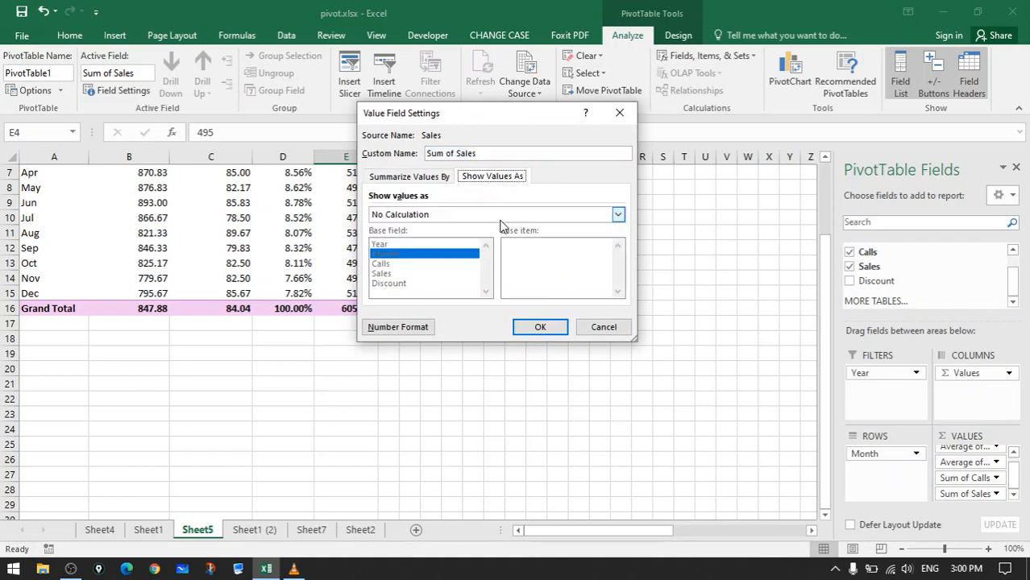
pyautogui.click(471, 219)
pyautogui.click(454, 239)
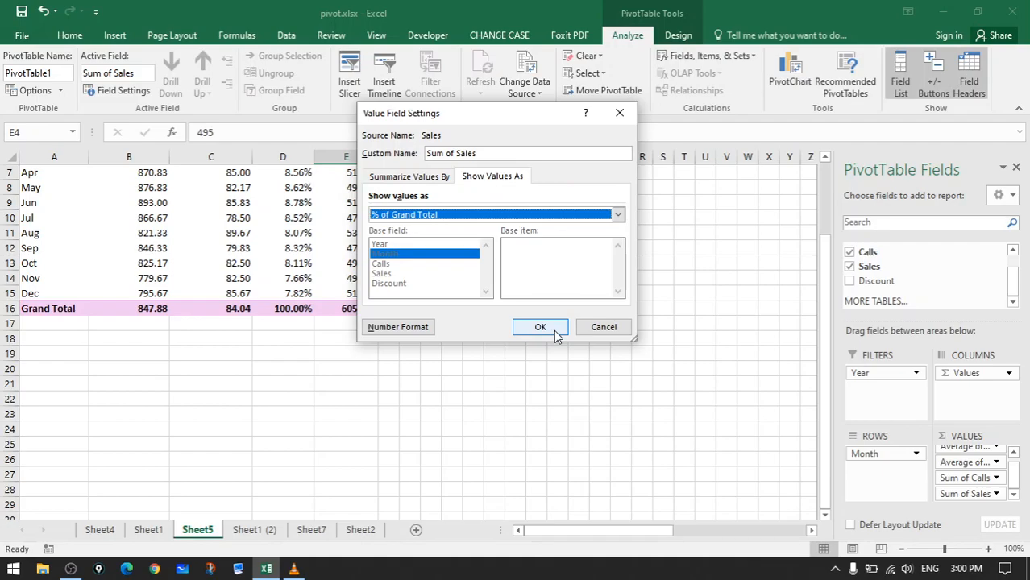
pyautogui.click(555, 333)
pyautogui.scroll(2, 395, 292)
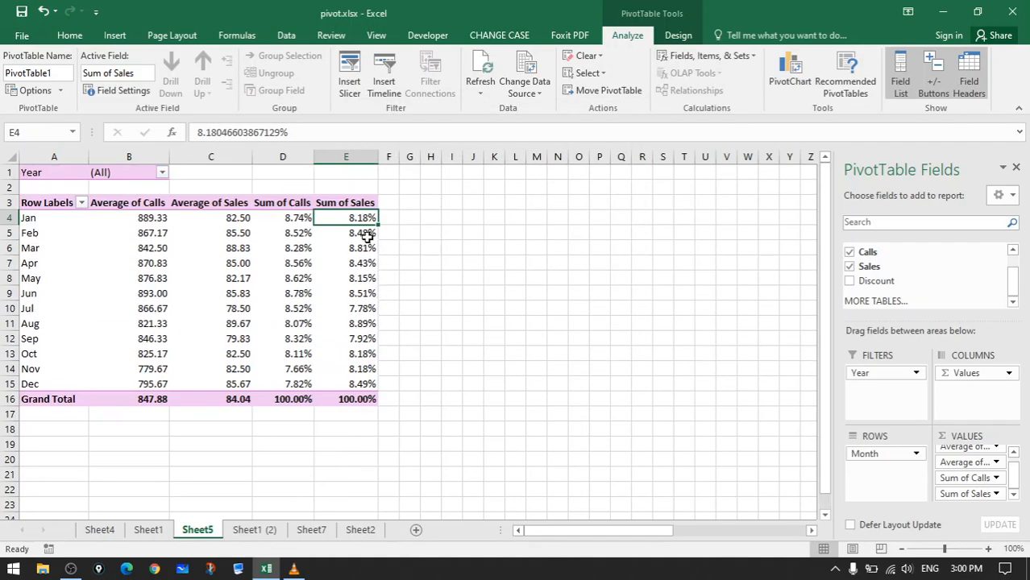
# - Rename the Sum of Calls value field as abc
pyautogui.click(271, 204)
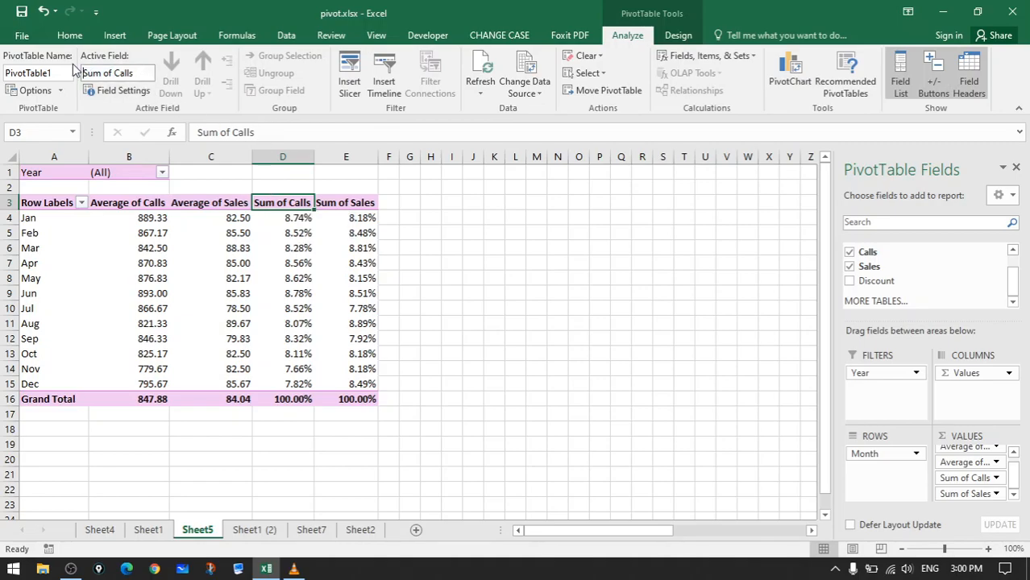
pyautogui.click(121, 72)
pyautogui.write('a')
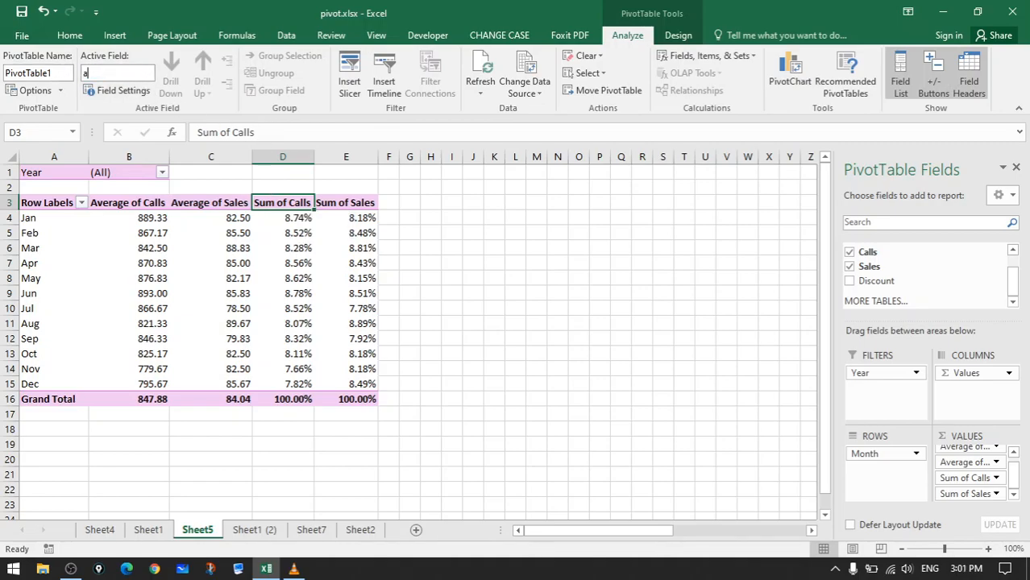
pyautogui.write('bc')
pyautogui.press('Return')
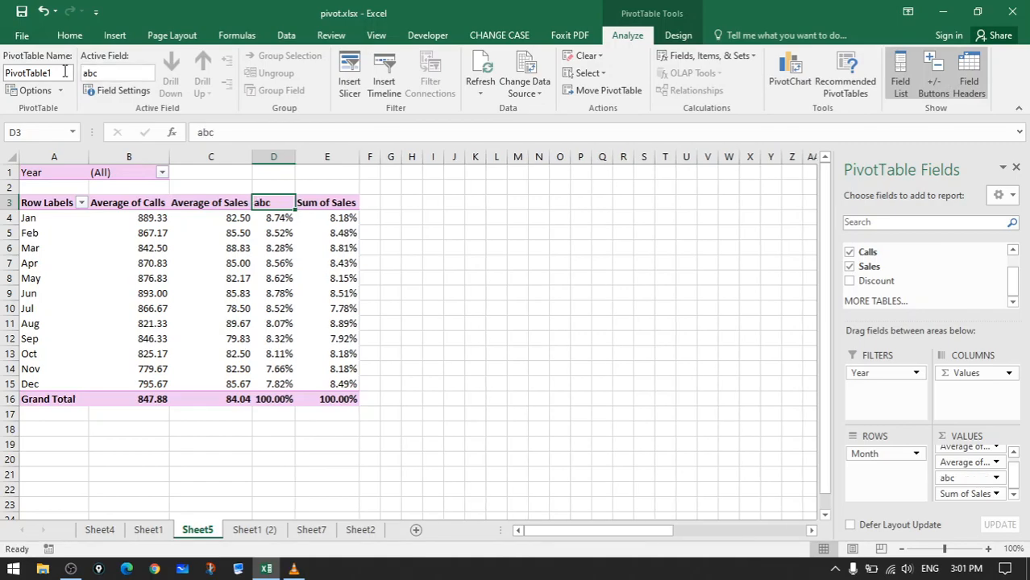
# - Set the custom name of the value field in column D to fsfs through its value field settings
pyautogui.doubleClick(275, 203)
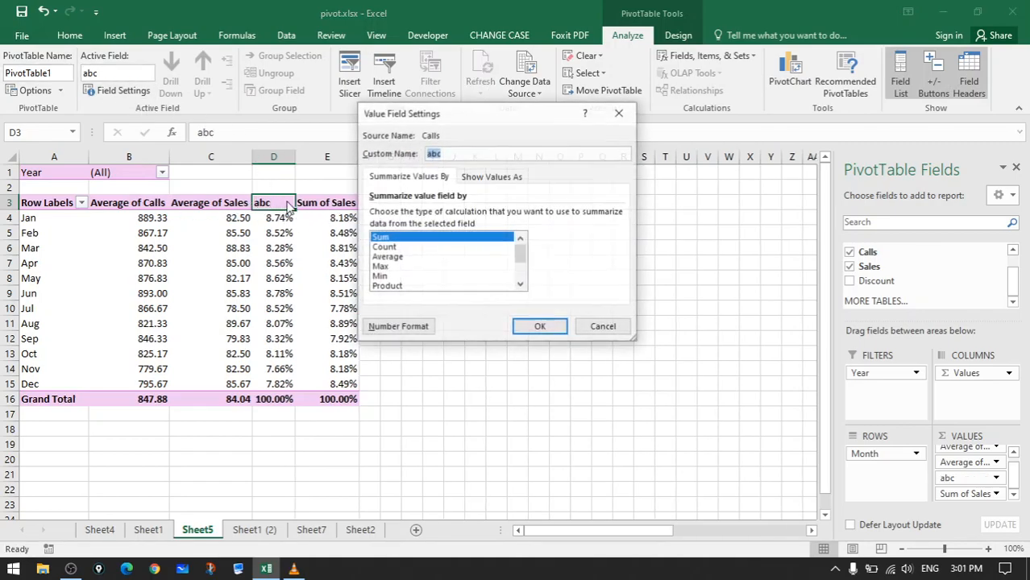
pyautogui.moveTo(453, 158); pyautogui.dragTo(418, 156)
pyautogui.write('fsfs')
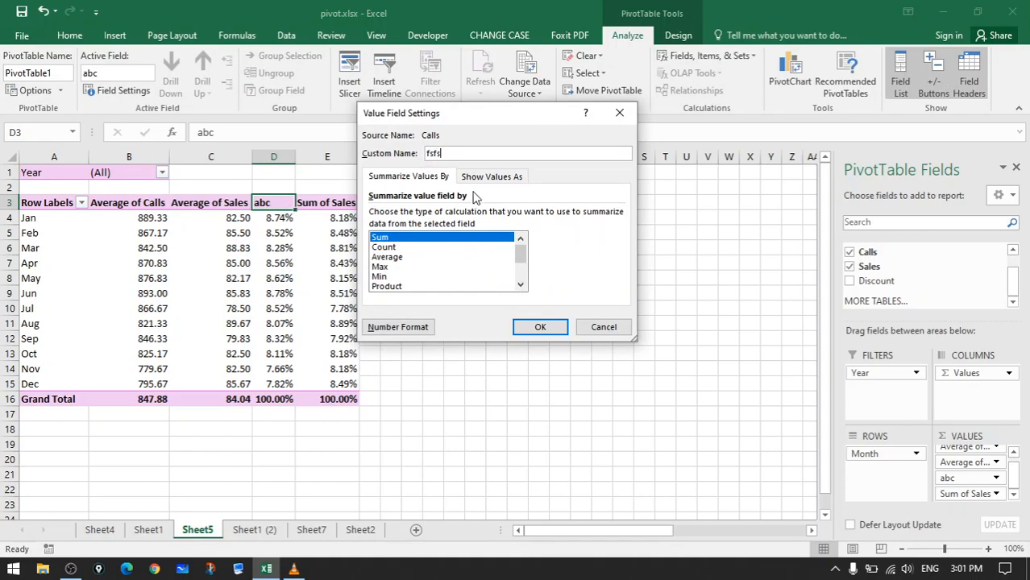
pyautogui.click(538, 326)
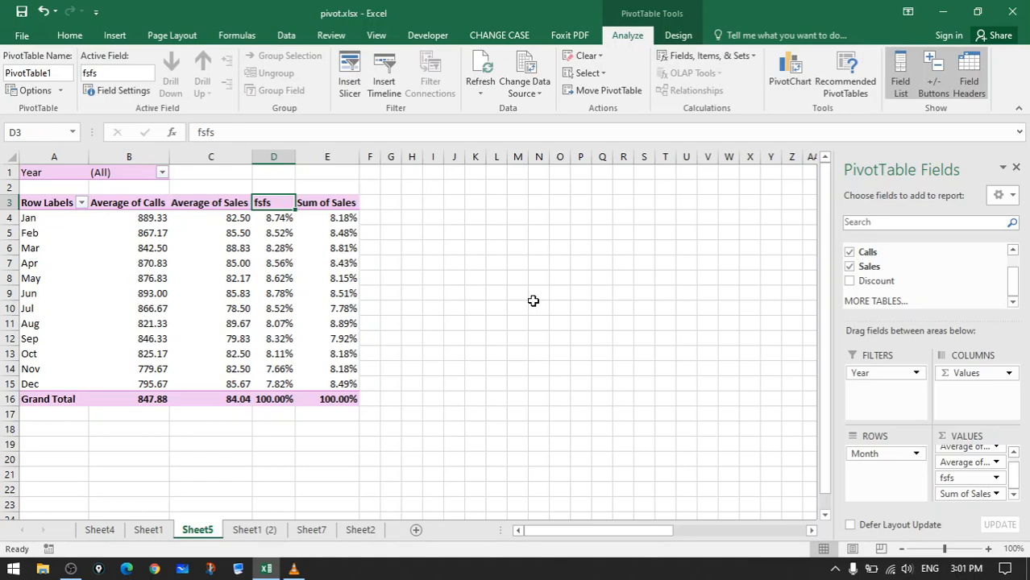
# - Filter the PivotTable to show only the year 2008
pyautogui.click(162, 173)
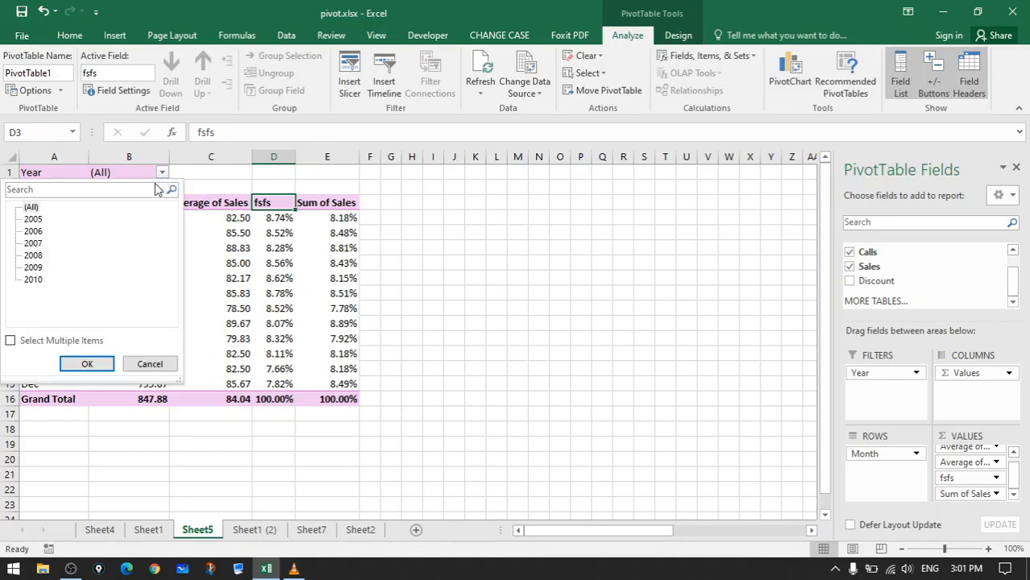
pyautogui.click(33, 256)
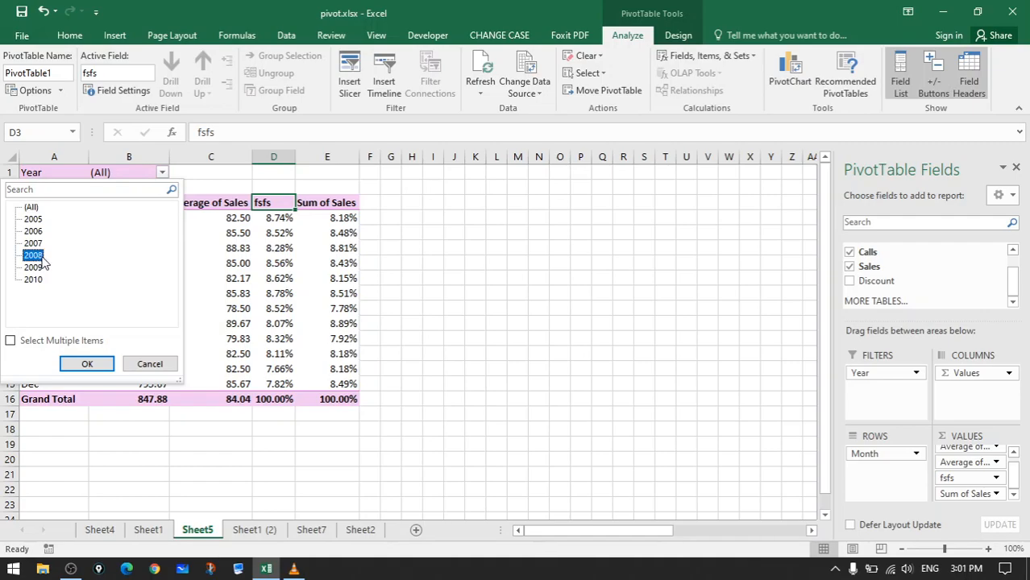
pyautogui.click(95, 364)
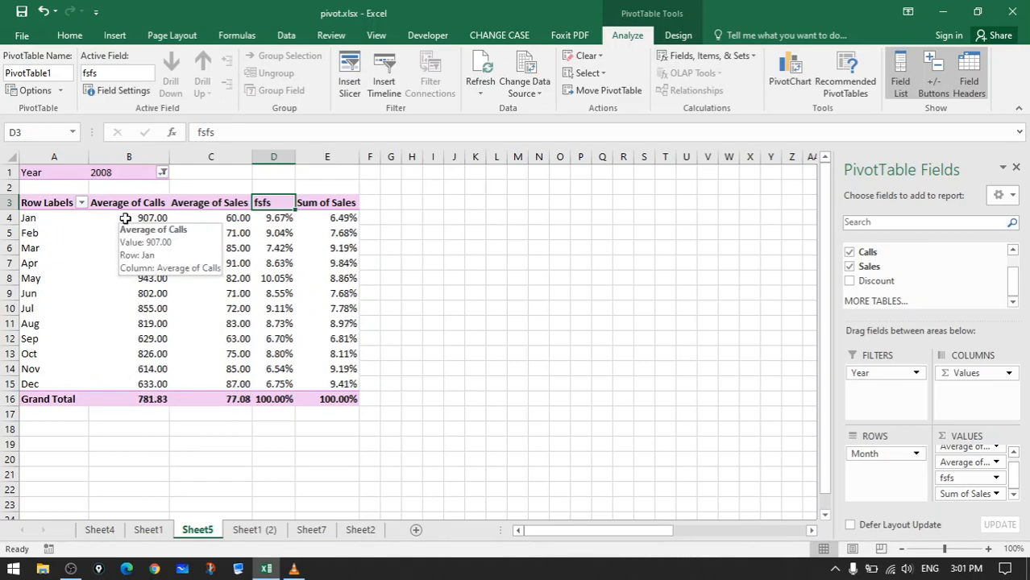
# - Allow multiple items in the Year filter and include 2010 along with 2008
pyautogui.click(163, 173)
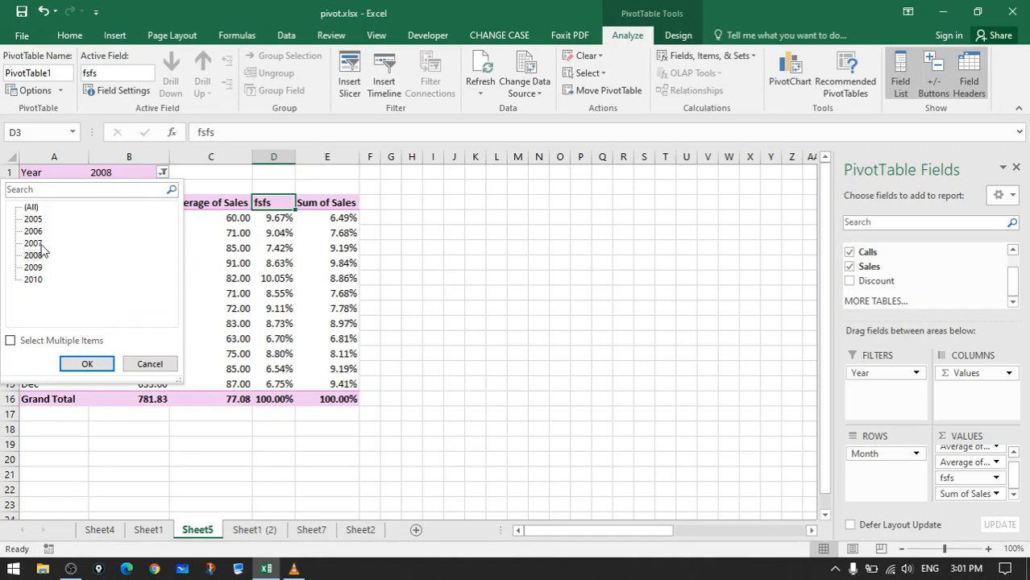
pyautogui.click(11, 342)
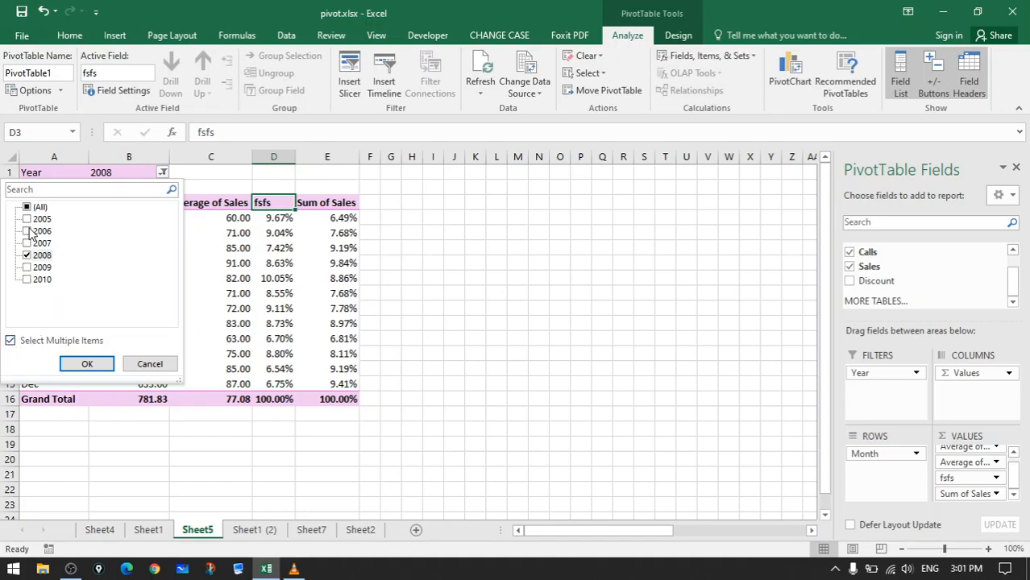
pyautogui.click(29, 281)
pyautogui.click(87, 364)
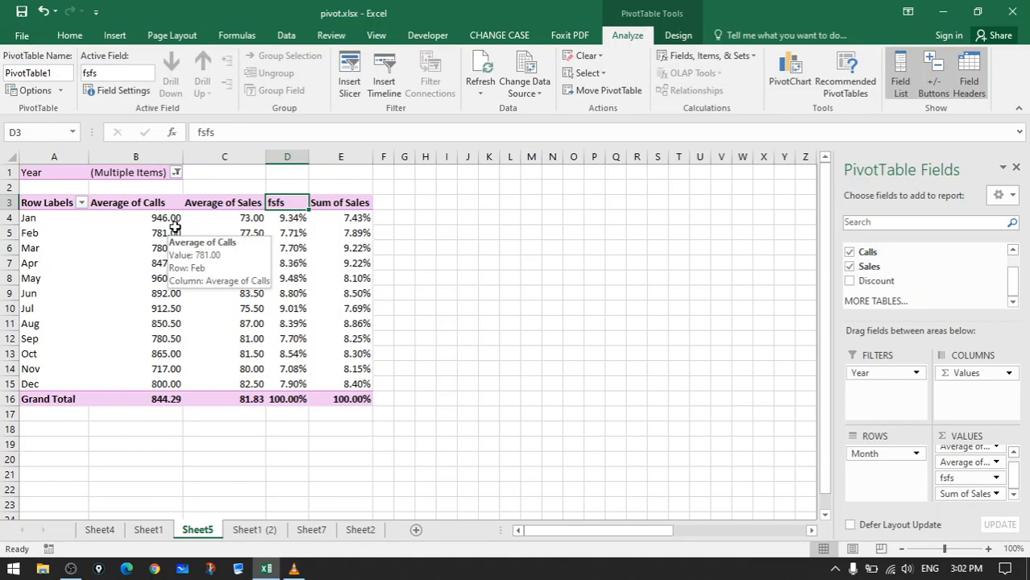
# - Undock the PivotTable field list, review its fields and areas over the sheet, and dock it back
pyautogui.moveTo(895, 171); pyautogui.dragTo(287, 76)
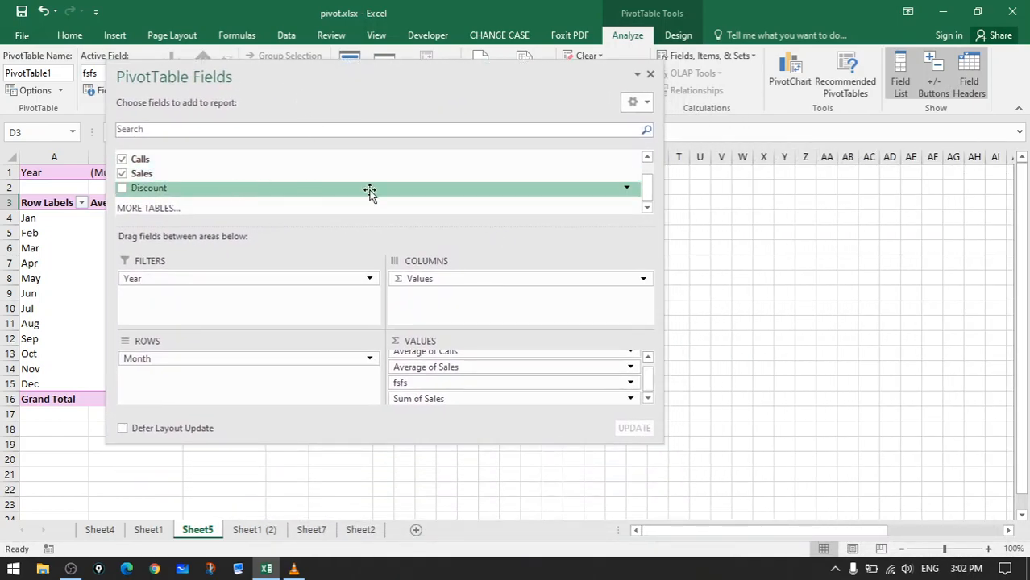
pyautogui.moveTo(650, 193); pyautogui.dragTo(646, 167)
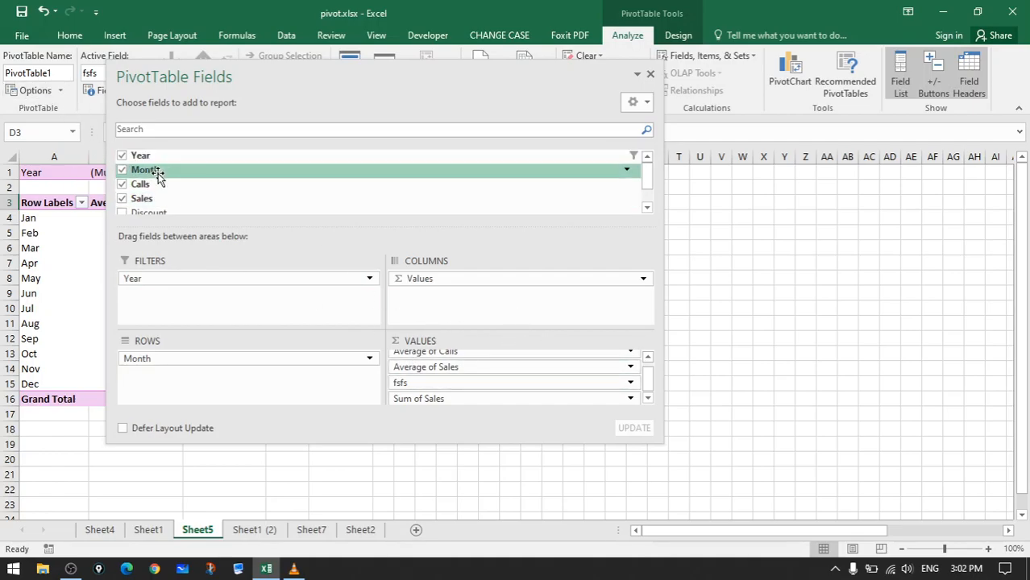
pyautogui.moveTo(193, 84); pyautogui.dragTo(389, 87)
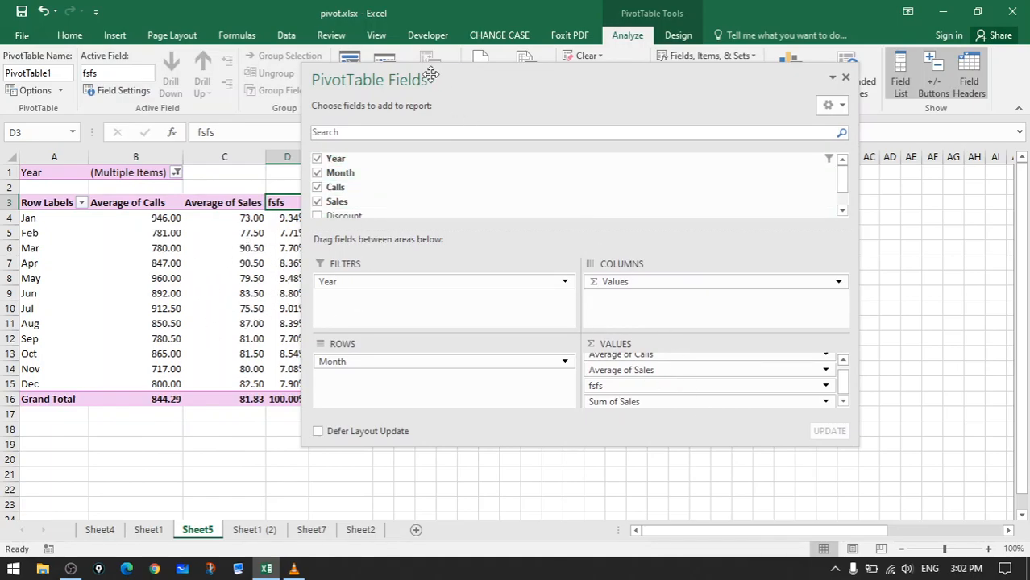
pyautogui.moveTo(412, 87); pyautogui.dragTo(1026, 286)
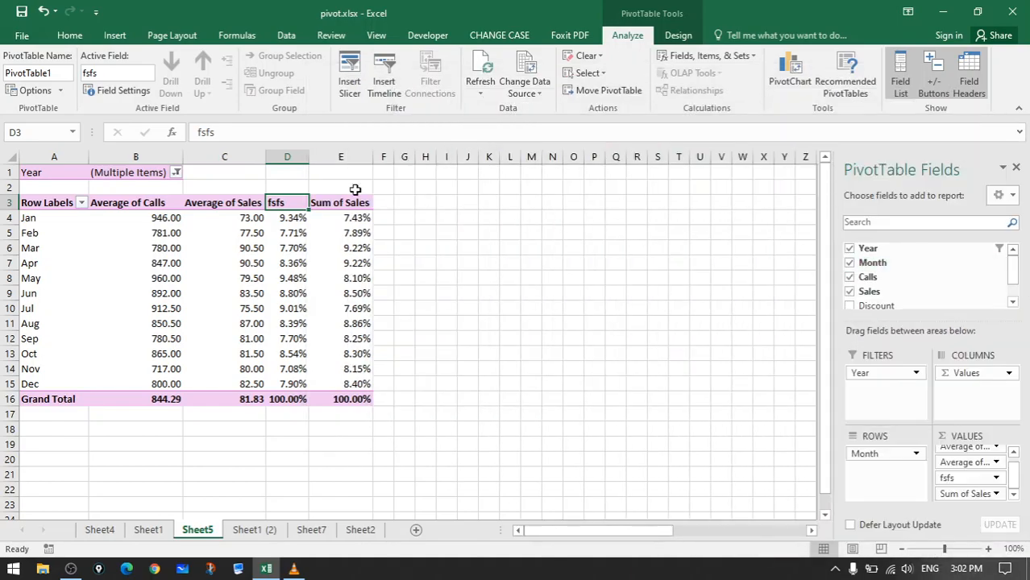
# - Examine the item list of the Year report filter and close it without changing the selection
pyautogui.click(36, 173)
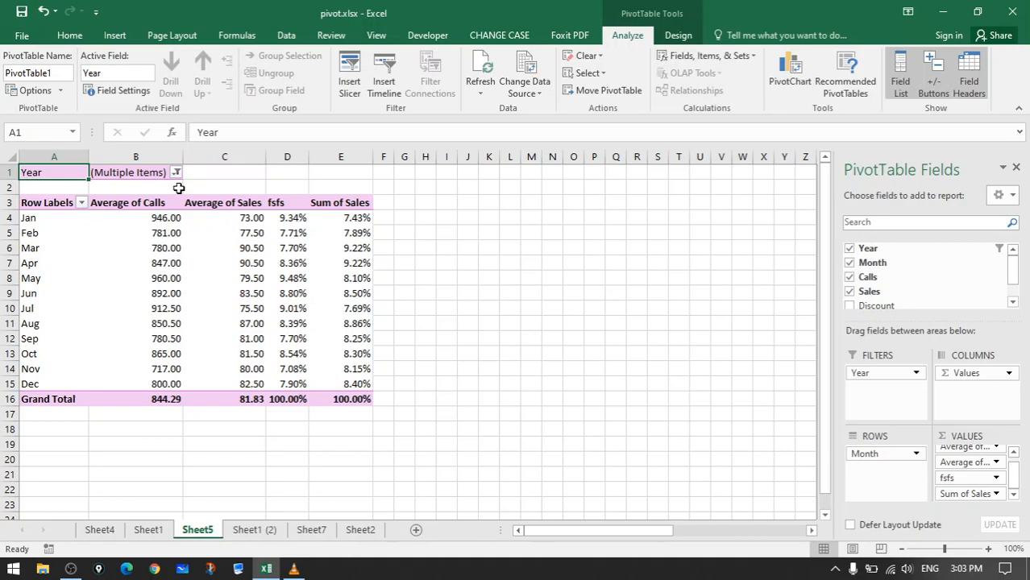
pyautogui.click(146, 173)
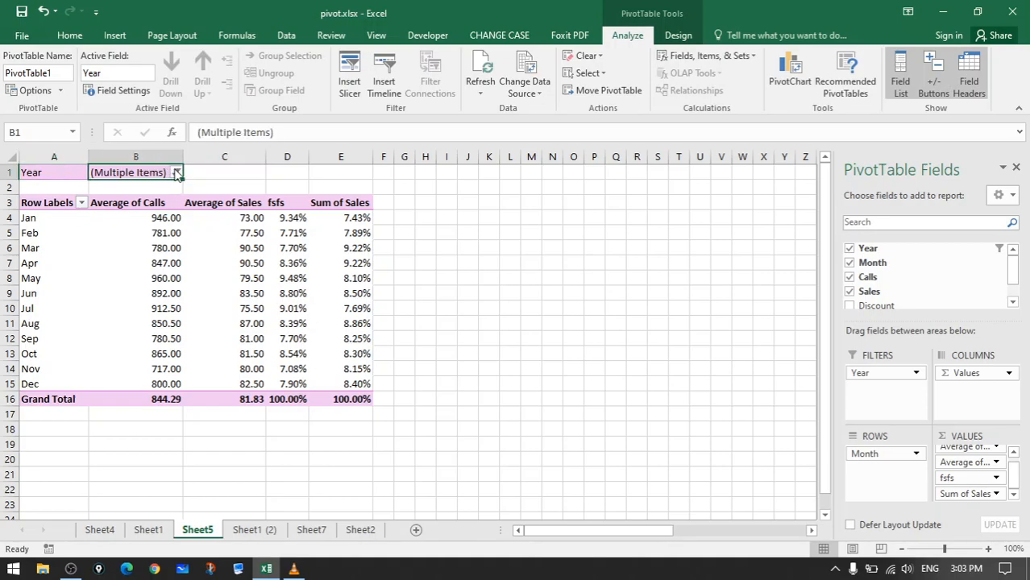
pyautogui.click(177, 173)
pyautogui.click(150, 364)
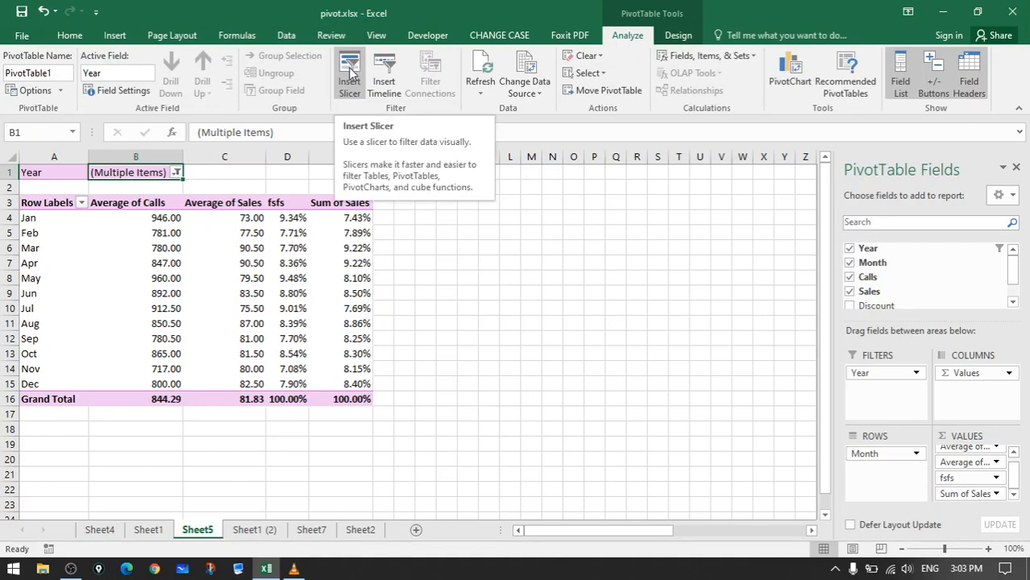
# - Insert a slicer for the Year field and place it beside the PivotTable
pyautogui.click(350, 74)
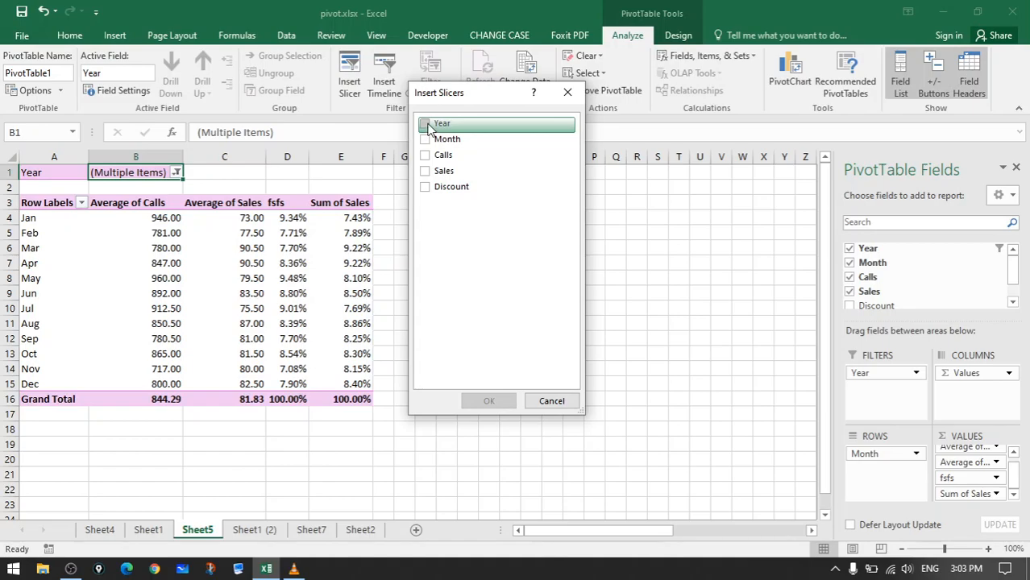
pyautogui.click(431, 124)
pyautogui.click(488, 401)
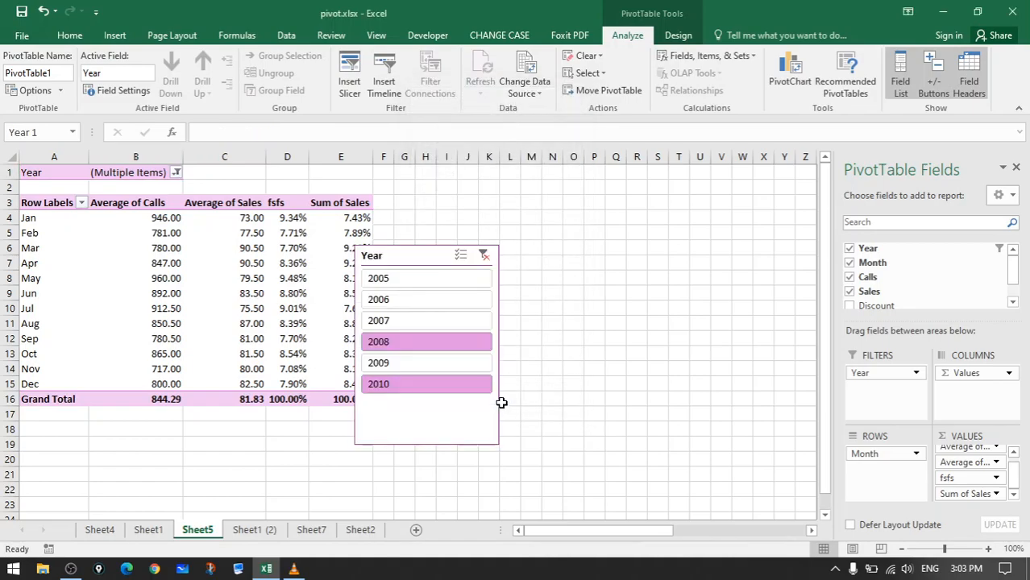
pyautogui.moveTo(407, 253); pyautogui.dragTo(486, 213)
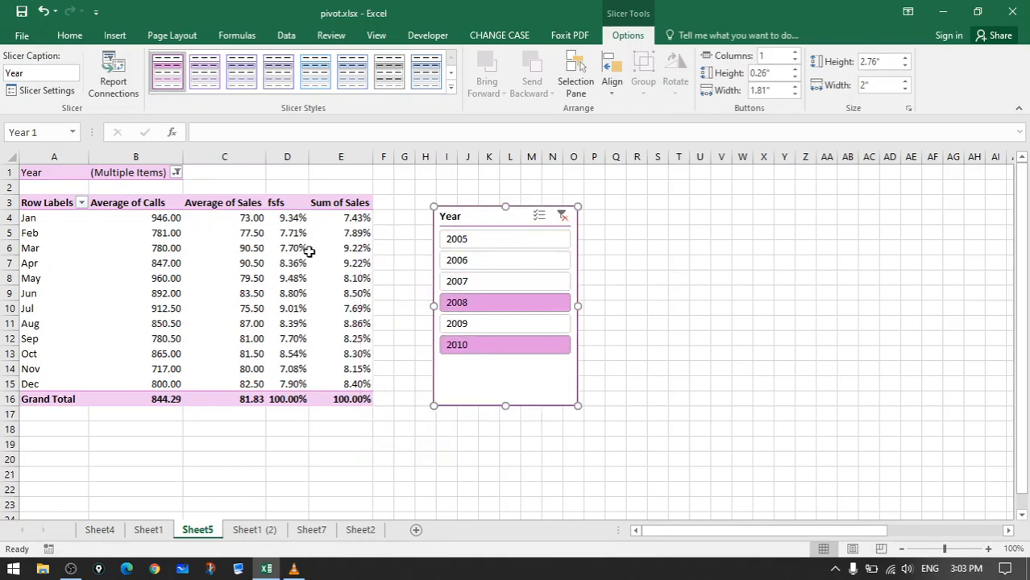
# - Remove the Year report filter from the PivotTable, keeping the Year slicer
pyautogui.click(248, 176)
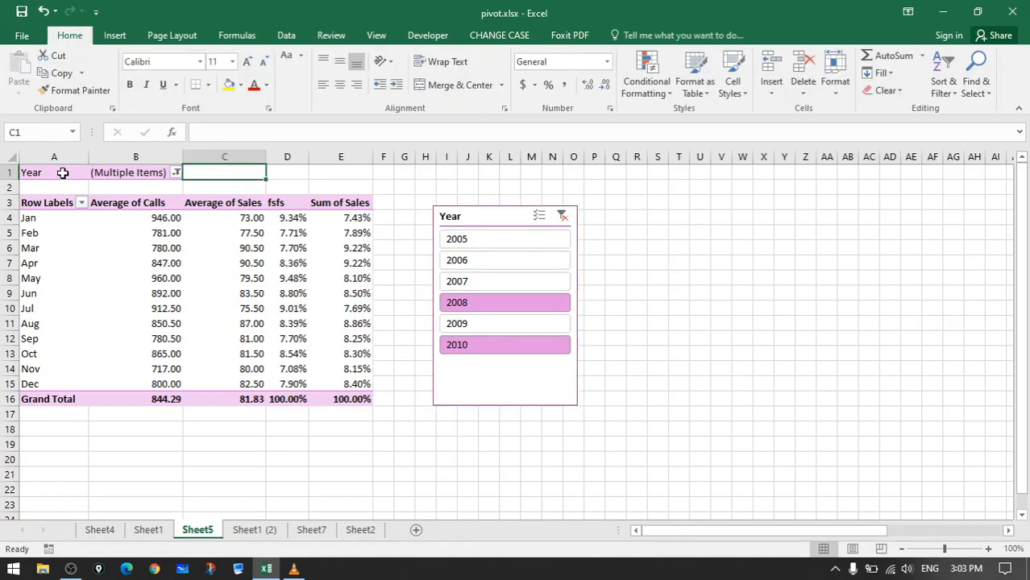
pyautogui.click(62, 172)
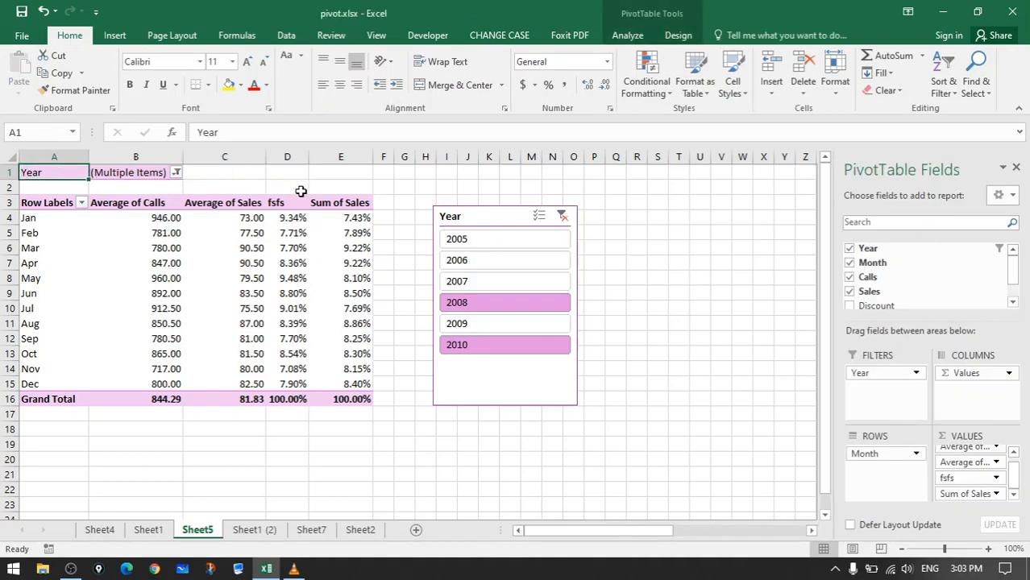
pyautogui.press('Delete')
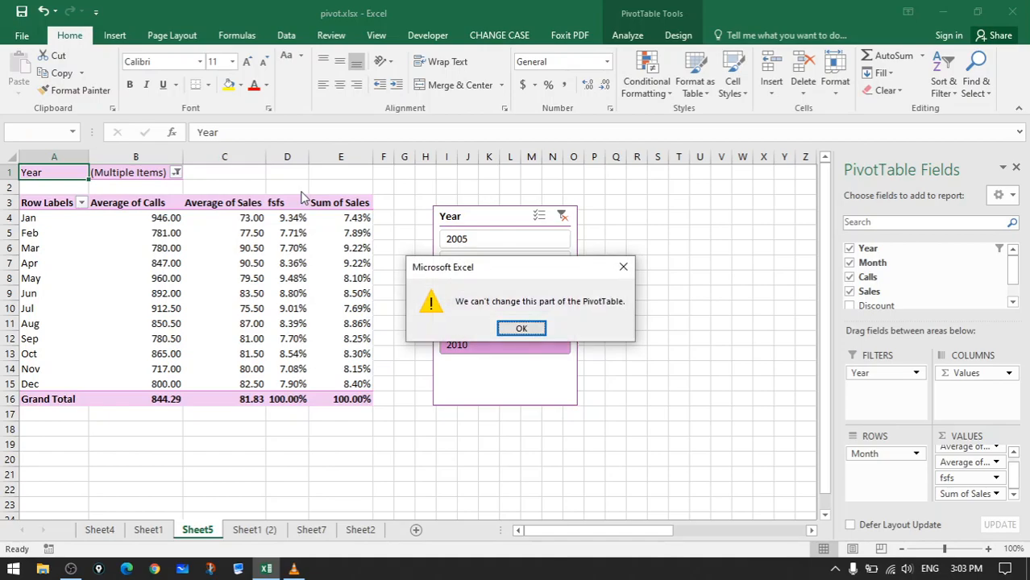
pyautogui.click(522, 328)
pyautogui.moveTo(884, 376); pyautogui.dragTo(911, 276)
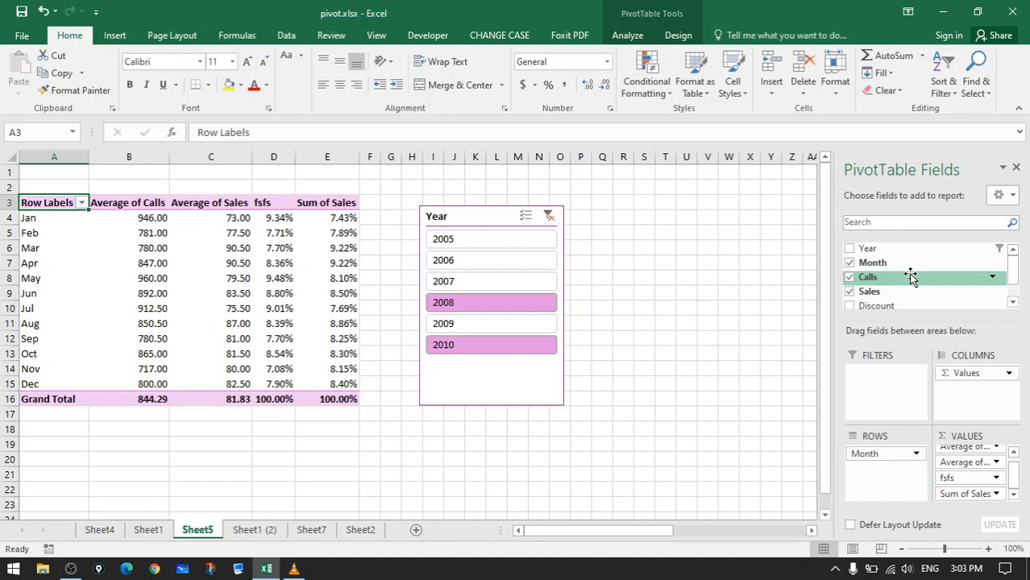
# - Widen the Year slicer to about 4.64" and use it to filter the PivotTable to 2008
pyautogui.click(458, 219)
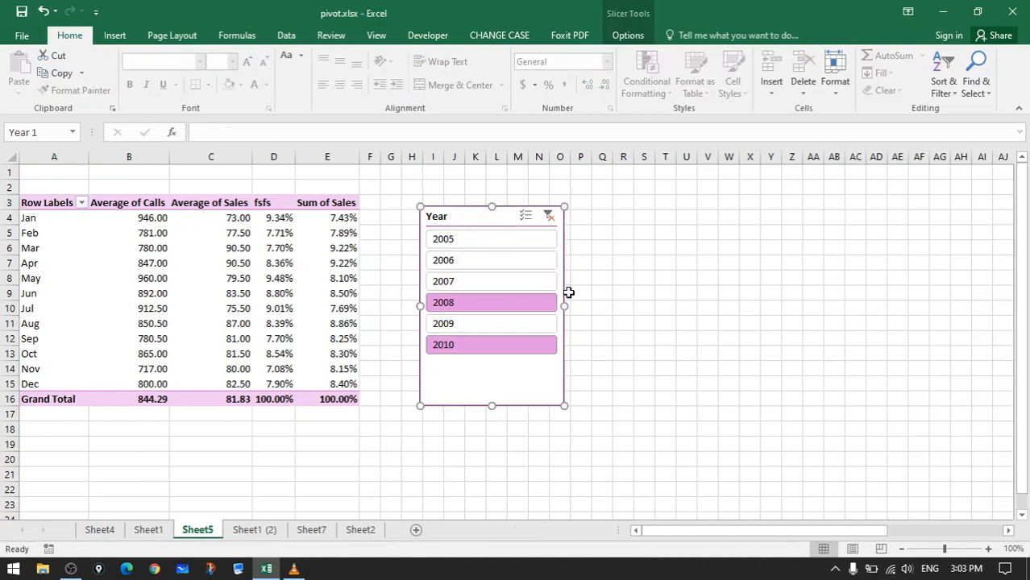
pyautogui.moveTo(563, 306); pyautogui.dragTo(753, 306)
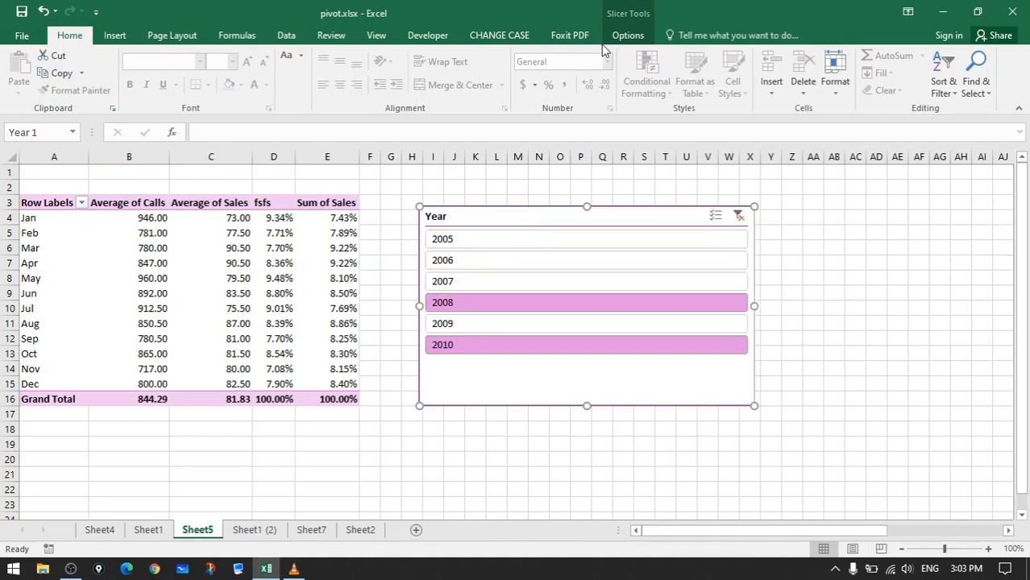
pyautogui.click(502, 302)
pyautogui.click(310, 248)
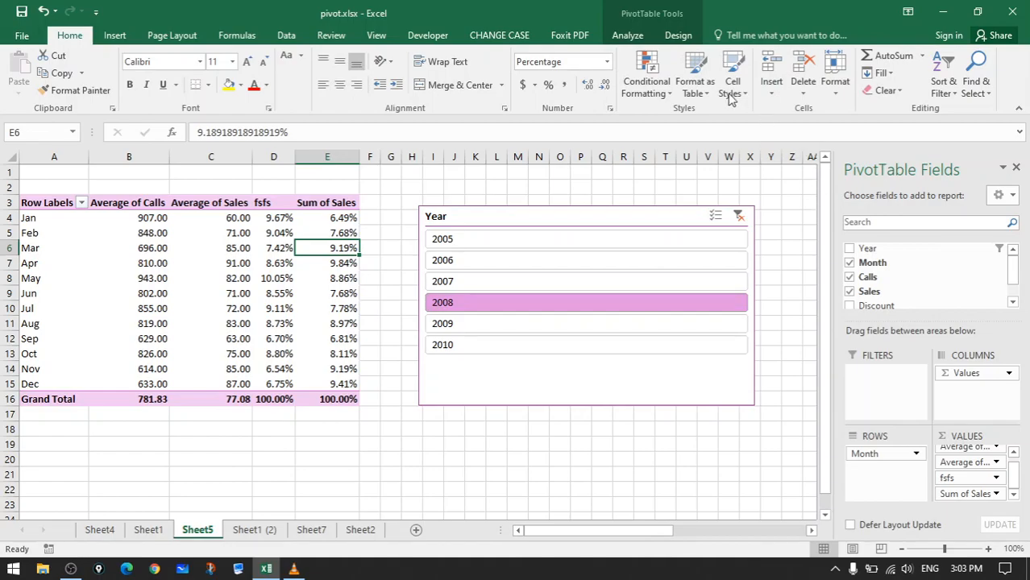
pyautogui.click(675, 35)
pyautogui.click(640, 42)
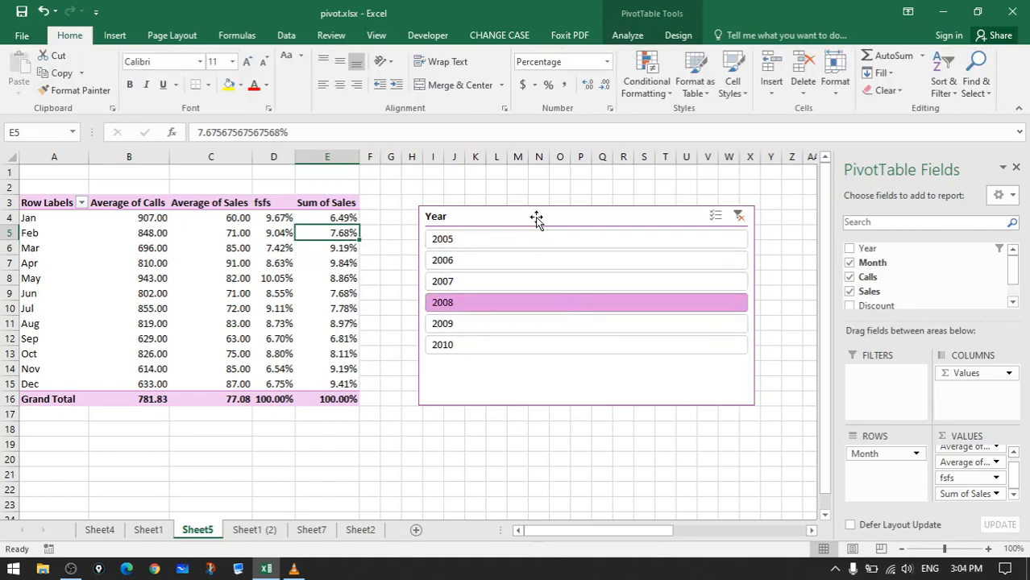
# - Arrange the Year slicer's buttons in 6 columns
pyautogui.click(536, 222)
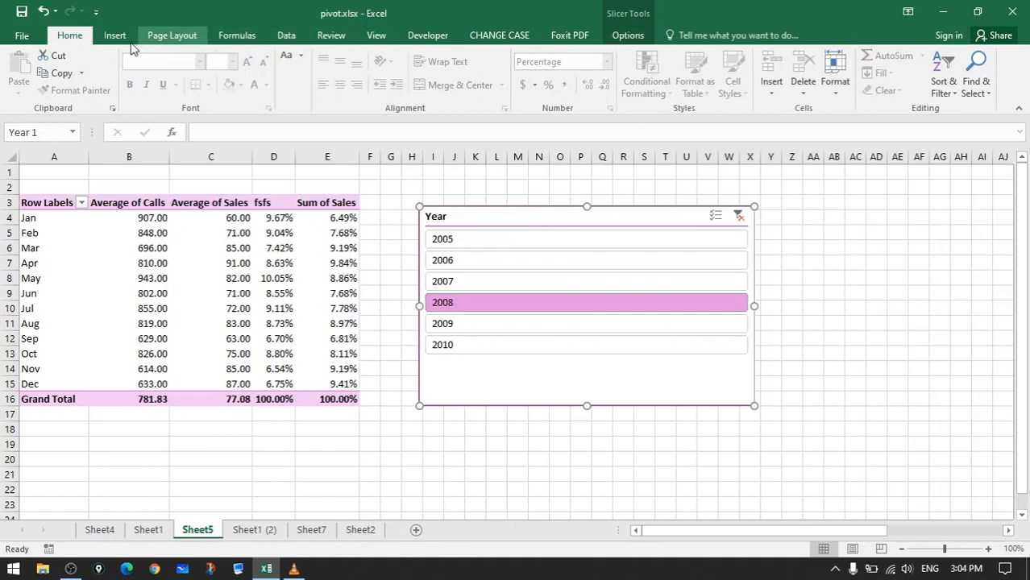
pyautogui.click(628, 38)
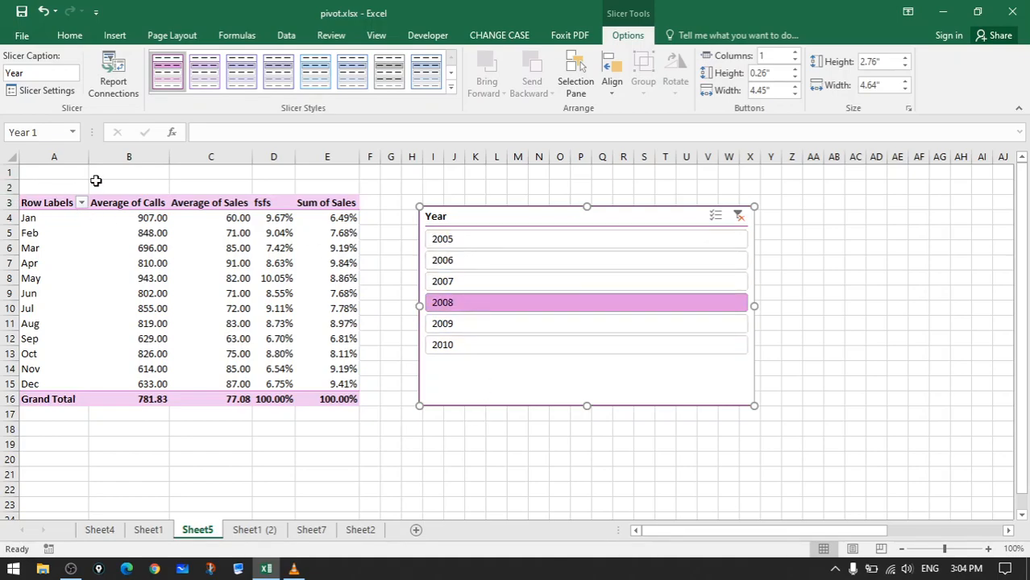
pyautogui.click(794, 53)
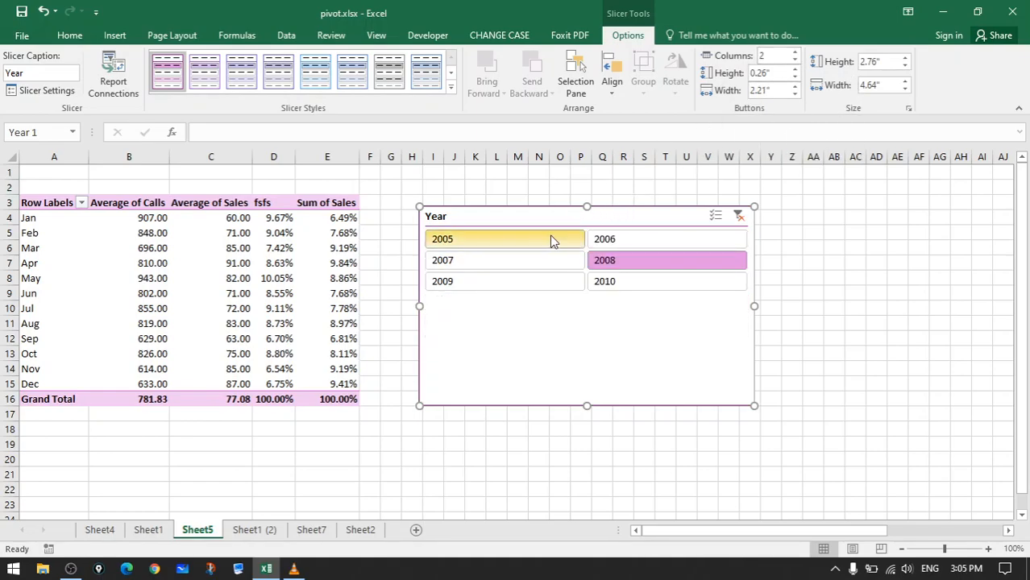
pyautogui.click(678, 266)
pyautogui.click(794, 53)
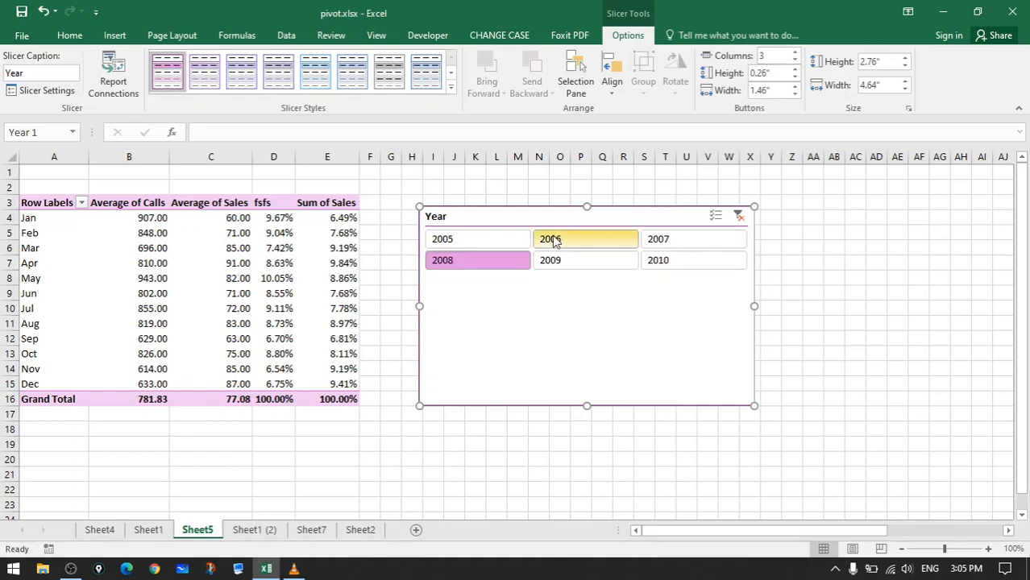
pyautogui.click(795, 53)
pyautogui.click(794, 53)
pyautogui.click(795, 54)
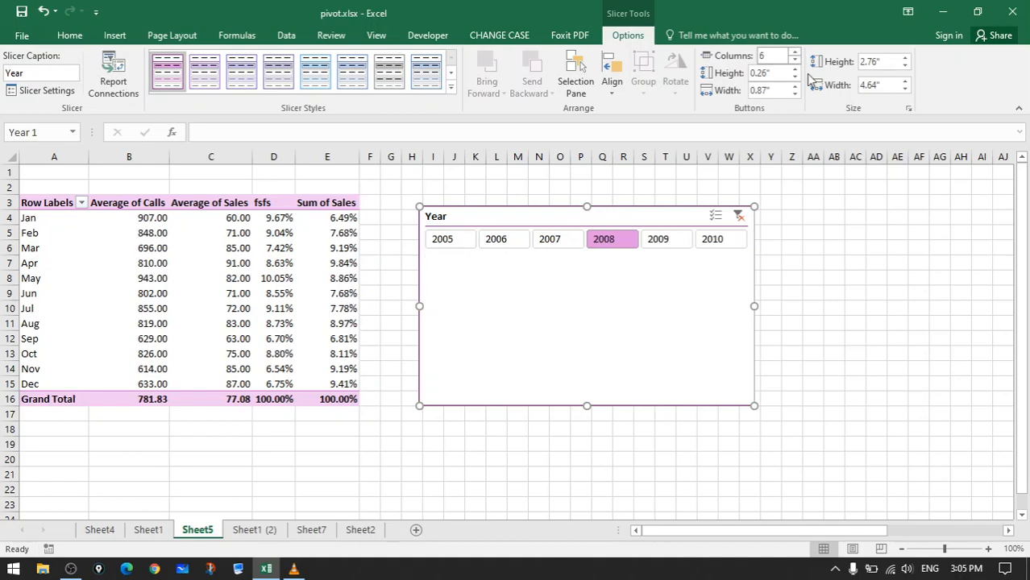
# - Resize the Year slicer to one row about as wide as the PivotTable and place it directly below the Grand Total row
pyautogui.moveTo(755, 305); pyautogui.dragTo(943, 301)
pyautogui.moveTo(678, 405); pyautogui.dragTo(297, 187)
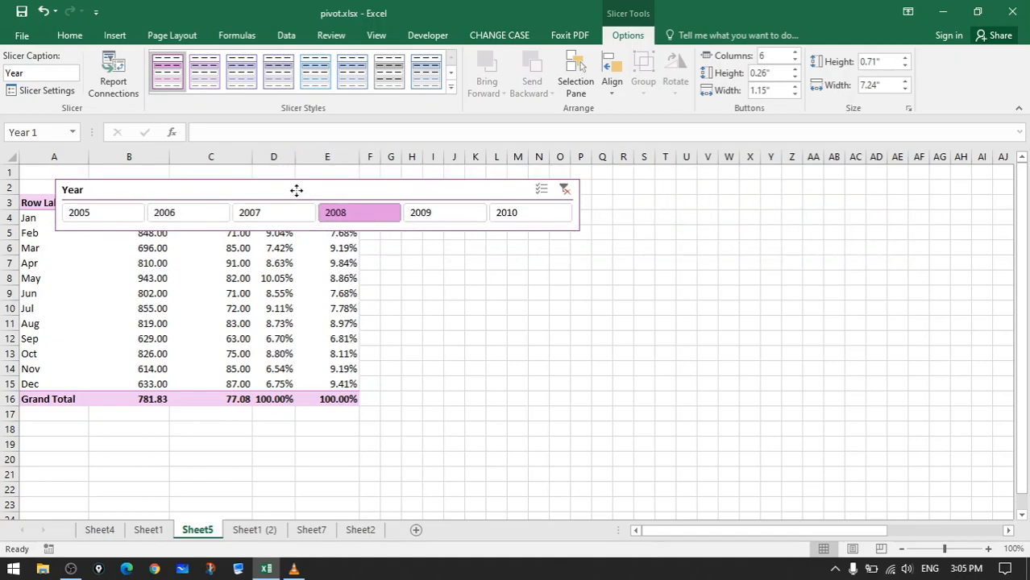
pyautogui.moveTo(580, 232); pyautogui.dragTo(559, 222)
pyautogui.click(455, 354)
pyautogui.moveTo(290, 194); pyautogui.dragTo(253, 425)
pyautogui.moveTo(524, 457); pyautogui.dragTo(356, 449)
pyautogui.moveTo(185, 482); pyautogui.dragTo(187, 465)
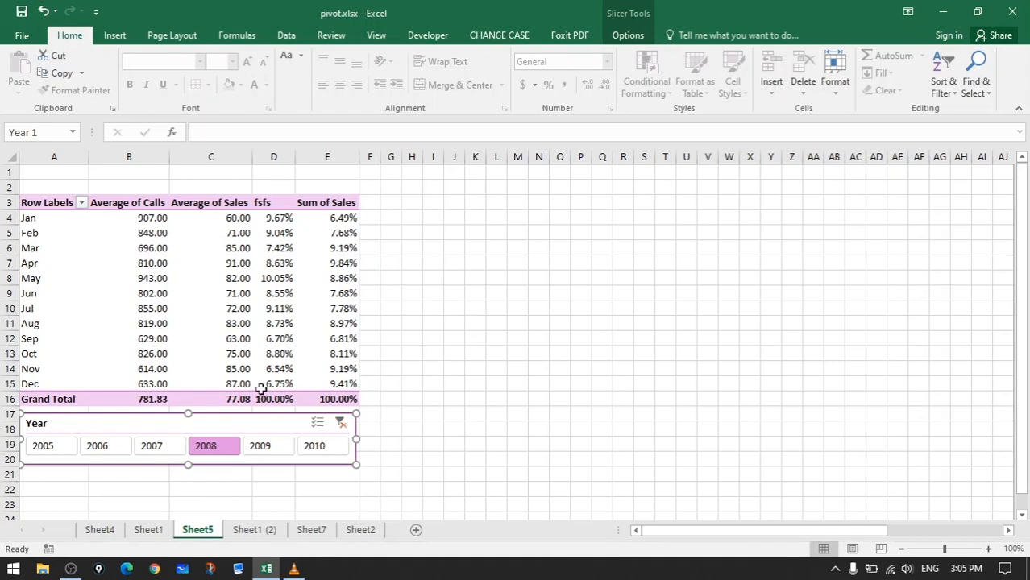
# - Filter the PivotTable with the slicer to 2006, switch to 2009, and add 2010 and 2007 using multi-select
pyautogui.click(93, 453)
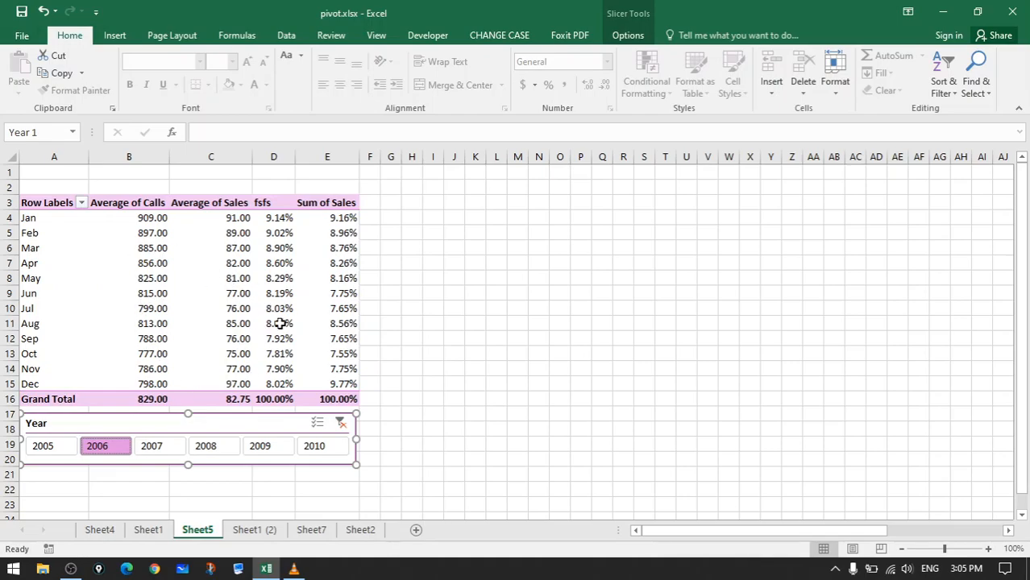
pyautogui.click(267, 450)
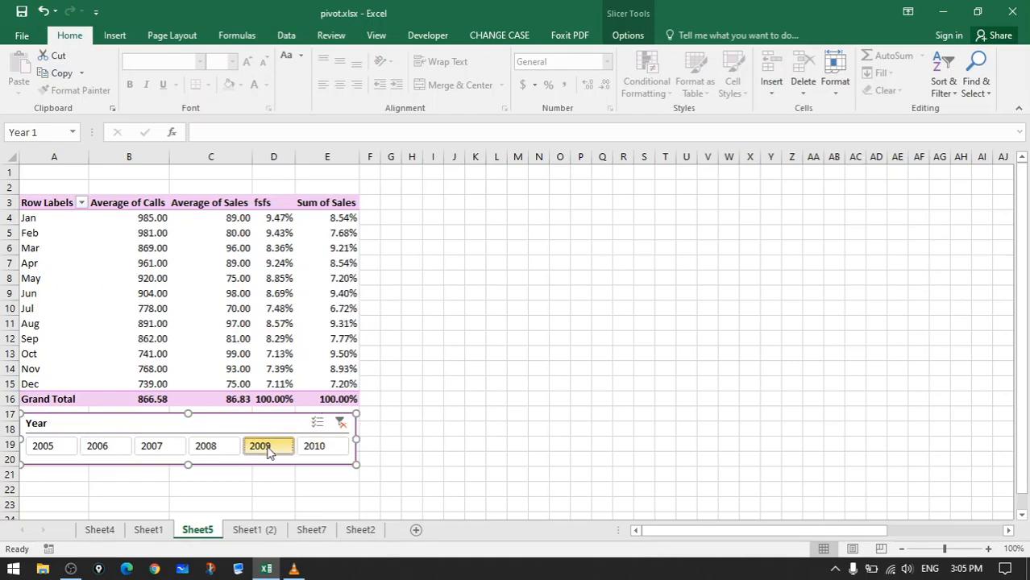
pyautogui.click(320, 433)
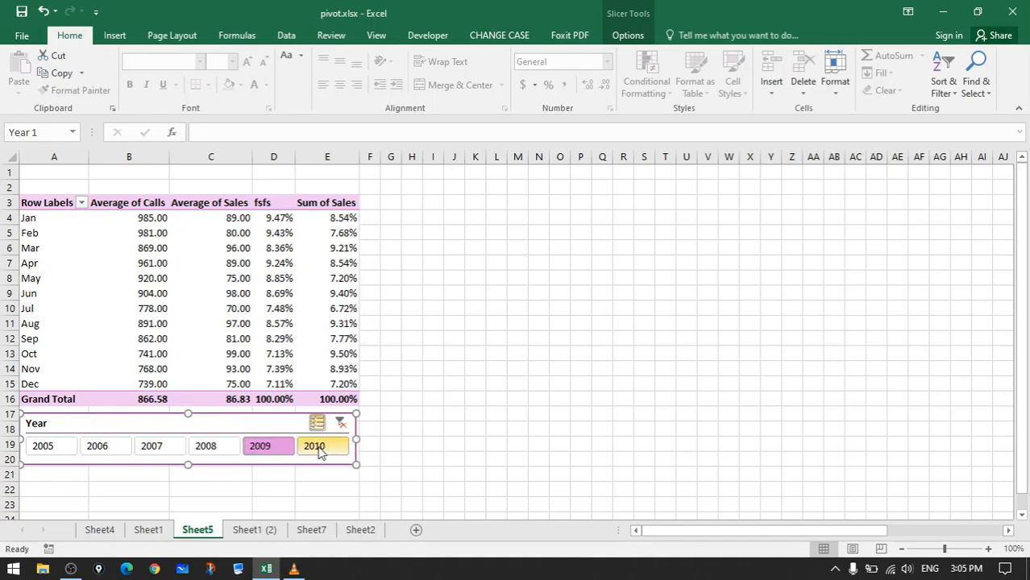
pyautogui.click(320, 451)
pyautogui.click(151, 450)
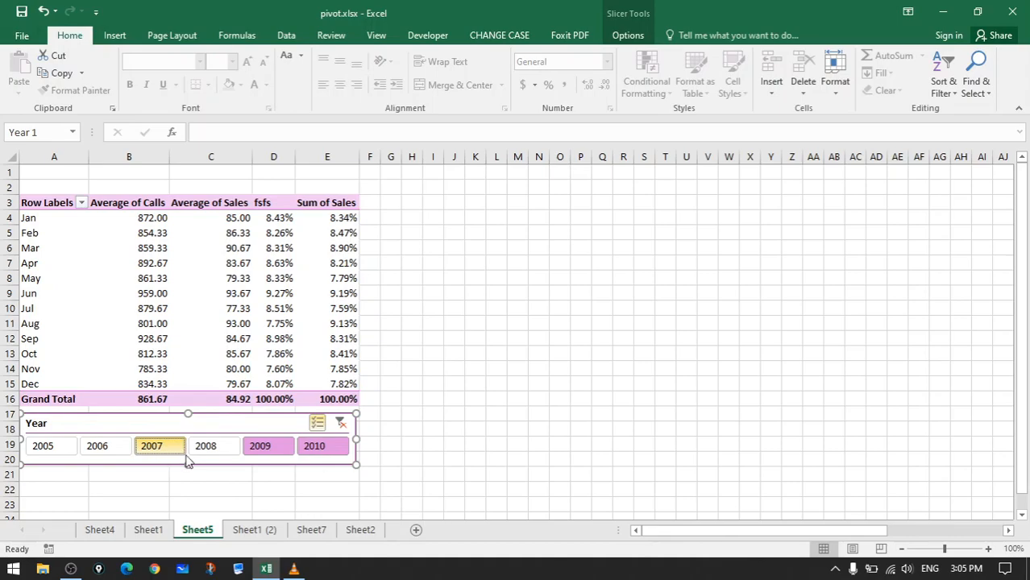
# - Clear the Year slicer's filter so all years are included, and select June's Sum of Sales cell in the PivotTable
pyautogui.click(342, 426)
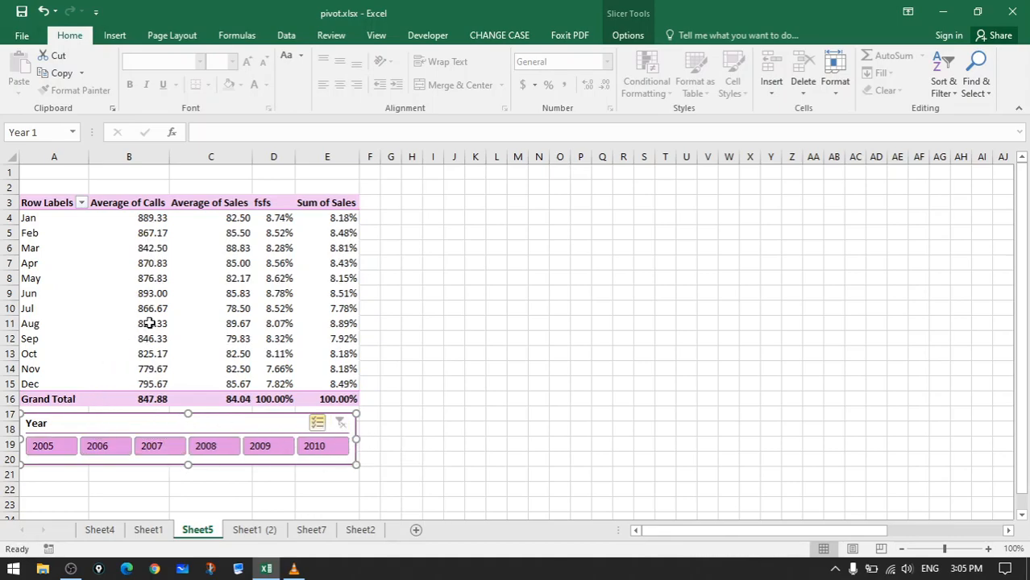
pyautogui.moveTo(150, 323)
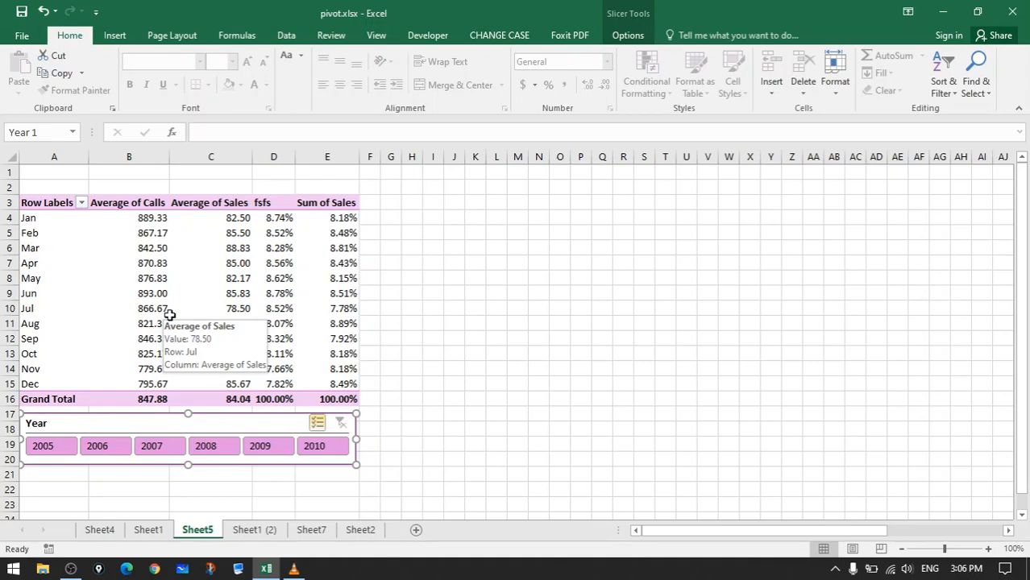
pyautogui.click(319, 292)
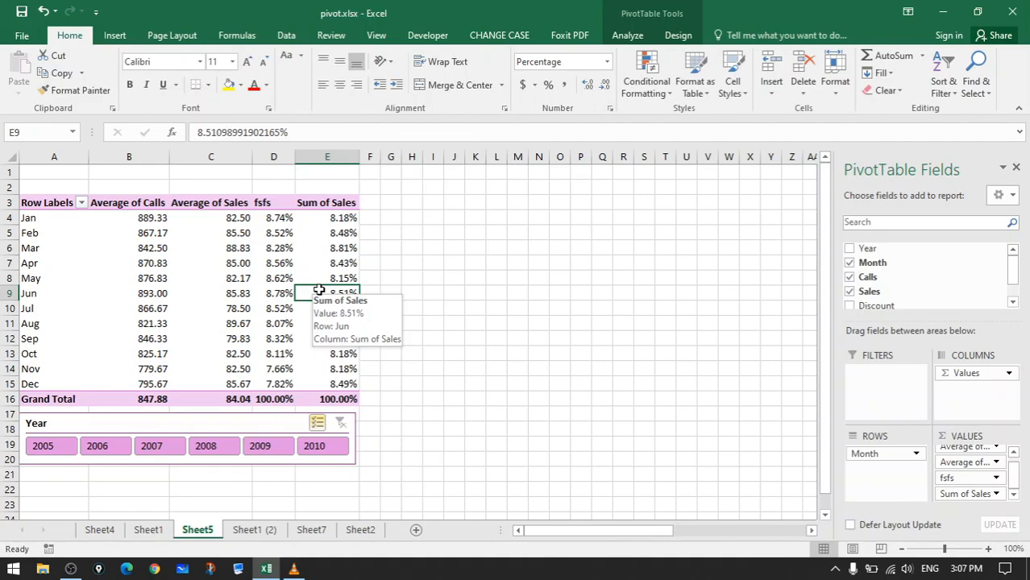
# - On Sheet1 (2), set the Calls values for all twelve months of 2005 to 90
pyautogui.click(251, 530)
pyautogui.scroll(-9, 321, 334)
pyautogui.scroll(-13, 321, 333)
pyautogui.scroll(13, 319, 325)
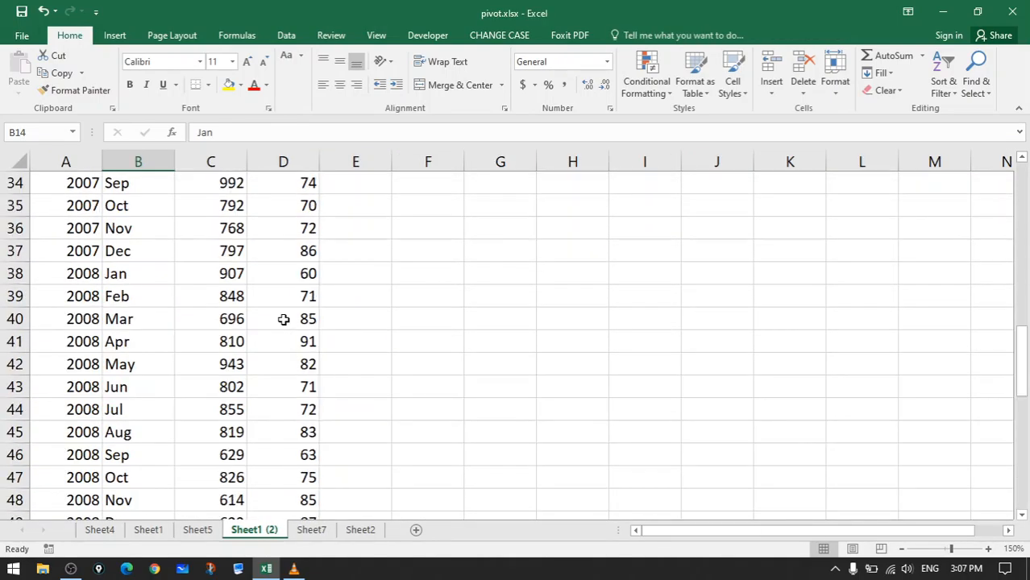
pyautogui.scroll(6, 282, 319)
pyautogui.scroll(5, 110, 320)
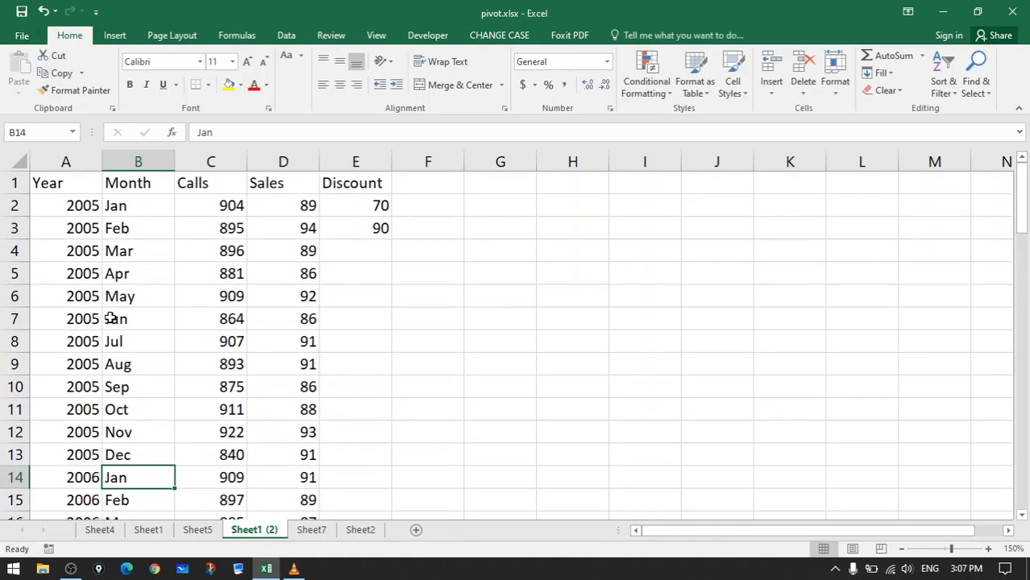
pyautogui.click(228, 208)
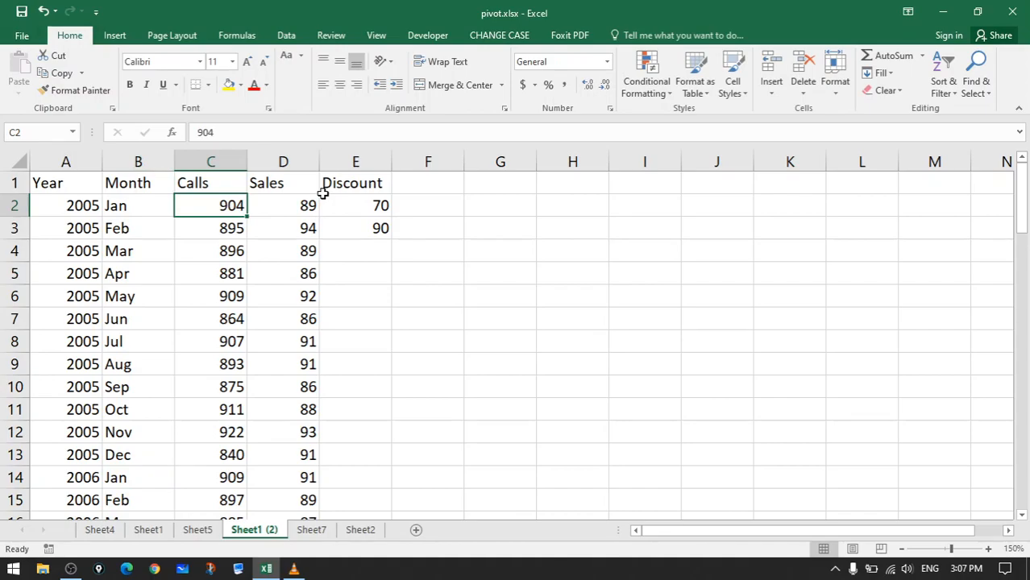
pyautogui.write('90')
pyautogui.press('Return')
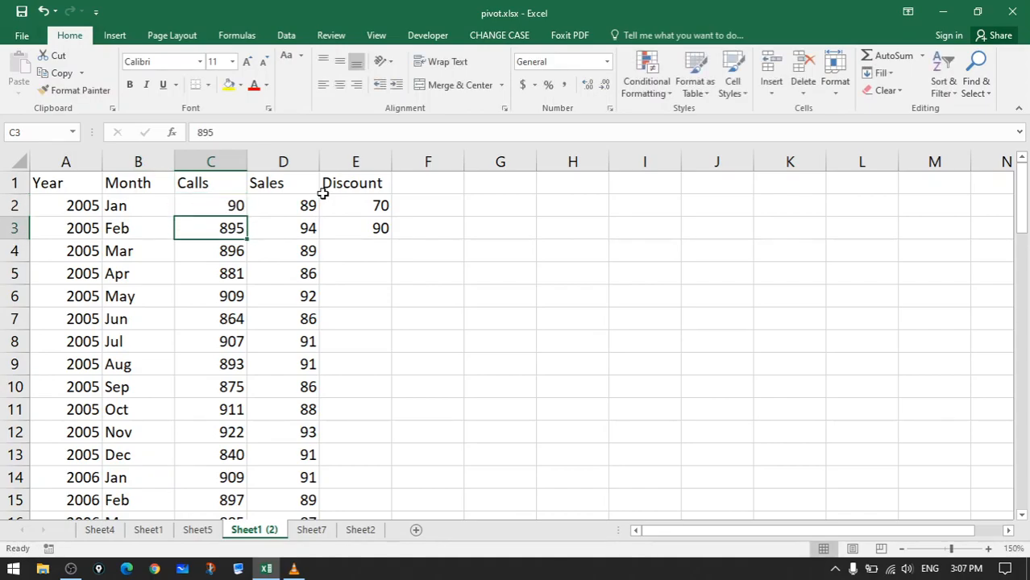
pyautogui.write('90')
pyautogui.press('Return')
pyautogui.write('90')
pyautogui.press('Return')
pyautogui.write('90')
pyautogui.press('Return')
pyautogui.write('9')
pyautogui.press('Return')
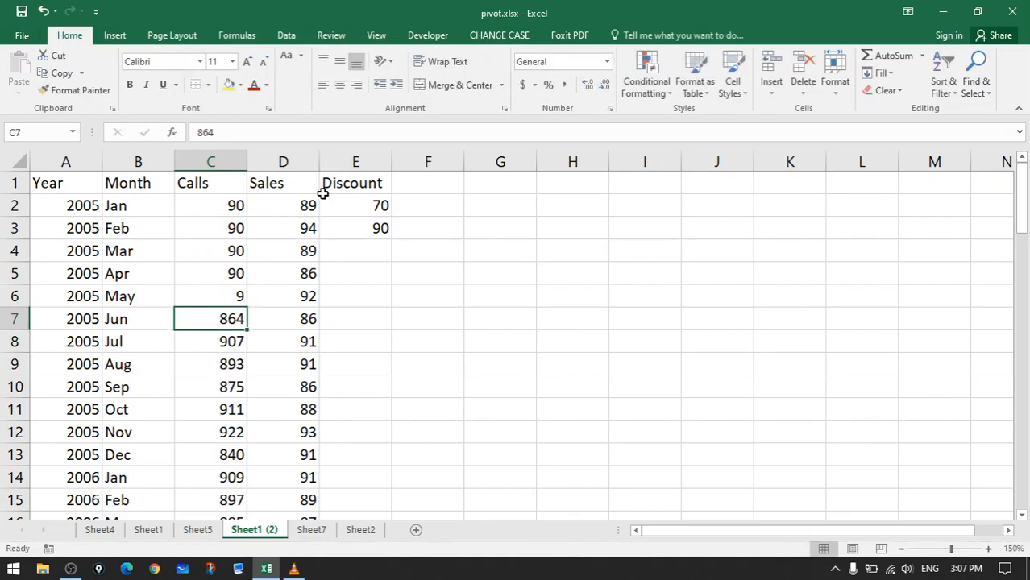
pyautogui.press('Up')
pyautogui.write('90')
pyautogui.press('Return')
pyautogui.write('900')
pyautogui.press('BackSpace')
pyautogui.press('Return')
pyautogui.write('90')
pyautogui.press('Return')
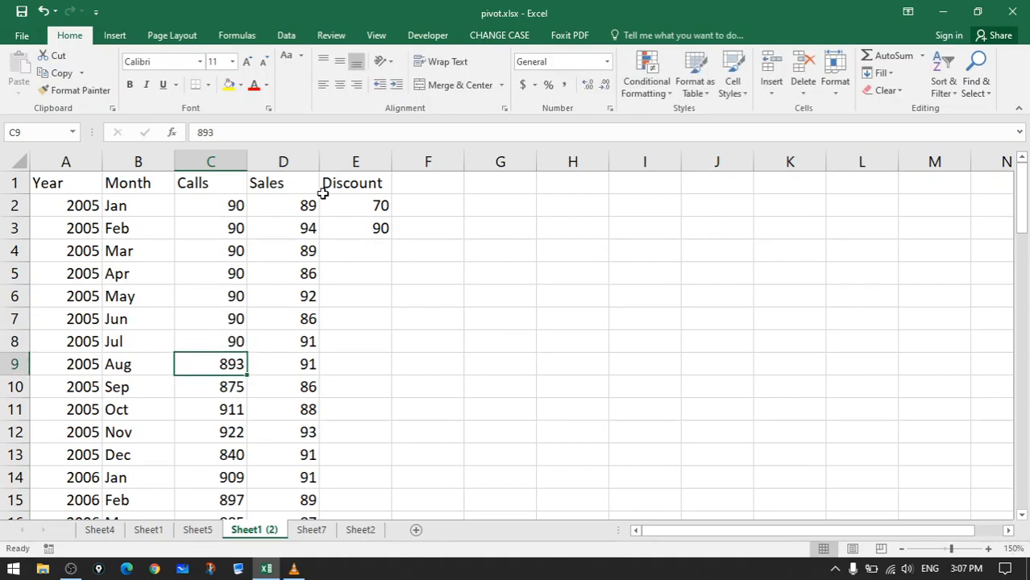
pyautogui.write('90')
pyautogui.press('Return')
pyautogui.write('90')
pyautogui.press('Return')
pyautogui.write('90')
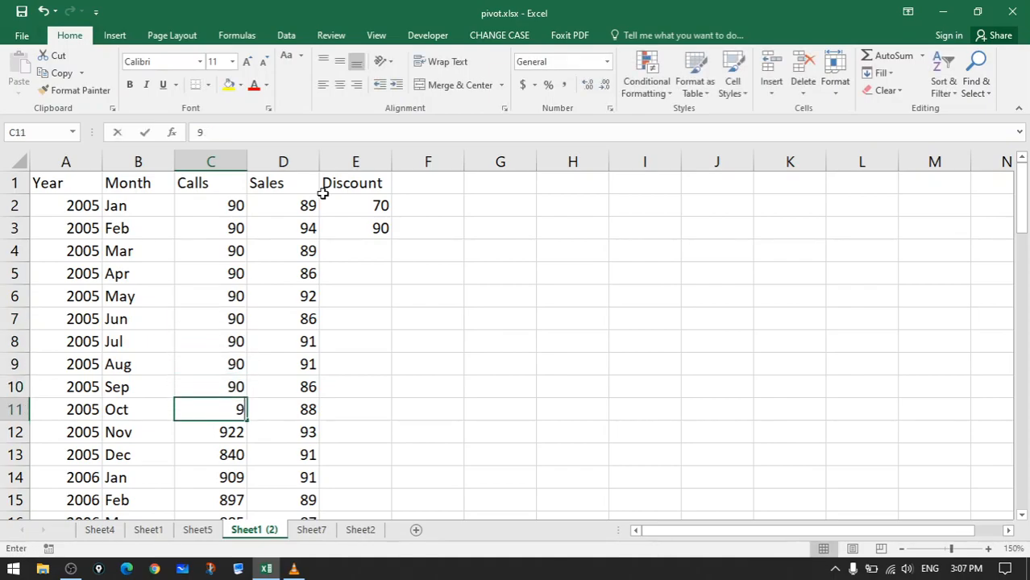
pyautogui.press('Return')
pyautogui.write('90')
pyautogui.press('Return')
pyautogui.write('90')
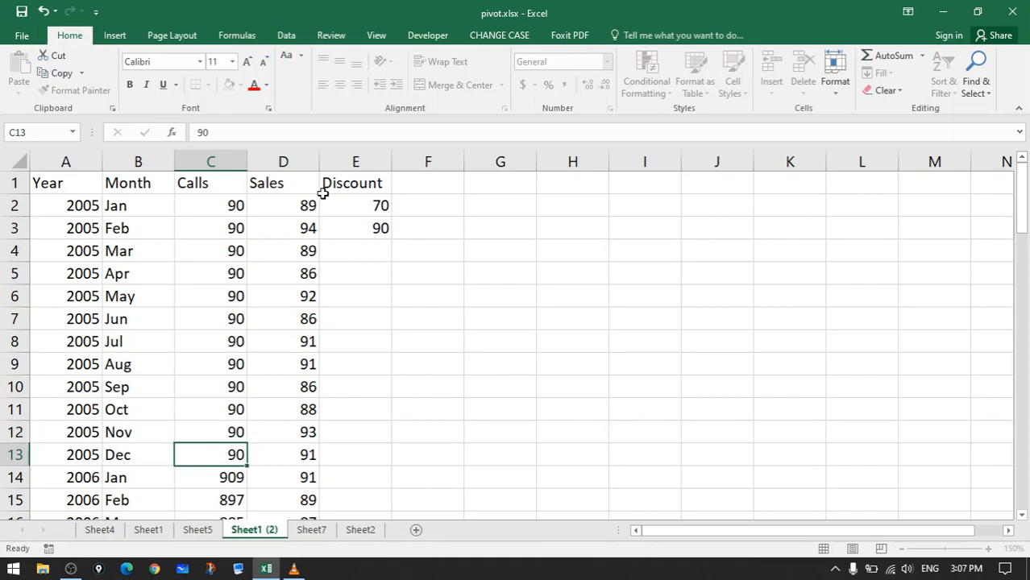
pyautogui.press('Return')
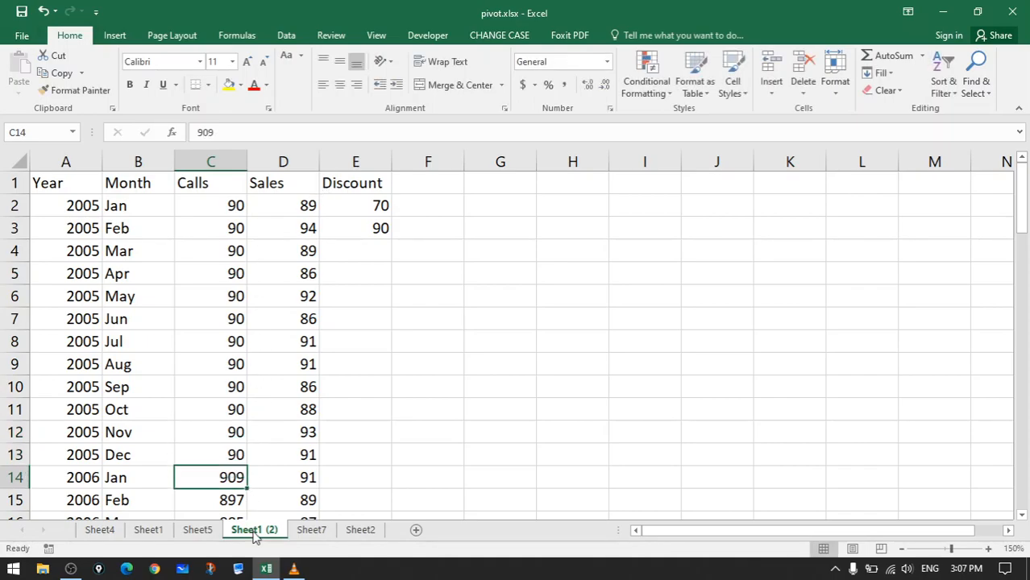
# - Compare the PivotTable on Sheet5 with the edited source data and toggle 2005 off in the Year slicer
pyautogui.click(200, 535)
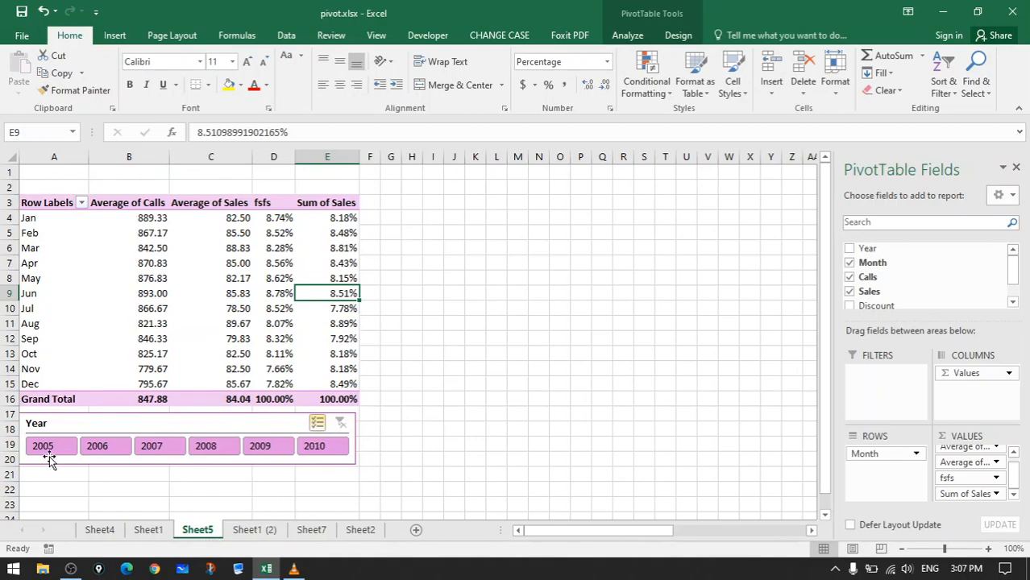
pyautogui.click(252, 530)
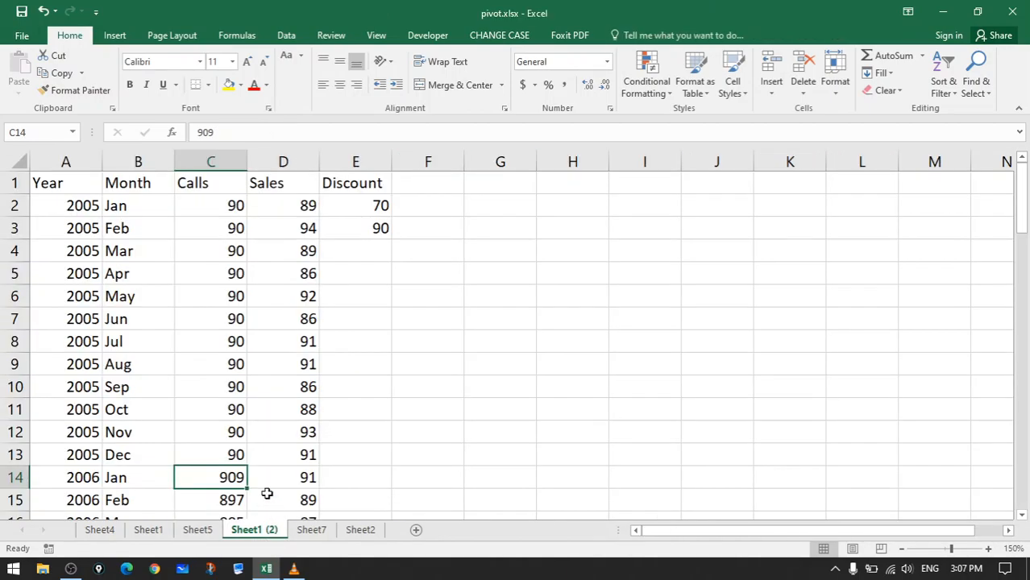
pyautogui.click(205, 534)
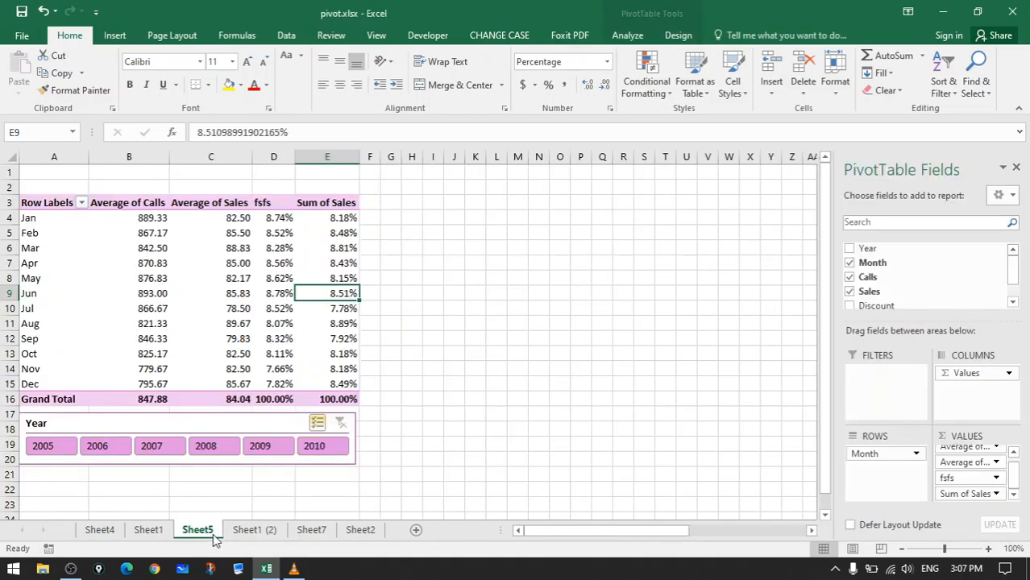
pyautogui.click(47, 453)
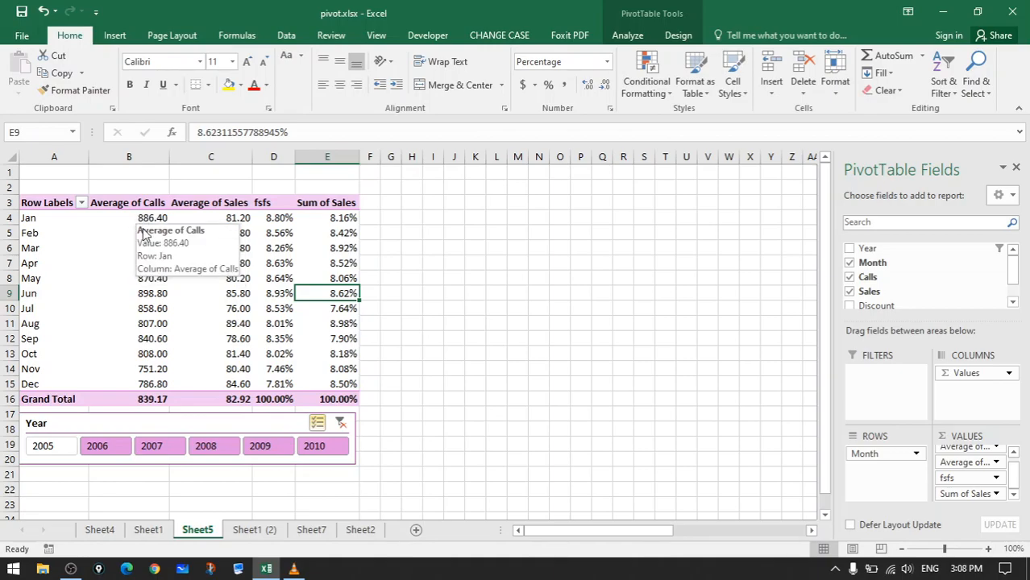
pyautogui.moveTo(169, 220)
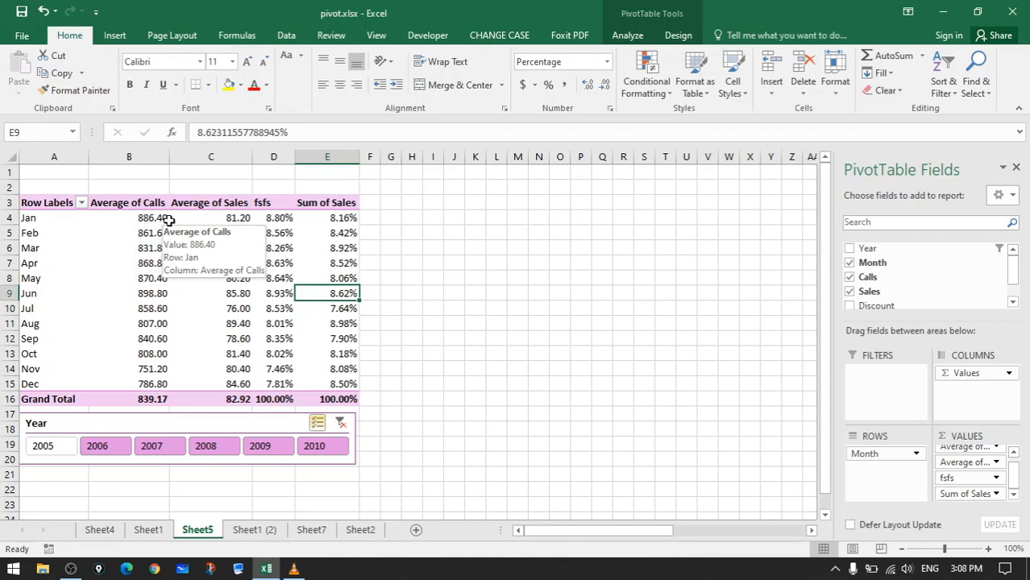
# - Recheck the source values on Sheet1 (2), then refresh the PivotTable on Sheet5
pyautogui.click(630, 37)
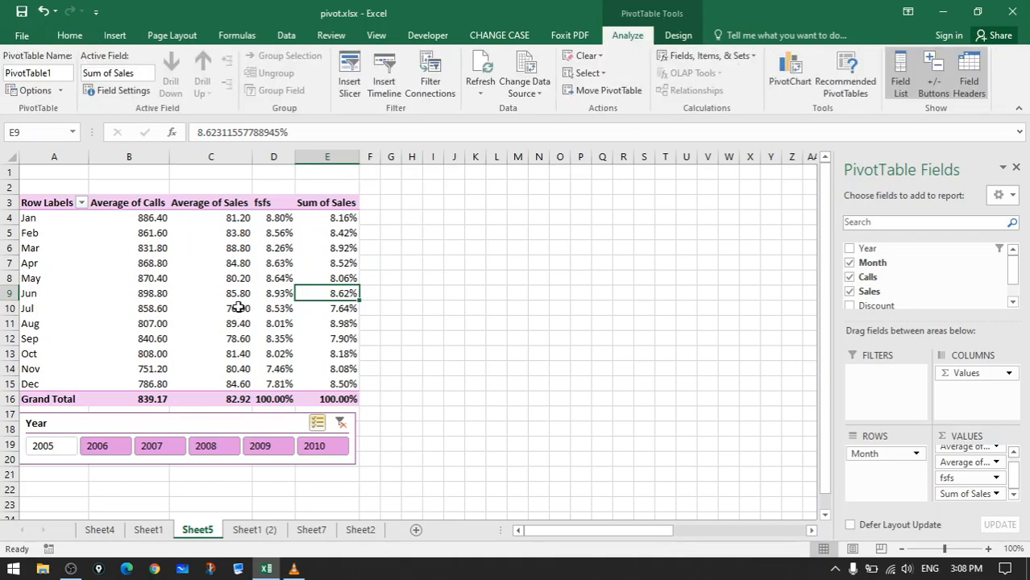
pyautogui.click(269, 534)
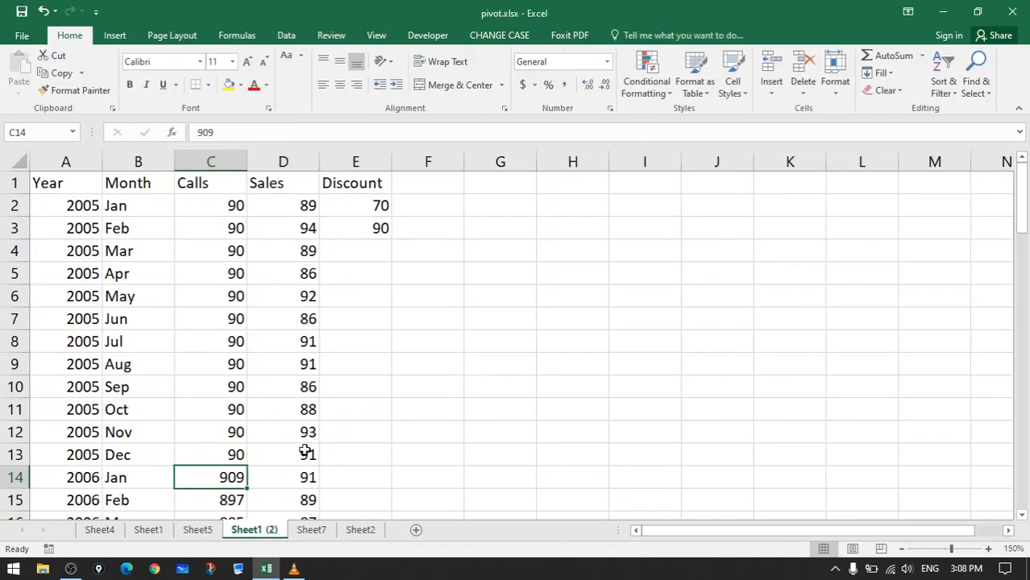
pyautogui.click(198, 532)
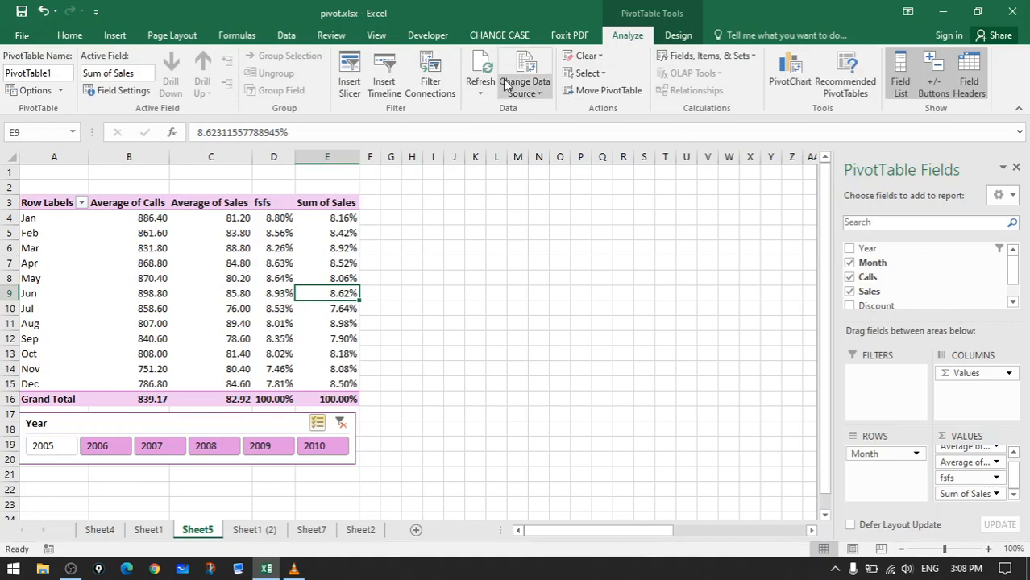
pyautogui.click(482, 71)
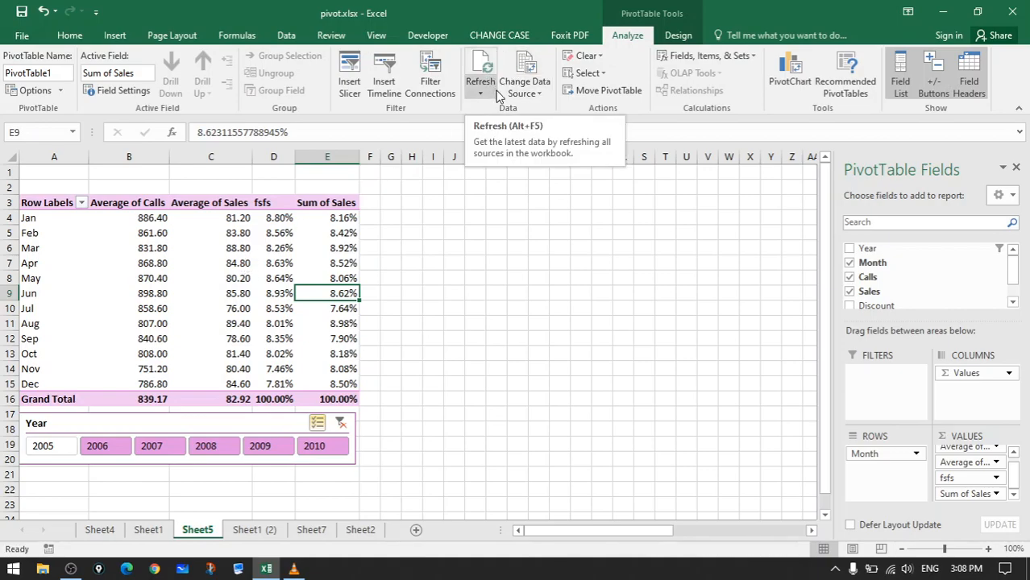
pyautogui.click(482, 92)
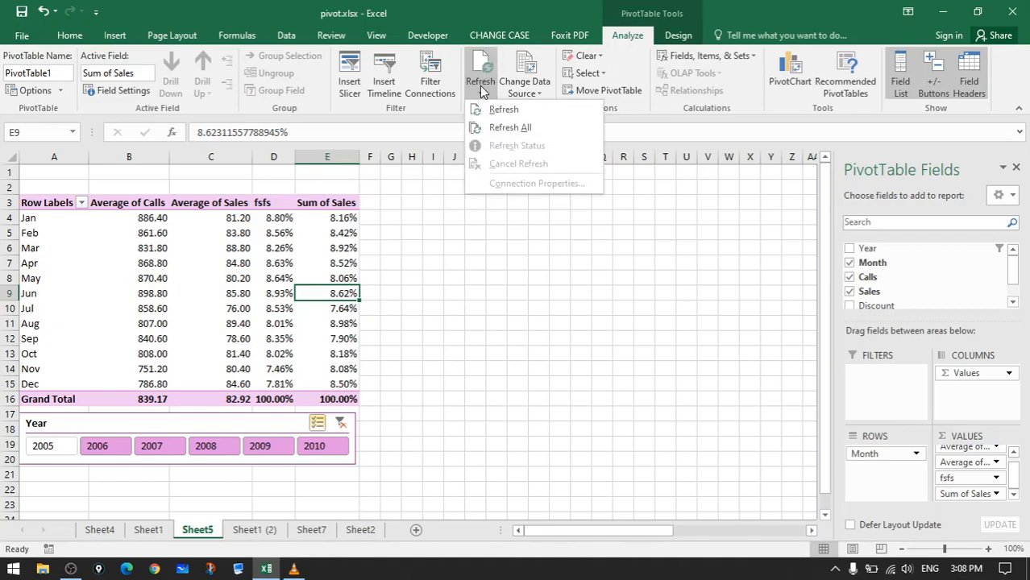
pyautogui.click(493, 109)
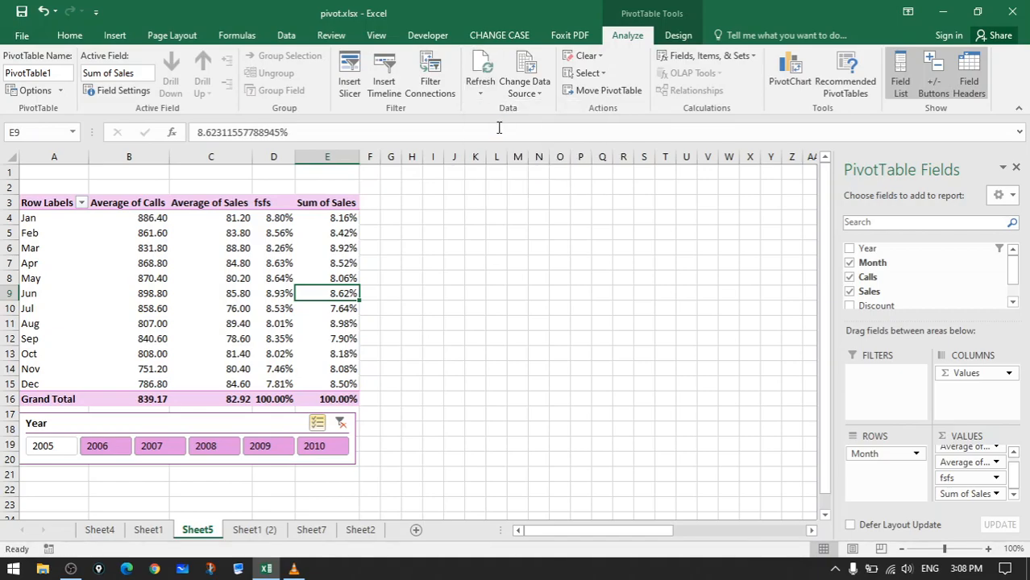
# - Filter the PivotTable to 2005 only with the Year slicer and check January's average sales and average calls
pyautogui.click(153, 249)
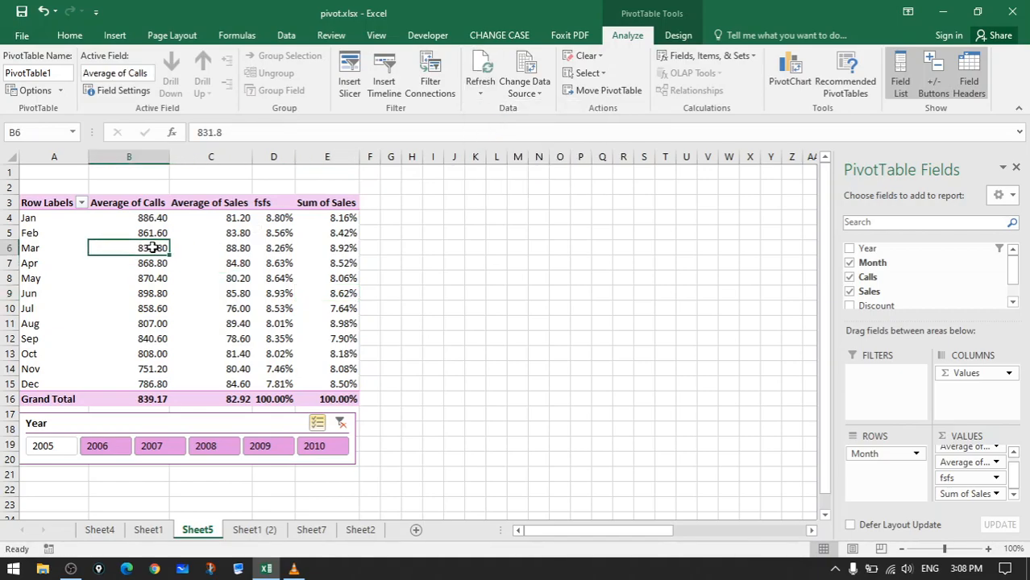
pyautogui.click(241, 219)
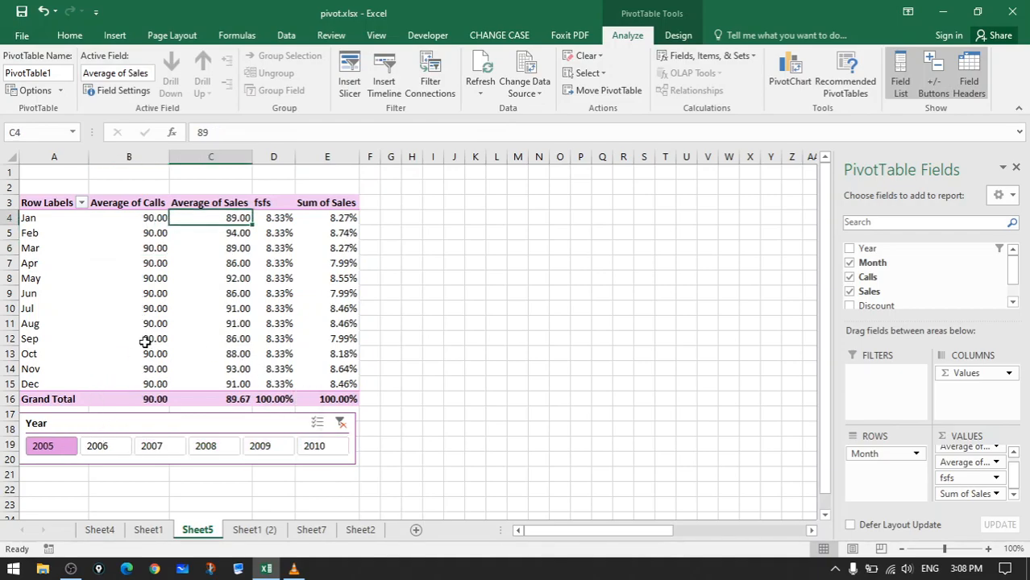
pyautogui.click(153, 222)
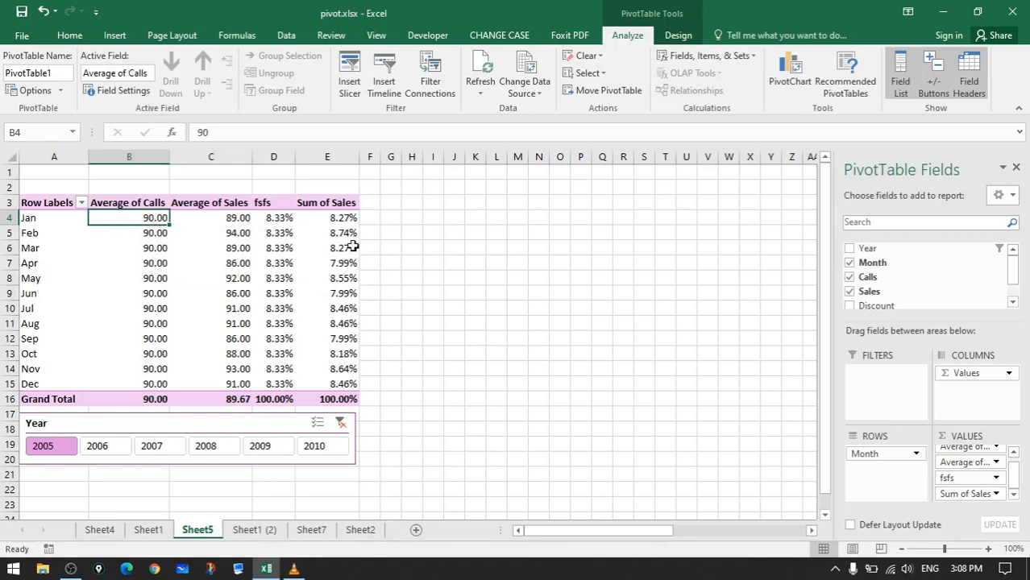
pyautogui.moveTo(287, 385)
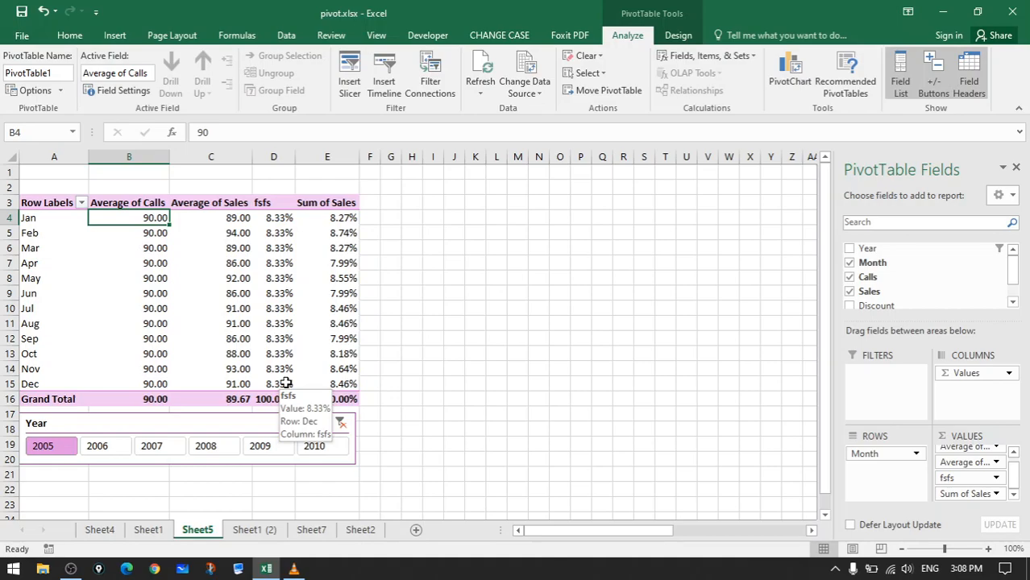
# - Open the source data on Sheet1 (2) and select the Year header in cell A1
pyautogui.click(268, 531)
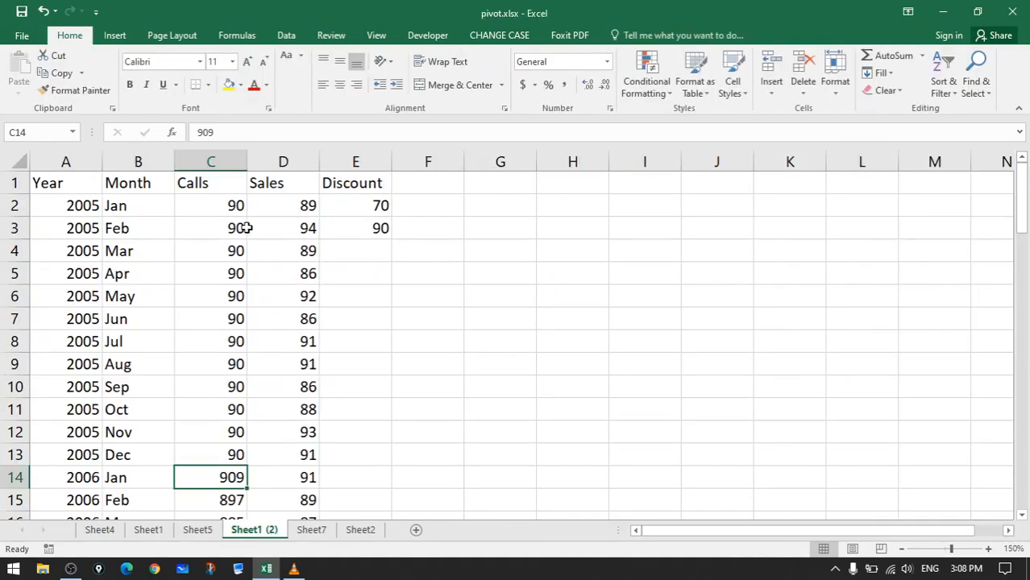
pyautogui.click(64, 192)
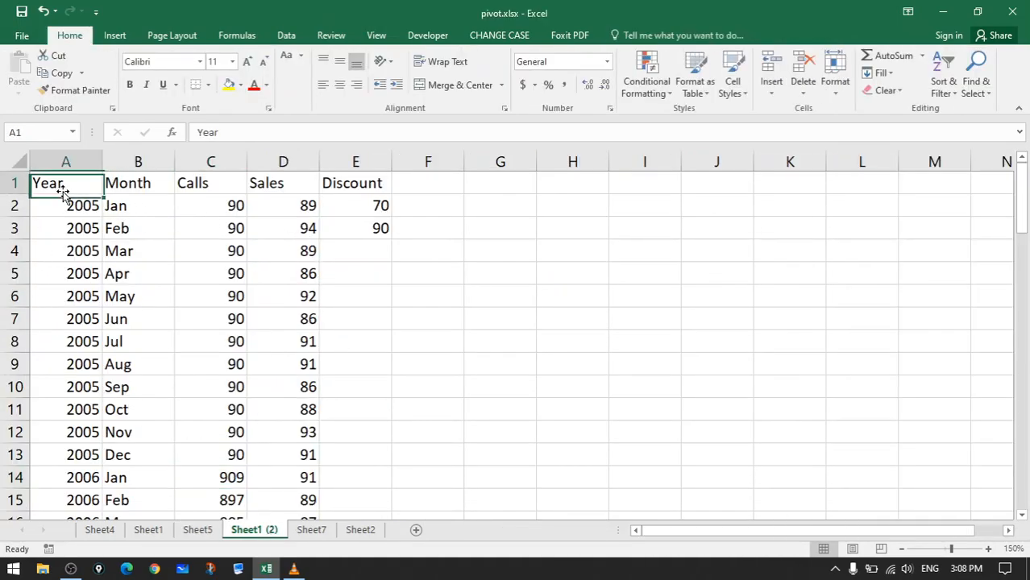
pyautogui.hotkey('shift', 'Down')
pyautogui.hotkey('shift', 'Down')
pyautogui.hotkey('shift', 'Down')
pyautogui.hotkey('shift', 'Down')
pyautogui.hotkey('shift', 'Down')
pyautogui.hotkey('shift', 'Down')
pyautogui.hotkey('shift', 'Down')
pyautogui.hotkey('shift', 'Down')
pyautogui.hotkey('shift', 'Down')
pyautogui.hotkey('shift', 'Down')
pyautogui.hotkey('shift', 'Down')
pyautogui.hotkey('shift', 'Down')
pyautogui.hotkey('shift', 'Down')
pyautogui.hotkey('shift', 'Down')
pyautogui.hotkey('shift', 'Down')
pyautogui.hotkey('shift', 'Down')
pyautogui.hotkey('shift', 'Down')
pyautogui.hotkey('shift', 'Down')
pyautogui.hotkey('shift', 'Down')
pyautogui.hotkey('shift', 'Down')
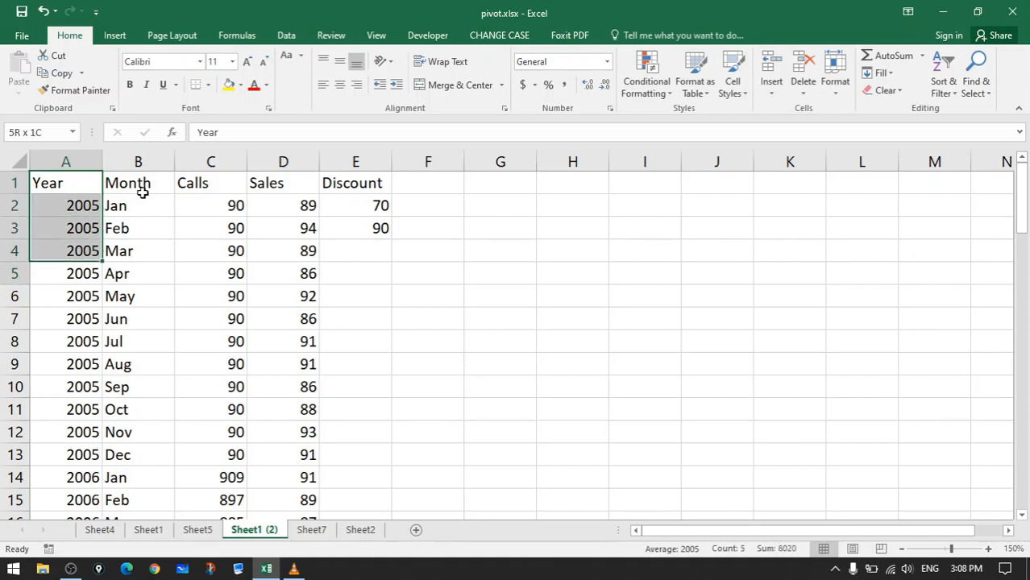
pyautogui.hotkey('shift', 'Down')
pyautogui.hotkey('shift', 'Down')
pyautogui.hotkey('shift', 'Down')
pyautogui.hotkey('shift', 'Down')
pyautogui.hotkey('shift', 'Down')
pyautogui.hotkey('shift', 'Down')
pyautogui.hotkey('shift', 'Down')
pyautogui.hotkey('shift', 'Down')
pyautogui.hotkey('shift', 'Down')
pyautogui.hotkey('shift', 'Down')
pyautogui.hotkey('shift', 'Down')
pyautogui.hotkey('shift', 'Down')
pyautogui.hotkey('shift', 'Down')
pyautogui.hotkey('shift', 'Down')
pyautogui.hotkey('shift', 'Down')
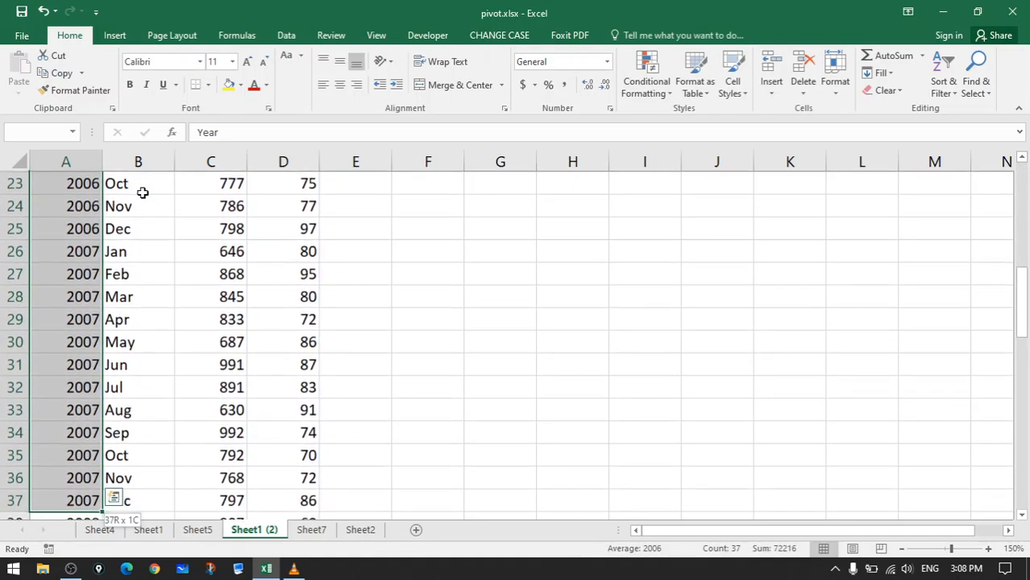
pyautogui.hotkey('shift', 'Down')
pyautogui.hotkey('shift', 'Down')
pyautogui.hotkey('shift', 'Down')
pyautogui.hotkey('shift', 'Down')
pyautogui.hotkey('shift', 'Down')
pyautogui.hotkey('shift', 'Down')
pyautogui.hotkey('shift', 'Down')
pyautogui.hotkey('shift', 'Down')
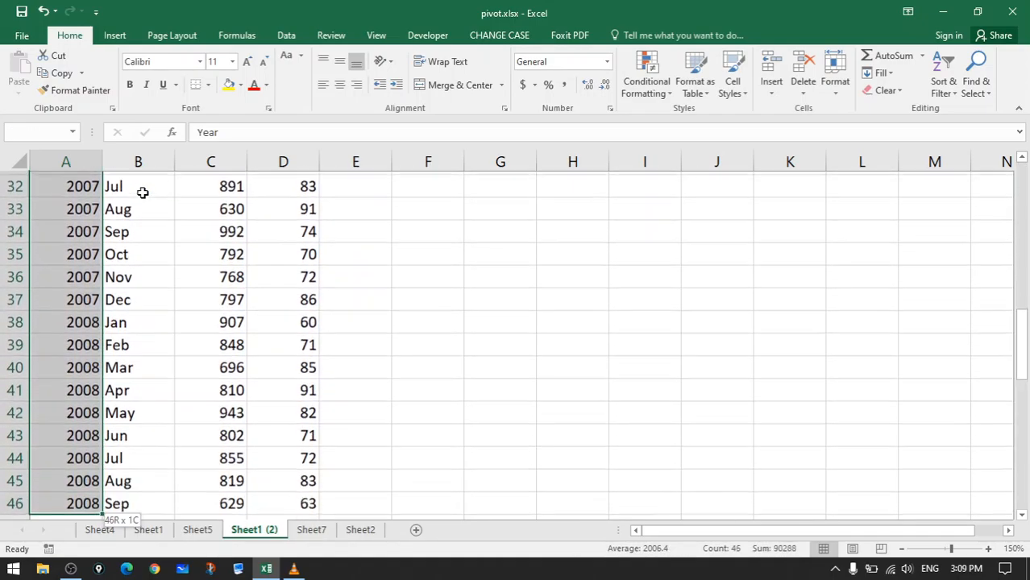
pyautogui.hotkey('shift', 'Down')
pyautogui.hotkey('shift', 'Down')
pyautogui.hotkey('shift', 'Down')
pyautogui.hotkey('shift', 'Down')
pyautogui.hotkey('shift', 'Down')
pyautogui.hotkey('shift', 'Down')
pyautogui.hotkey('shift', 'Down')
pyautogui.hotkey('shift', 'Down')
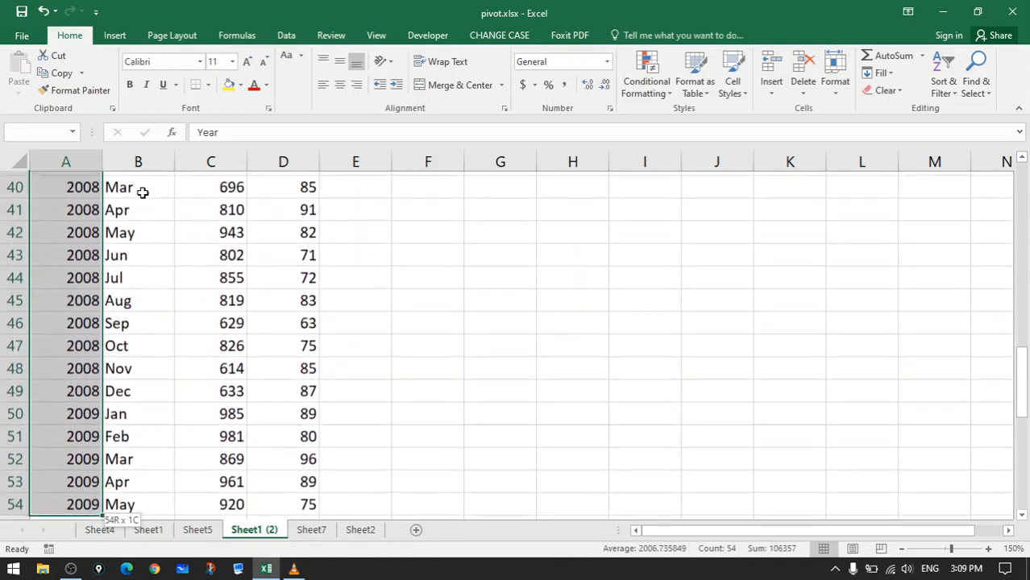
pyautogui.hotkey('shift', 'Down')
pyautogui.hotkey('shift', 'Down')
pyautogui.hotkey('shift', 'Down')
pyautogui.hotkey('shift', 'Down')
pyautogui.hotkey('shift', 'Down')
pyautogui.hotkey('shift', 'Down')
pyautogui.hotkey('shift', 'Down')
pyautogui.hotkey('shift', 'Down')
pyautogui.hotkey('shift', 'Down')
pyautogui.hotkey('shift', 'Down')
pyautogui.hotkey('shift', 'Down')
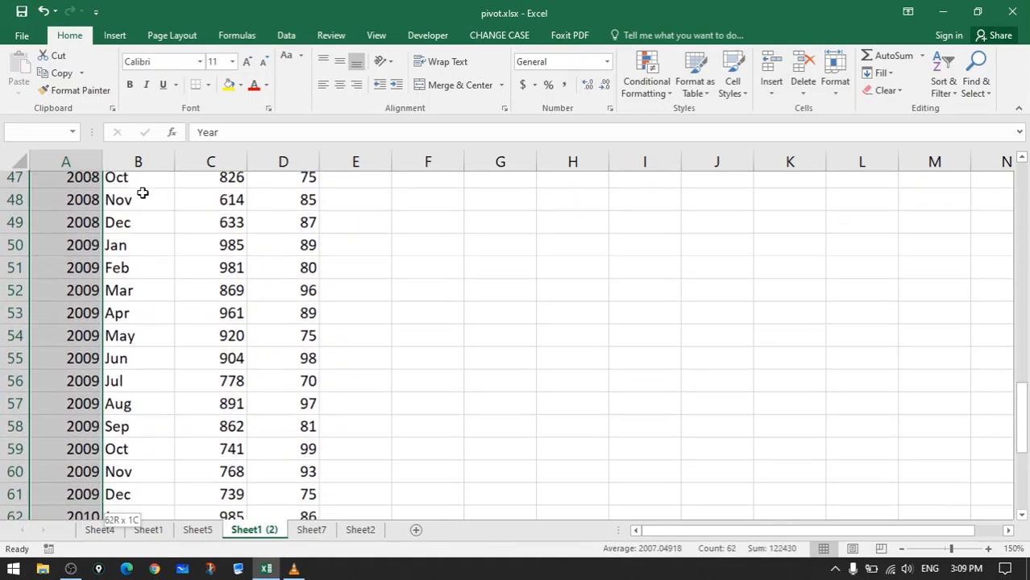
pyautogui.hotkey('shift', 'Down')
pyautogui.hotkey('shift', 'Down')
pyautogui.hotkey('shift', 'Down')
pyautogui.hotkey('shift', 'Down')
pyautogui.hotkey('shift', 'Down')
pyautogui.hotkey('shift', 'Down')
pyautogui.hotkey('shift', 'Down')
pyautogui.hotkey('shift', 'Down')
pyautogui.hotkey('shift', 'Down')
pyautogui.hotkey('shift', 'Down')
pyautogui.hotkey('shift', 'Down')
pyautogui.hotkey('shift', 'Down')
pyautogui.hotkey('shift', 'Down')
pyautogui.hotkey('shift', 'Down')
pyautogui.hotkey('shift', 'Down')
pyautogui.hotkey('shift', 'Down')
pyautogui.hotkey('shift', 'Down')
pyautogui.hotkey('shift', 'Down')
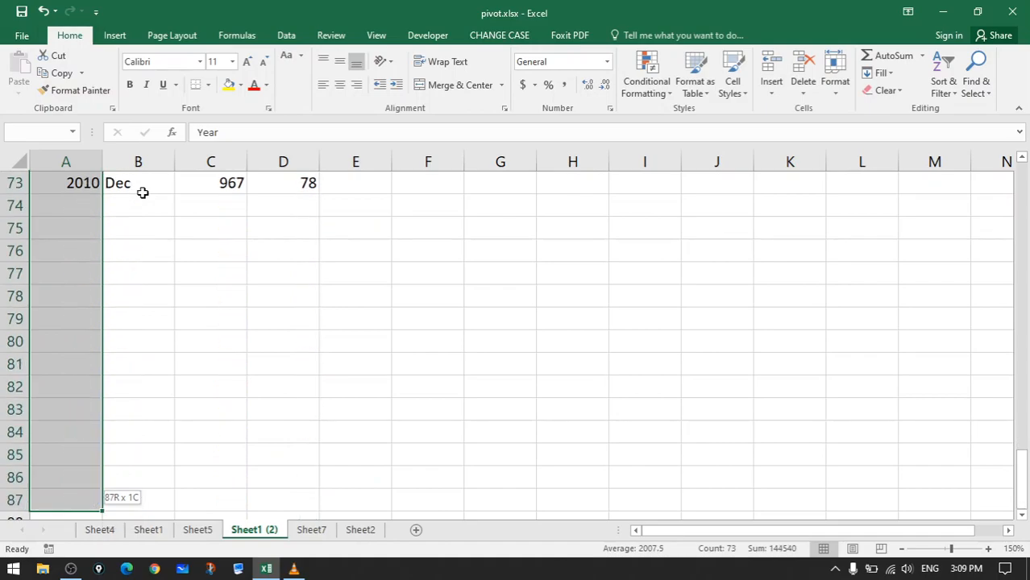
pyautogui.hotkey('shift', 'Up')
pyautogui.hotkey('shift', 'Up')
pyautogui.hotkey('shift', 'Up')
pyautogui.hotkey('shift', 'Up')
pyautogui.hotkey('shift', 'Up')
pyautogui.hotkey('shift', 'Up')
pyautogui.hotkey('shift', 'Up')
pyautogui.hotkey('shift', 'Up')
pyautogui.hotkey('shift', 'Up')
pyautogui.hotkey('shift', 'Up')
pyautogui.hotkey('shift', 'Up')
pyautogui.hotkey('shift', 'Up')
pyautogui.hotkey('shift', 'Up')
pyautogui.hotkey('shift', 'Up')
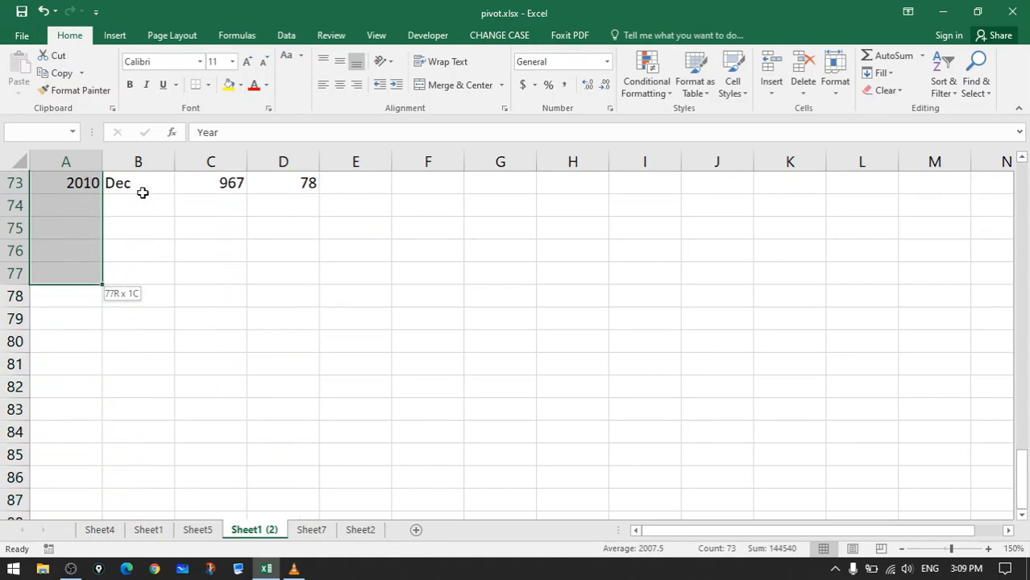
pyautogui.hotkey('ctrl', 'Home')
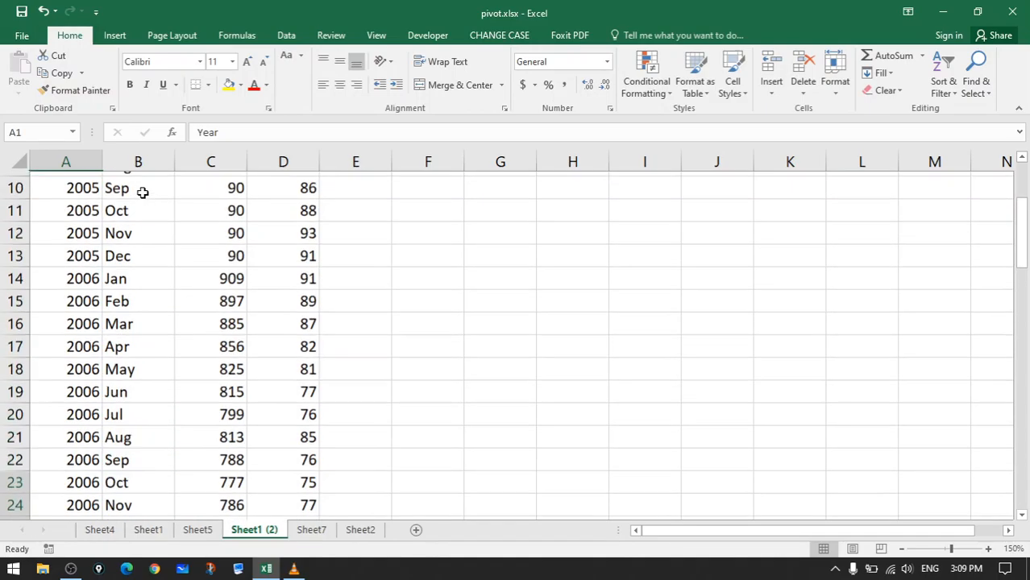
# - Select the source data range A1:E73 and convert it into a table with headers
pyautogui.scroll(-17, 348, 408)
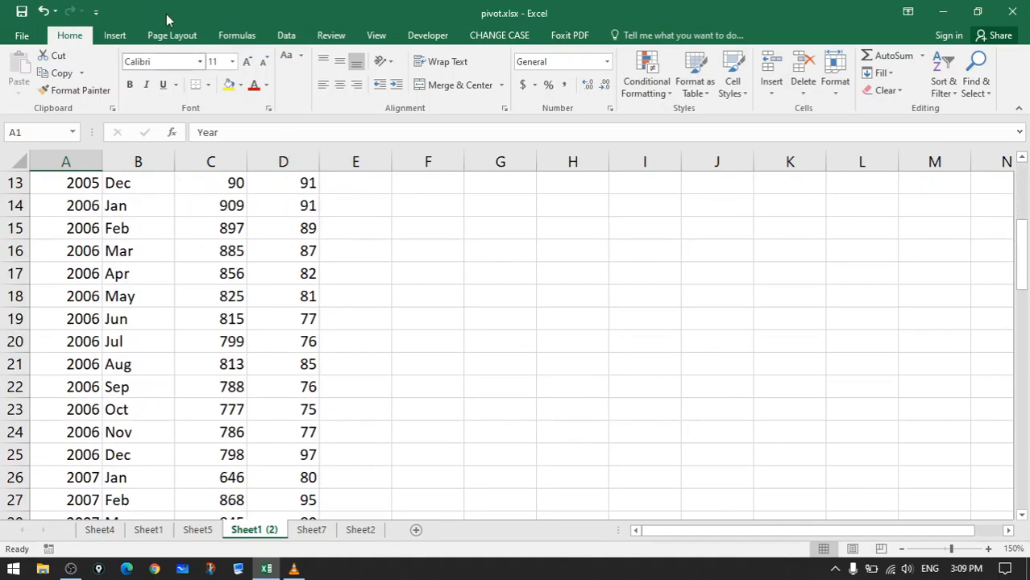
pyautogui.scroll(-8, 361, 414)
pyautogui.scroll(2, 351, 361)
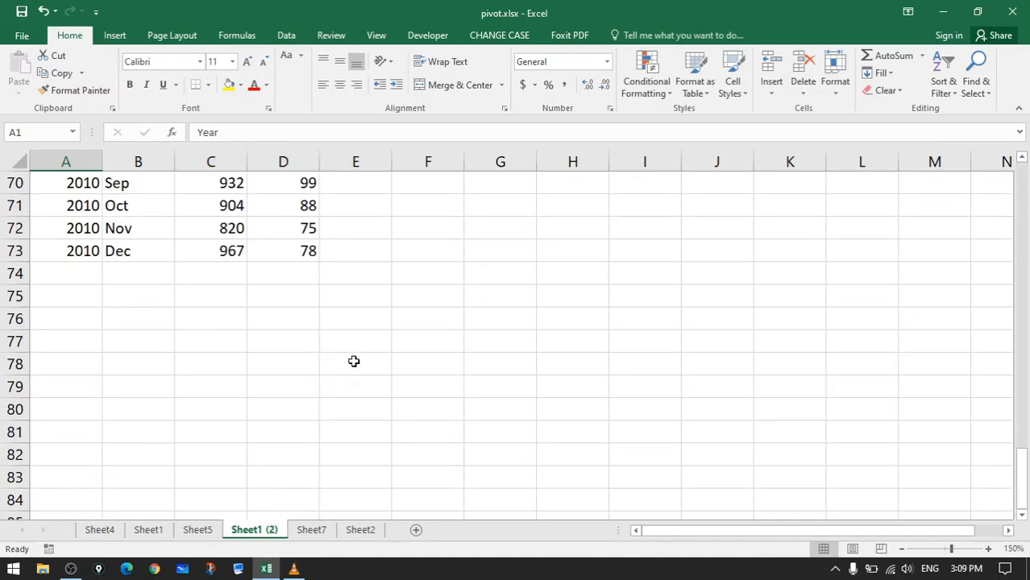
pyautogui.keyDown('shift'); pyautogui.click(370, 257); pyautogui.keyUp('shift')
pyautogui.scroll(20, 310, 339)
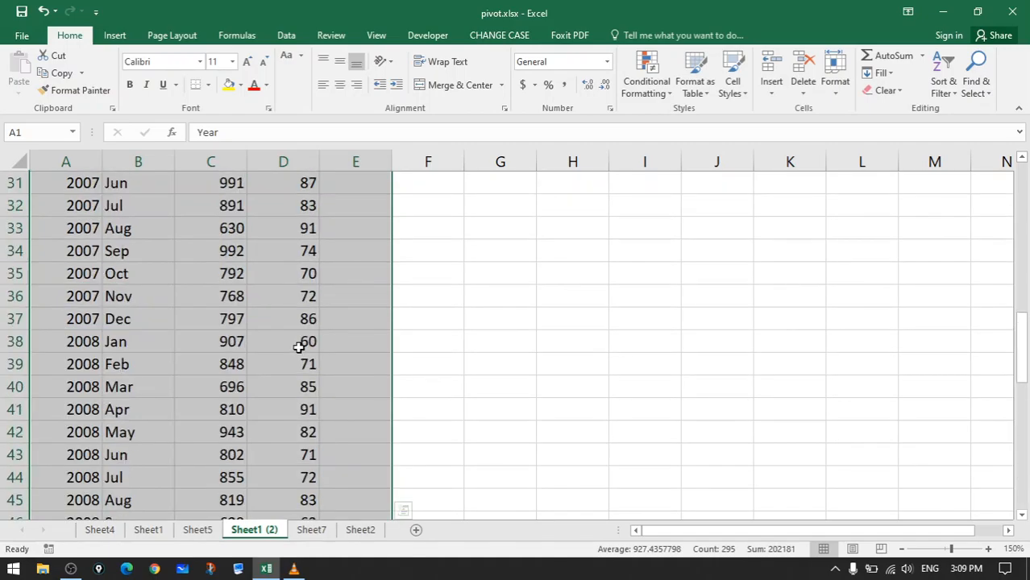
pyautogui.click(116, 35)
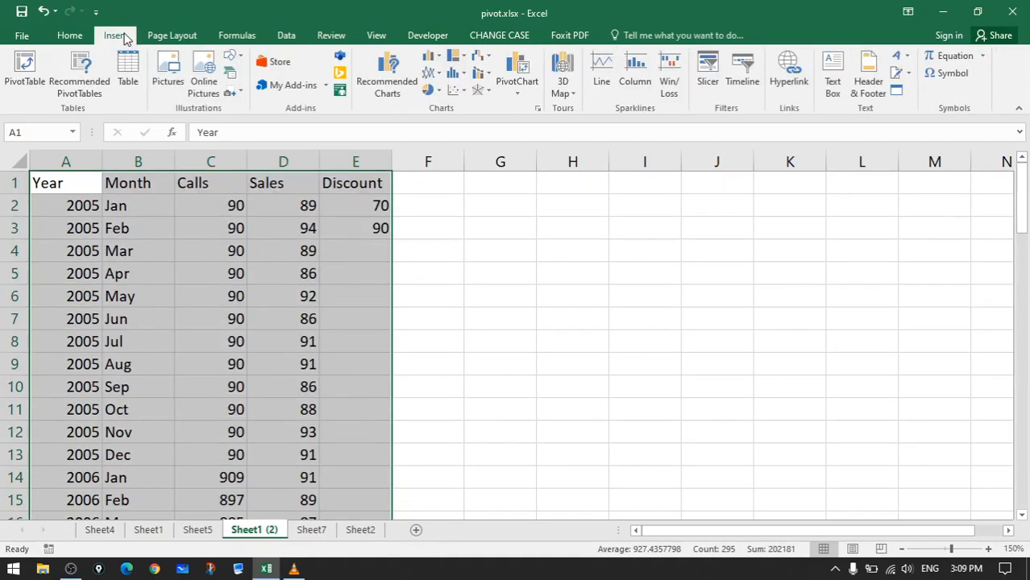
pyautogui.click(129, 77)
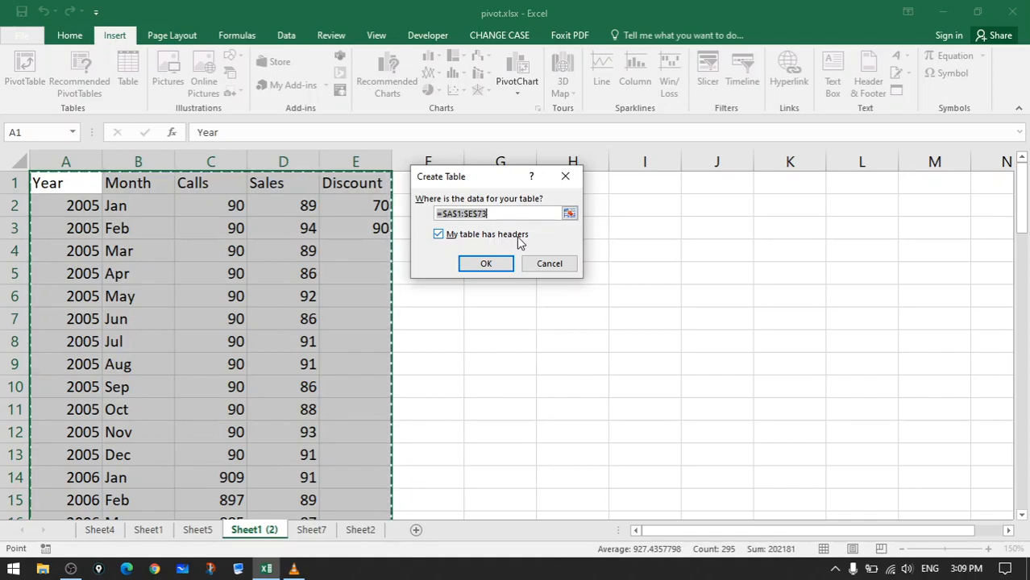
pyautogui.click(484, 265)
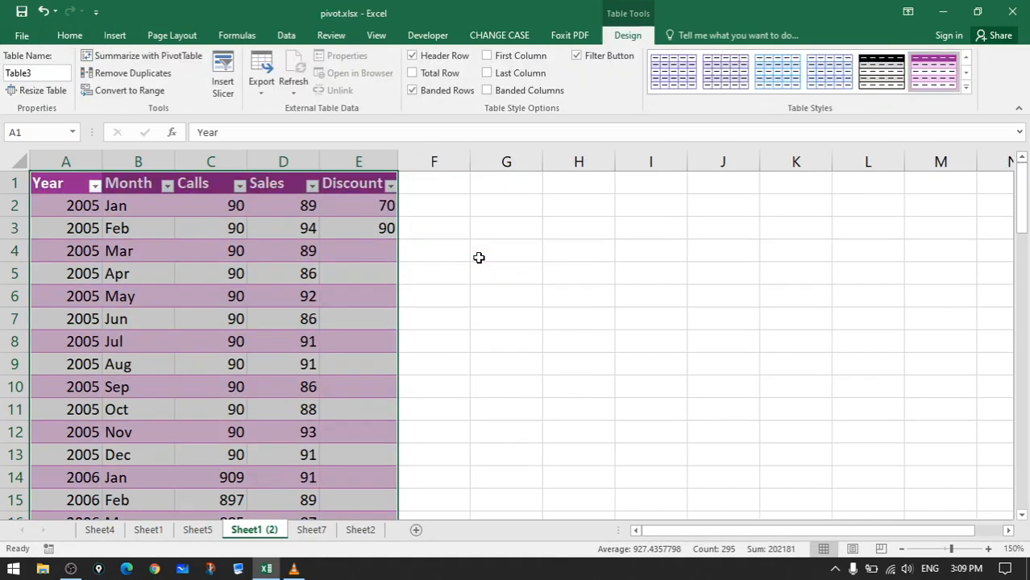
# - Apply the plain first Light style to the source data table and turn off its filter buttons
pyautogui.click(250, 295)
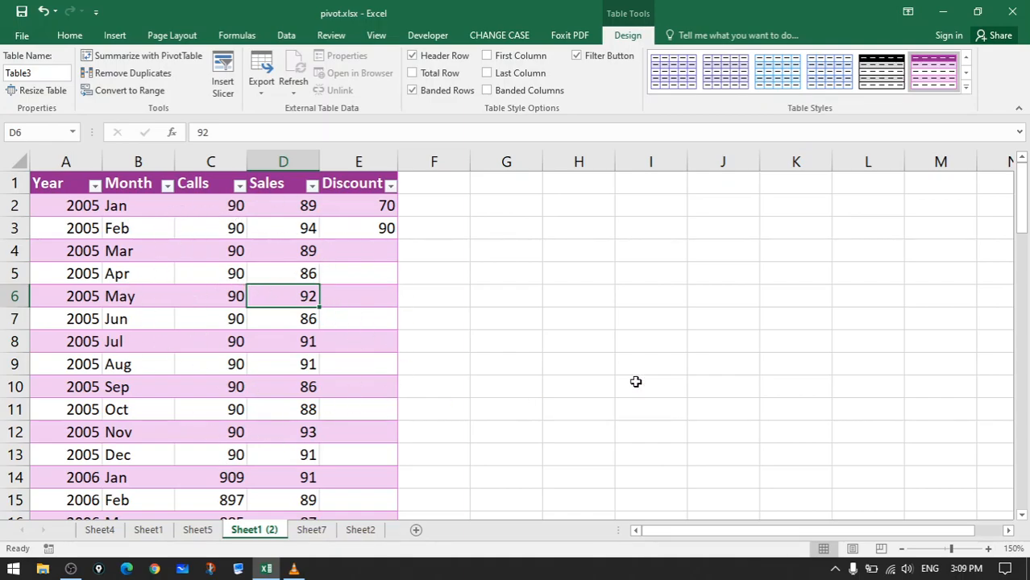
pyautogui.click(966, 91)
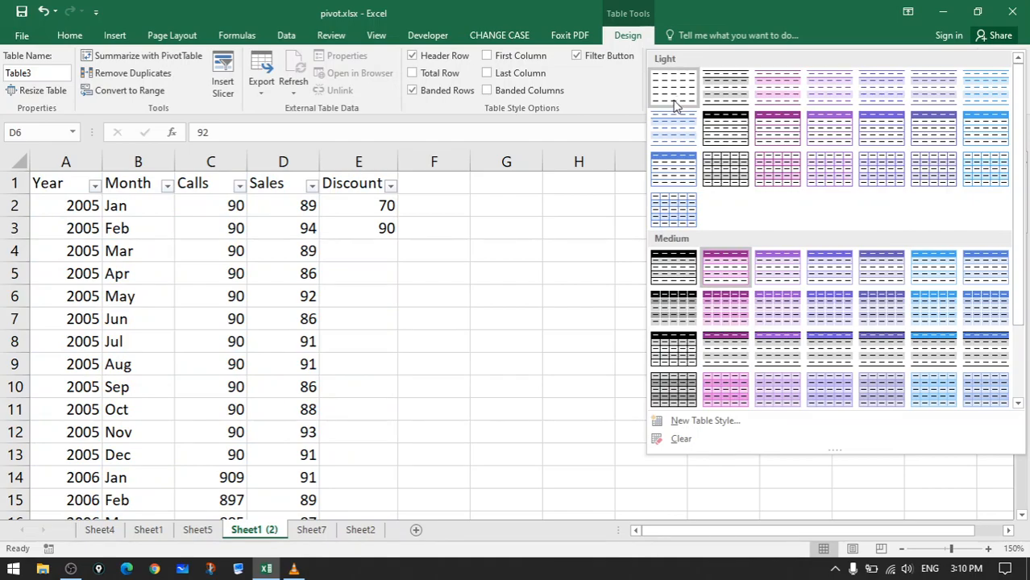
pyautogui.click(680, 94)
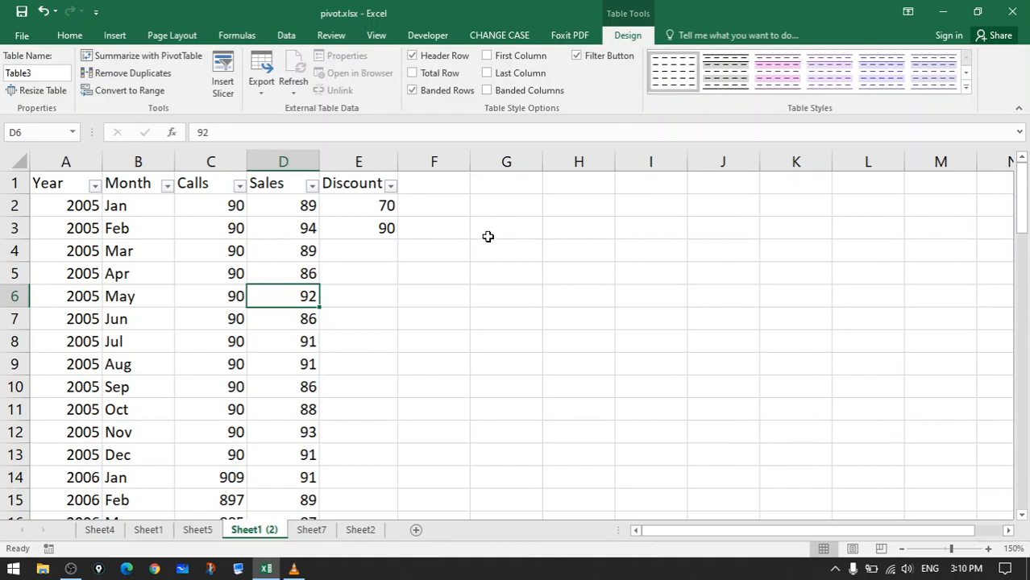
pyautogui.click(577, 56)
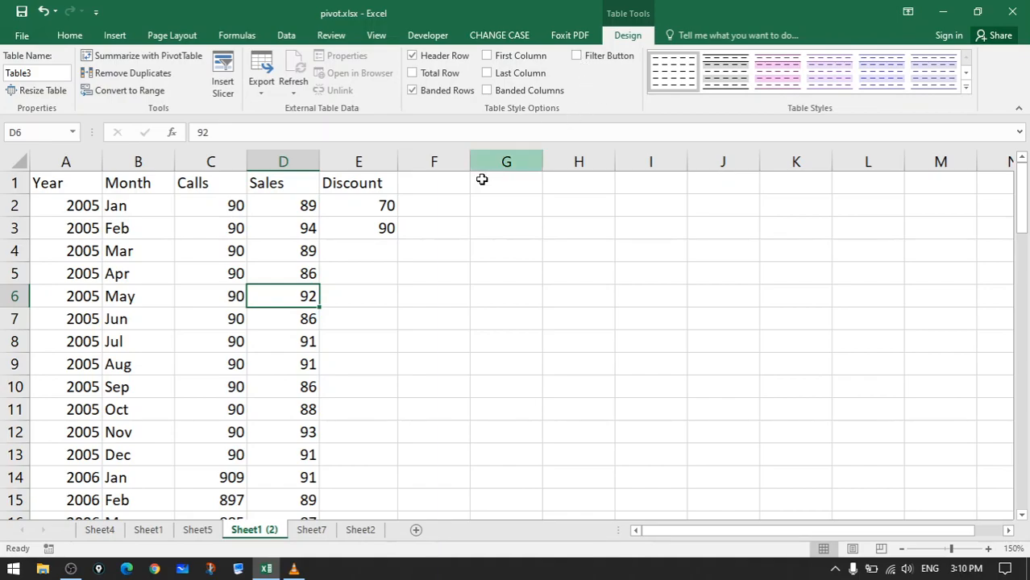
# - Examine the table down to its last row and inspect the corner handle at cell E73
pyautogui.scroll(-14, 314, 313)
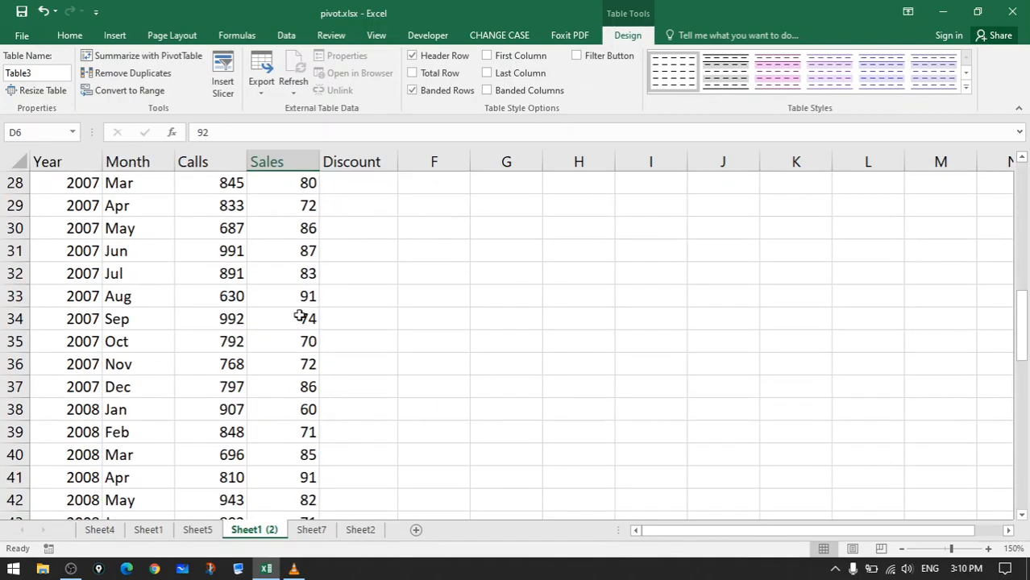
pyautogui.scroll(-9, 294, 306)
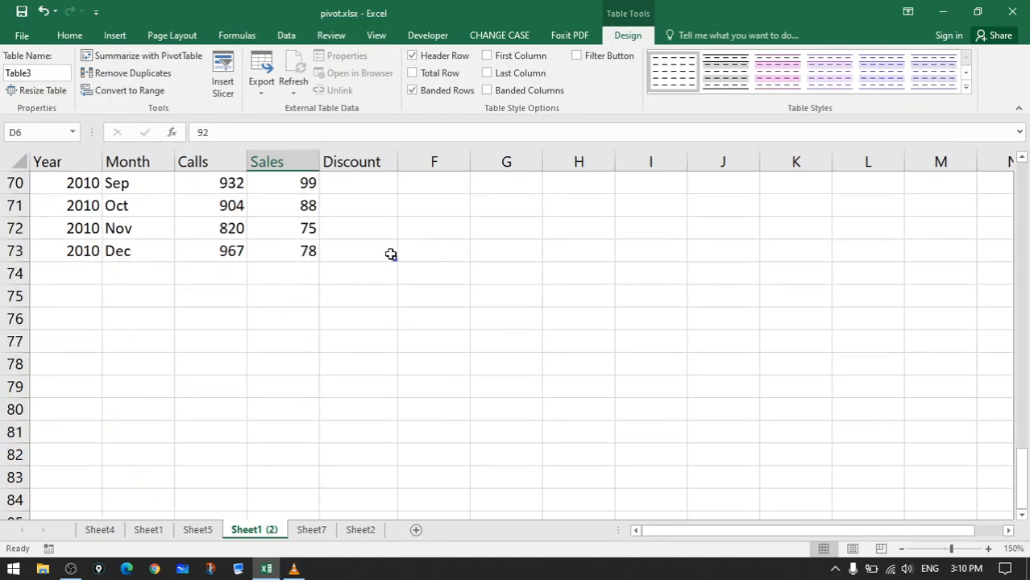
pyautogui.click(389, 252)
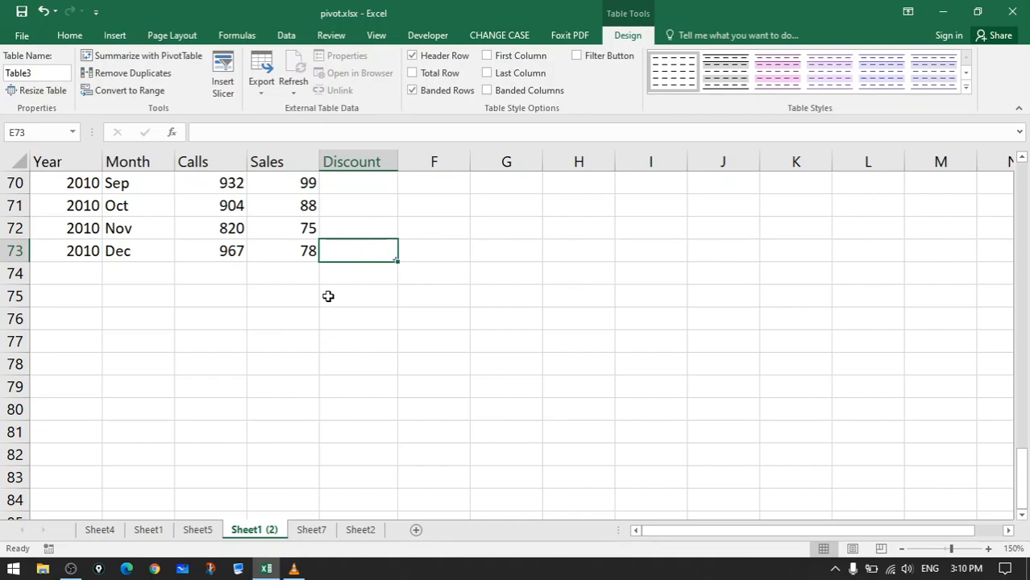
pyautogui.scroll(20, 334, 293)
pyautogui.scroll(3, 309, 298)
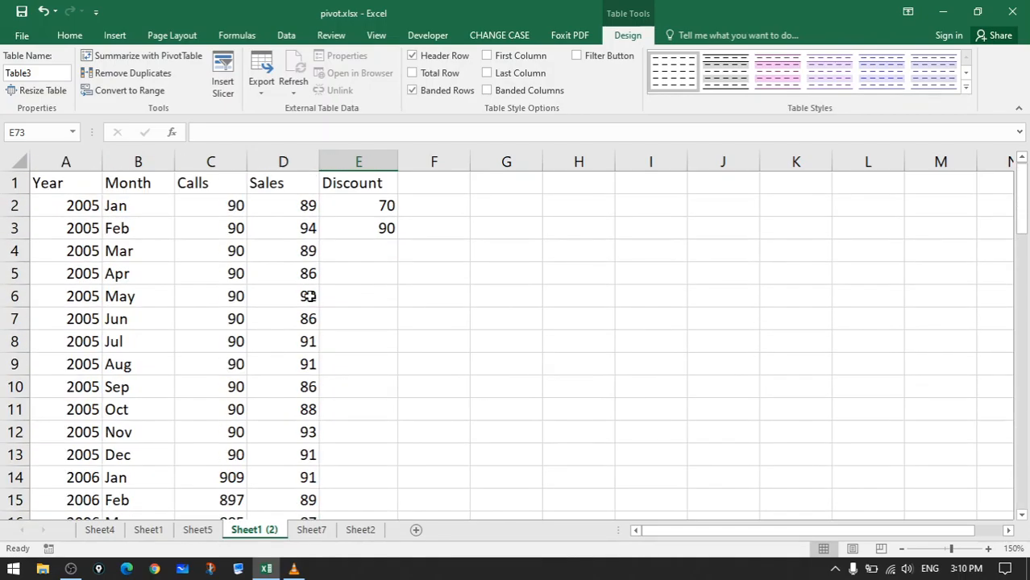
# - Select the whole table from A1 to E73 and convert it back to a normal range
pyautogui.click(65, 187)
pyautogui.scroll(-20, 324, 303)
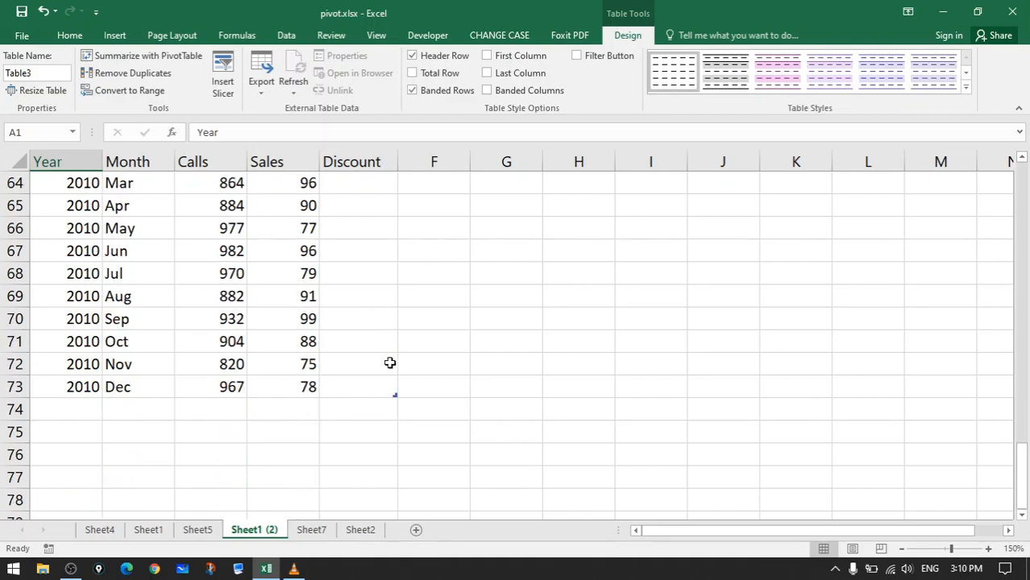
pyautogui.keyDown('shift'); pyautogui.click(387, 386); pyautogui.keyUp('shift')
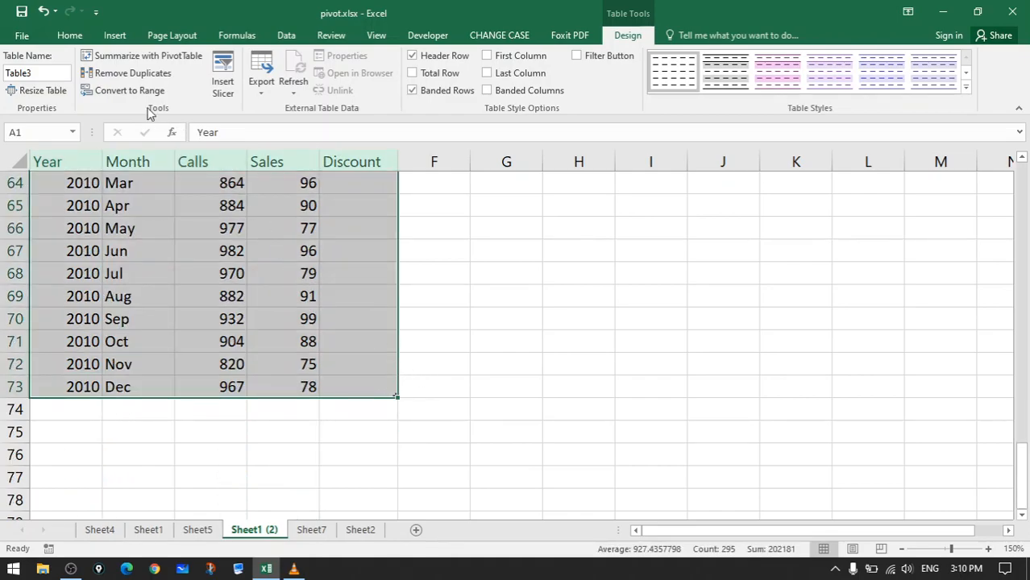
pyautogui.click(73, 36)
pyautogui.click(113, 37)
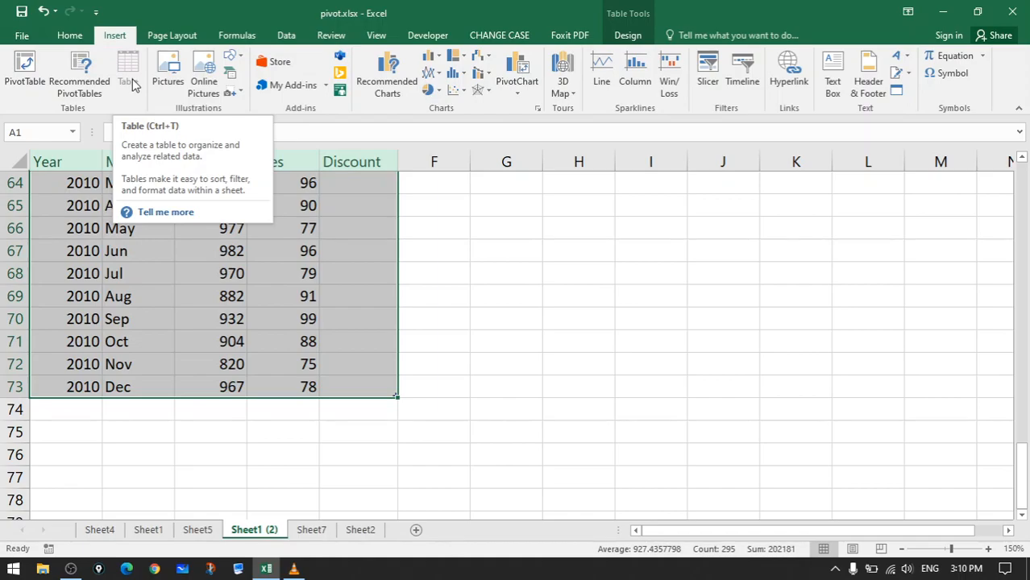
pyautogui.rightClick(341, 257)
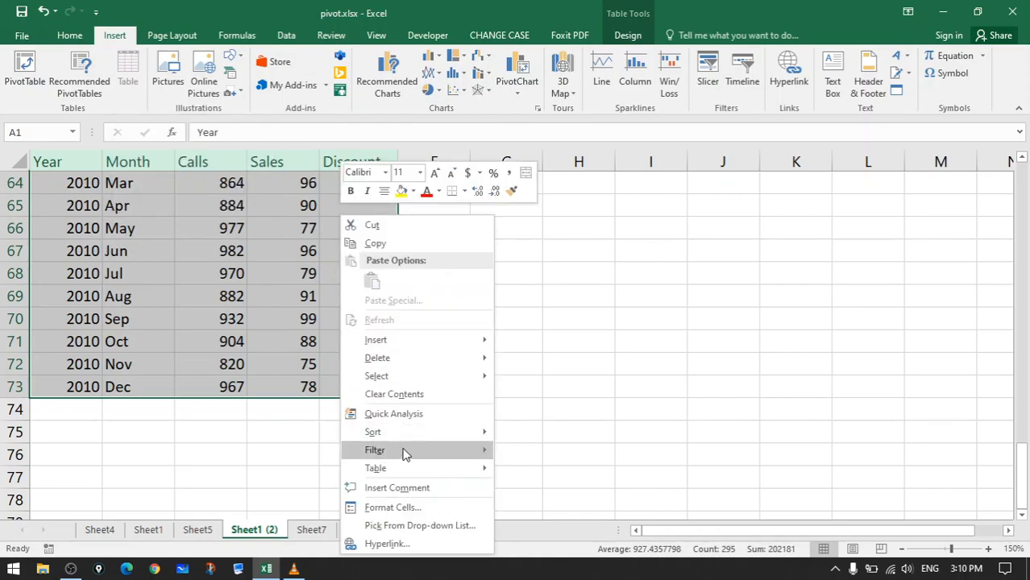
pyautogui.moveTo(408, 471)
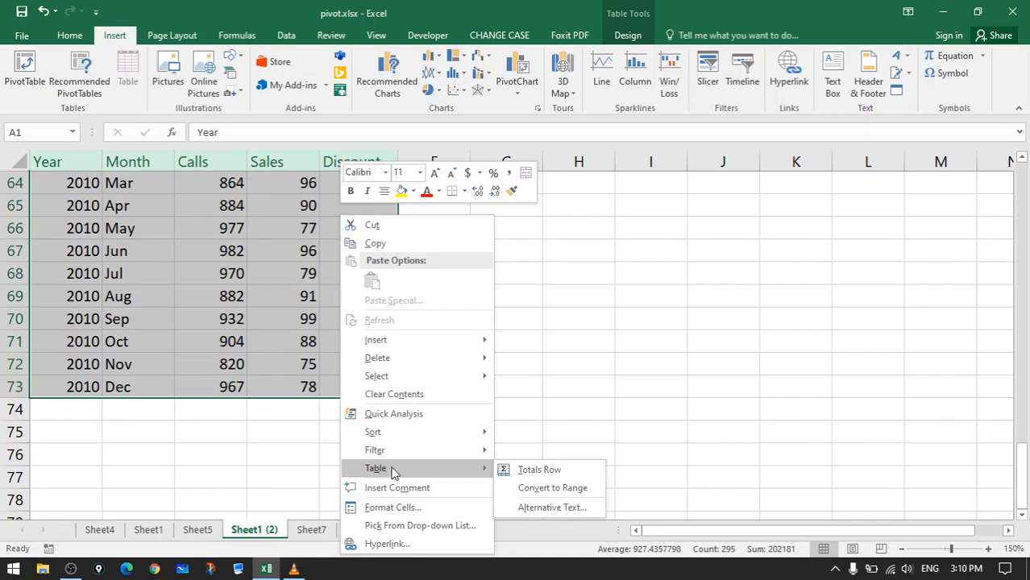
pyautogui.click(555, 489)
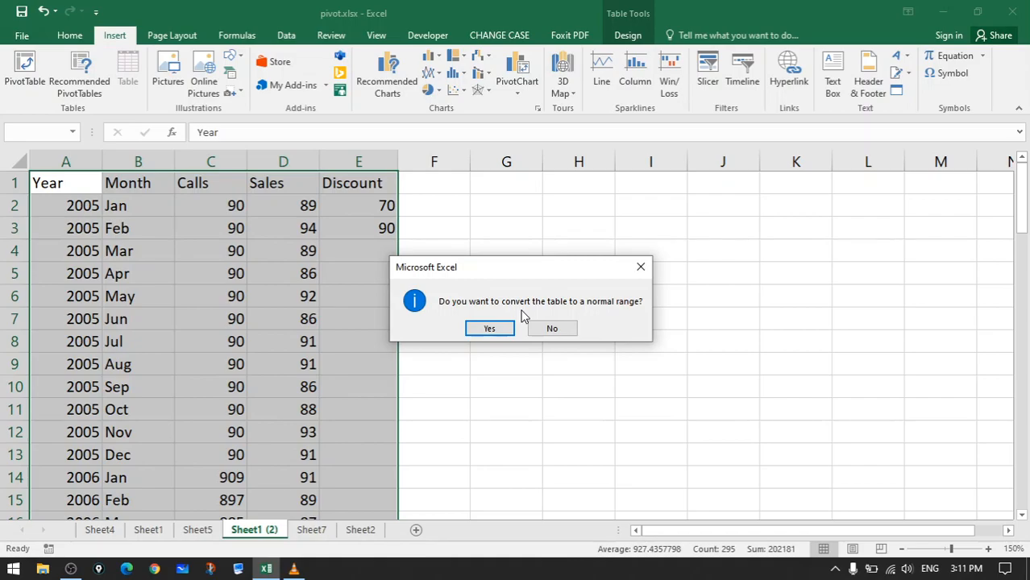
pyautogui.click(495, 328)
# - Inspect the end of the converted range around cell E73 for the table corner handle
pyautogui.scroll(-12, 449, 317)
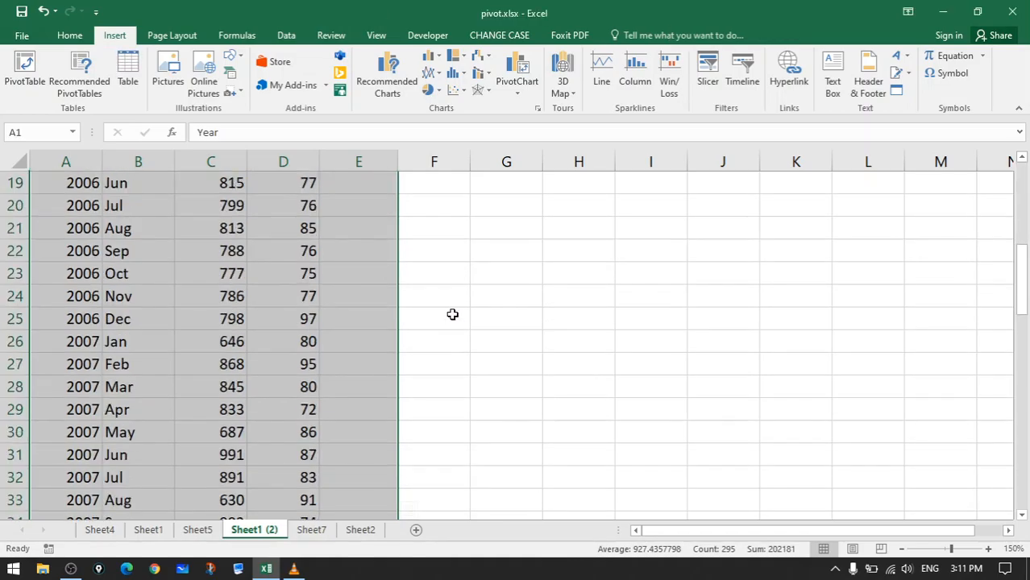
pyautogui.scroll(-11, 450, 318)
pyautogui.click(453, 311)
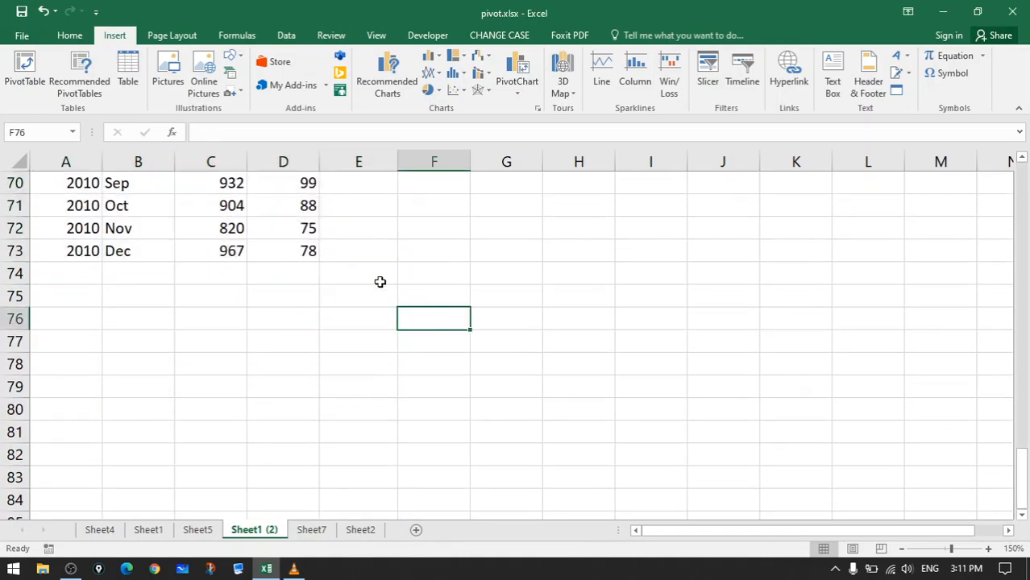
pyautogui.click(375, 266)
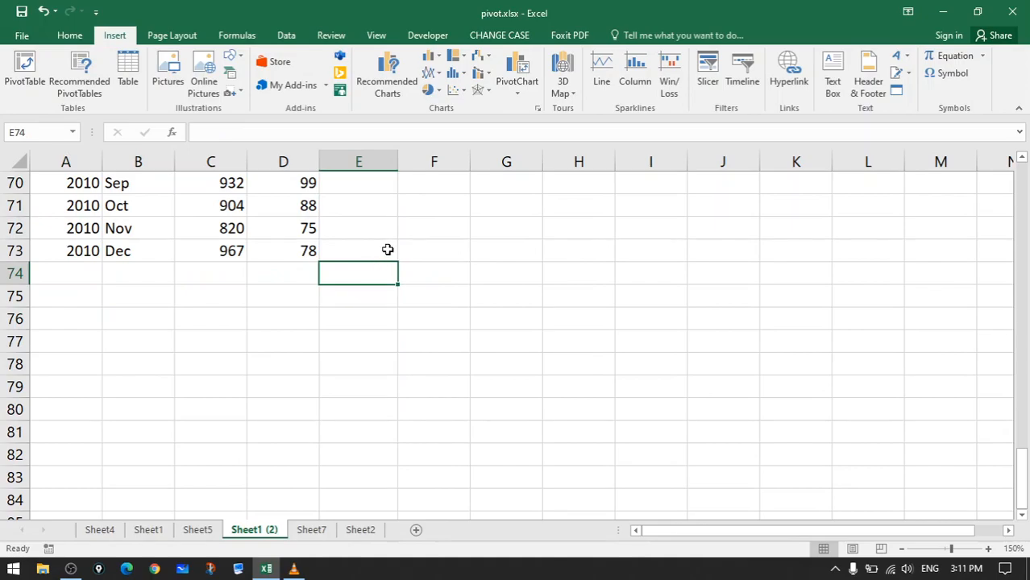
pyautogui.click(386, 250)
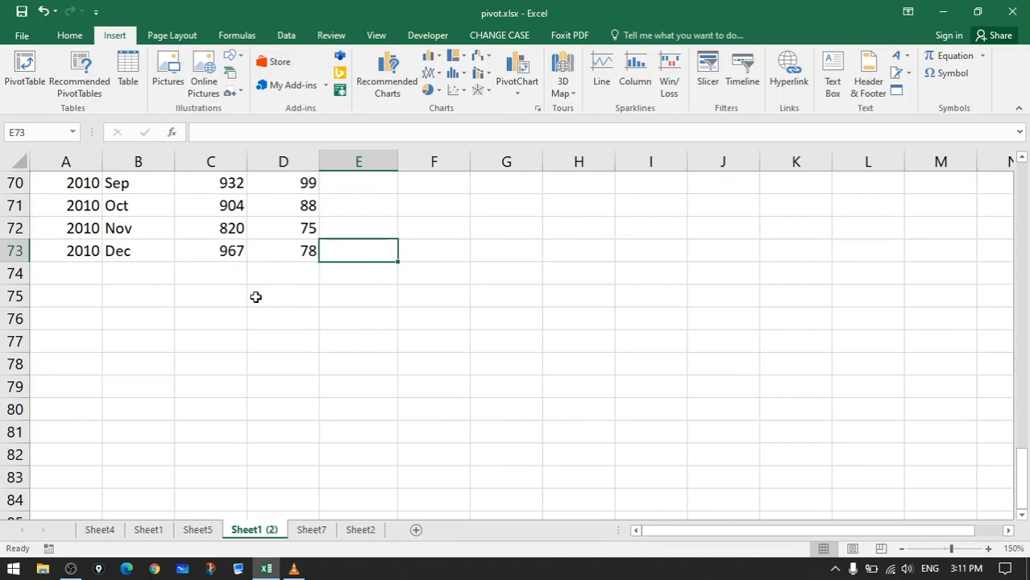
pyautogui.scroll(10, 259, 319)
pyautogui.scroll(10, 262, 317)
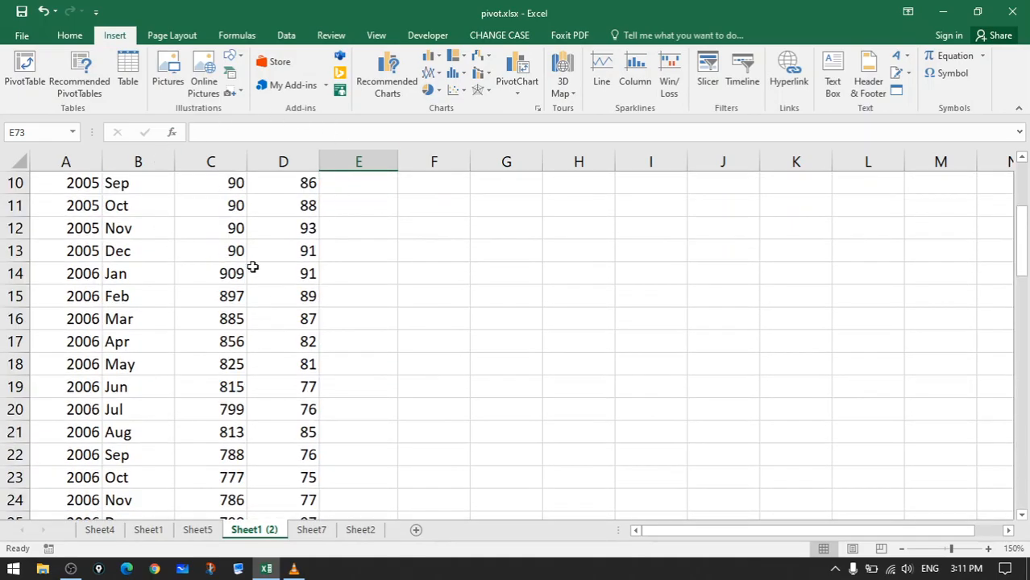
# - Return to the PivotTable on Sheet5 and look over its Average of Calls values from Jan to Dec
pyautogui.scroll(3, 253, 267)
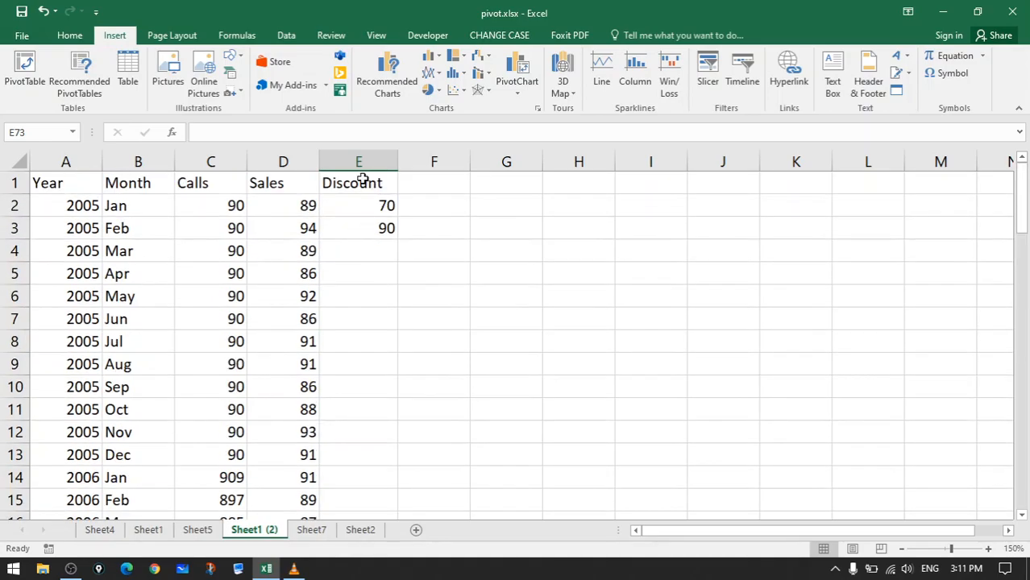
pyautogui.click(305, 532)
pyautogui.click(198, 529)
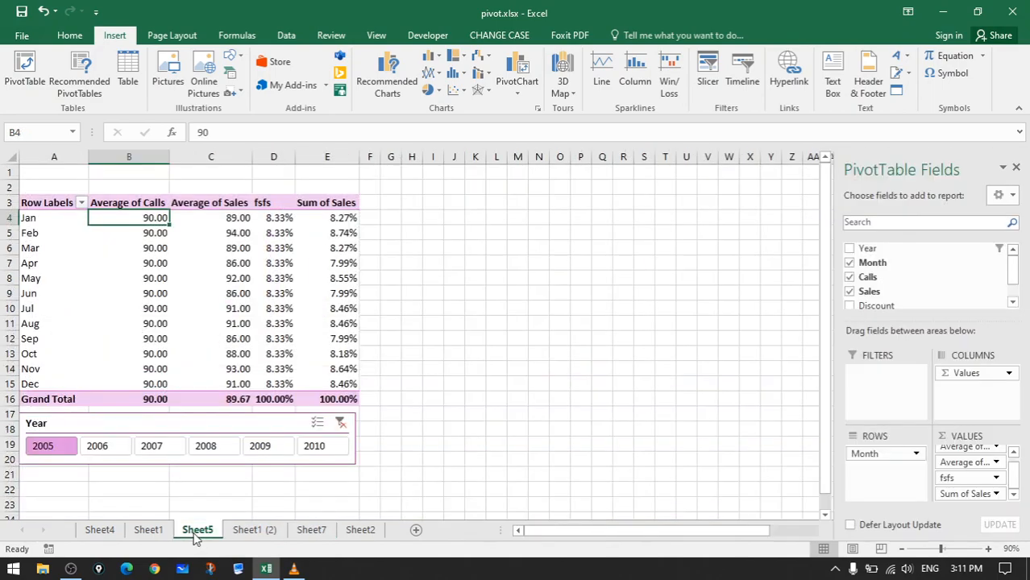
pyautogui.click(165, 260)
pyautogui.moveTo(152, 219); pyautogui.dragTo(166, 387)
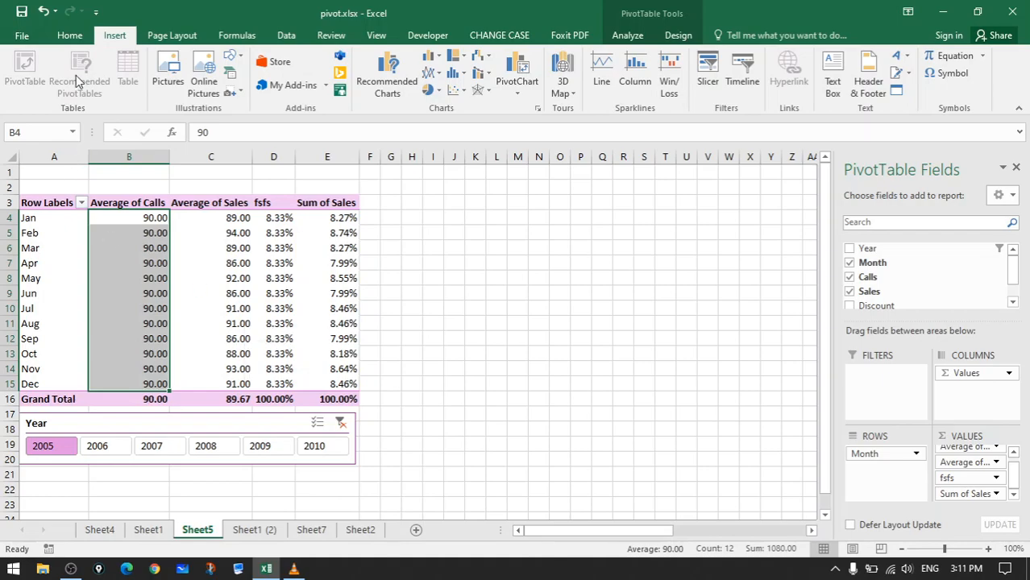
pyautogui.click(72, 37)
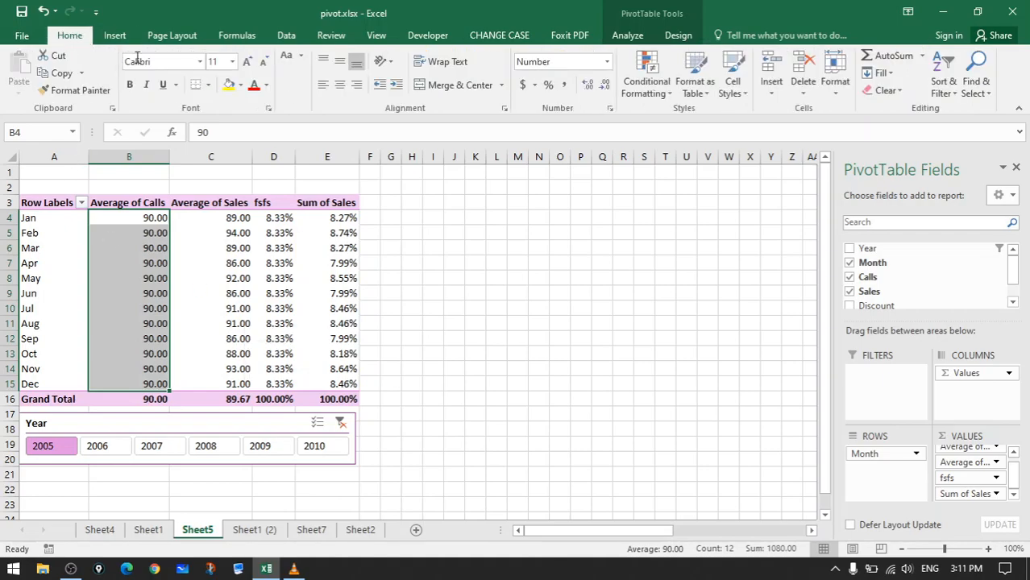
pyautogui.click(276, 278)
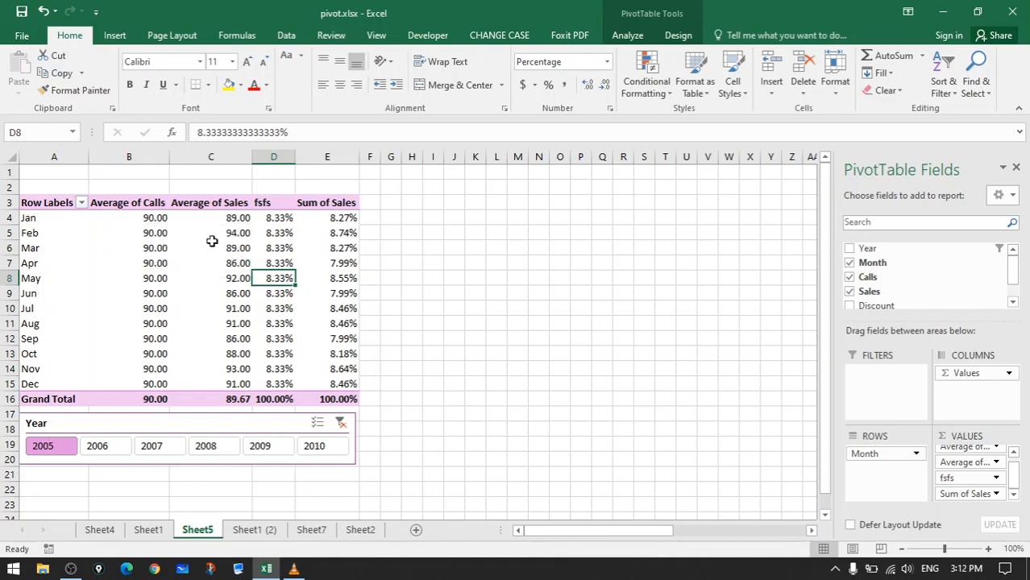
# - Filter the PivotTable by 2006, 2008 and 2009 in turn with the Year slicer, and clear the filter to include all years
pyautogui.click(125, 448)
pyautogui.click(211, 447)
pyautogui.click(283, 449)
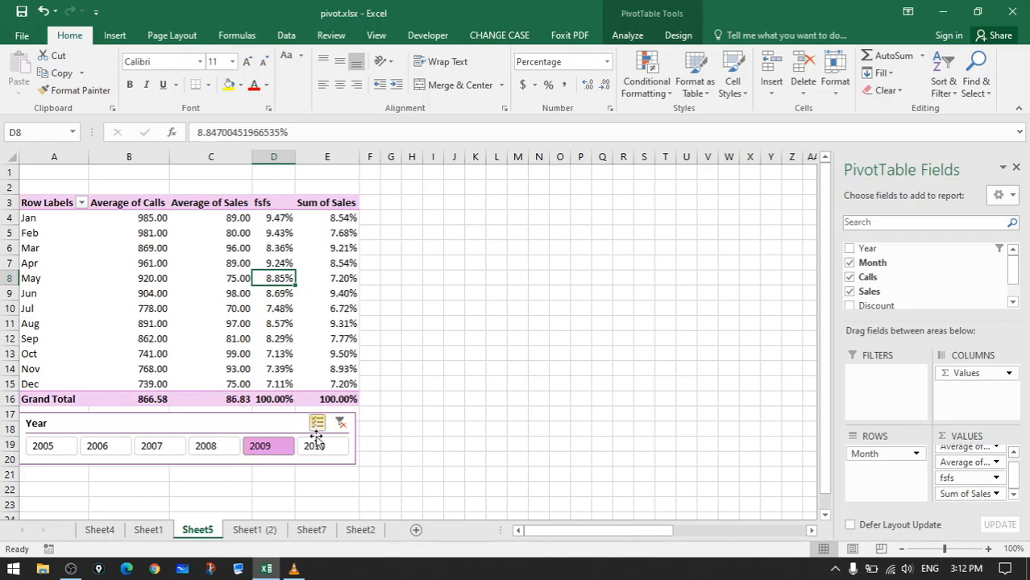
pyautogui.click(340, 423)
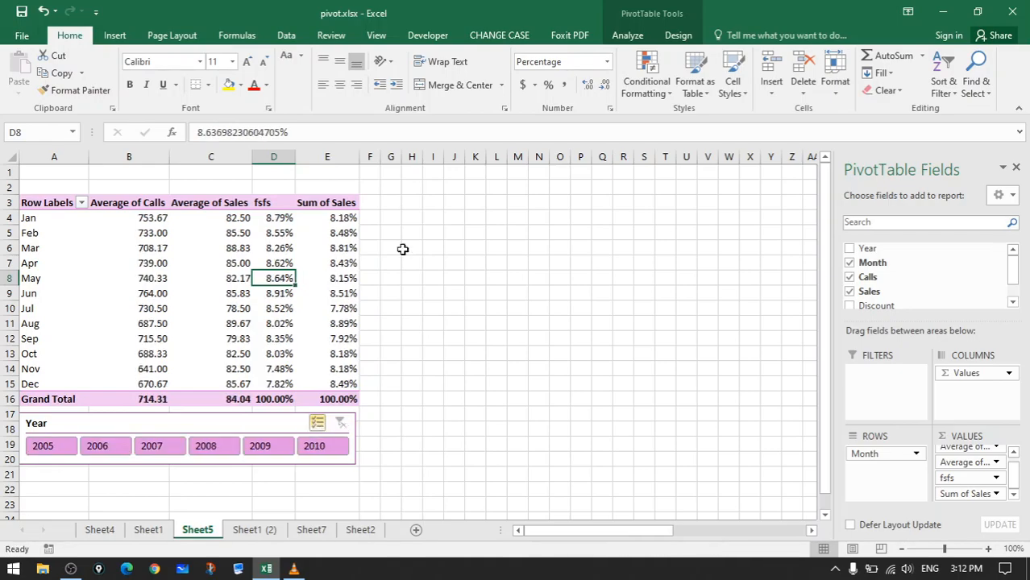
# - Create a conditional formatting rule for the Average of Calls values in B4:B15 that targets the top 1 value
pyautogui.click(167, 224)
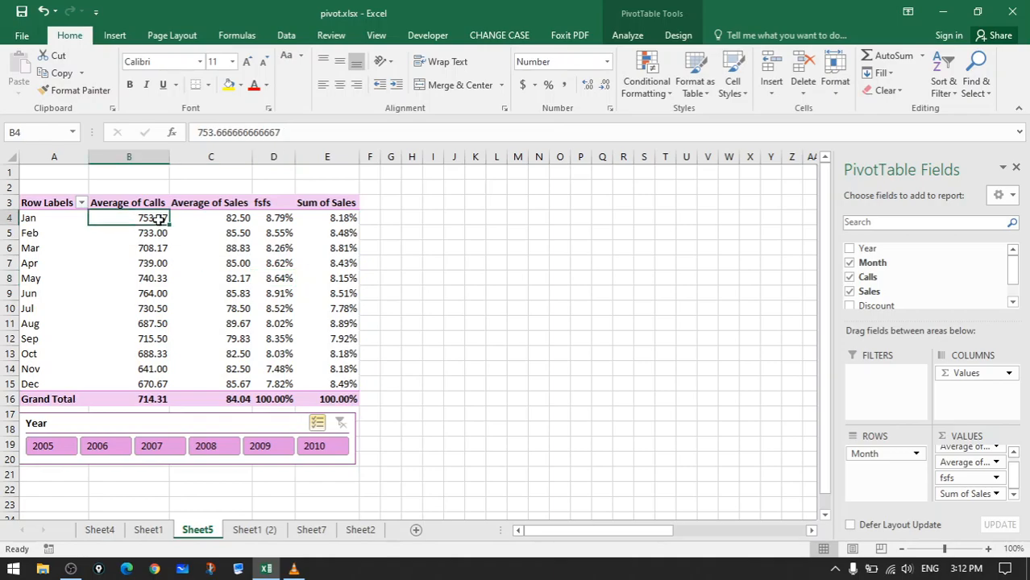
pyautogui.click(171, 384)
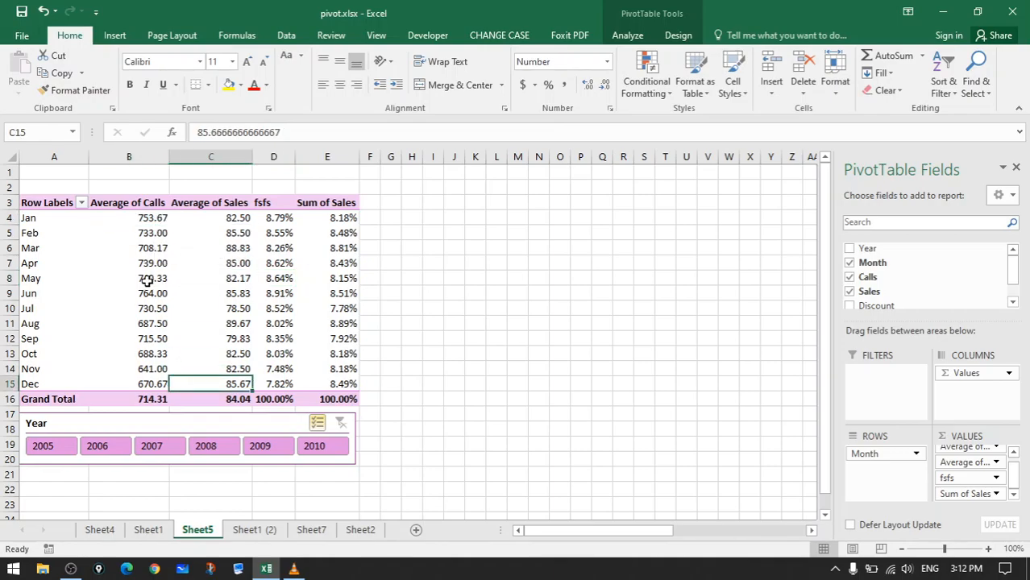
pyautogui.click(131, 219)
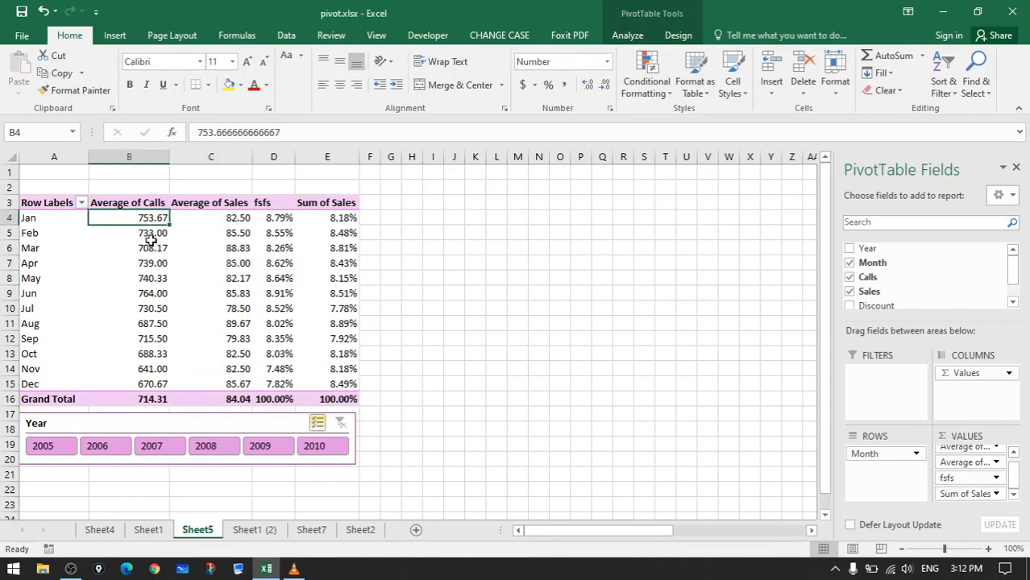
pyautogui.keyDown('shift'); pyautogui.click(153, 384); pyautogui.keyUp('shift')
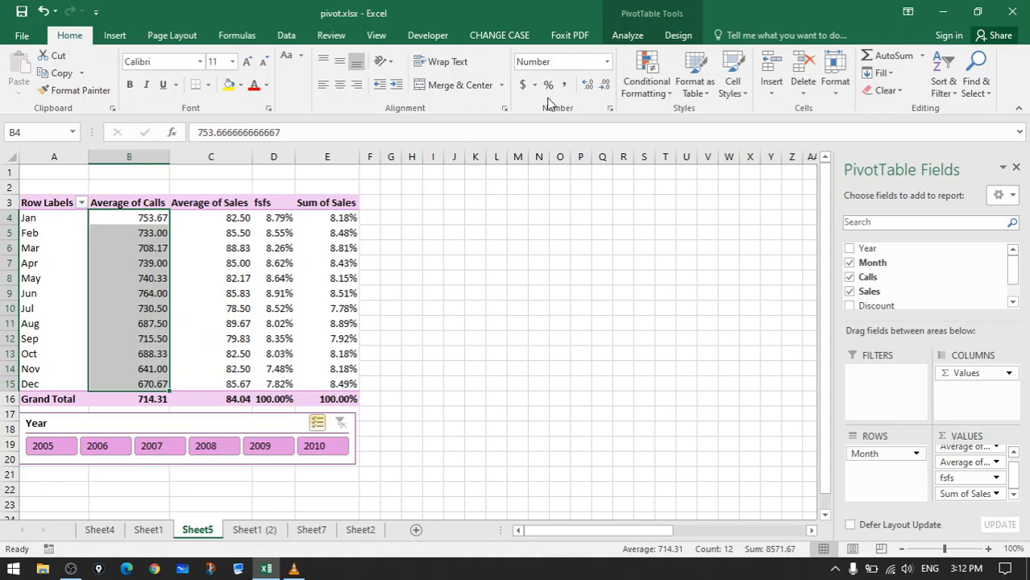
pyautogui.click(661, 95)
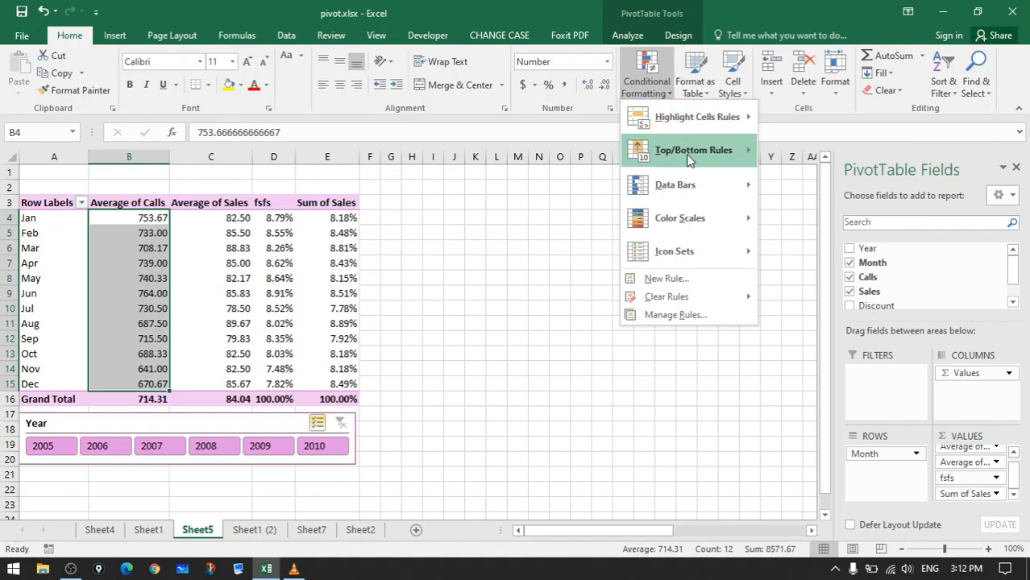
pyautogui.moveTo(713, 155)
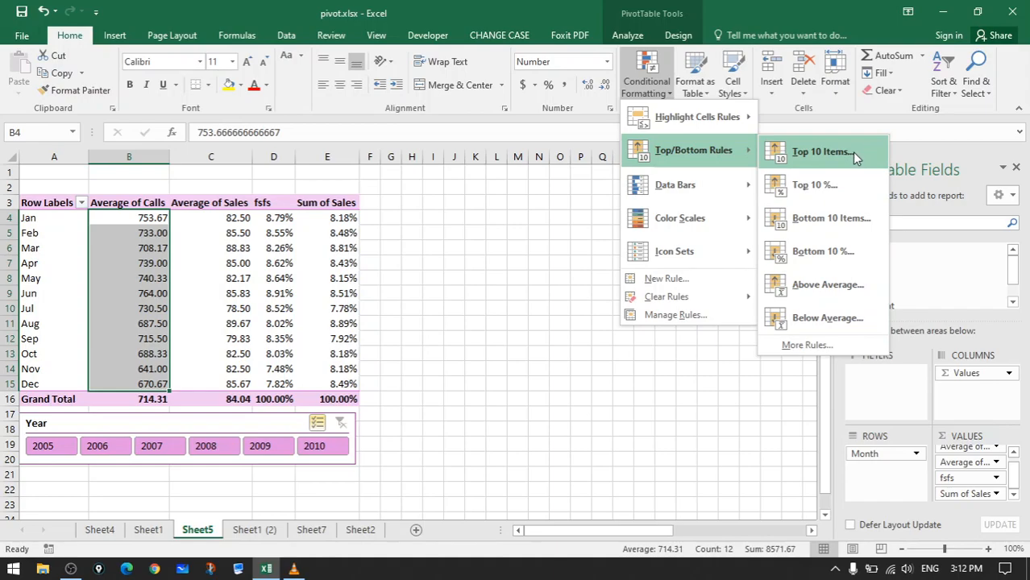
pyautogui.click(816, 347)
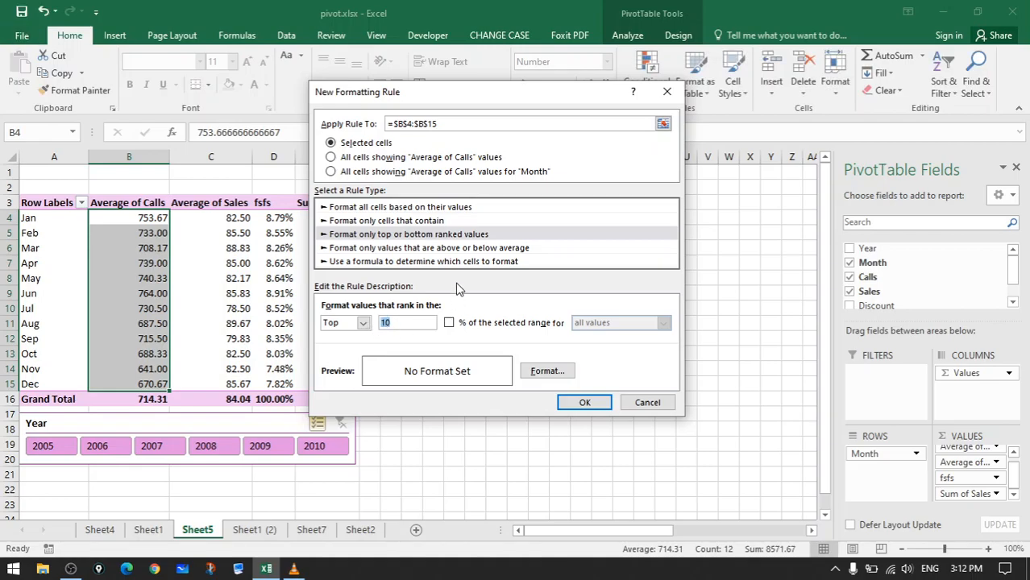
pyautogui.write('1')
# - Set the rule's format to a bold red font, apply it, and check the highlighted value in the Average of Calls column
pyautogui.click(538, 371)
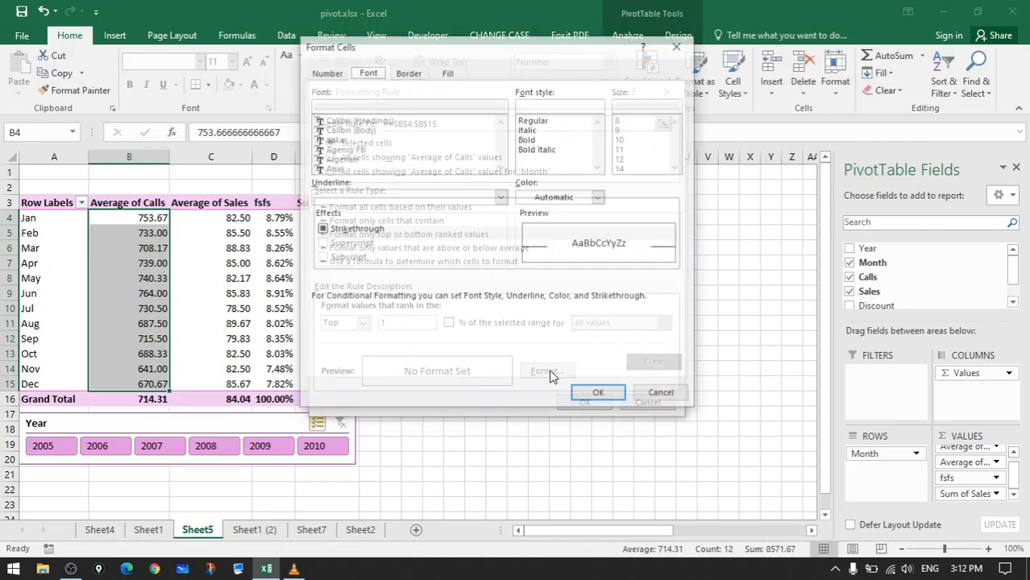
pyautogui.click(528, 139)
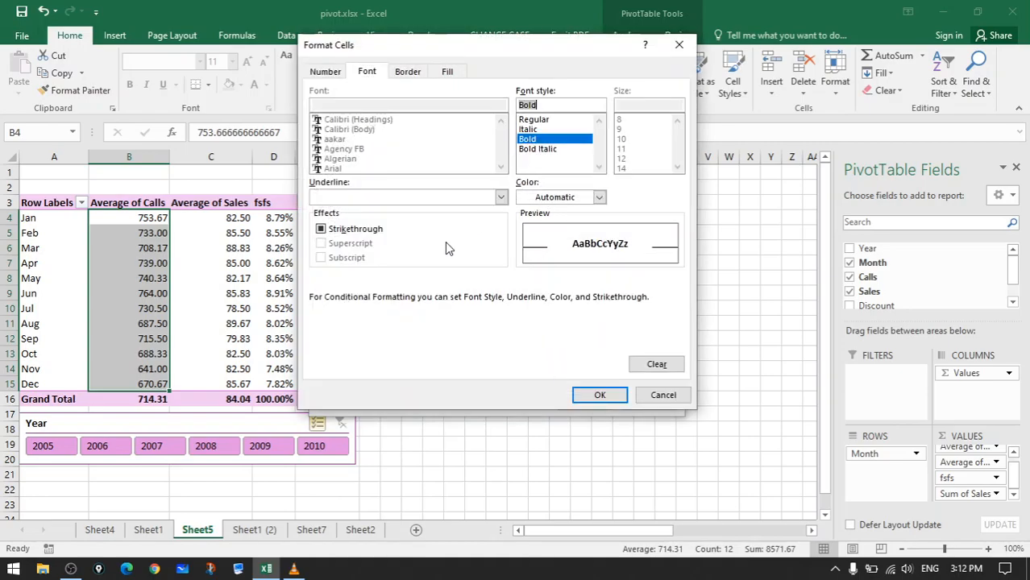
pyautogui.click(556, 198)
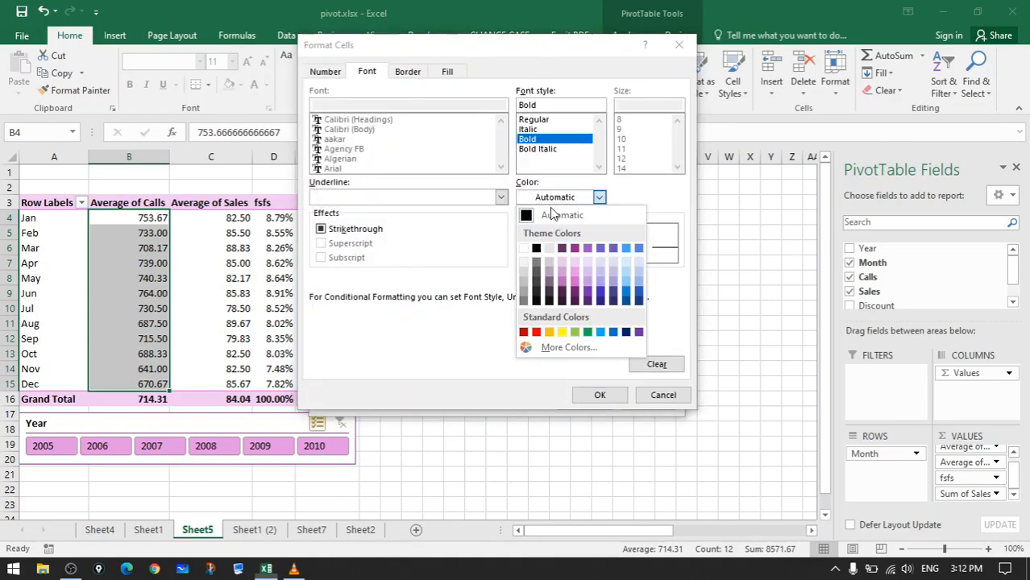
pyautogui.click(573, 250)
pyautogui.click(603, 201)
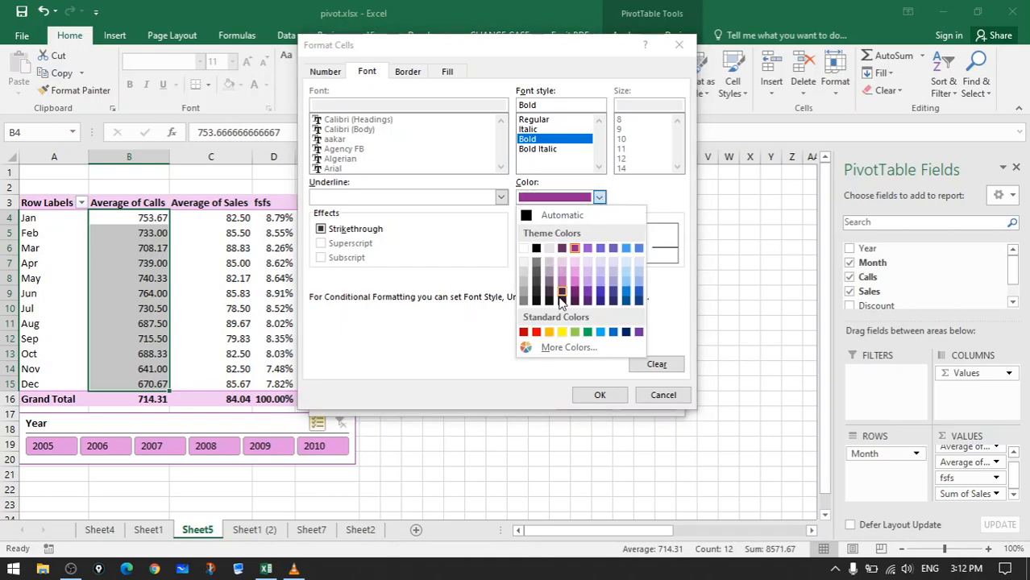
pyautogui.click(535, 328)
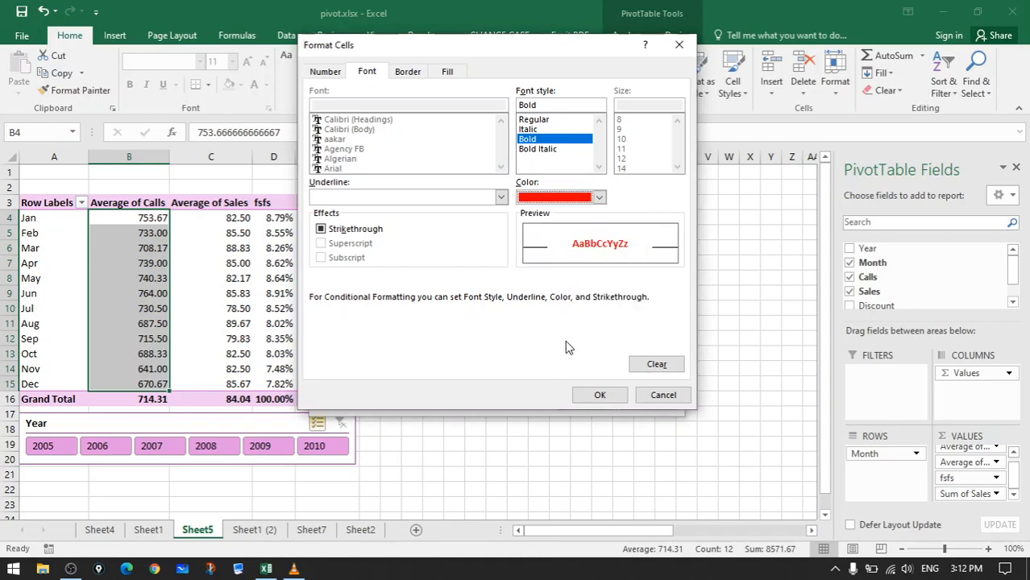
pyautogui.click(600, 396)
pyautogui.click(591, 396)
pyautogui.click(267, 355)
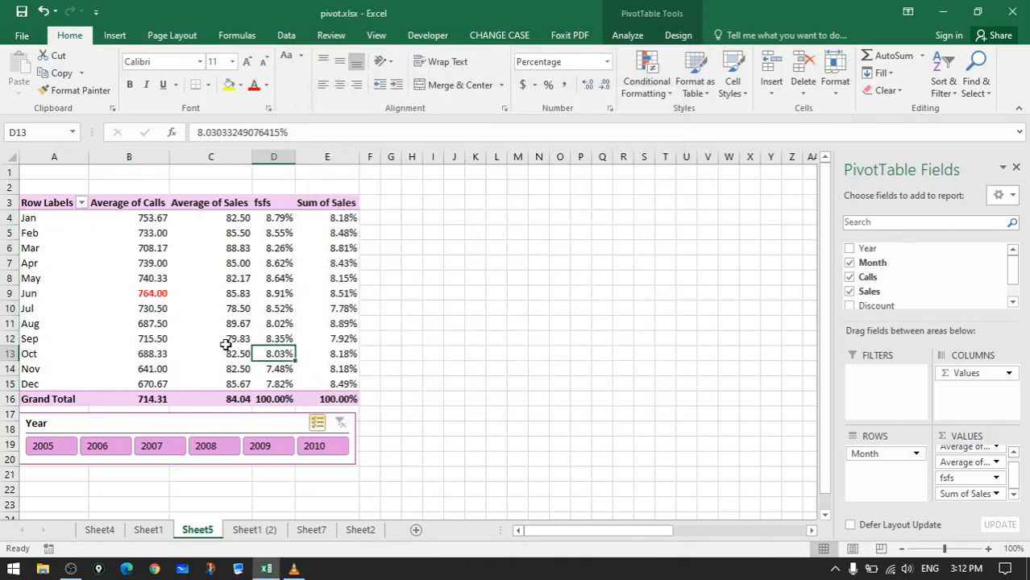
pyautogui.click(155, 295)
pyautogui.moveTo(274, 288)
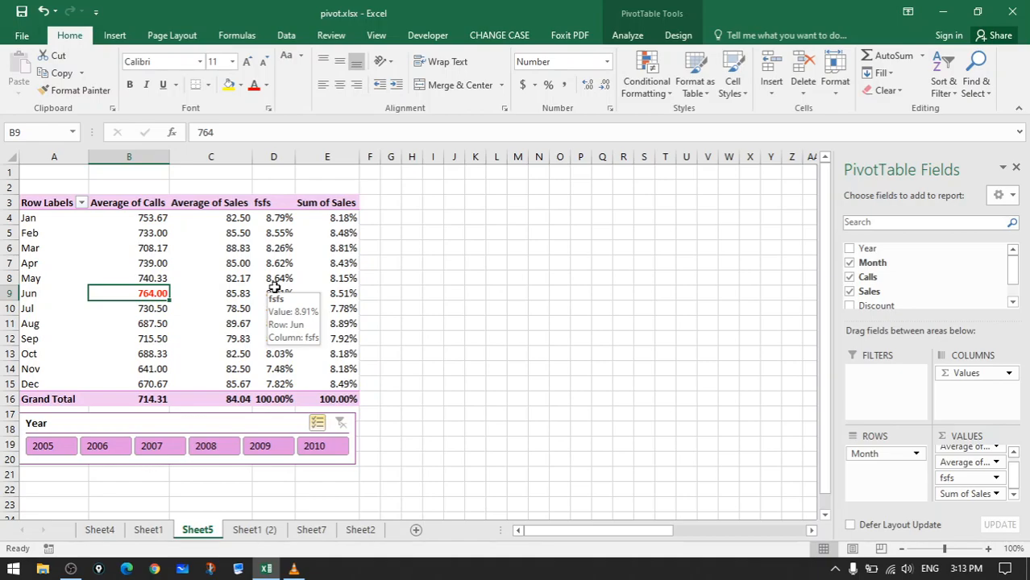
# - Group the Jan, Feb and Mar row labels in the PivotTable
pyautogui.click(629, 37)
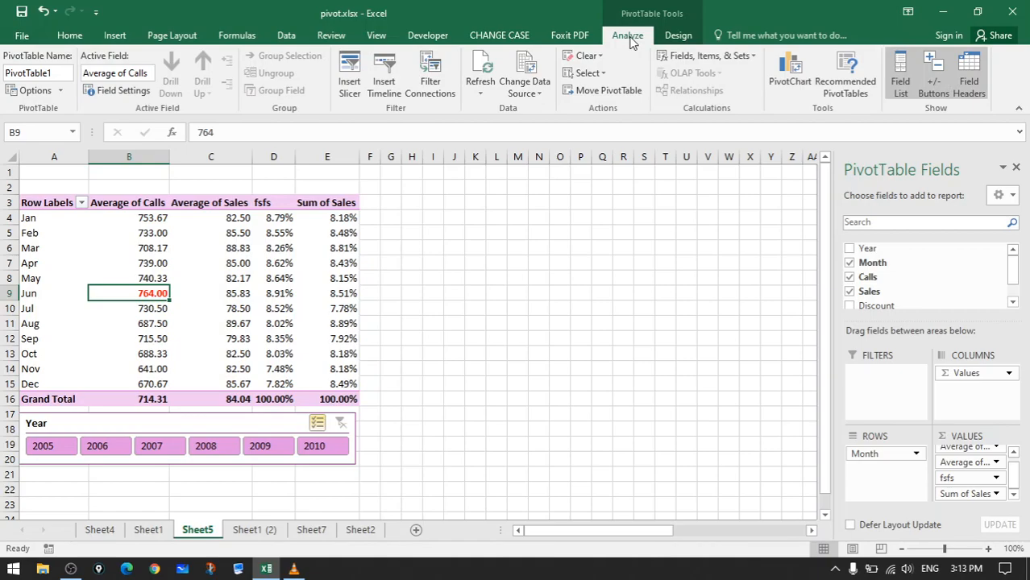
pyautogui.click(79, 260)
pyautogui.click(140, 235)
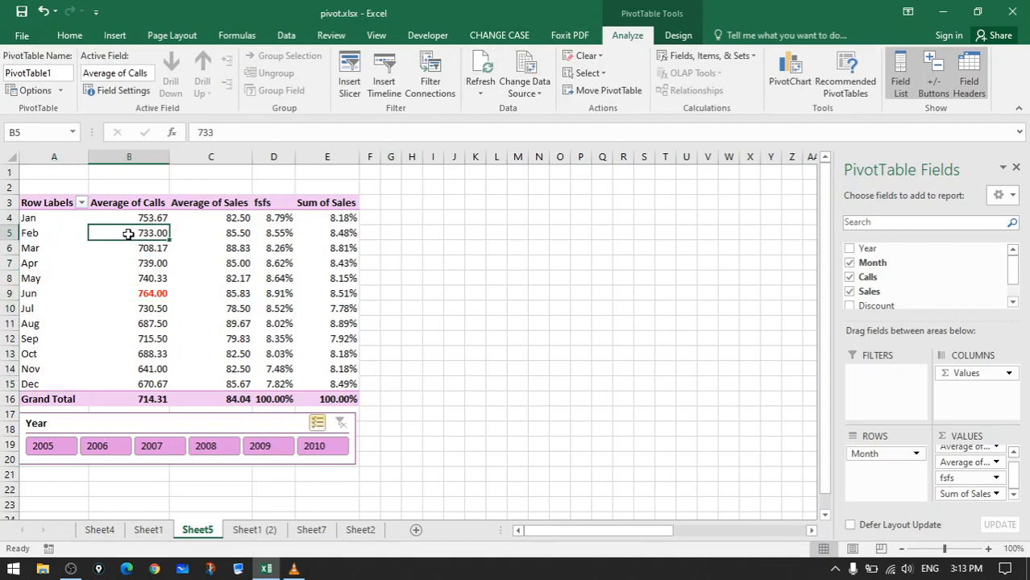
pyautogui.click(54, 219)
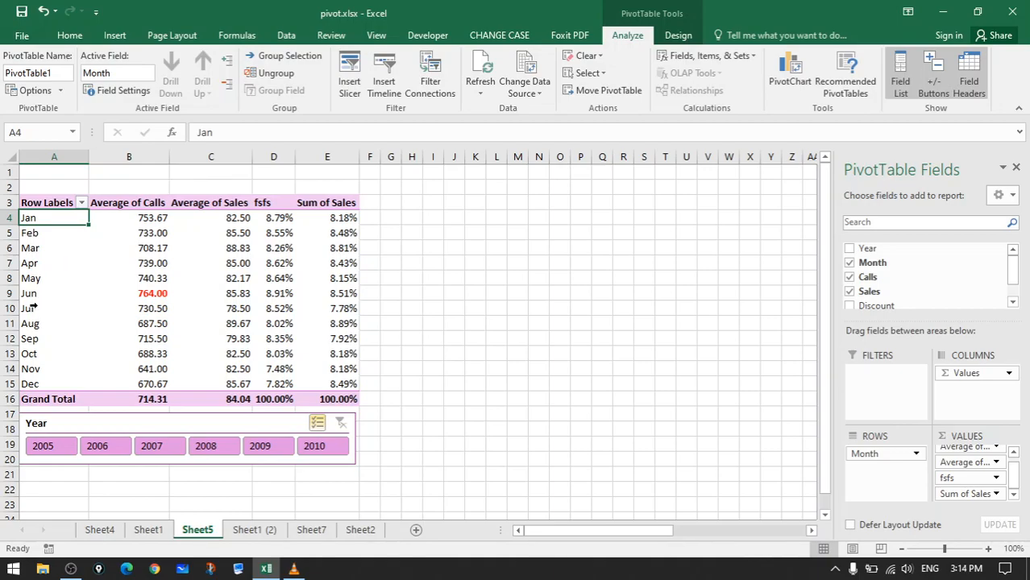
pyautogui.click(48, 249)
pyautogui.click(36, 221)
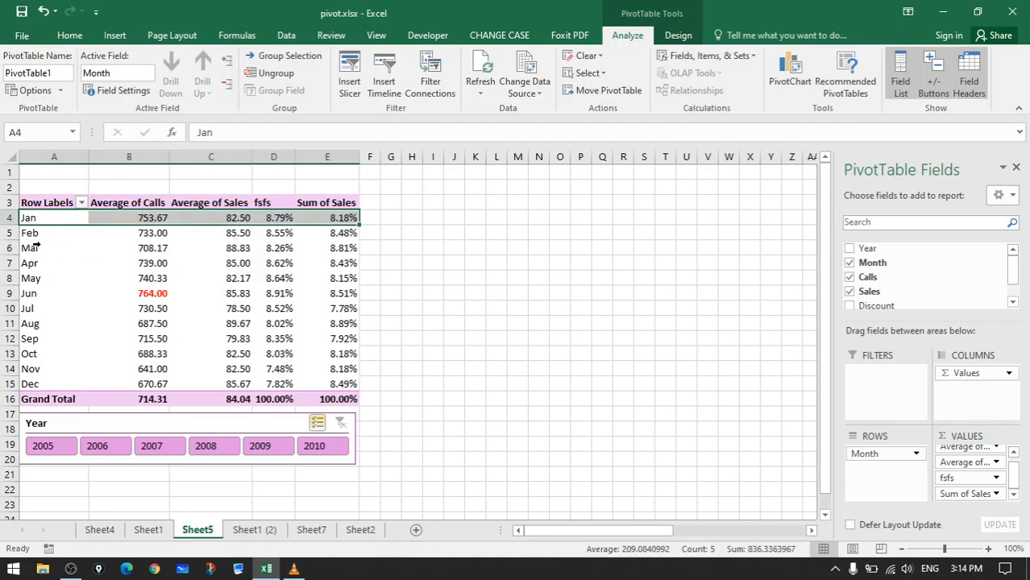
pyautogui.click(32, 248)
pyautogui.click(44, 219)
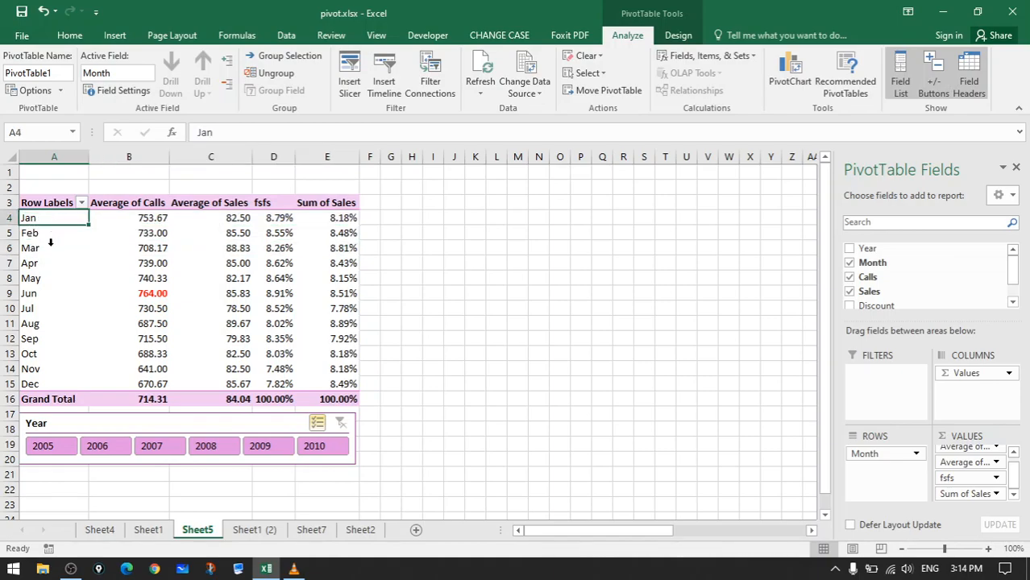
pyautogui.keyDown('shift'); pyautogui.click(49, 248); pyautogui.keyUp('shift')
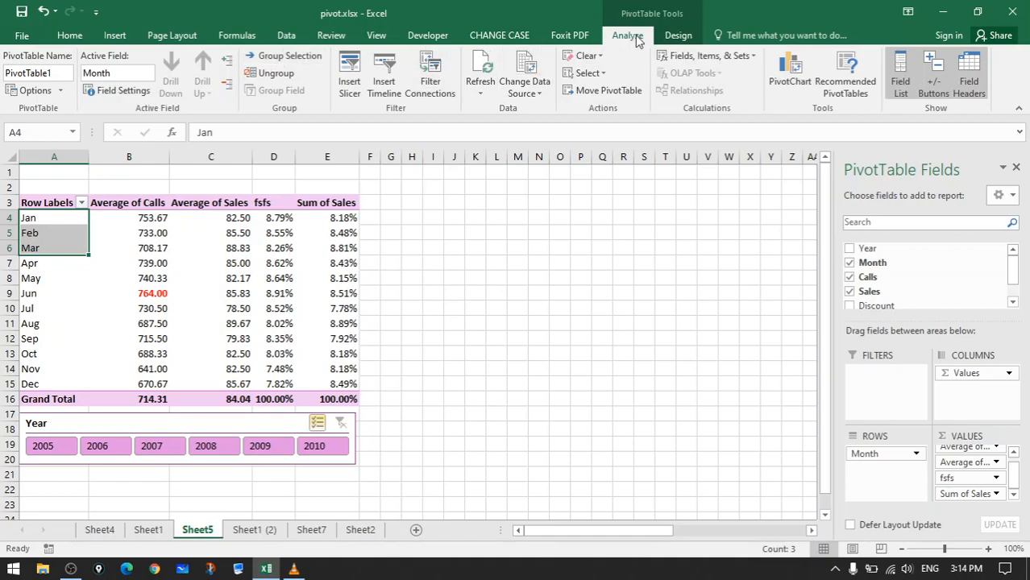
pyautogui.click(295, 61)
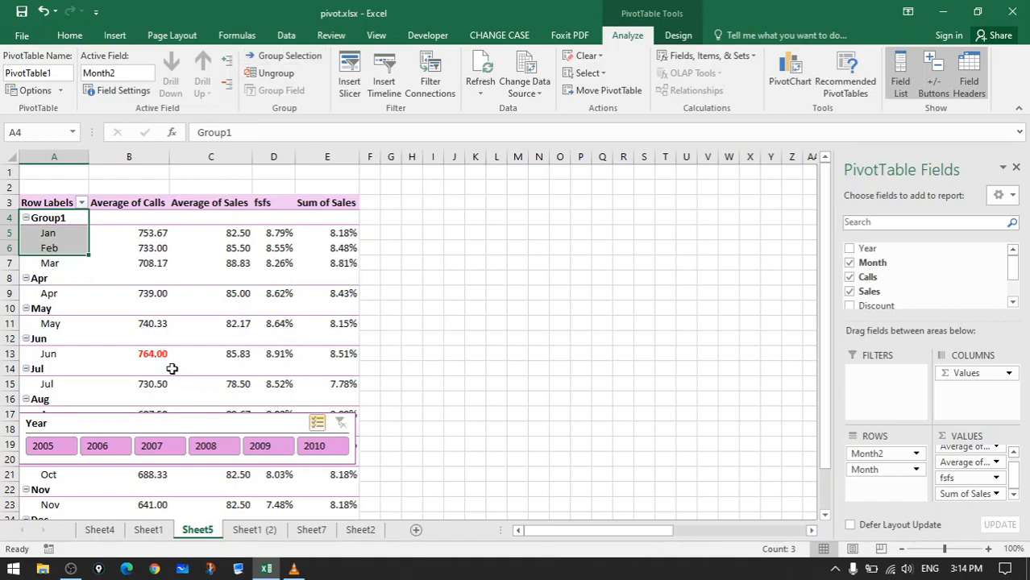
# - Check the months in the new group and move the Year slicer off the PivotTable to the blank cells around columns L to AB
pyautogui.click(55, 234)
pyautogui.click(58, 248)
pyautogui.click(62, 265)
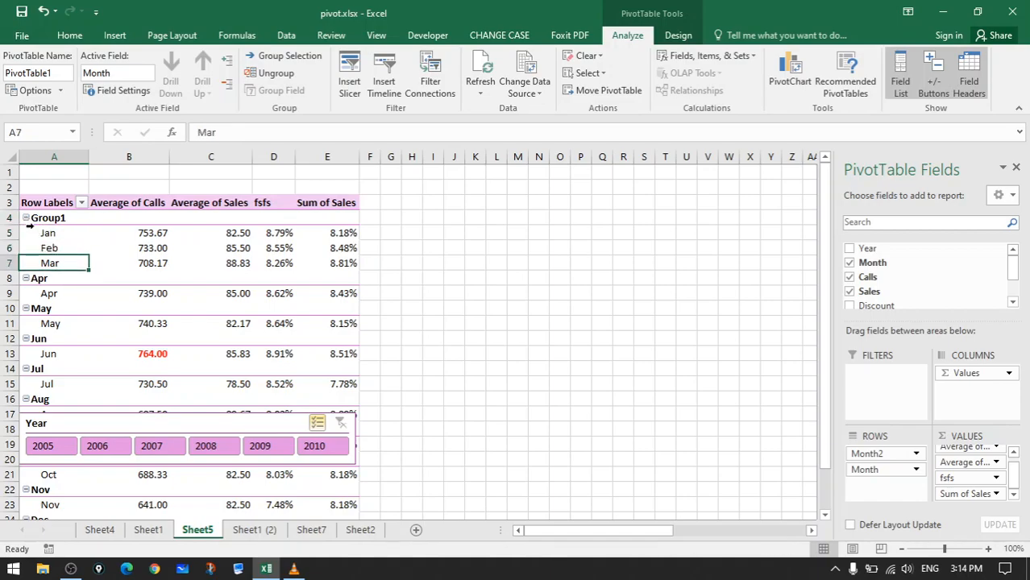
pyautogui.moveTo(140, 423); pyautogui.dragTo(625, 278)
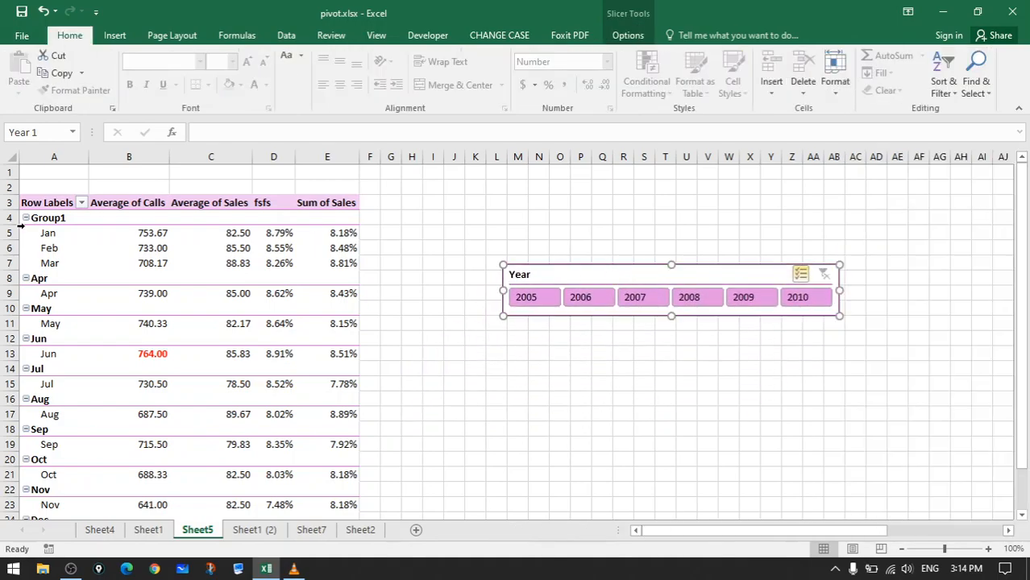
# - Collapse Group1 to view its combined figures and expand it again
pyautogui.click(25, 218)
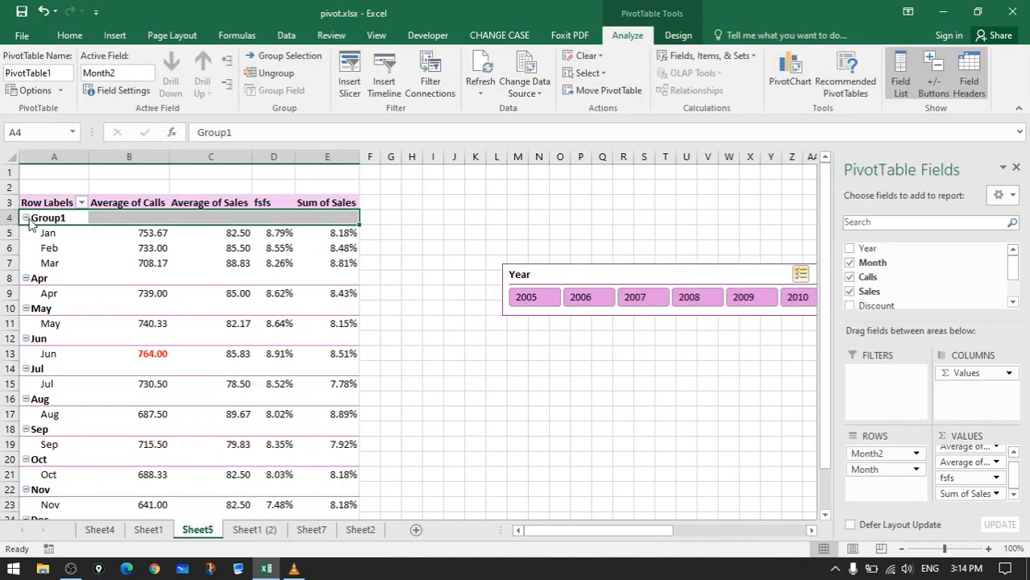
pyautogui.click(26, 219)
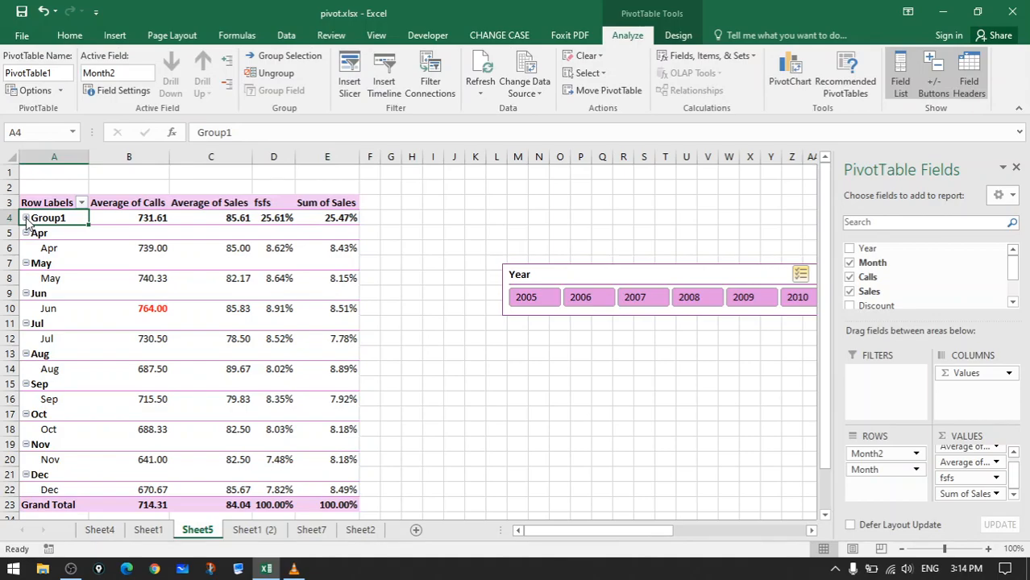
pyautogui.click(26, 218)
# - Rename the Group1 row label to G1
pyautogui.click(253, 133)
pyautogui.press('BackSpace')
pyautogui.press('BackSpace')
pyautogui.press('BackSpace')
pyautogui.press('BackSpace')
pyautogui.press('BackSpace')
pyautogui.press('BackSpace')
pyautogui.write('G1')
pyautogui.press('Return')
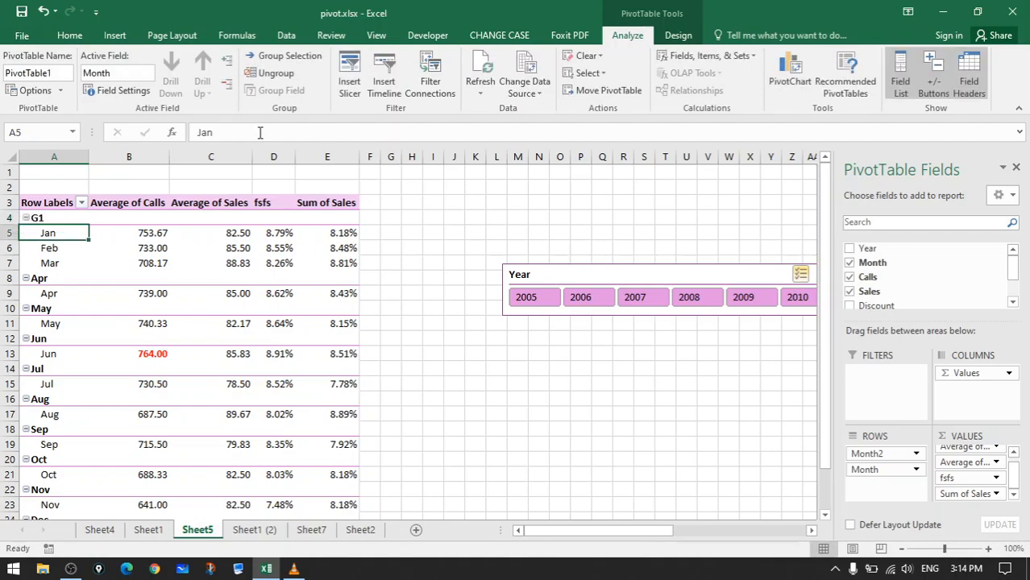
# - Group the Apr, May and Jun row labels in the PivotTable
pyautogui.click(54, 294)
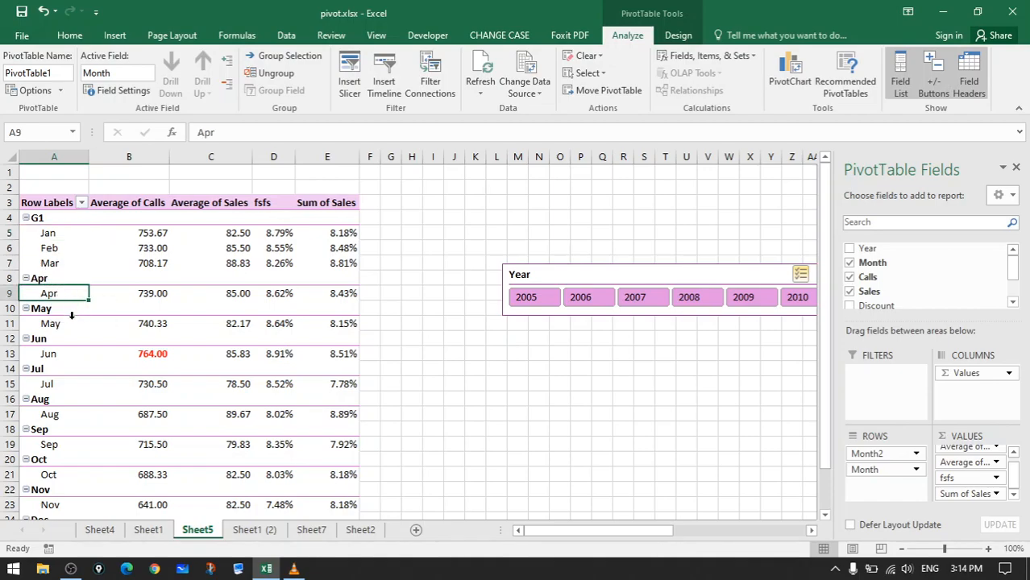
pyautogui.moveTo(64, 316); pyautogui.dragTo(65, 354)
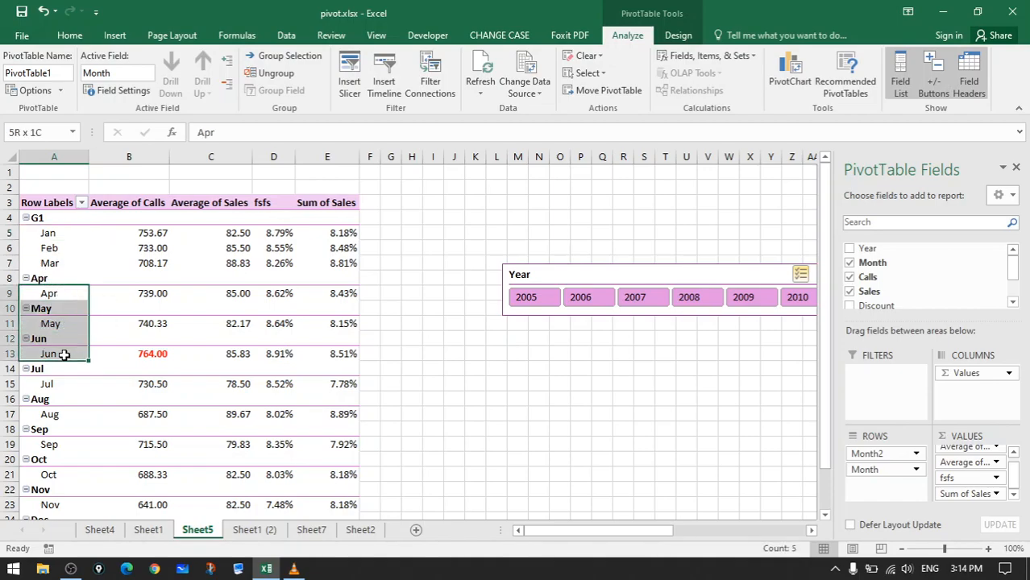
pyautogui.click(297, 60)
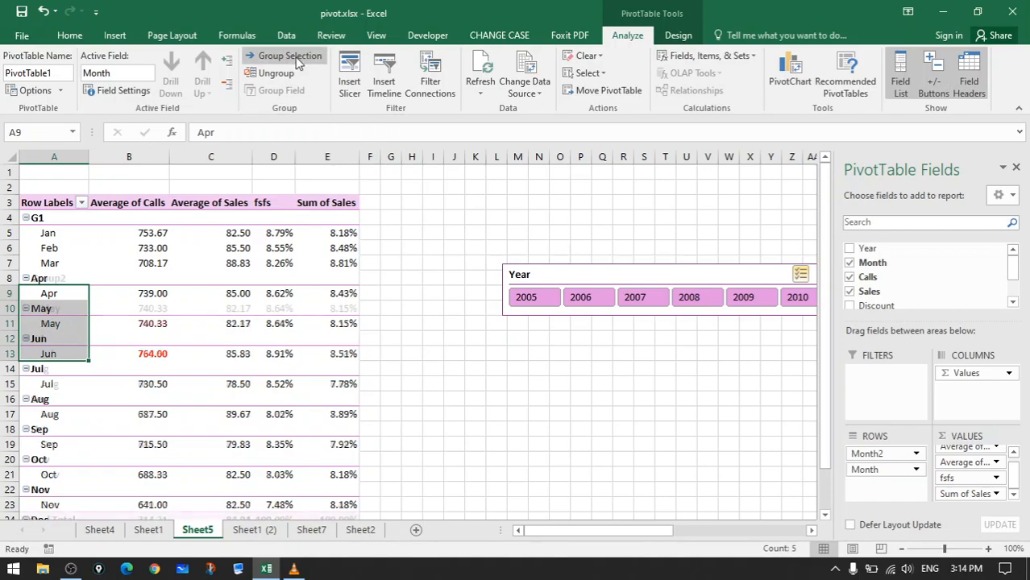
pyautogui.click(79, 324)
pyautogui.click(68, 293)
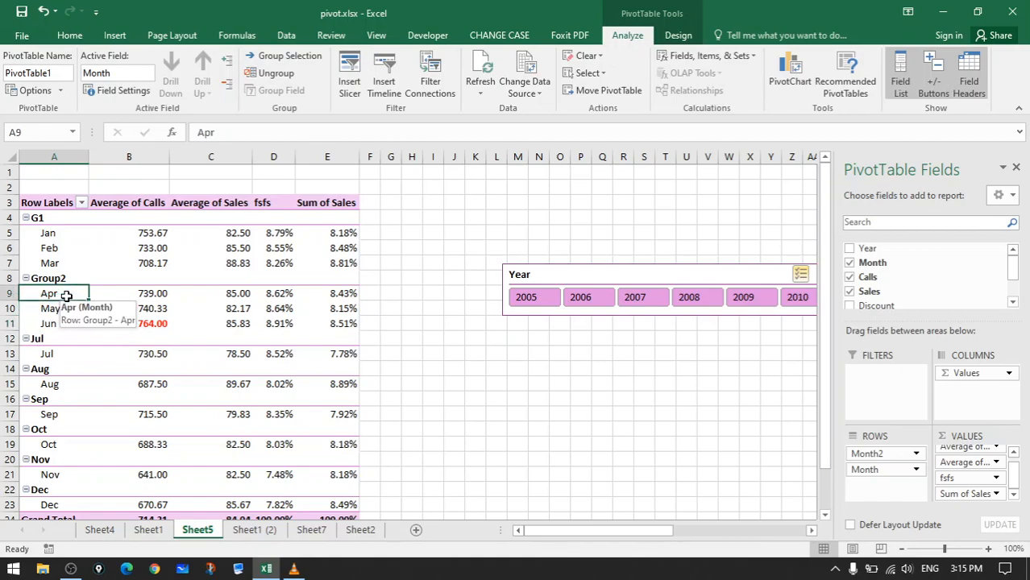
# - Group the Jul, Aug and Sep row labels in the PivotTable
pyautogui.click(63, 355)
pyautogui.click(64, 384)
pyautogui.click(71, 357)
pyautogui.moveTo(68, 384); pyautogui.dragTo(67, 416)
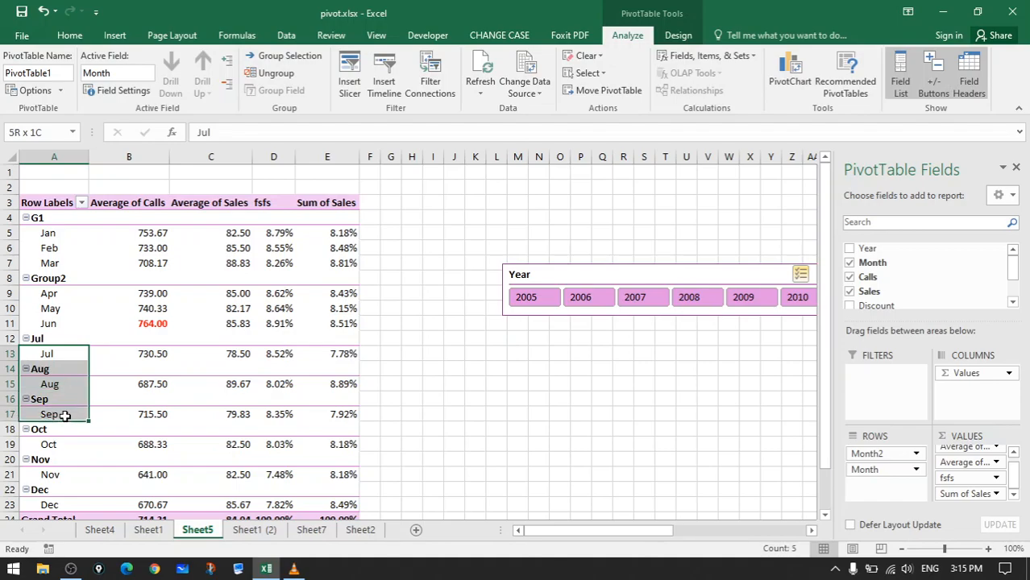
pyautogui.click(281, 64)
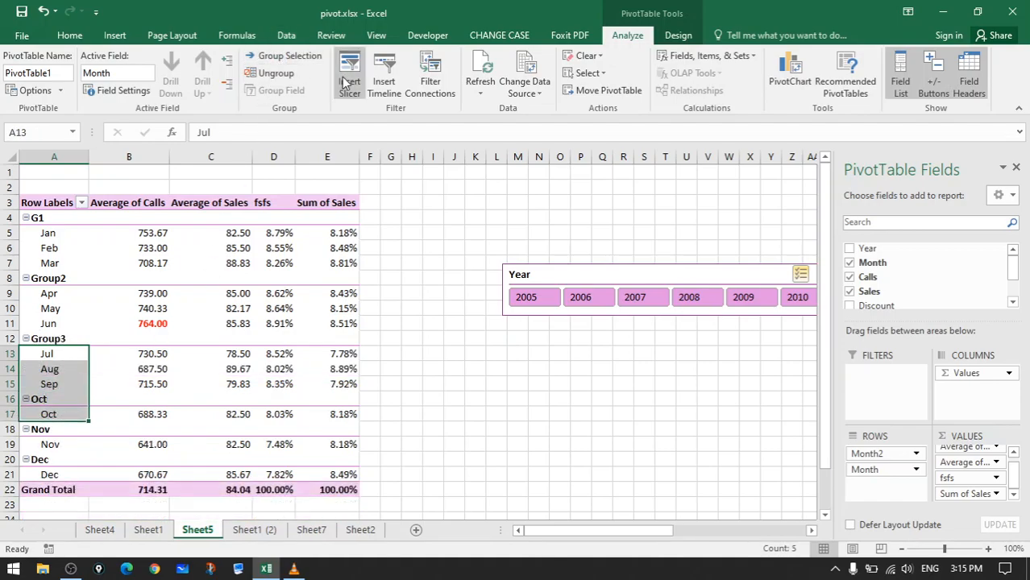
pyautogui.click(74, 378)
pyautogui.click(100, 367)
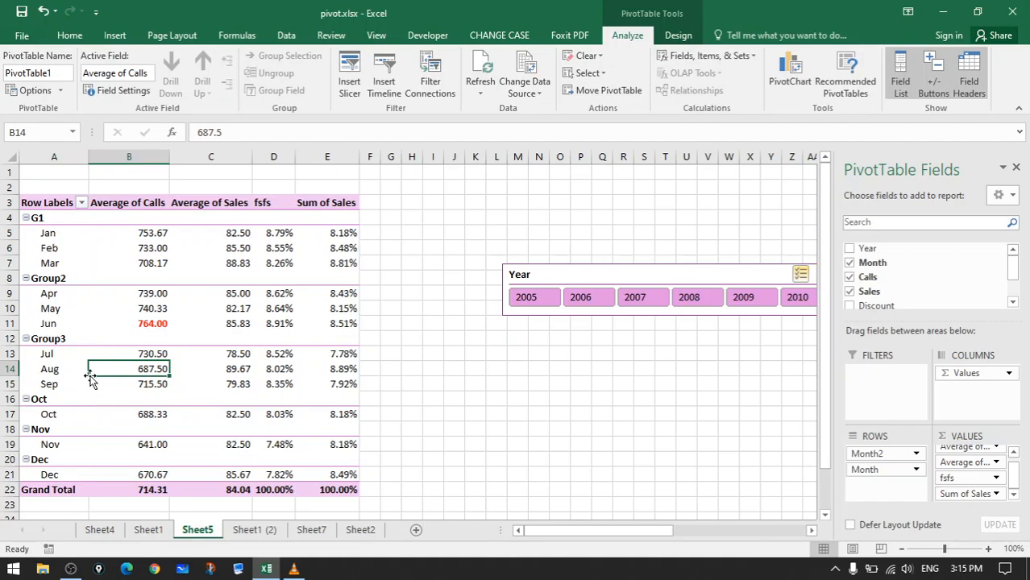
# - Group the row labels from Jul through Dec into a single group
pyautogui.click(53, 355)
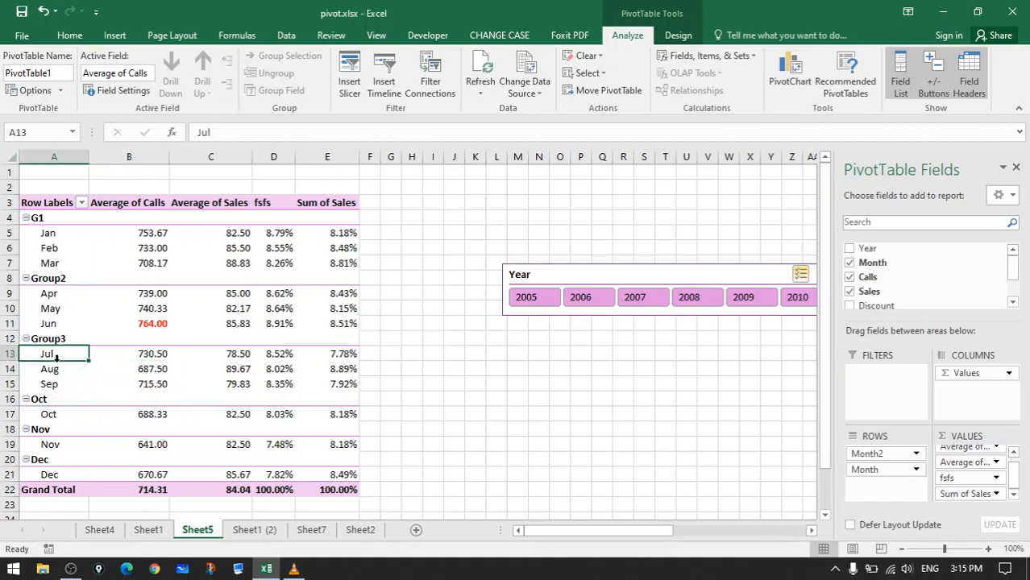
pyautogui.keyDown('shift'); pyautogui.click(64, 476); pyautogui.keyUp('shift')
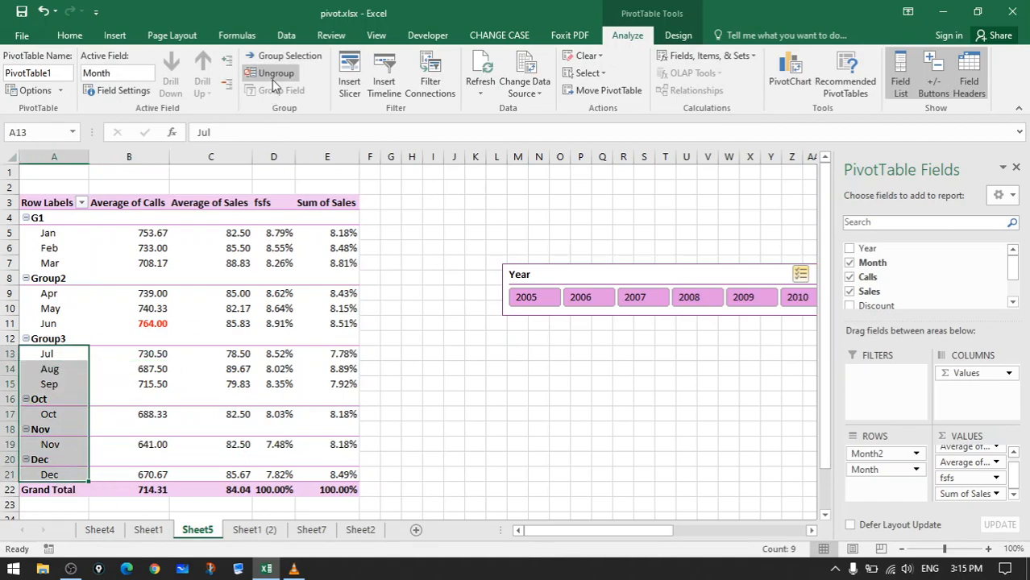
pyautogui.click(279, 57)
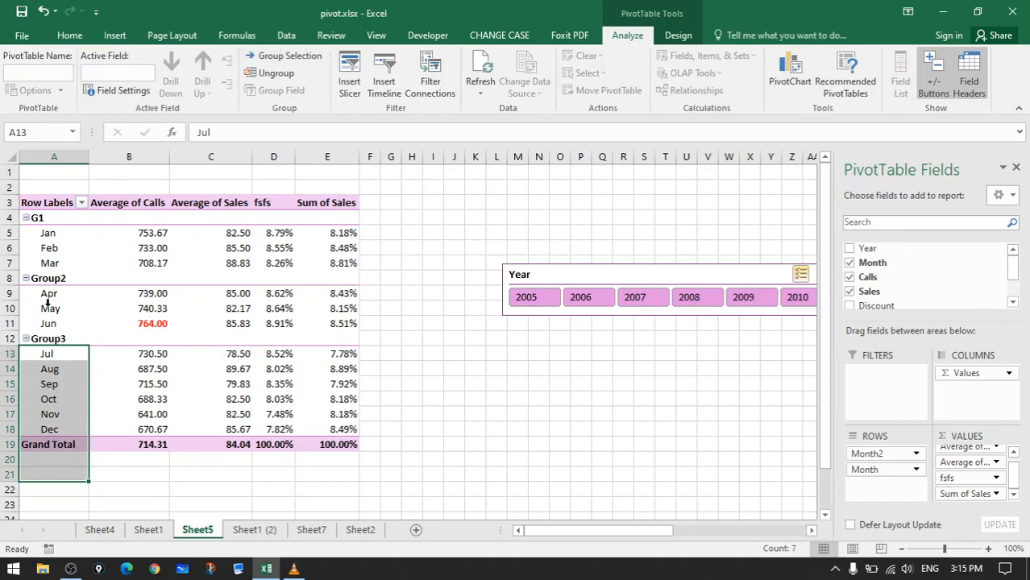
pyautogui.click(76, 385)
# - Collapse and expand Group3 and Group2 in turn to view their combined figures
pyautogui.click(26, 340)
pyautogui.click(25, 339)
pyautogui.click(26, 279)
pyautogui.click(25, 278)
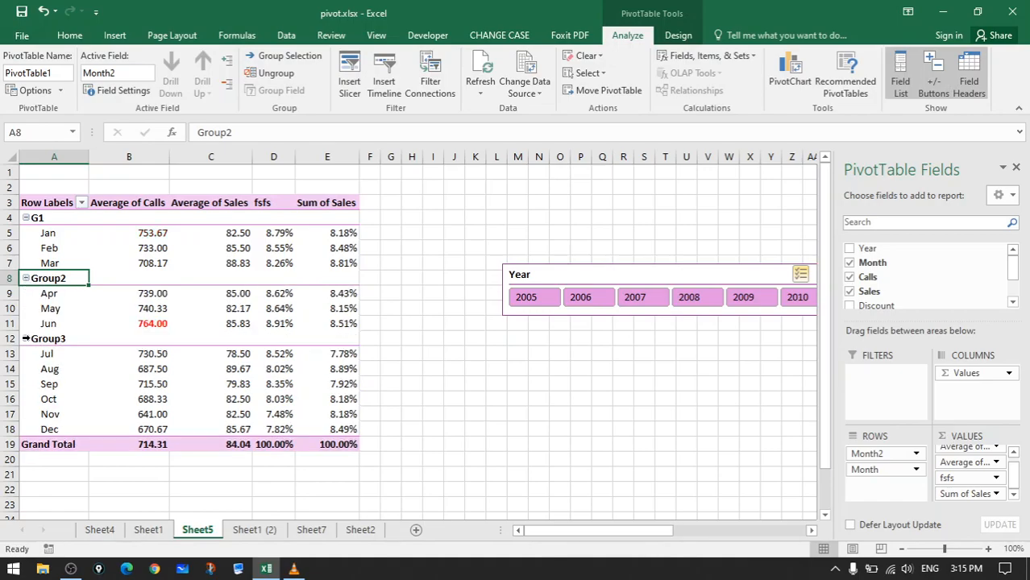
# - Rename the Group2 row label to G3
pyautogui.click(67, 338)
pyautogui.click(62, 280)
pyautogui.moveTo(264, 133); pyautogui.dragTo(192, 136)
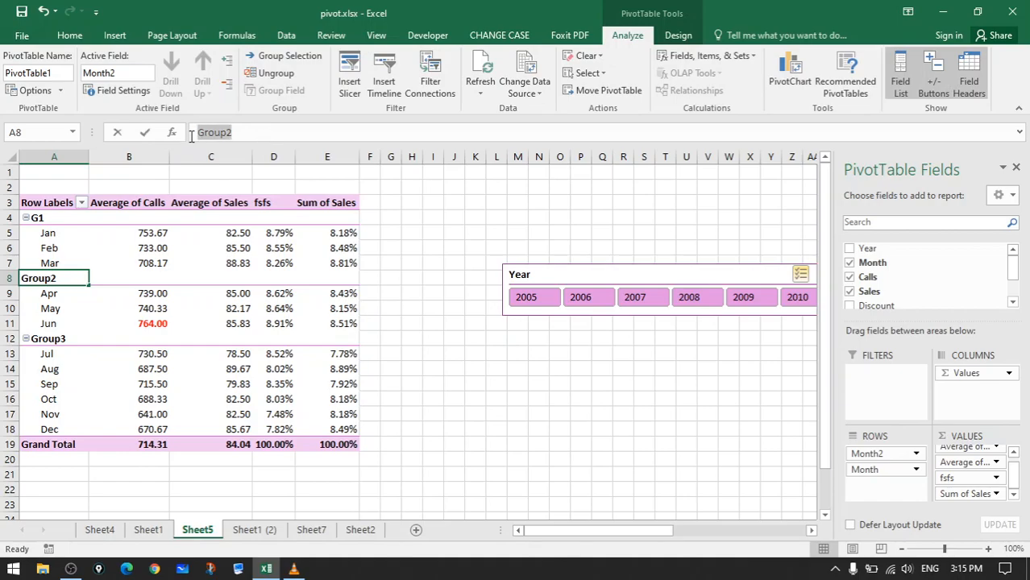
pyautogui.write('G3')
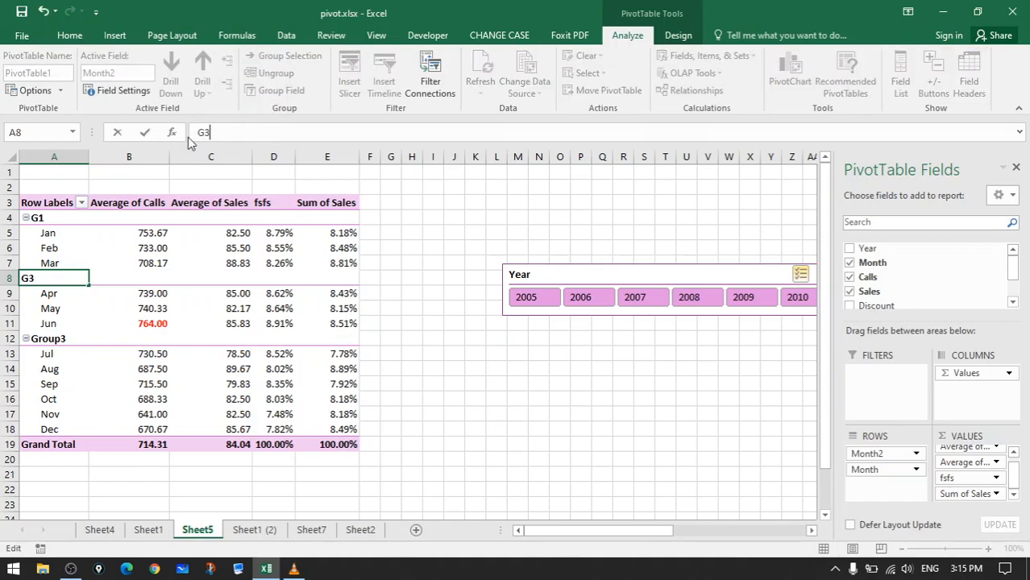
pyautogui.press('Return')
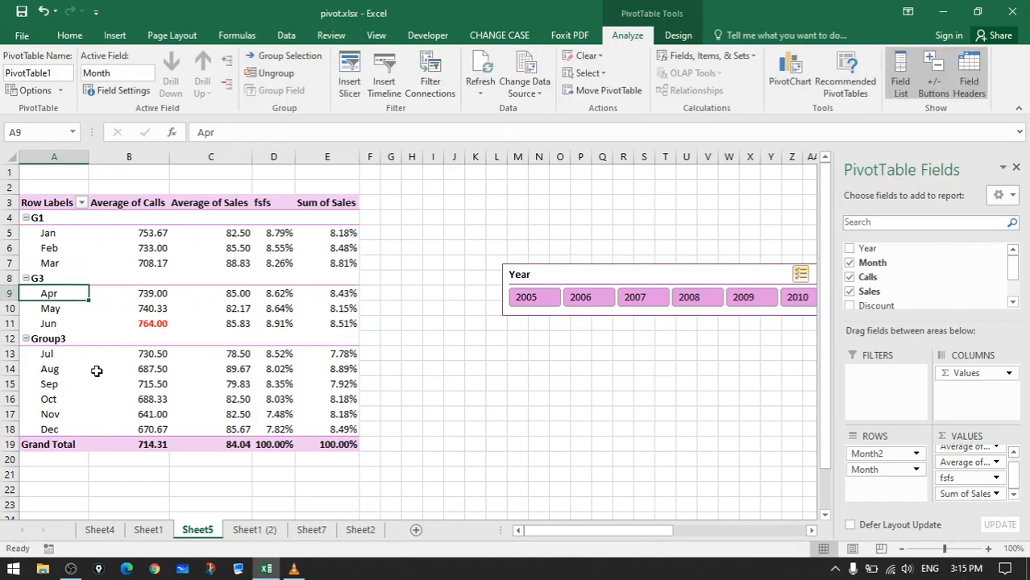
# - Rename the Group3 row label to G2
pyautogui.click(61, 339)
pyautogui.moveTo(234, 133); pyautogui.dragTo(200, 132)
pyautogui.write('G2')
pyautogui.press('Return')
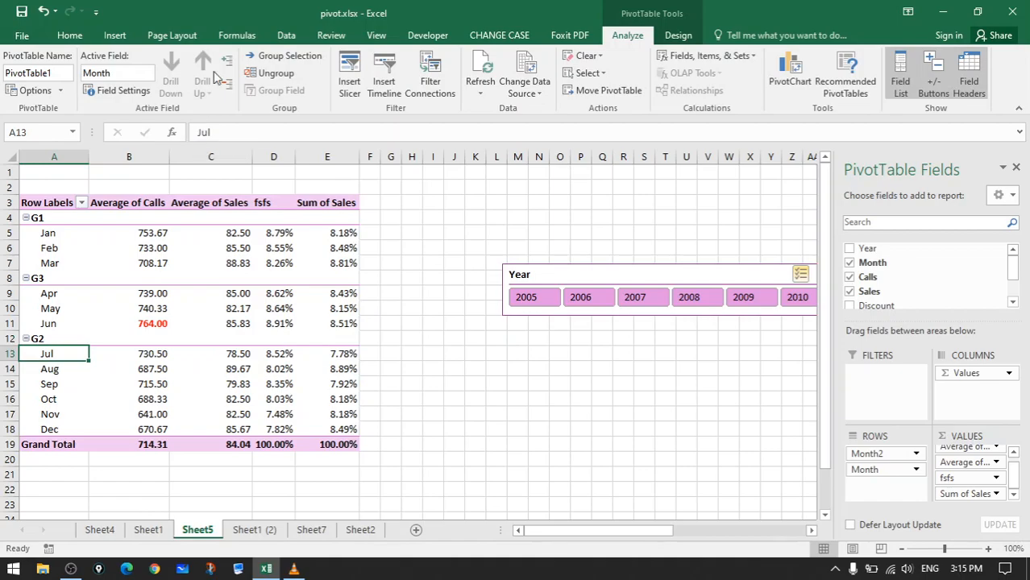
# - Collapse the G2, G3 and G1 groups and check G1's average calls and average sales
pyautogui.click(25, 339)
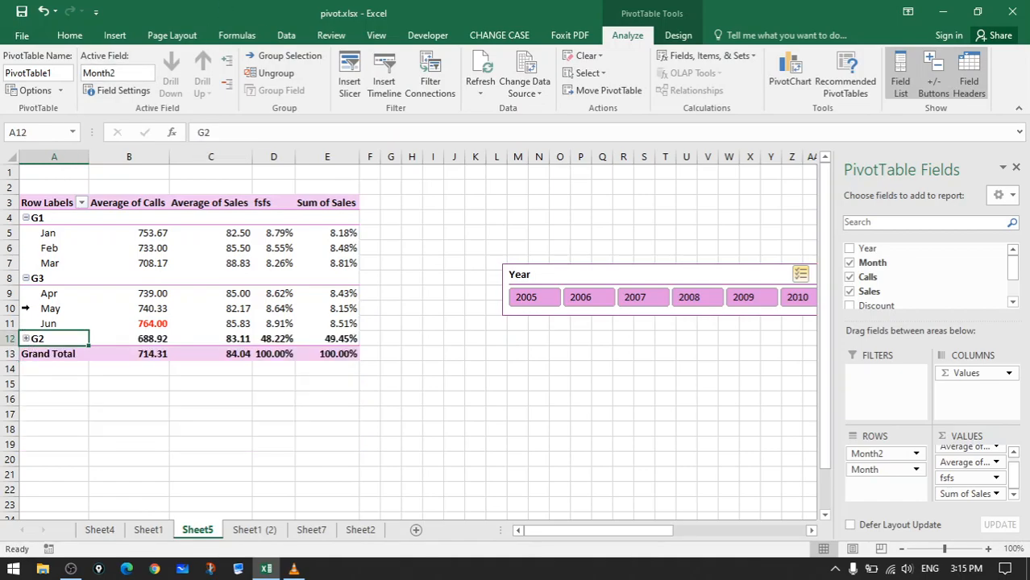
pyautogui.click(25, 278)
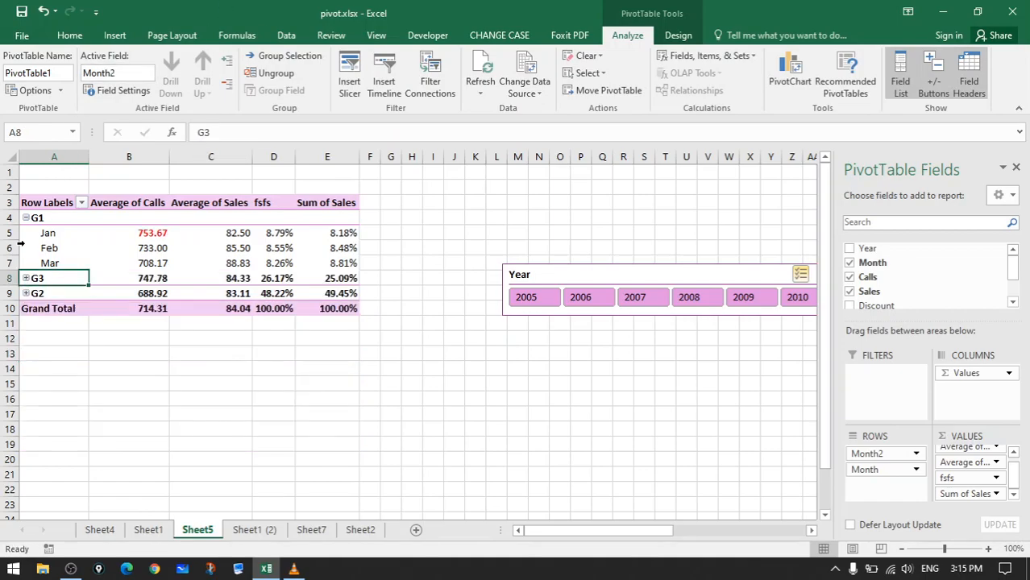
pyautogui.click(26, 217)
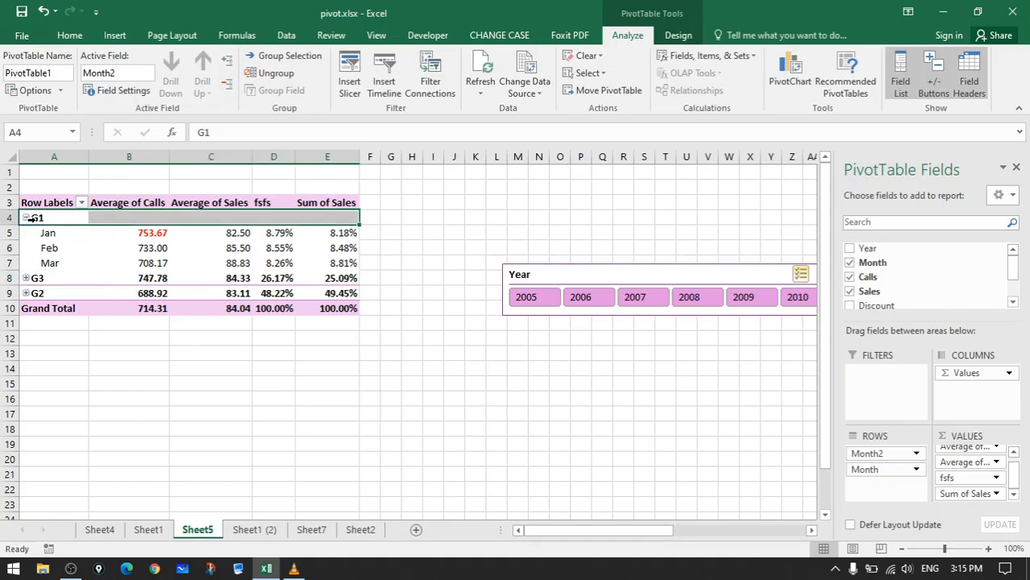
pyautogui.moveTo(68, 258); pyautogui.dragTo(33, 231)
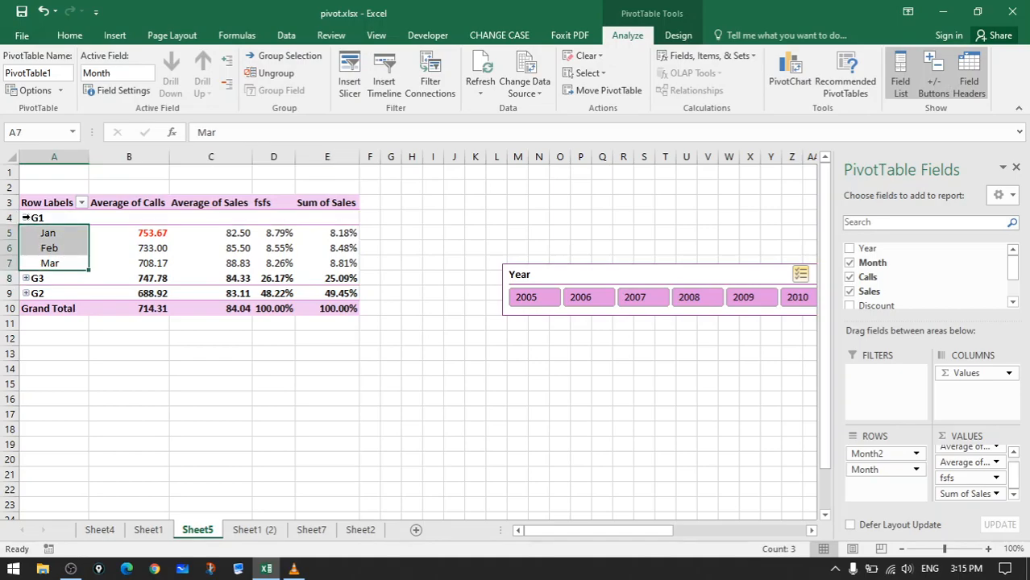
pyautogui.click(36, 218)
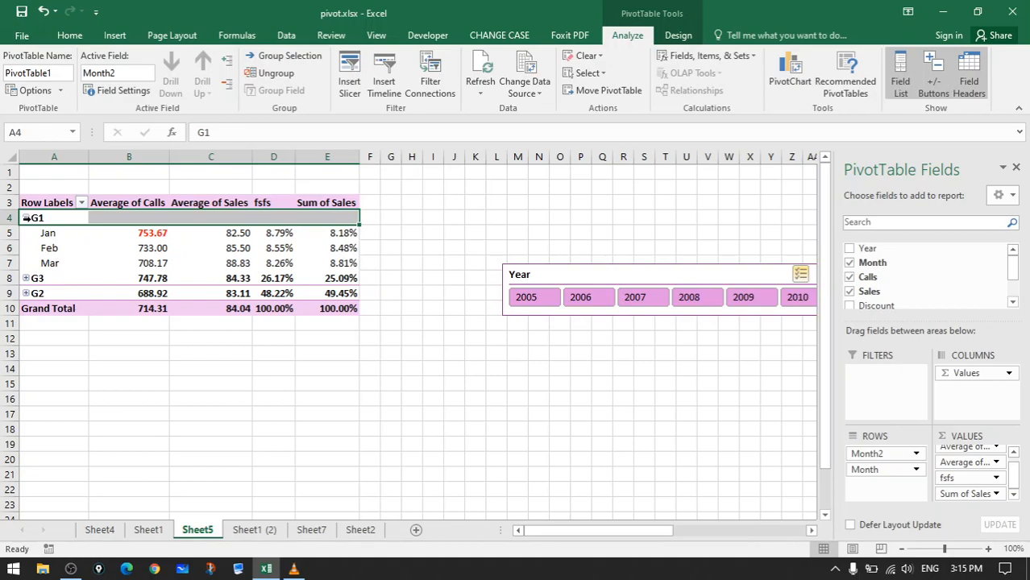
pyautogui.scroll(3, 248, 373)
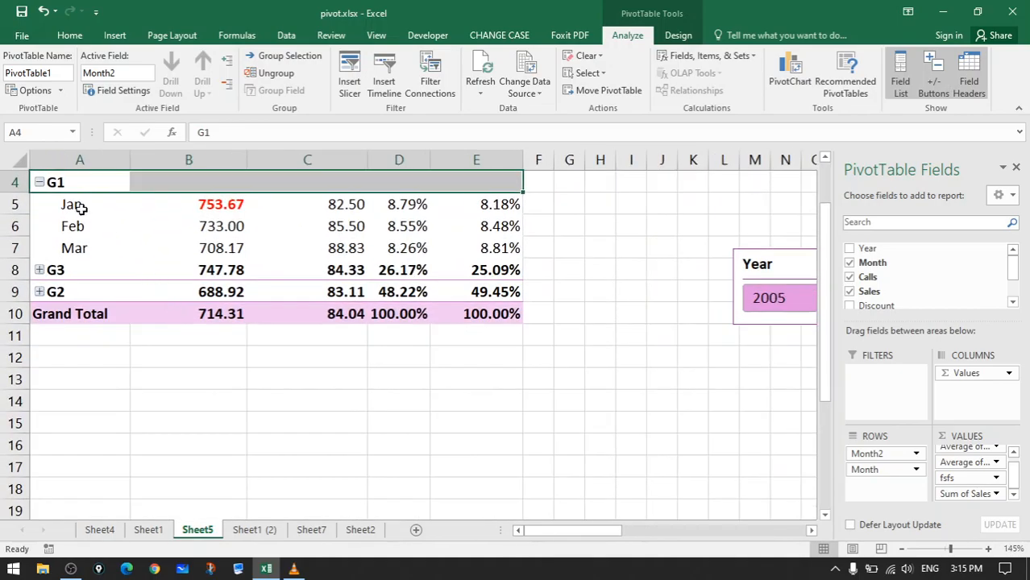
pyautogui.click(39, 182)
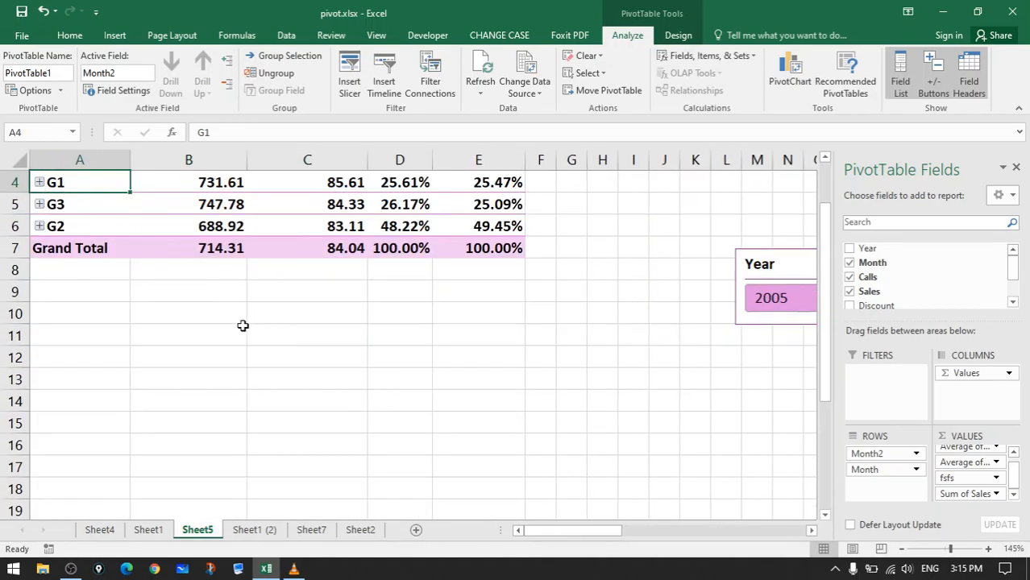
pyautogui.scroll(1, 149, 275)
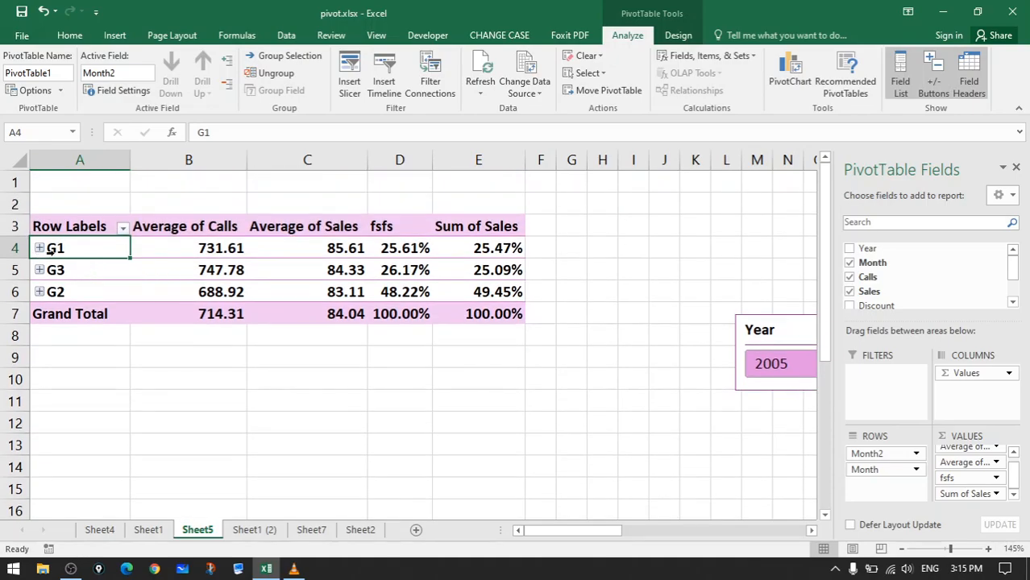
pyautogui.click(208, 252)
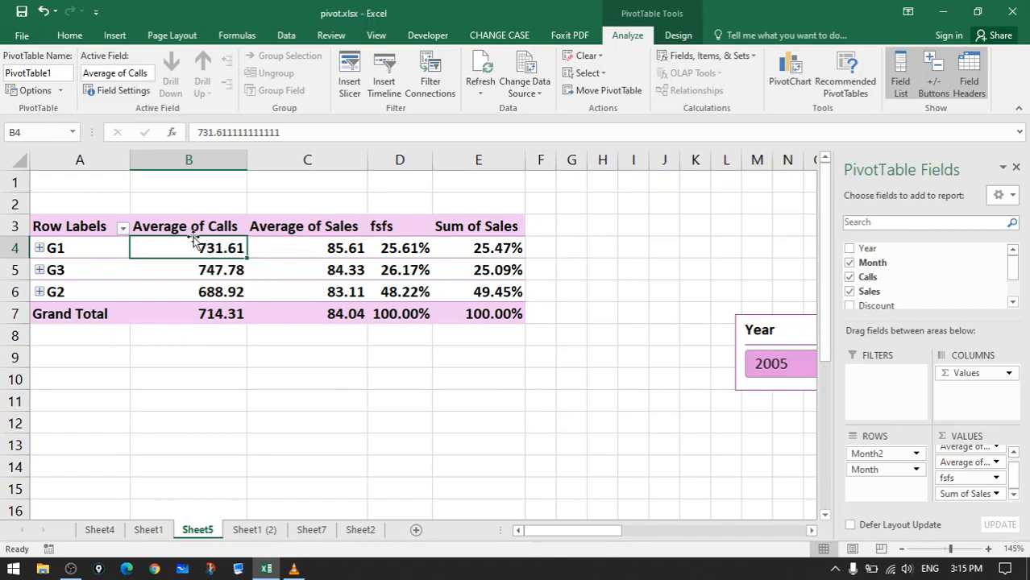
pyautogui.click(330, 255)
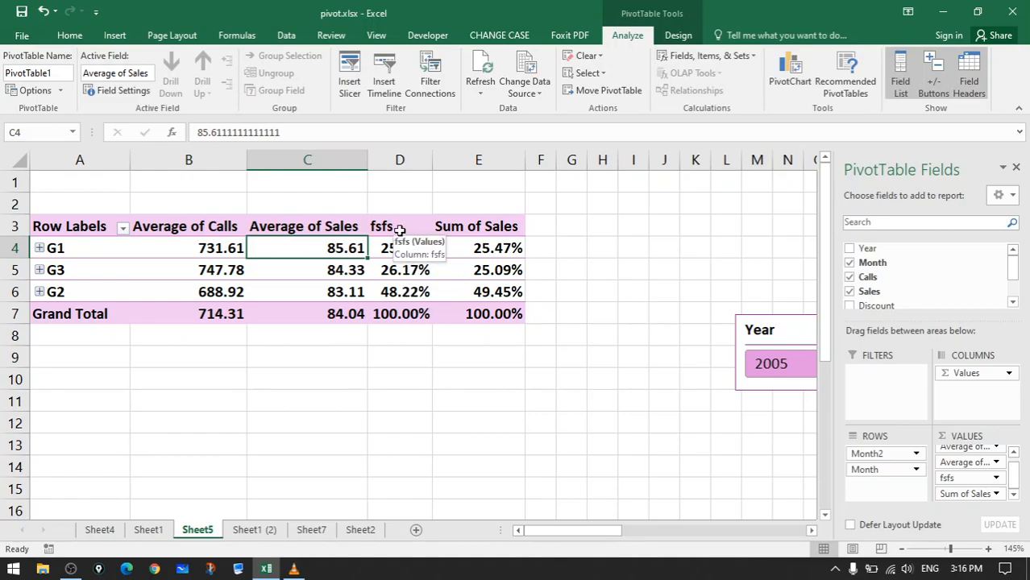
# - Expand the G1 group to list its months and hide the PivotTable's expand and collapse buttons
pyautogui.click(39, 248)
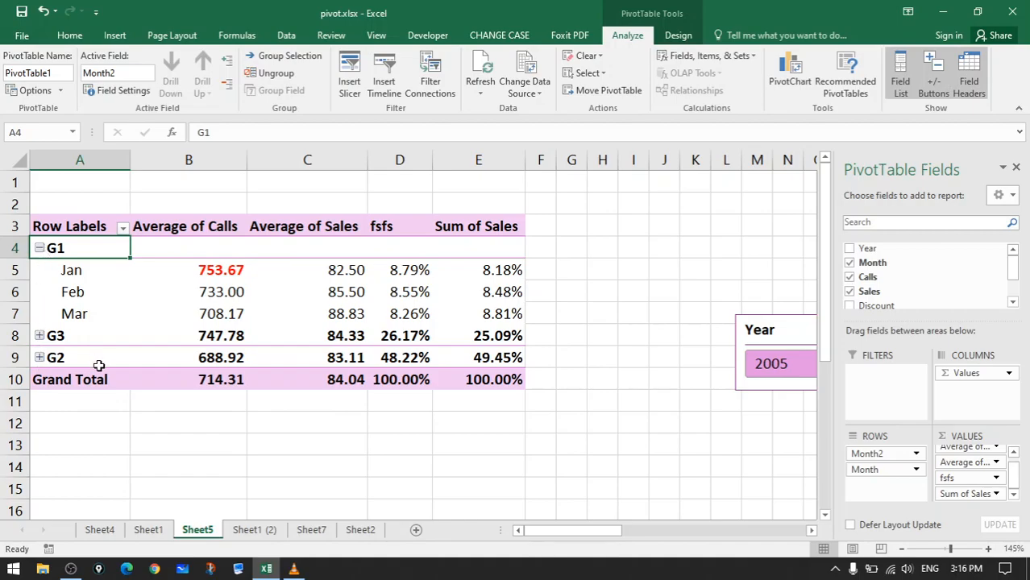
pyautogui.click(934, 75)
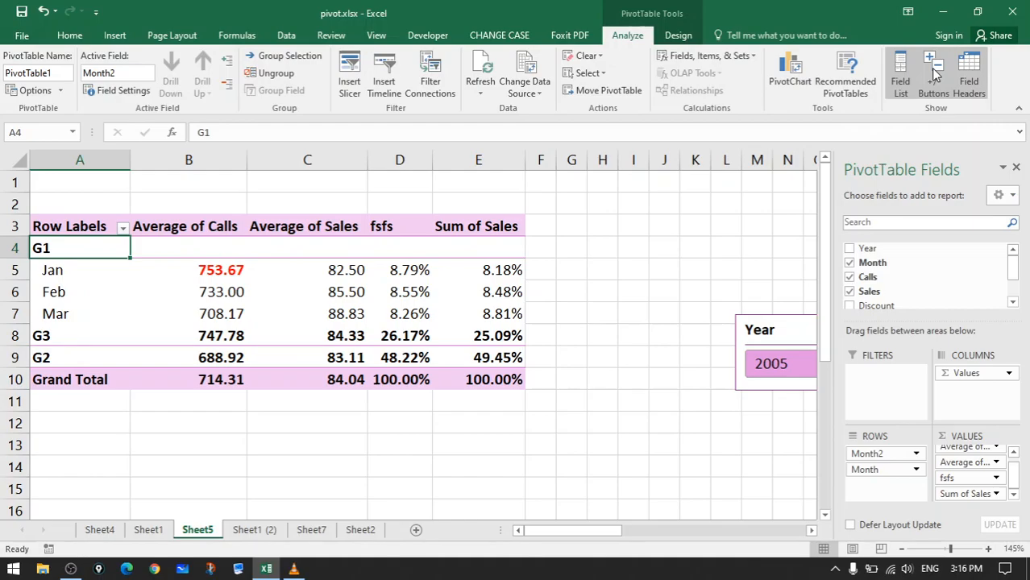
pyautogui.click(934, 77)
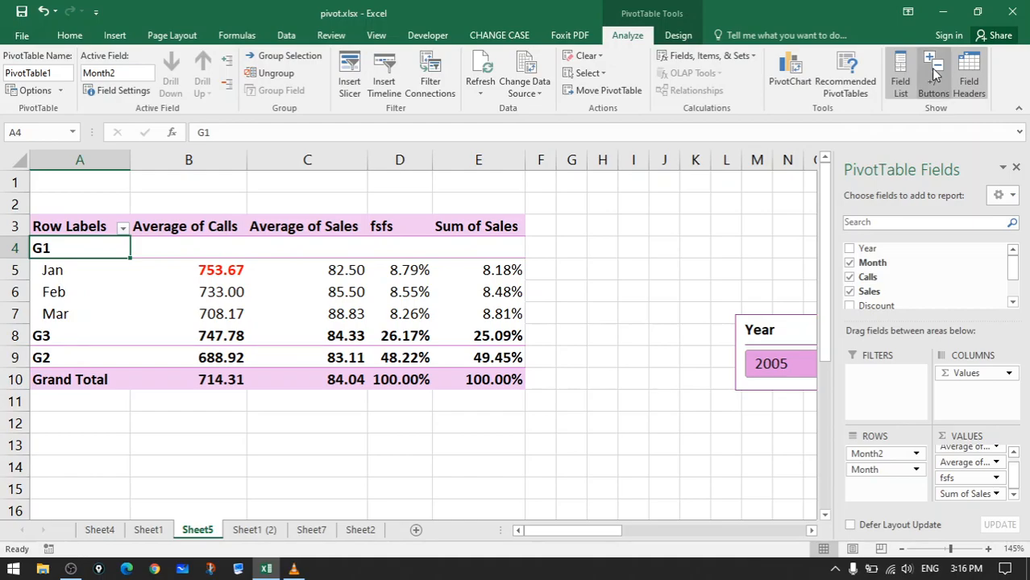
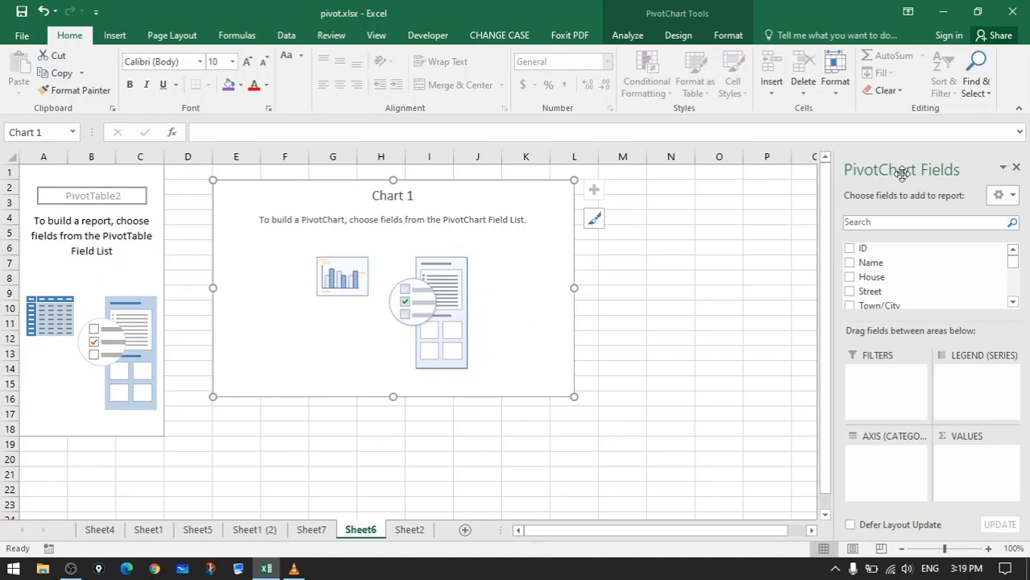
# - Undock the PivotChart field list on Sheet6, enlarge it over the worksheet and bring the Year and Salary fields into view
pyautogui.moveTo(902, 172); pyautogui.dragTo(329, 108)
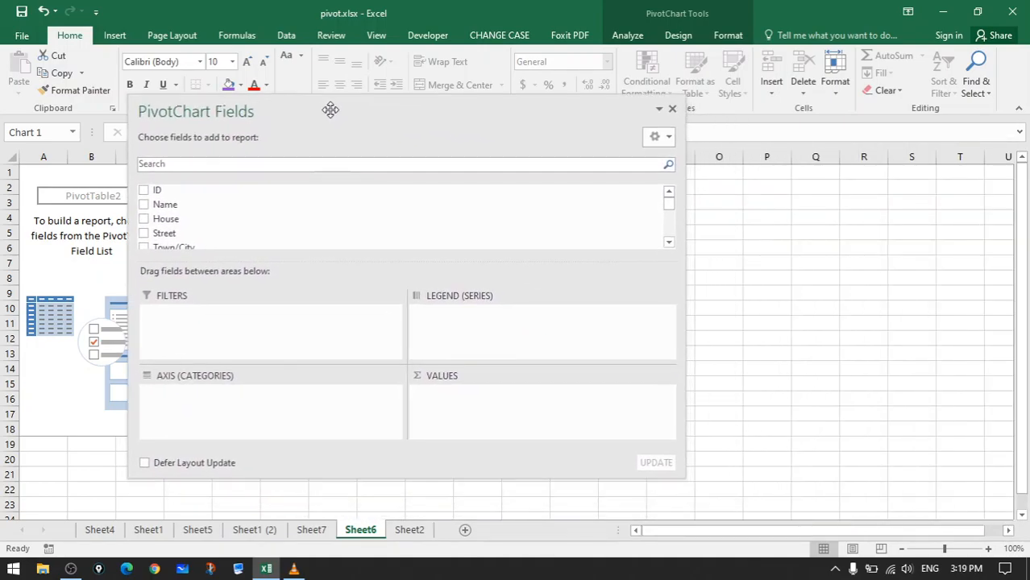
pyautogui.moveTo(682, 477); pyautogui.dragTo(893, 545)
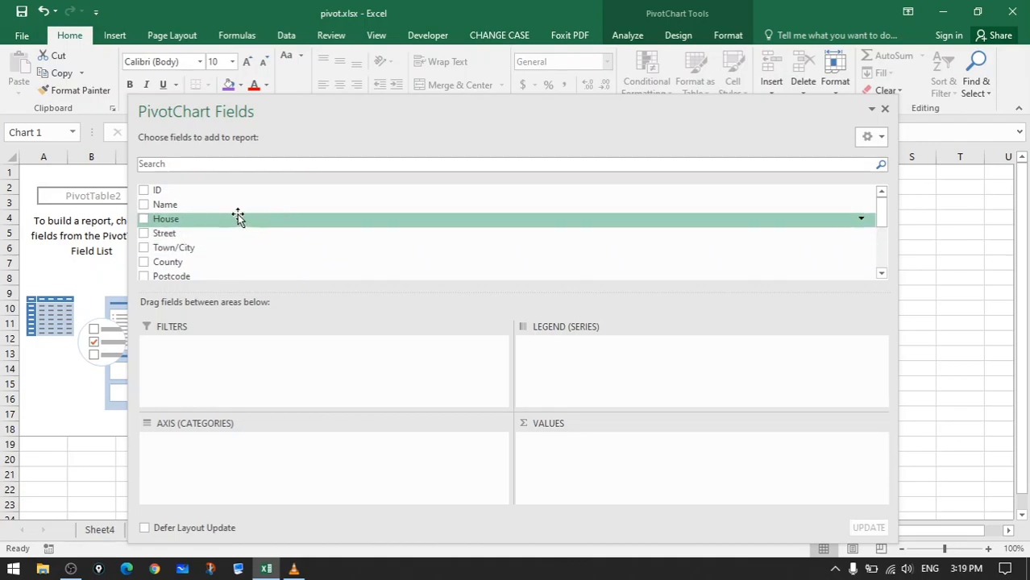
pyautogui.scroll(-3, 185, 242)
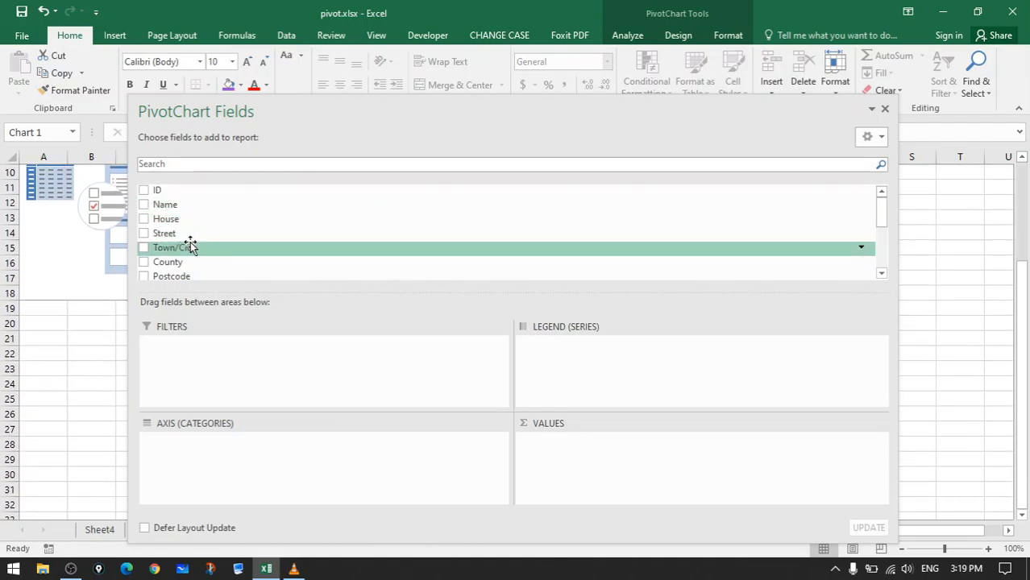
pyautogui.scroll(2, 206, 245)
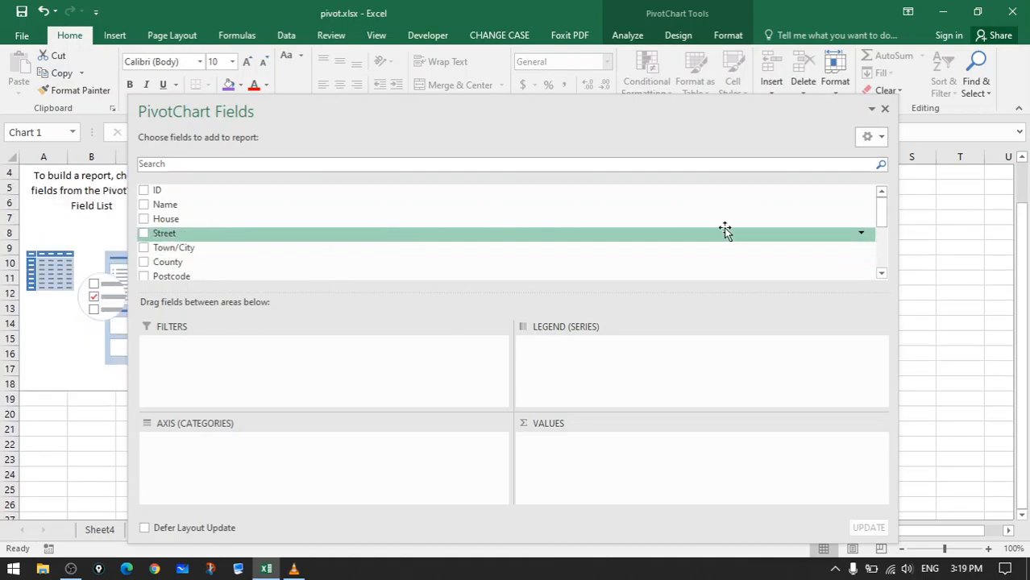
pyautogui.moveTo(890, 229)
pyautogui.mouseDown()
pyautogui.moveTo(885, 265)
pyautogui.moveTo(890, 246)
pyautogui.mouseUp()
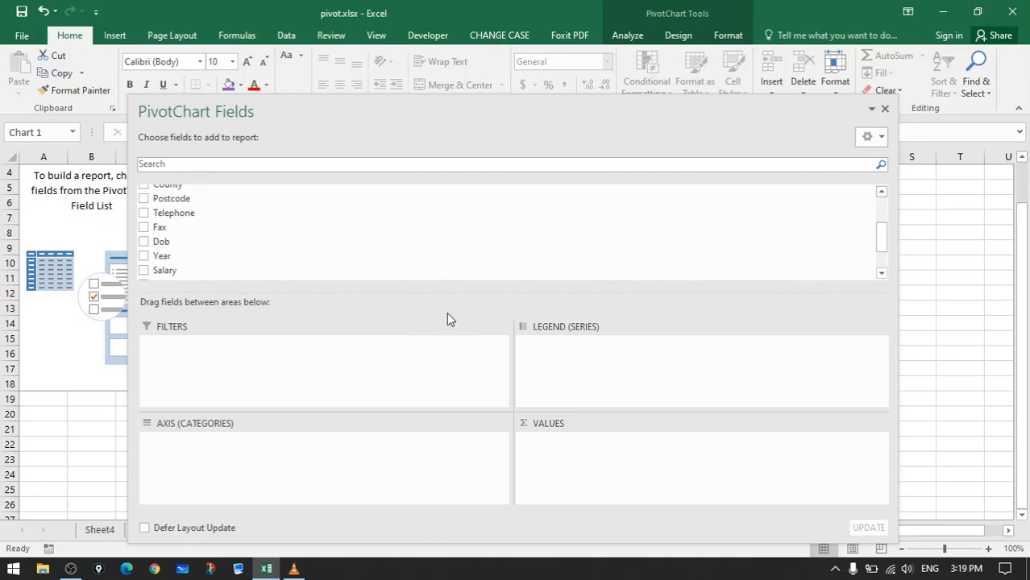
pyautogui.moveTo(312, 110); pyautogui.dragTo(324, 46)
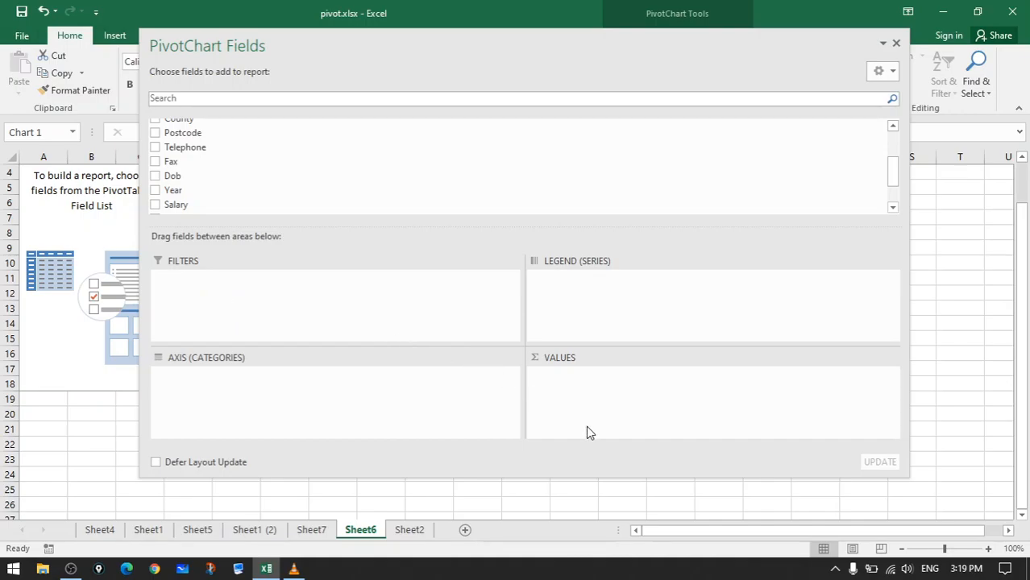
# - Examine the Total Employees, Department Wise Salary and Marital Status charts on Sheet7, closing the floating PivotChart field list, and return to Sheet6
pyautogui.moveTo(346, 50); pyautogui.dragTo(613, 71)
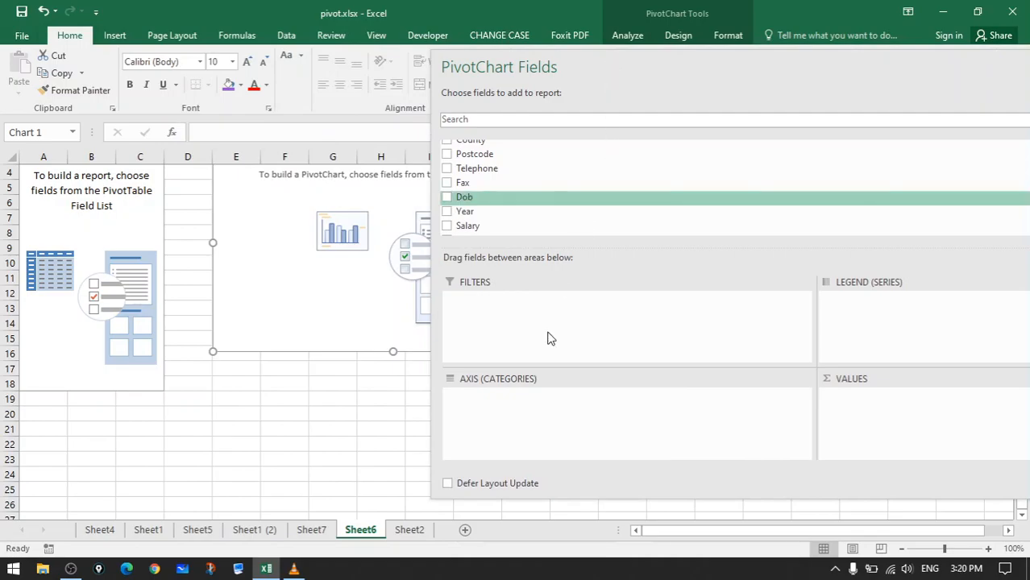
pyautogui.click(320, 529)
pyautogui.moveTo(567, 75); pyautogui.dragTo(165, 108)
pyautogui.click(785, 101)
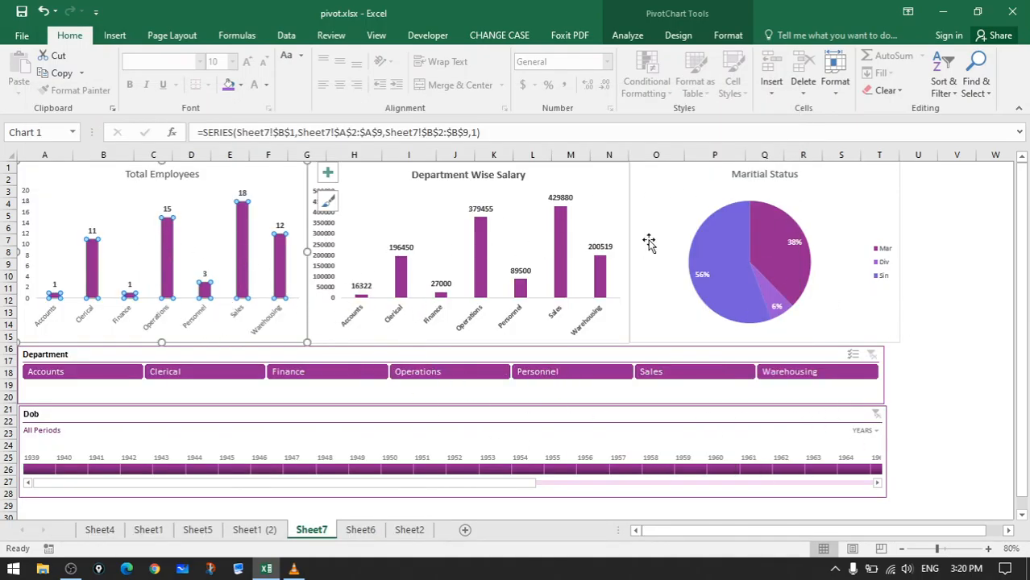
pyautogui.click(220, 218)
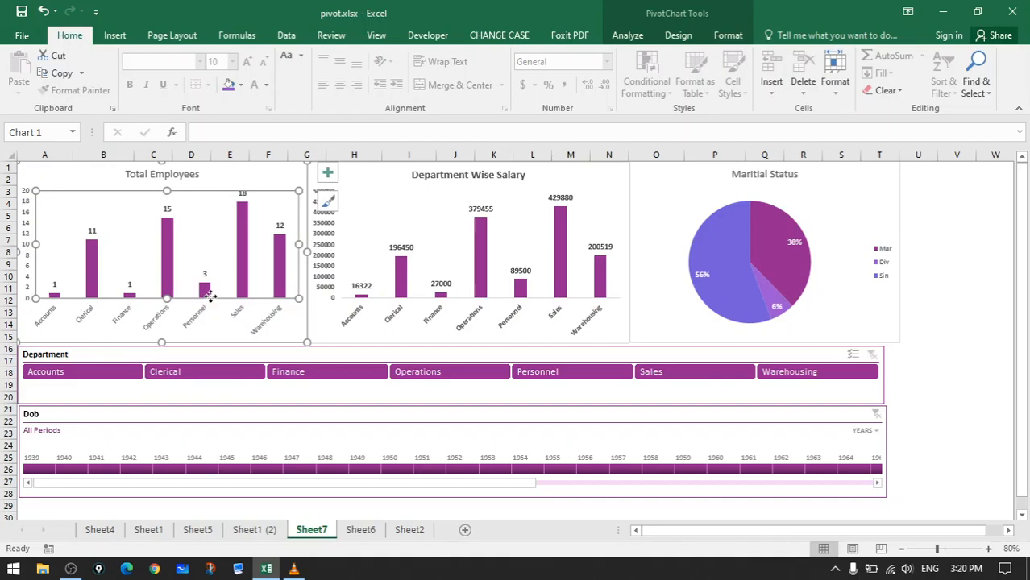
pyautogui.click(367, 530)
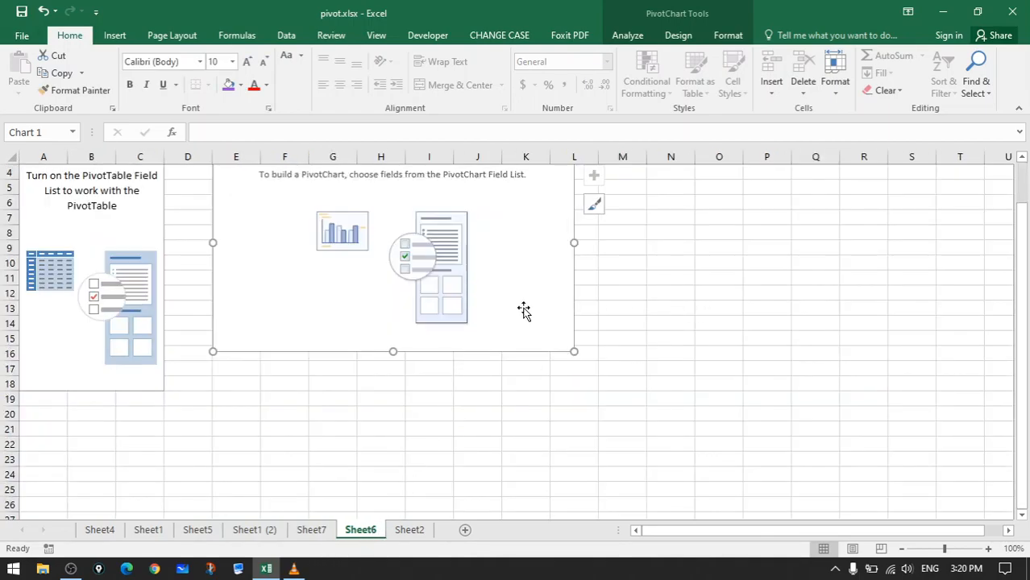
# - Put Department on the PivotChart's axis and Salary in its legend, and move the chart down to uncover the PivotTable headers
pyautogui.scroll(1, 557, 306)
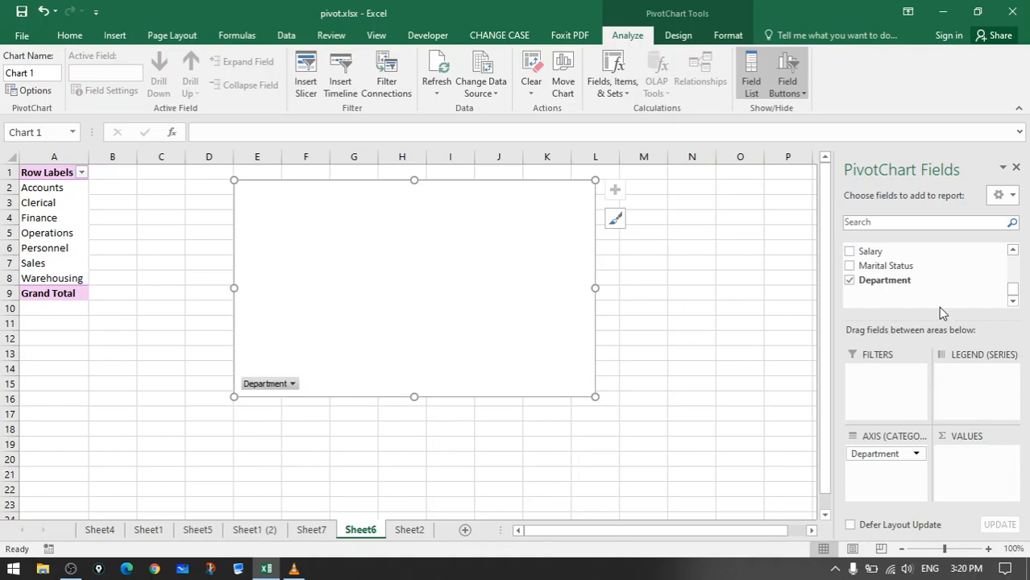
pyautogui.moveTo(880, 255); pyautogui.dragTo(973, 390)
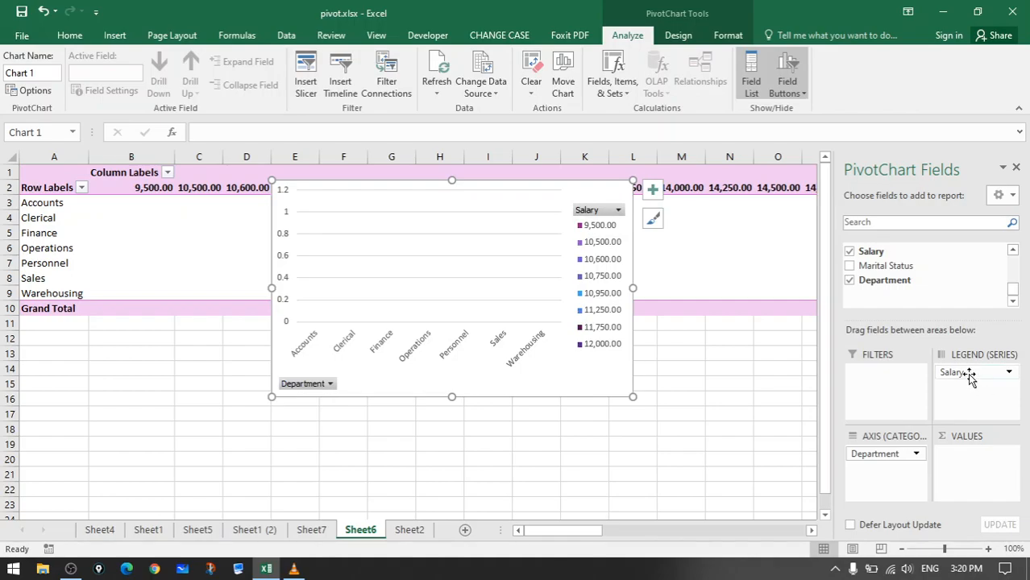
pyautogui.moveTo(453, 214); pyautogui.dragTo(473, 312)
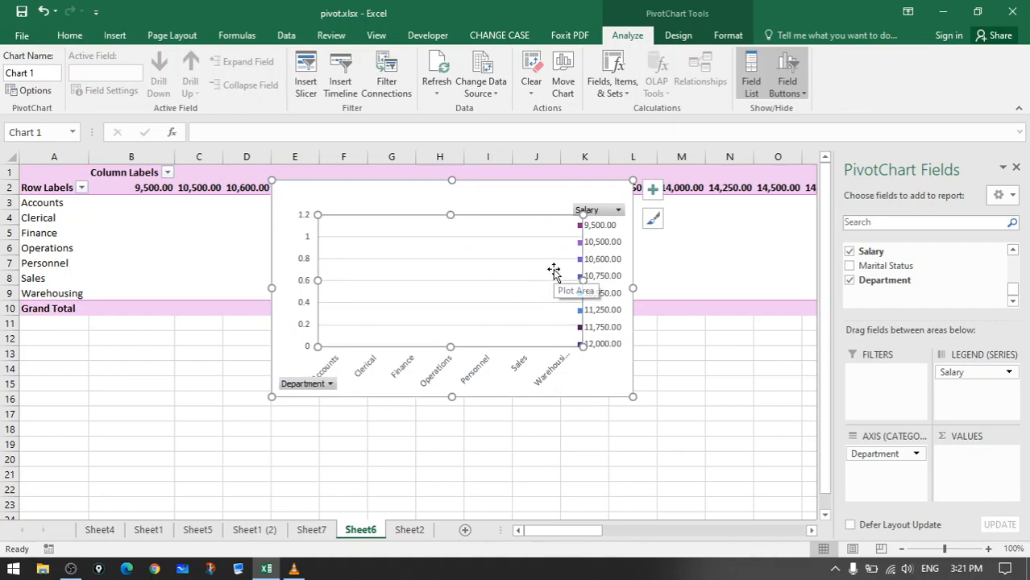
pyautogui.moveTo(618, 375); pyautogui.dragTo(607, 460)
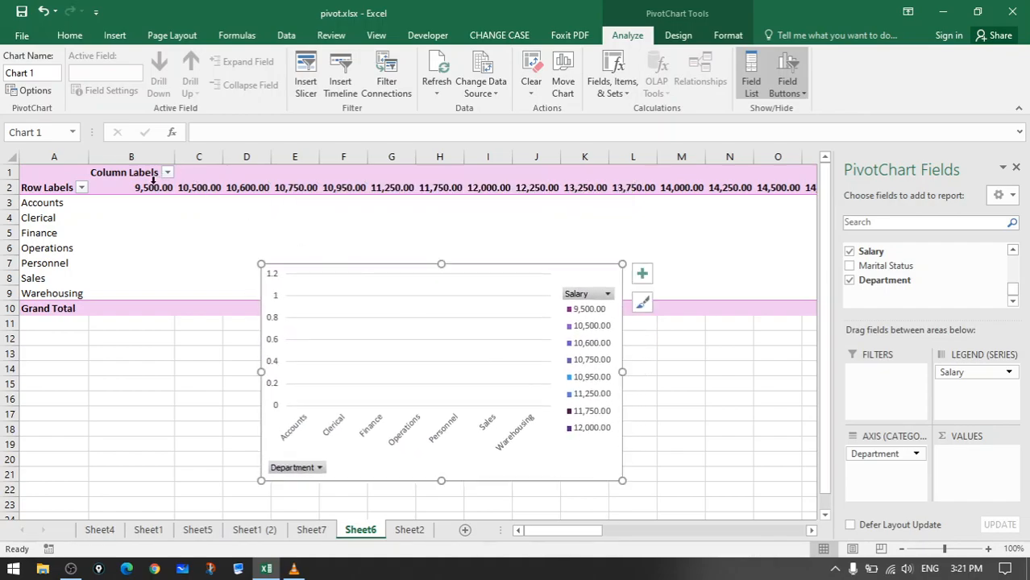
# - Switch Salary from the legend to the values area and place the PivotChart directly beside the PivotTable
pyautogui.moveTo(964, 369); pyautogui.dragTo(969, 463)
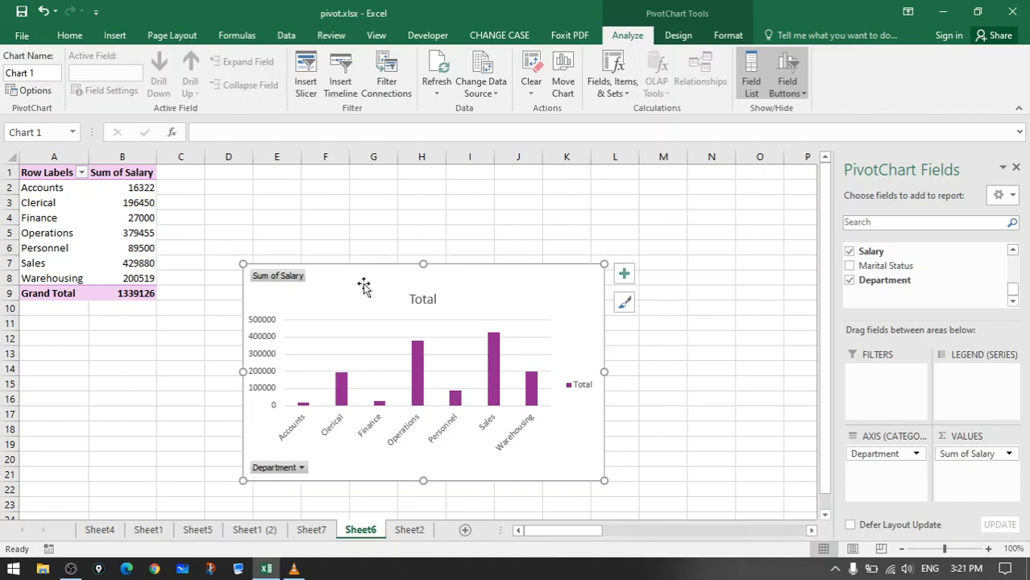
pyautogui.moveTo(548, 313); pyautogui.dragTo(455, 202)
pyautogui.click(496, 235)
pyautogui.click(334, 240)
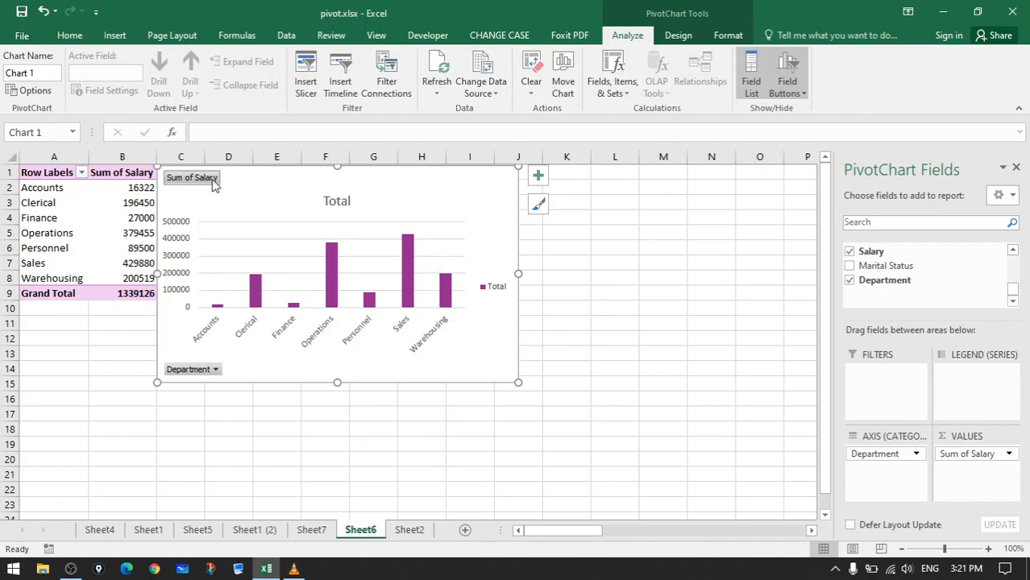
# - Try removing the Department field from the PivotChart, and undo the removal
pyautogui.rightClick(214, 183)
pyautogui.click(279, 203)
pyautogui.rightClick(216, 369)
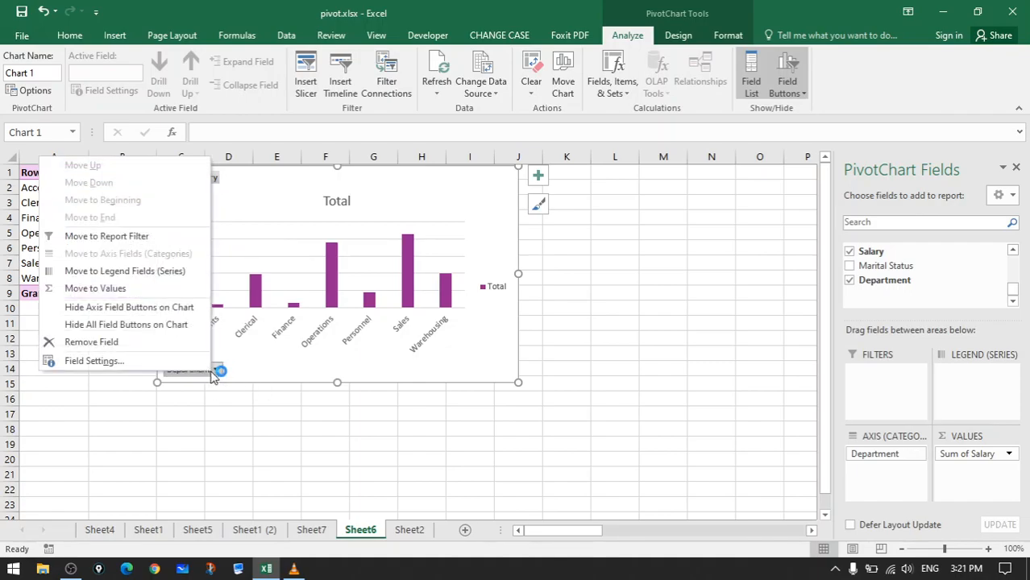
pyautogui.click(171, 347)
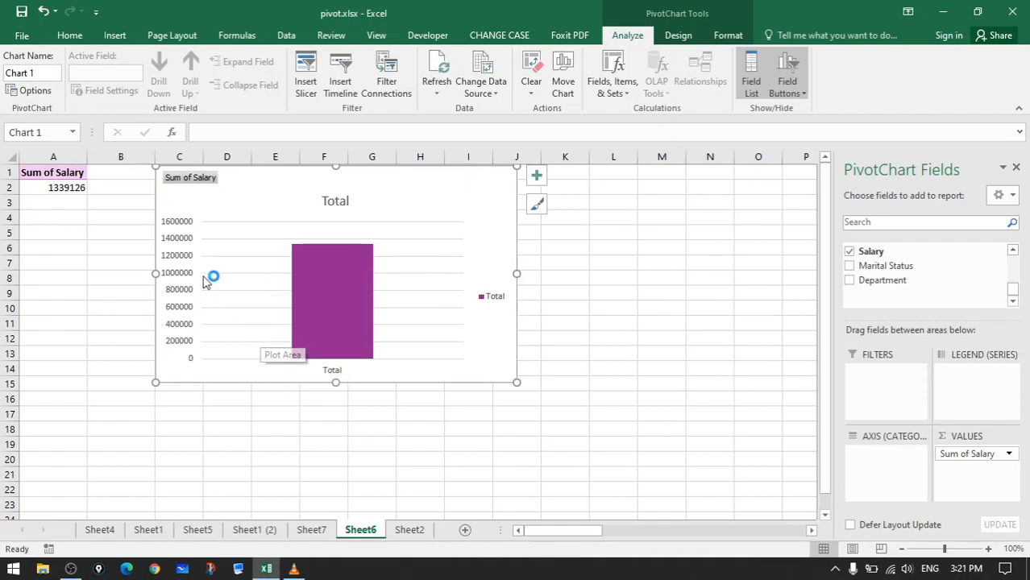
pyautogui.hotkey('ctrl', 'z')
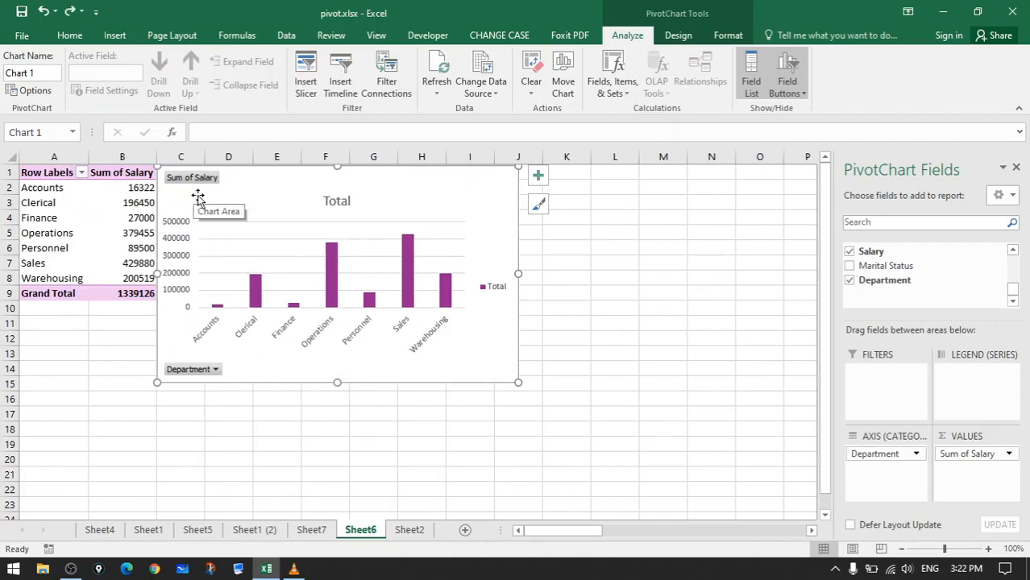
# - Delete the salary chart's horizontal gridlines and hide all field buttons on it
pyautogui.click(264, 246)
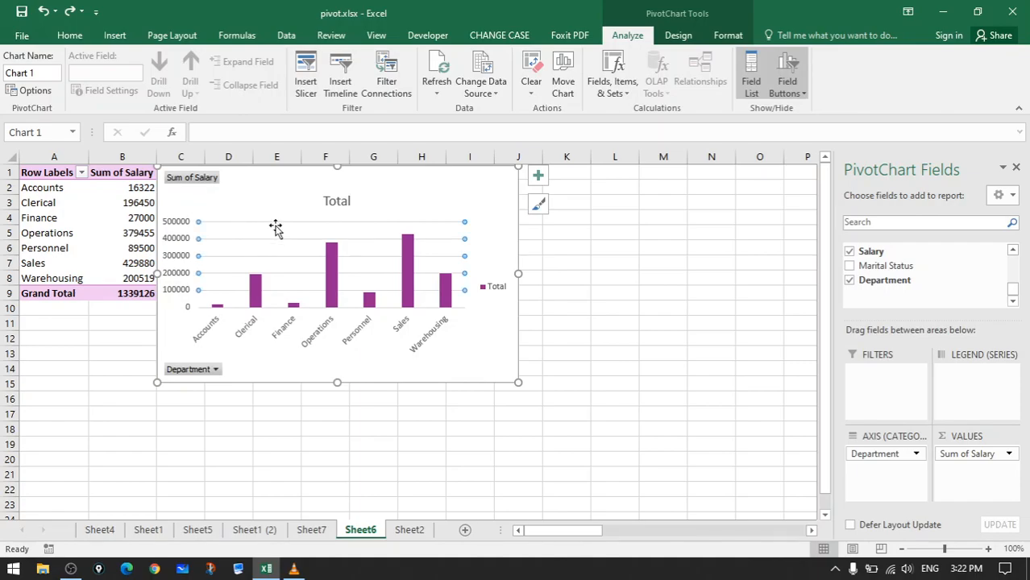
pyautogui.press('Delete')
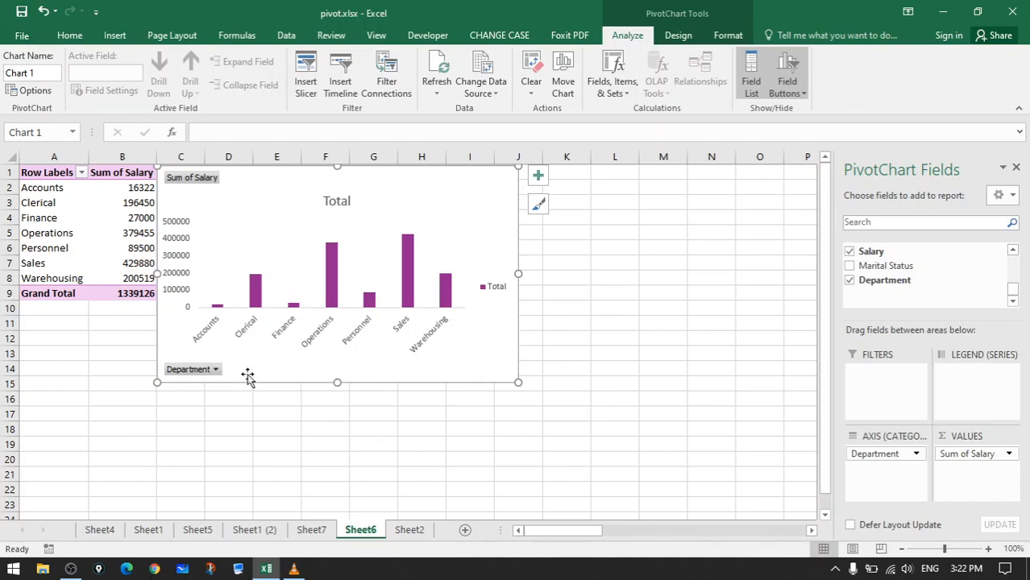
pyautogui.rightClick(207, 376)
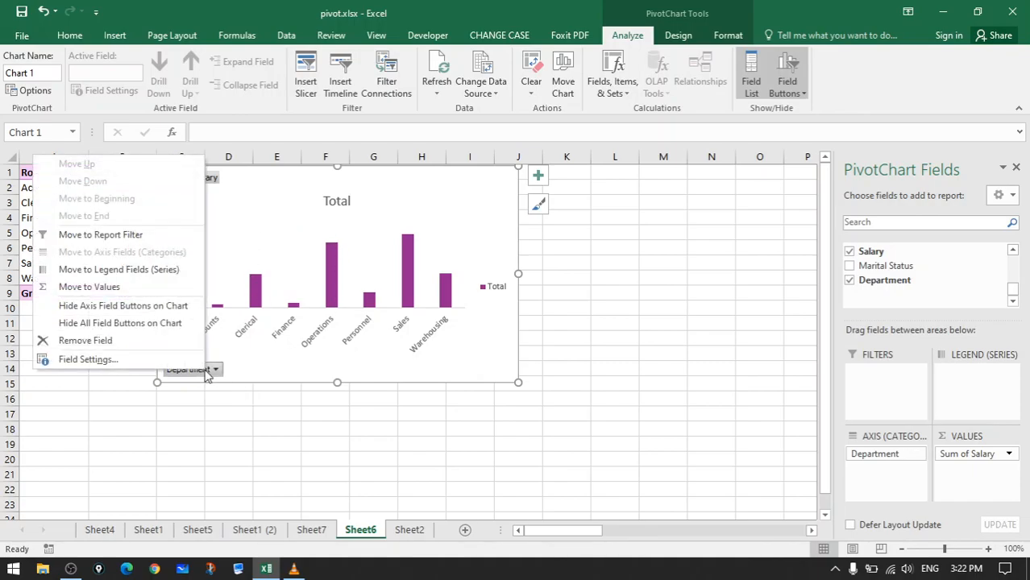
pyautogui.click(126, 325)
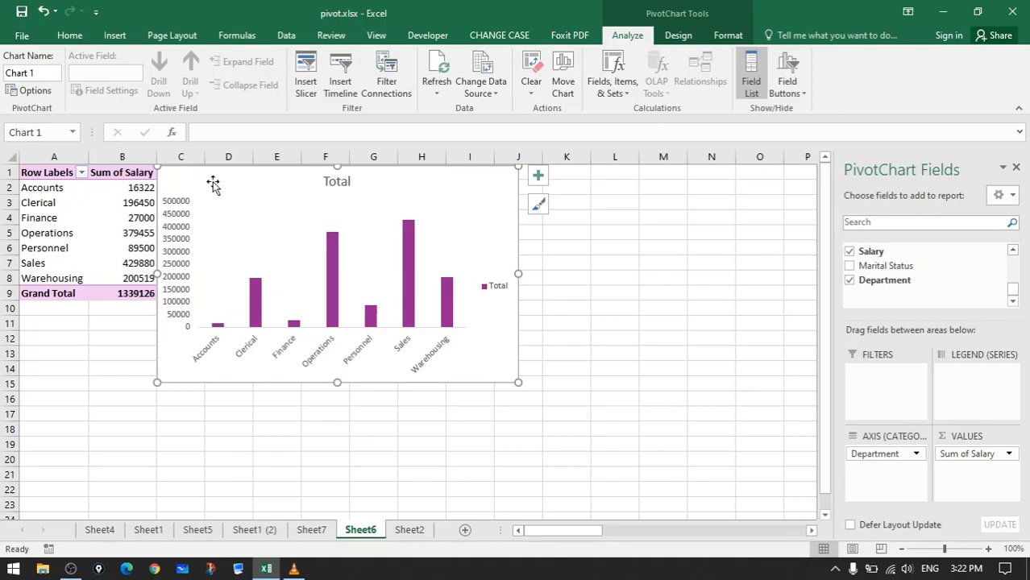
# - Move the salary chart over its PivotTable so that it starts at column A of Sheet6
pyautogui.moveTo(490, 363); pyautogui.dragTo(353, 365)
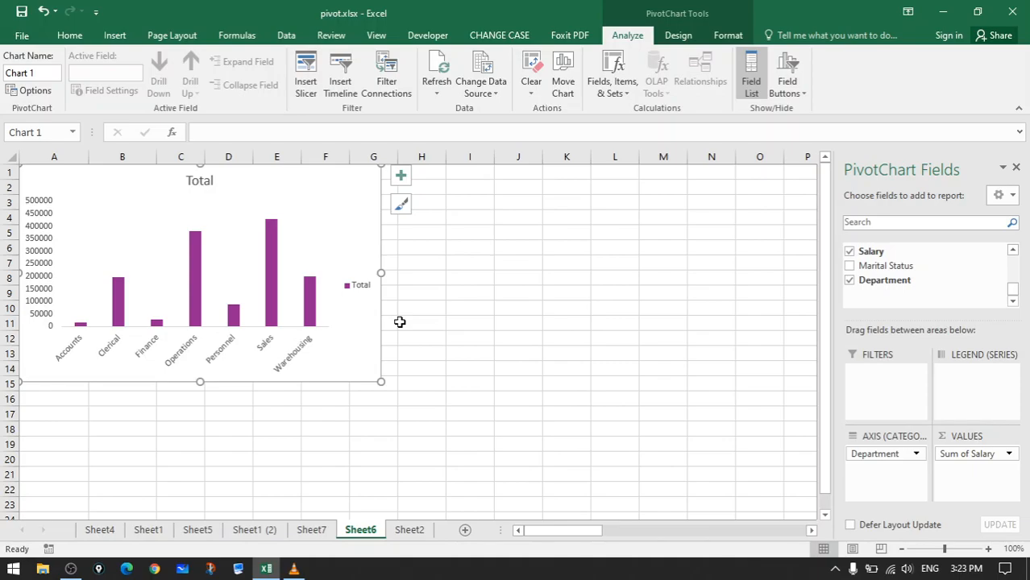
pyautogui.click(517, 308)
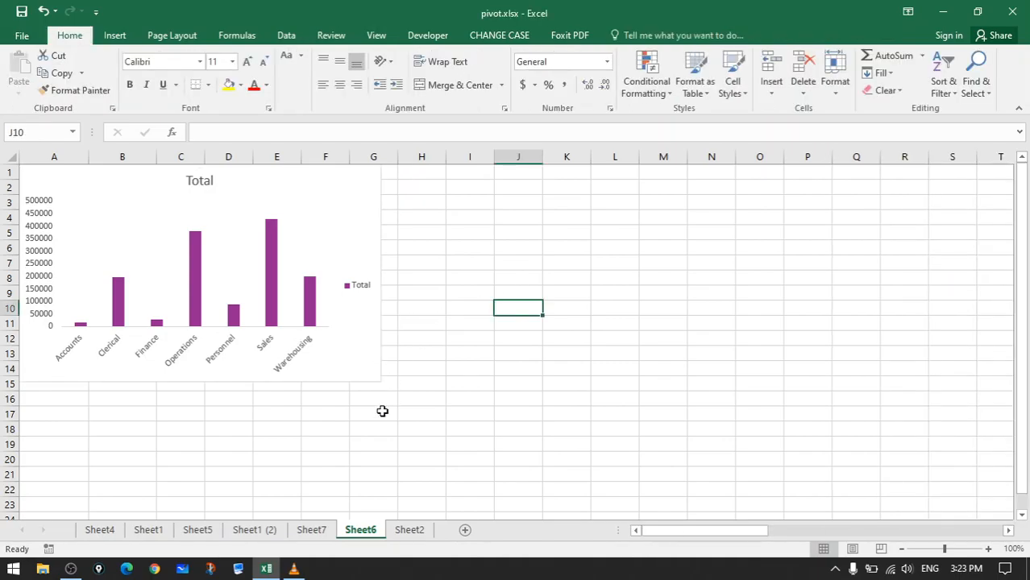
# - Start a new PivotChart from the Sheet2 employee data, using the range Sheet2!$A$1:$N$62
pyautogui.click(321, 529)
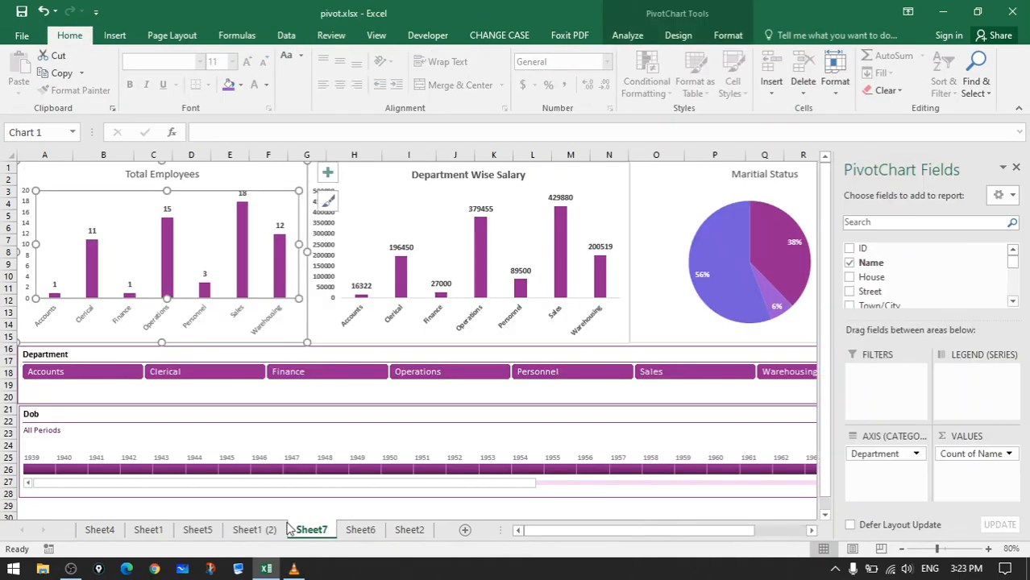
pyautogui.hotkey('ctrl', 'pageup')
pyautogui.hotkey('ctrl', 'pageup')
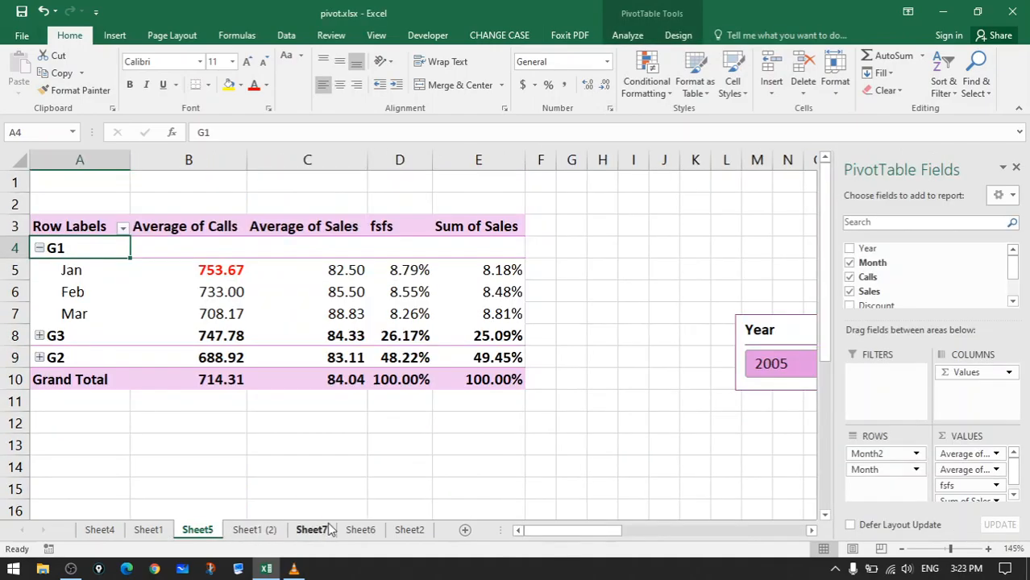
pyautogui.click(411, 530)
pyautogui.click(329, 381)
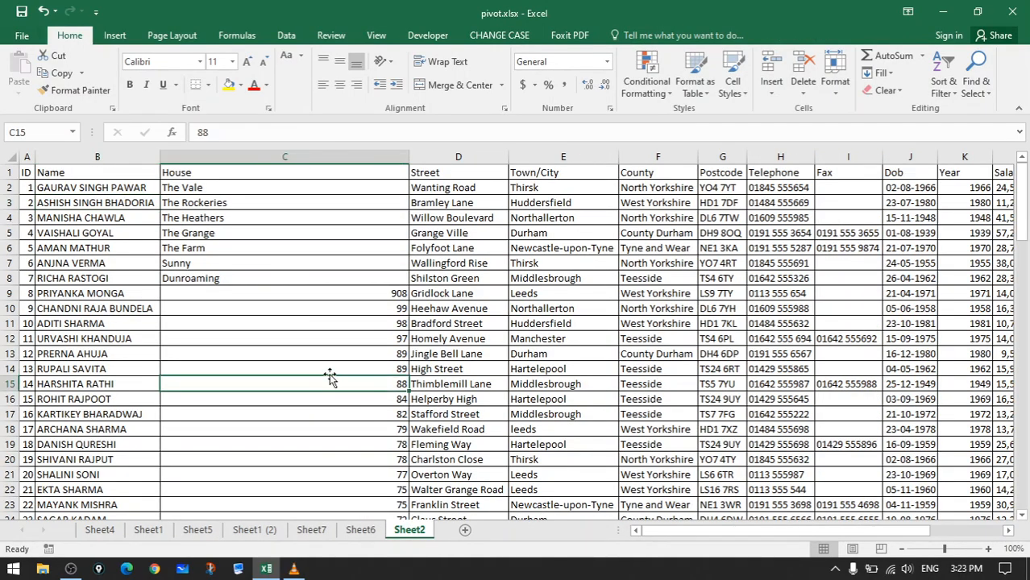
pyautogui.click(115, 38)
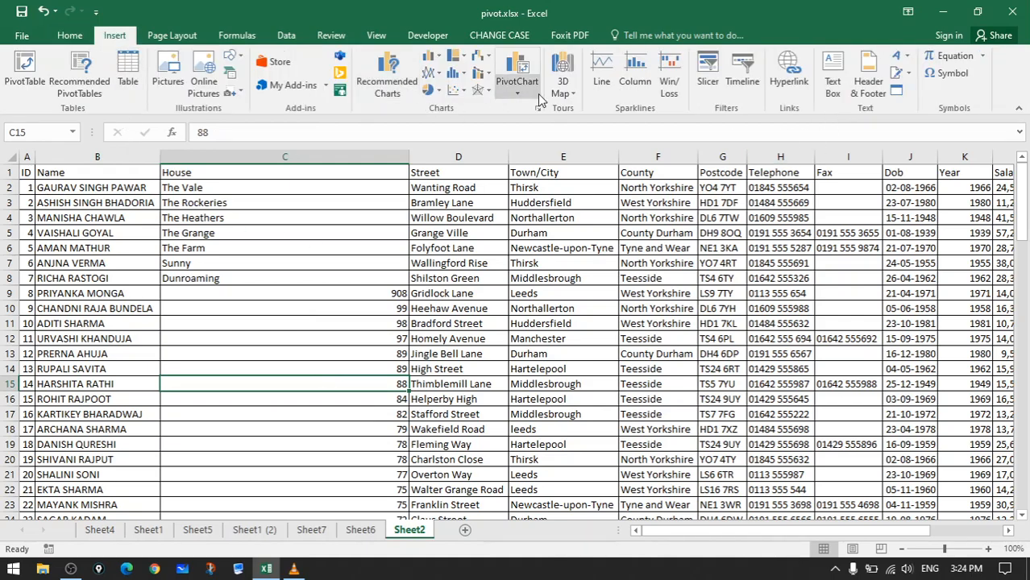
pyautogui.click(520, 71)
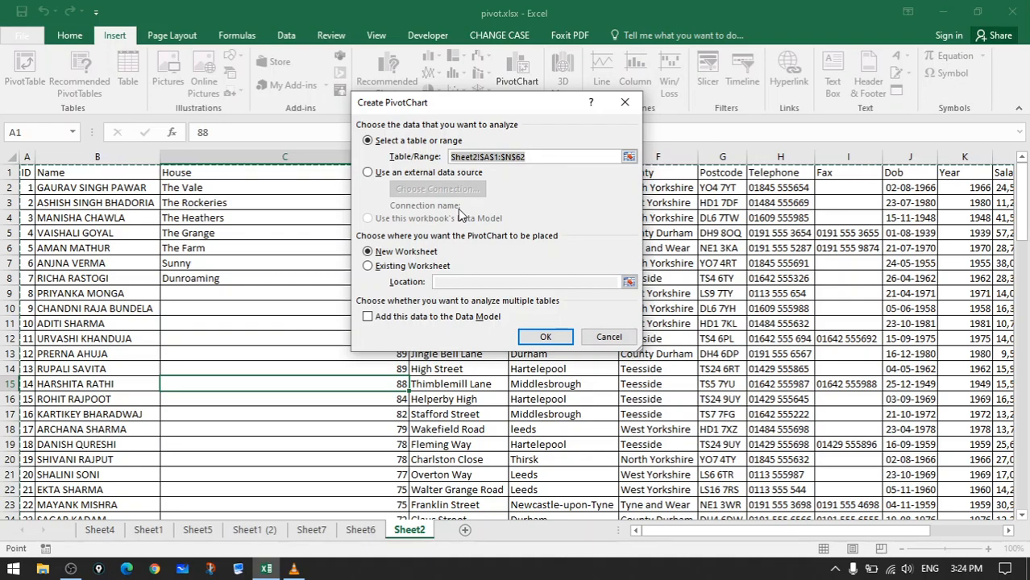
# - Place the new PivotChart on the existing worksheet at Sheet6!$H$1 and create it
pyautogui.click(394, 272)
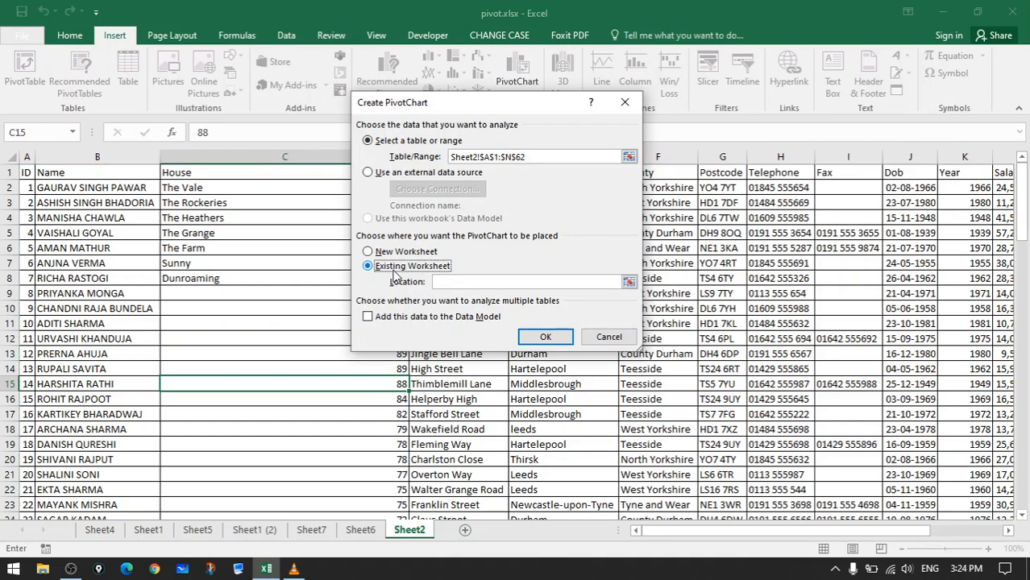
pyautogui.click(628, 282)
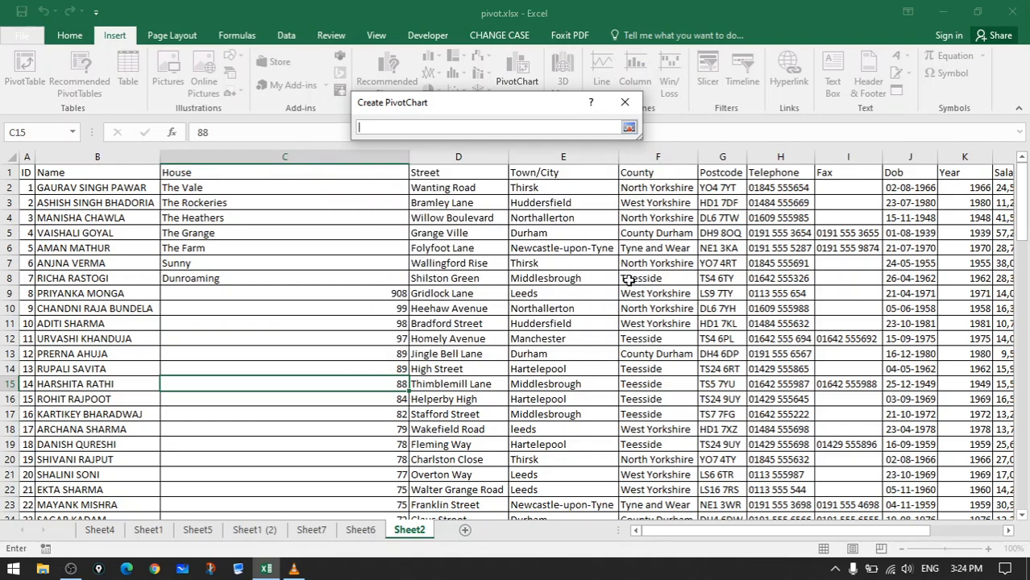
pyautogui.click(361, 532)
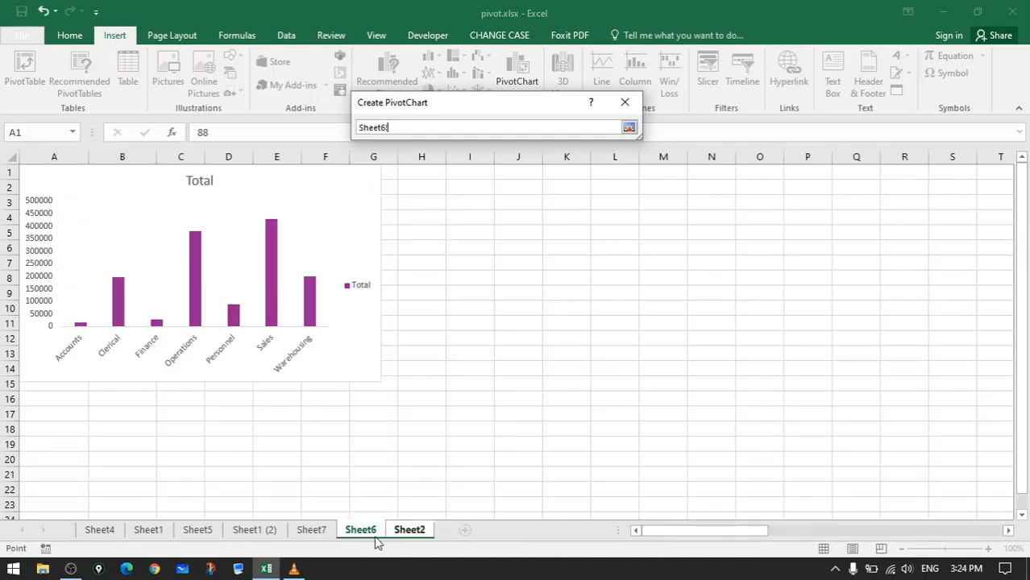
pyautogui.click(429, 173)
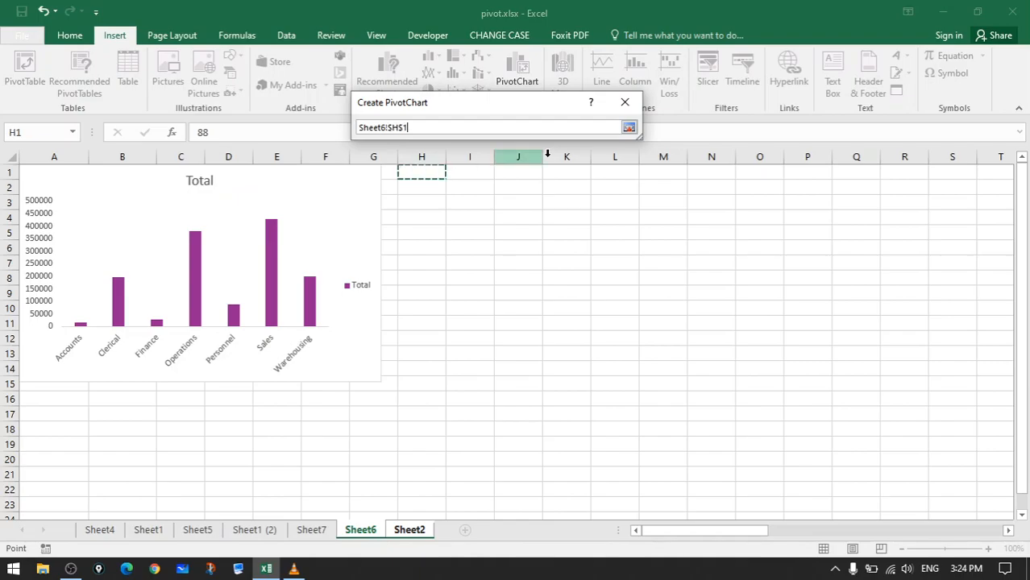
pyautogui.click(629, 128)
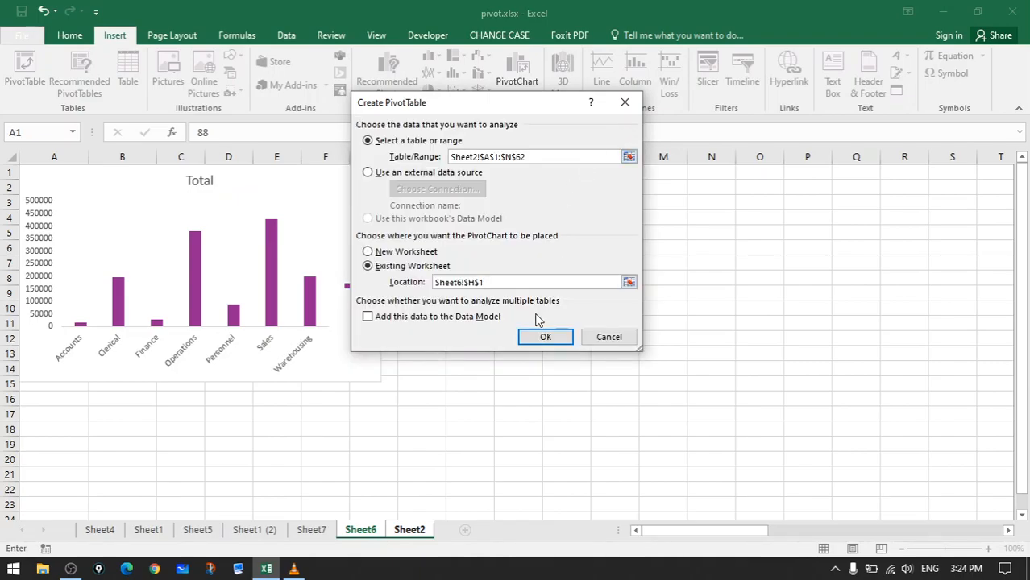
pyautogui.click(545, 337)
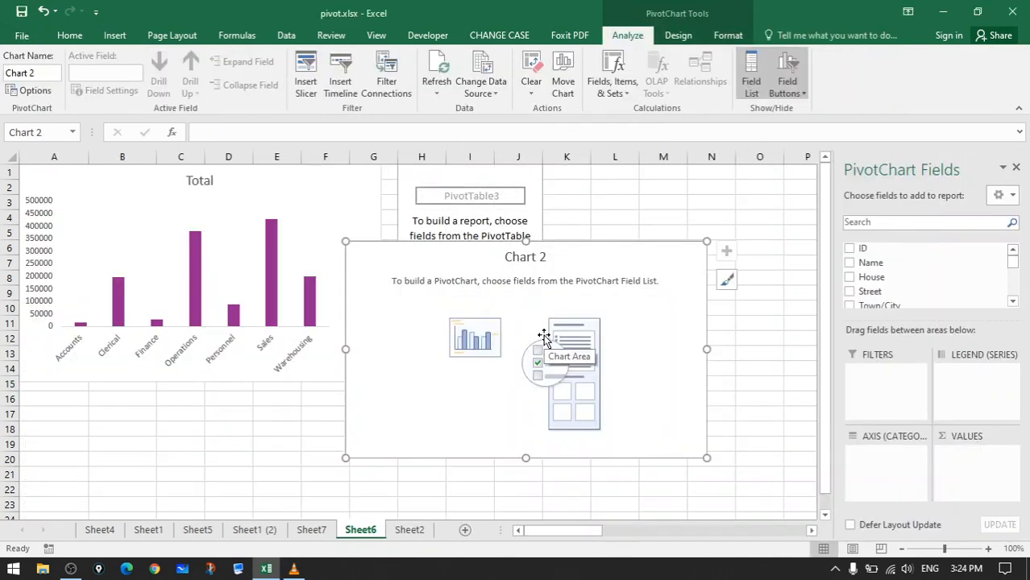
# - Move the new empty chart up beside the salary chart and put Marital Status on its axis
pyautogui.moveTo(502, 271); pyautogui.dragTo(568, 208)
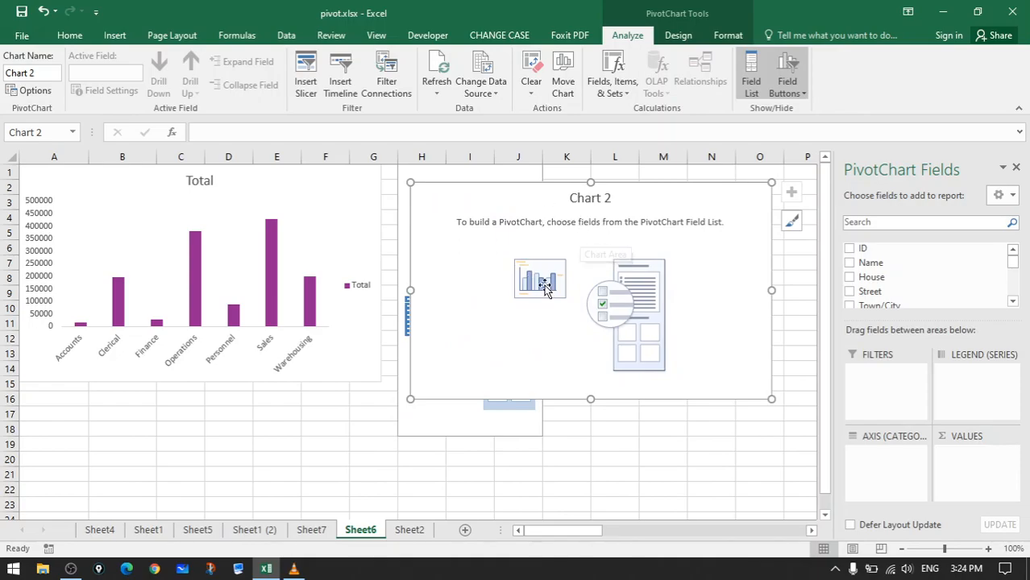
pyautogui.scroll(-3, 942, 303)
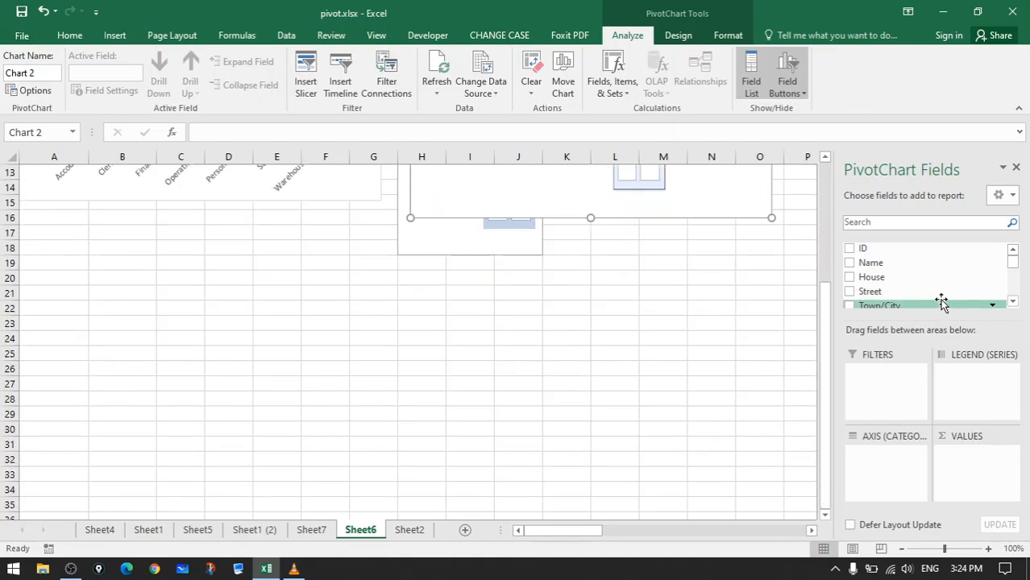
pyautogui.scroll(3, 782, 339)
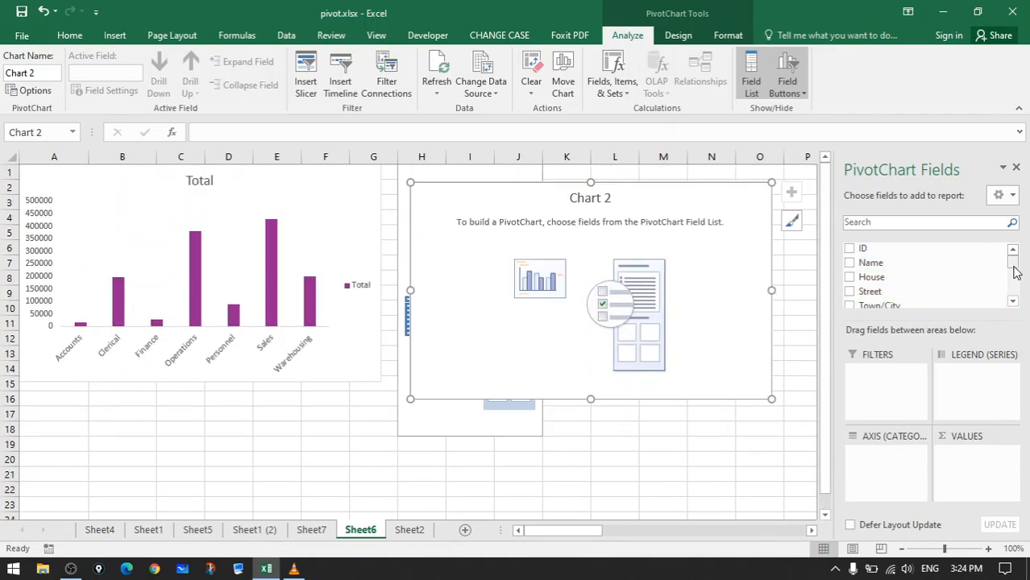
pyautogui.moveTo(1012, 263); pyautogui.dragTo(1015, 296)
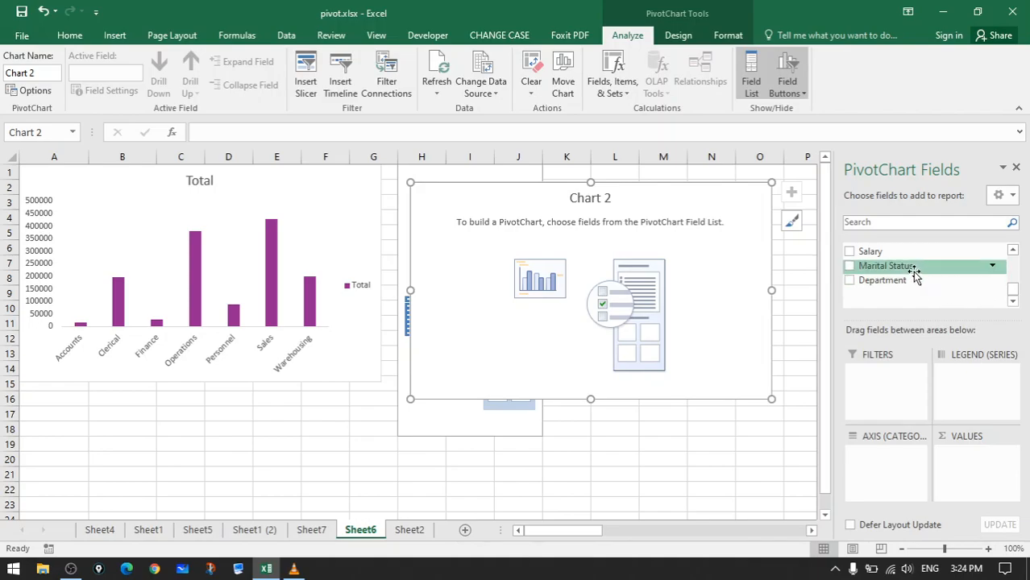
pyautogui.moveTo(910, 268); pyautogui.dragTo(895, 433)
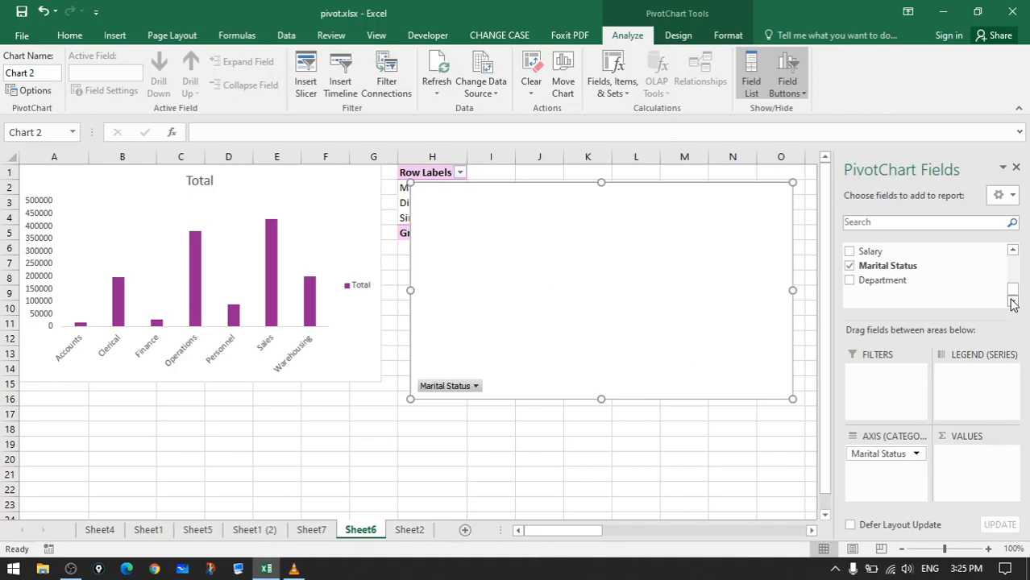
# - Add the Department field to the values of the marital status chart
pyautogui.moveTo(895, 282); pyautogui.dragTo(982, 482)
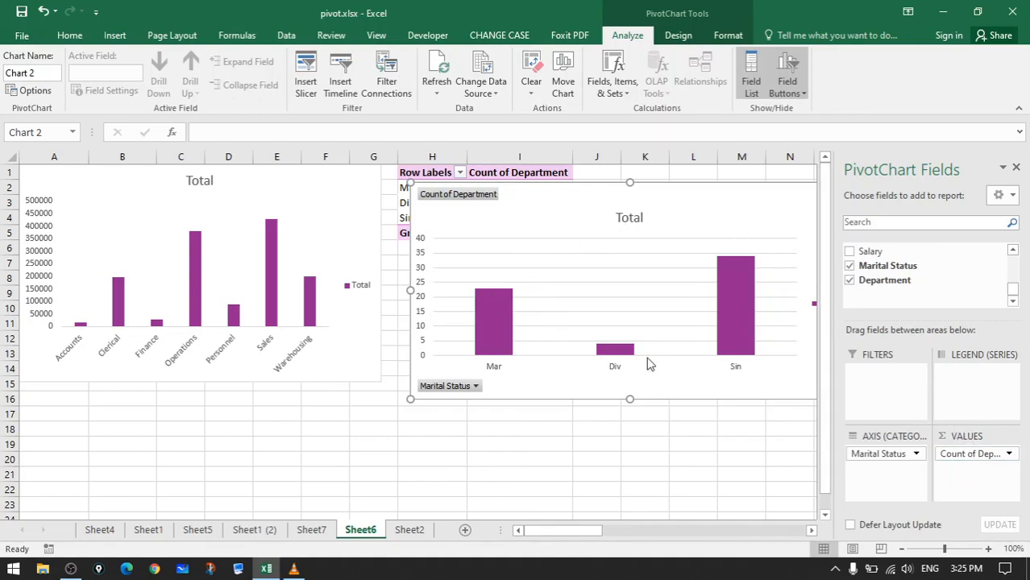
pyautogui.moveTo(741, 312)
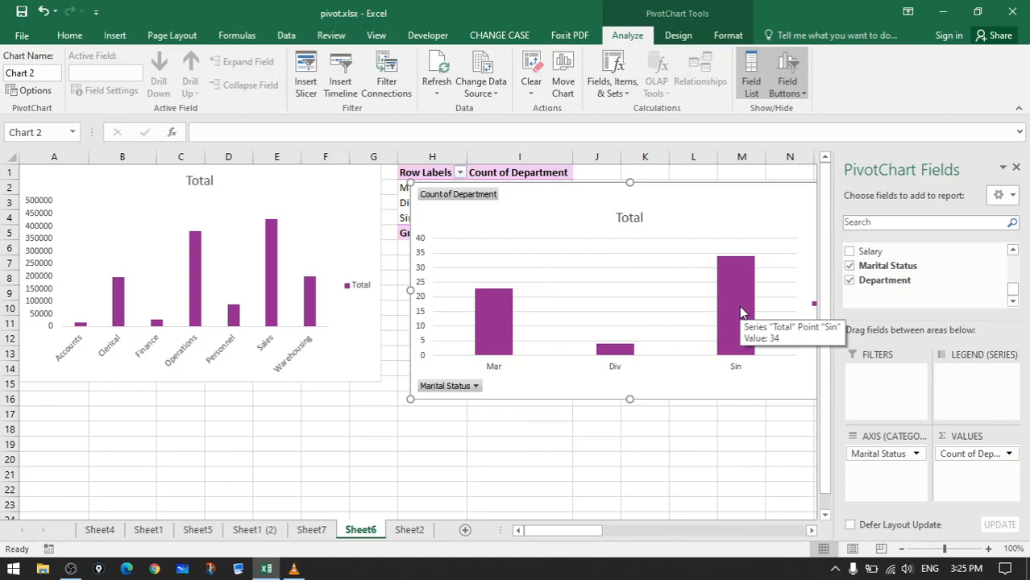
pyautogui.click(689, 474)
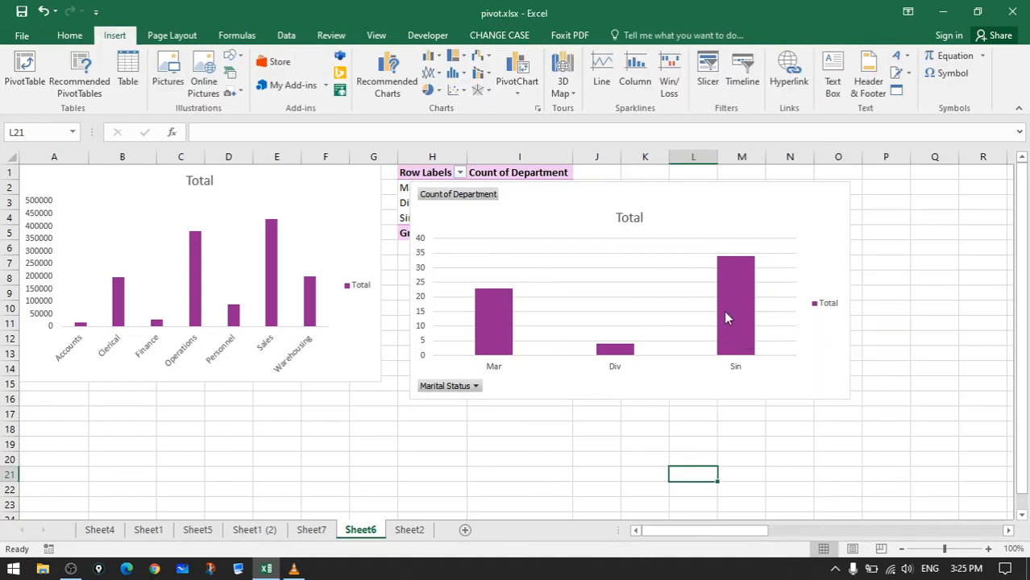
# - Change the marital status chart to a 3-D pie and move it clear of its PivotTable's values
pyautogui.click(732, 314)
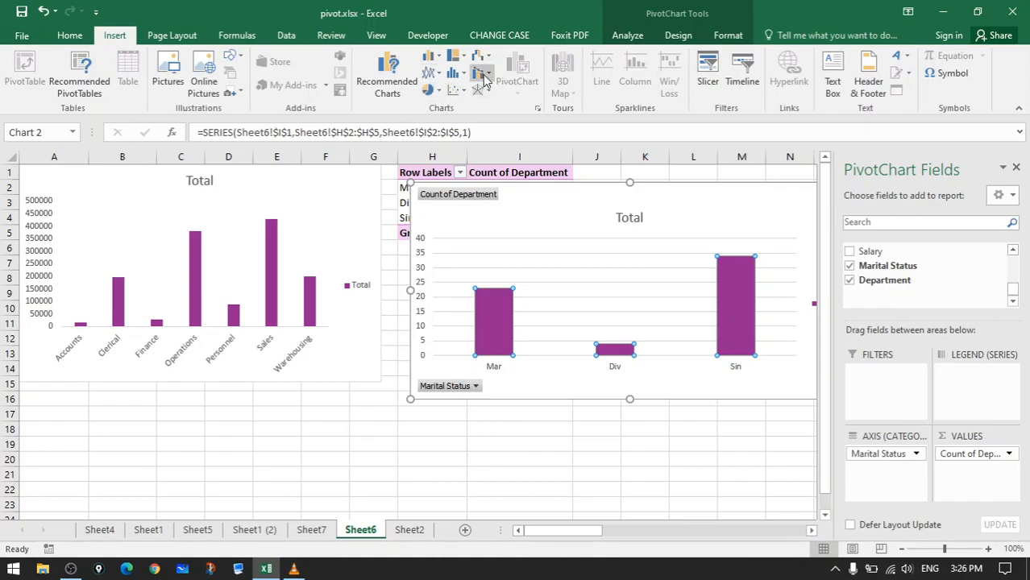
pyautogui.click(439, 93)
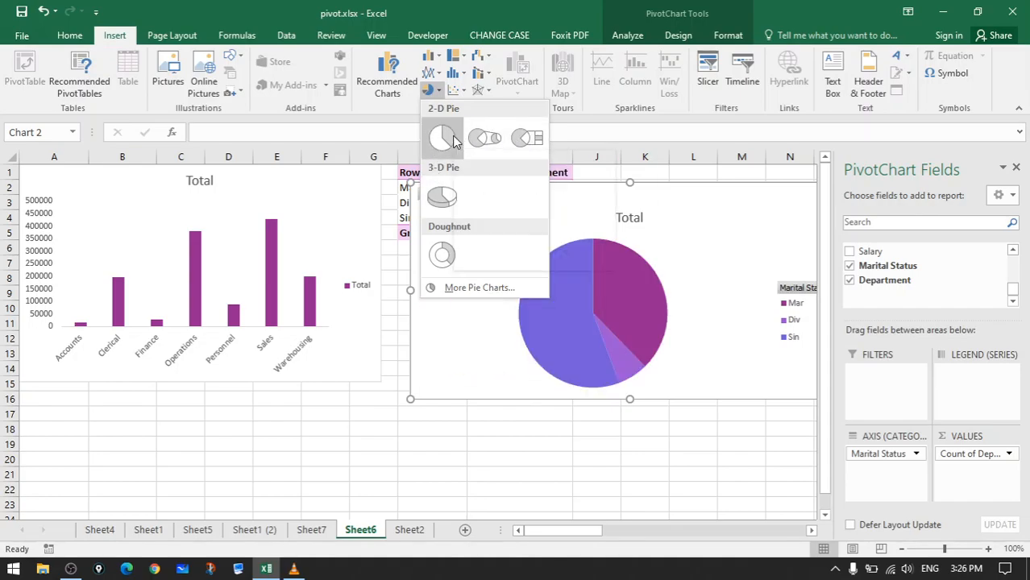
pyautogui.click(443, 197)
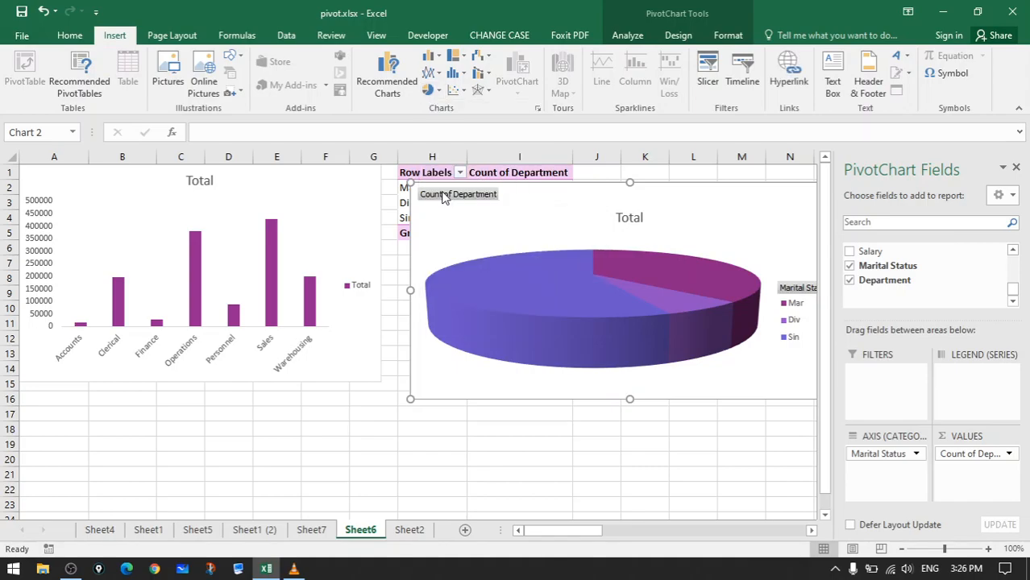
pyautogui.moveTo(589, 240); pyautogui.dragTo(389, 272)
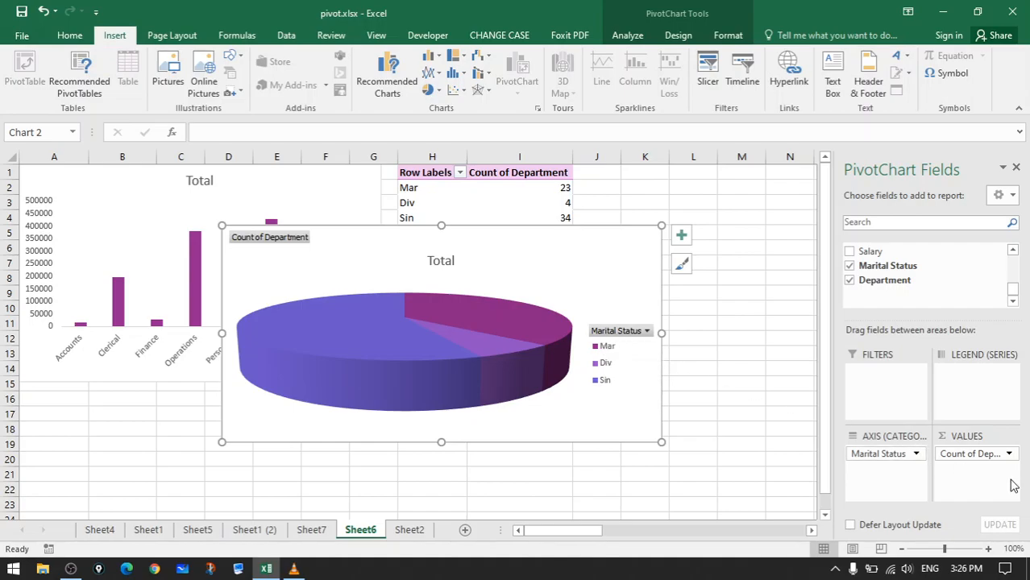
# - Replace Department with Name in the pie chart's values and move the chart up beside the salary chart, covering its PivotTable
pyautogui.click(976, 454)
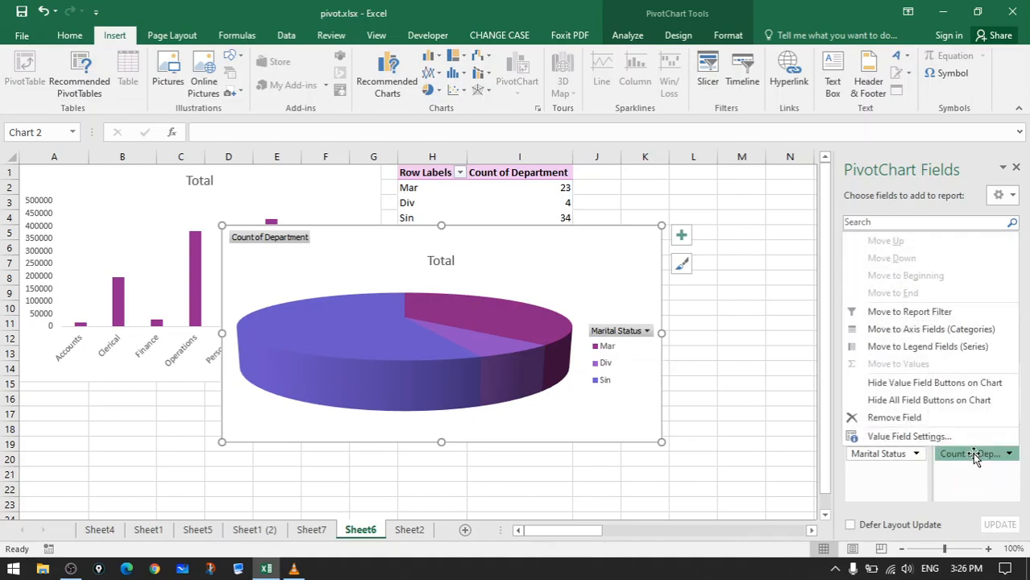
pyautogui.click(935, 418)
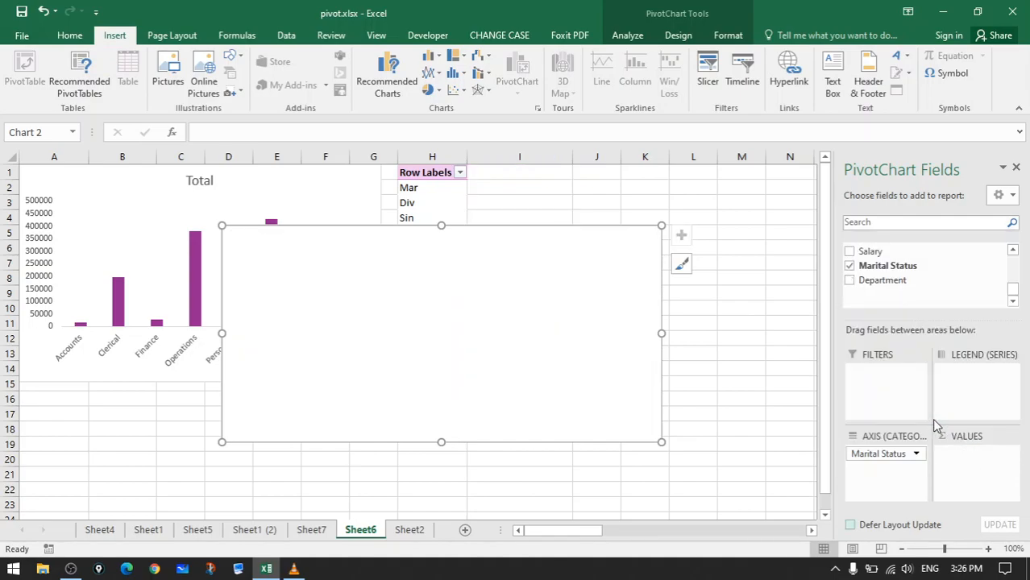
pyautogui.click(1013, 252)
pyautogui.click(1014, 252)
pyautogui.click(1014, 251)
pyautogui.click(1013, 251)
pyautogui.click(1013, 252)
pyautogui.click(1013, 251)
pyautogui.click(1013, 252)
pyautogui.click(1014, 251)
pyautogui.click(1013, 251)
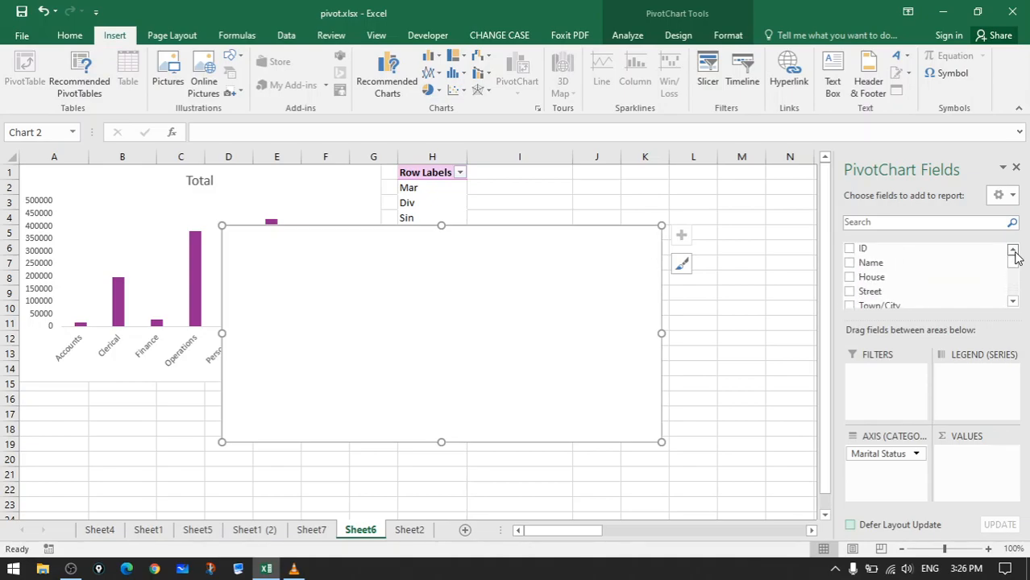
pyautogui.moveTo(893, 264); pyautogui.dragTo(961, 477)
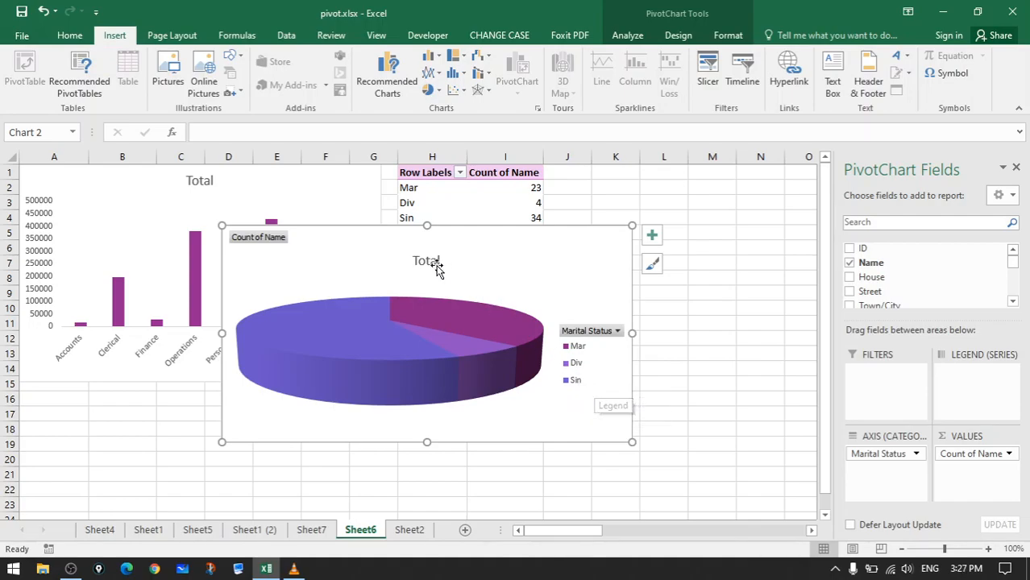
pyautogui.moveTo(380, 237); pyautogui.dragTo(543, 179)
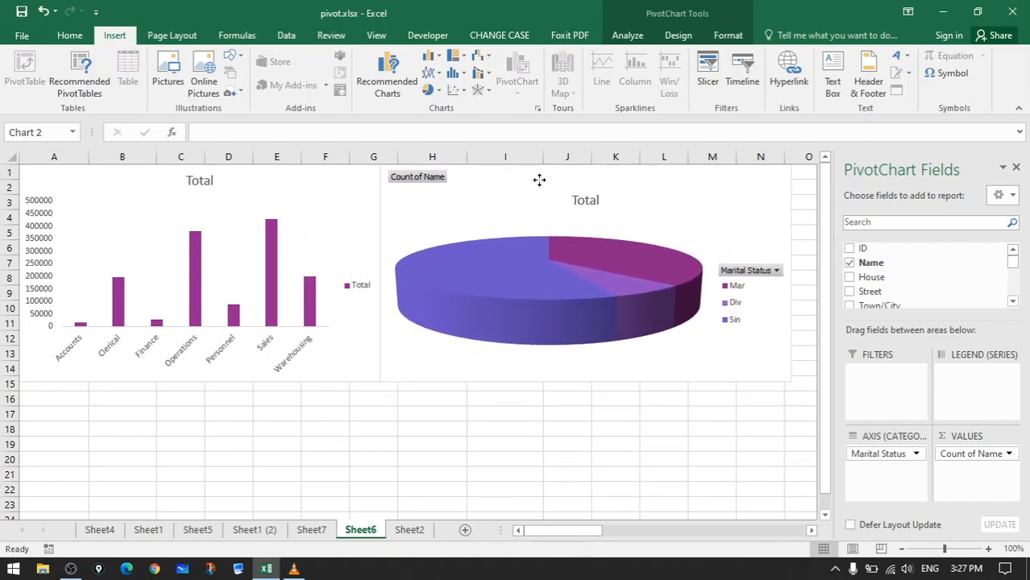
pyautogui.click(447, 428)
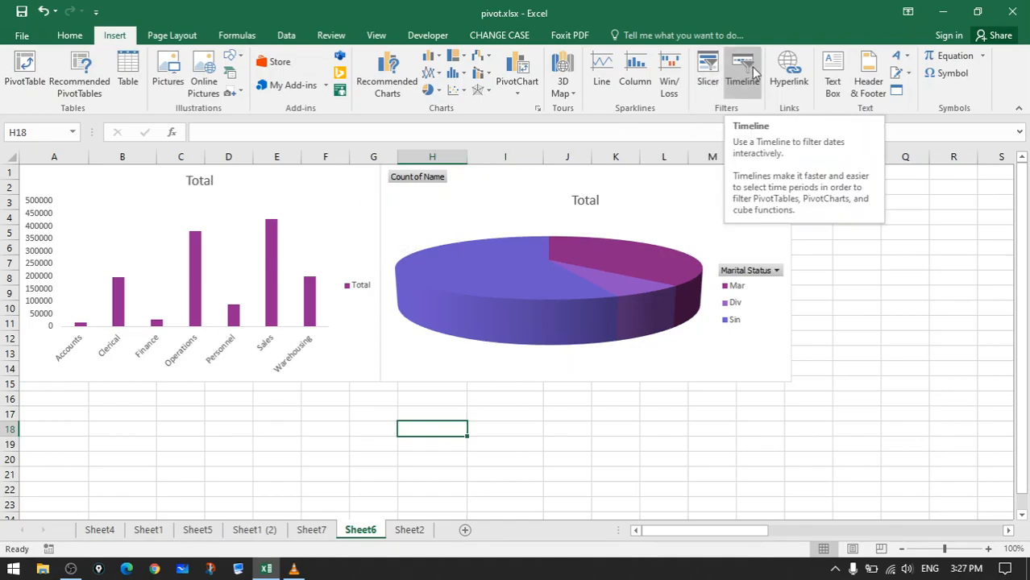
pyautogui.click(709, 69)
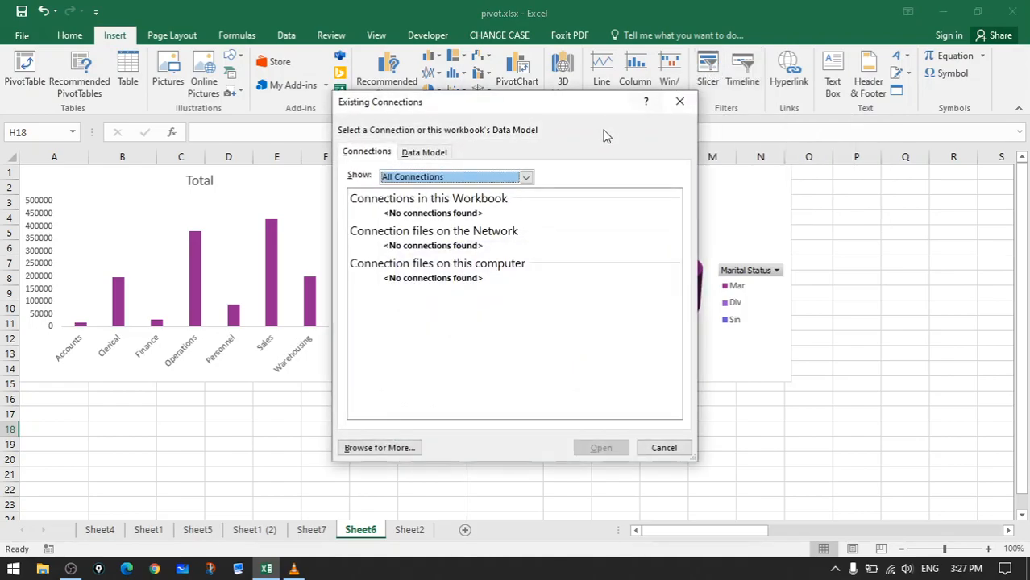
pyautogui.click(425, 154)
pyautogui.click(369, 152)
pyautogui.click(425, 154)
pyautogui.click(384, 153)
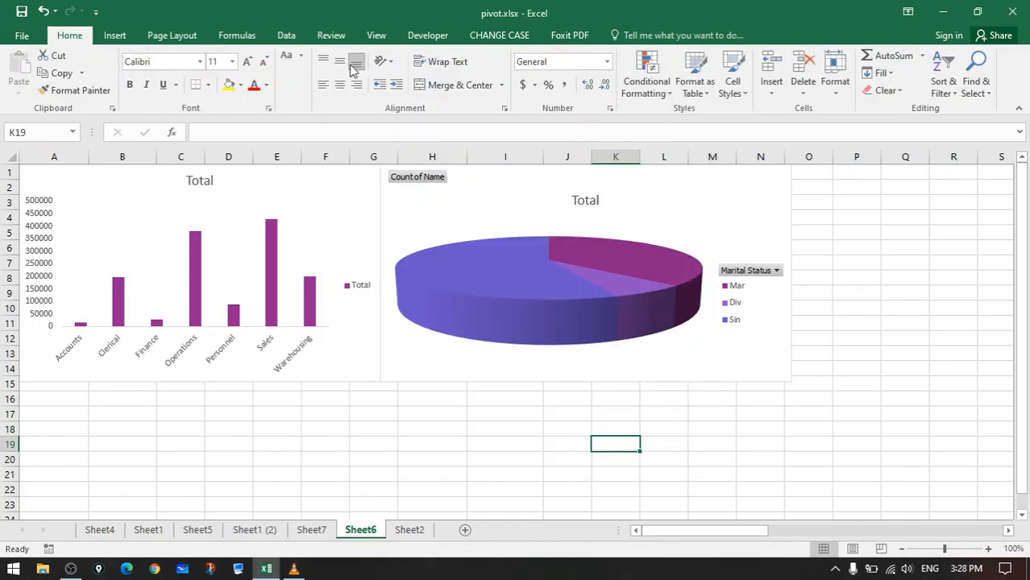
# - Insert a Year slicer for the marital status pie chart and move it over the lower-left part of the salary chart
pyautogui.click(552, 339)
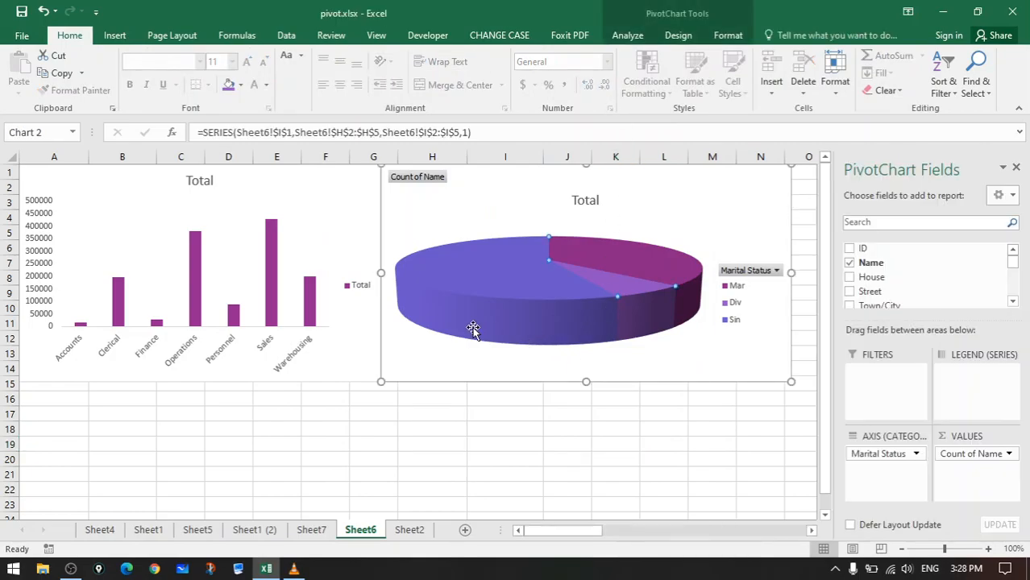
pyautogui.click(633, 38)
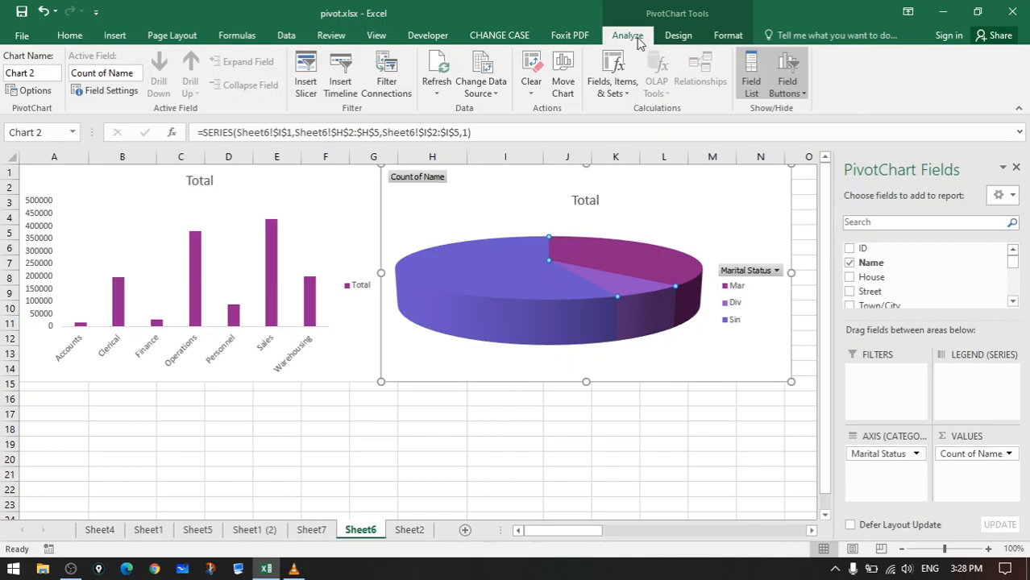
pyautogui.click(307, 75)
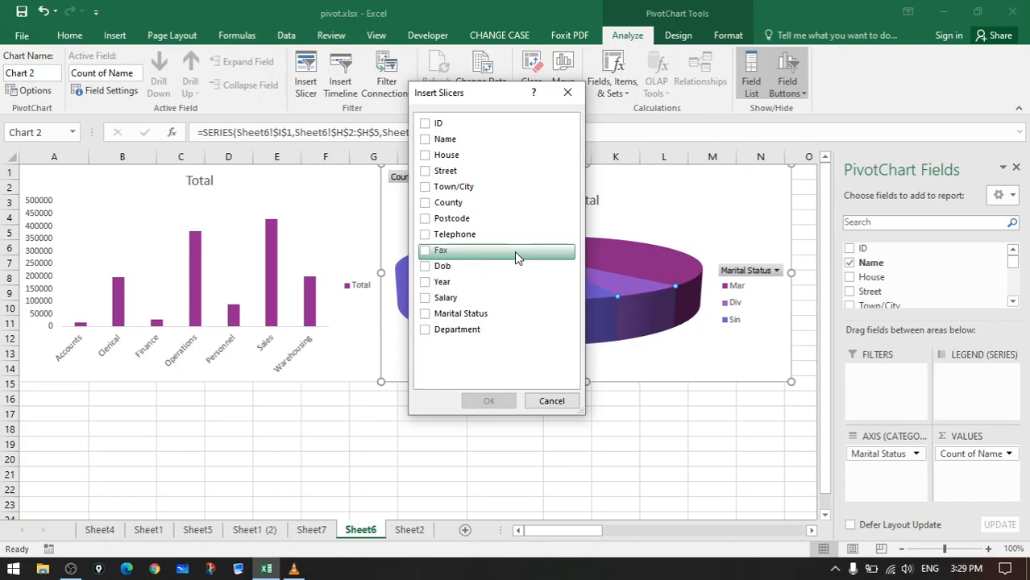
pyautogui.click(442, 284)
pyautogui.click(479, 400)
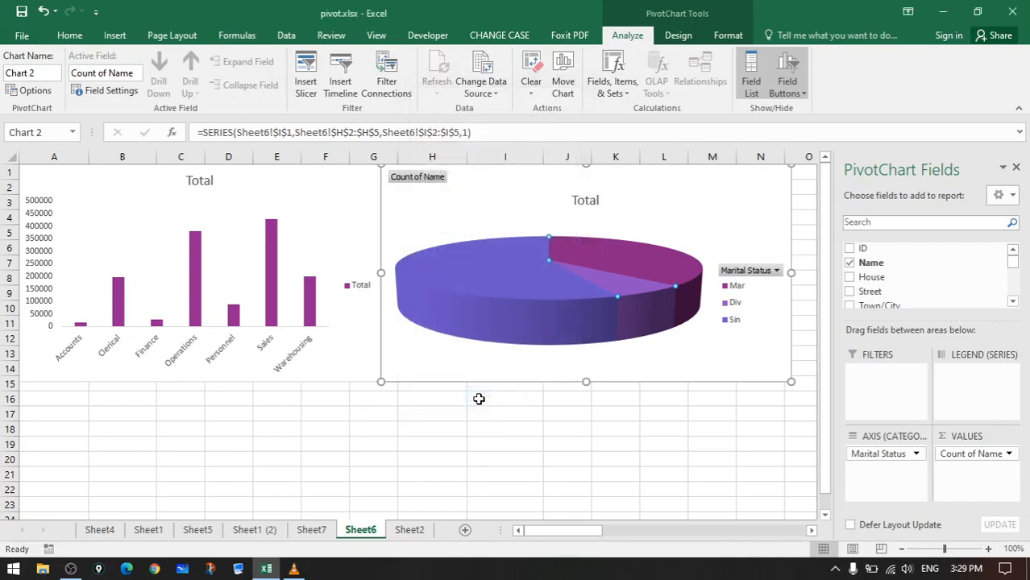
pyautogui.moveTo(398, 255); pyautogui.dragTo(239, 252)
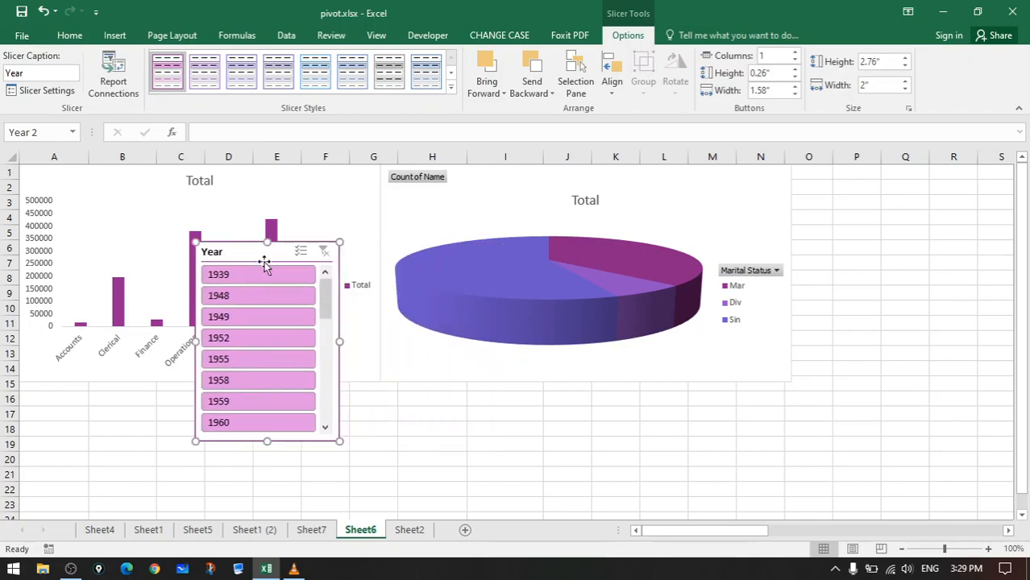
pyautogui.moveTo(326, 299)
pyautogui.mouseDown()
pyautogui.moveTo(320, 414)
pyautogui.moveTo(320, 300)
pyautogui.mouseUp()
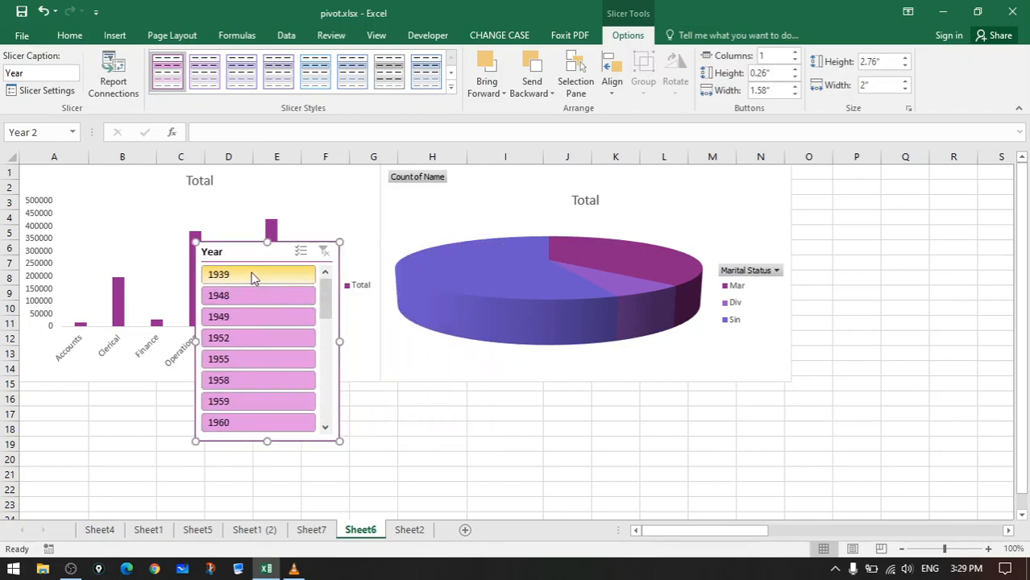
pyautogui.moveTo(228, 260); pyautogui.dragTo(73, 302)
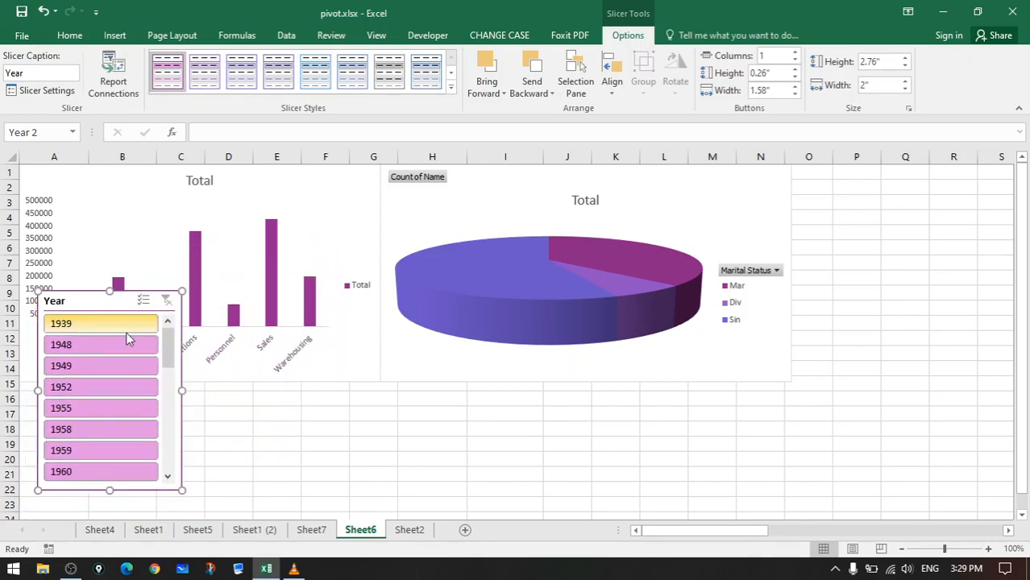
# - Arrange the Year slicer's buttons in 14 columns and widen the slicer to about 9.9 inches
pyautogui.click(796, 54)
pyautogui.click(796, 53)
pyautogui.click(796, 54)
pyautogui.click(795, 53)
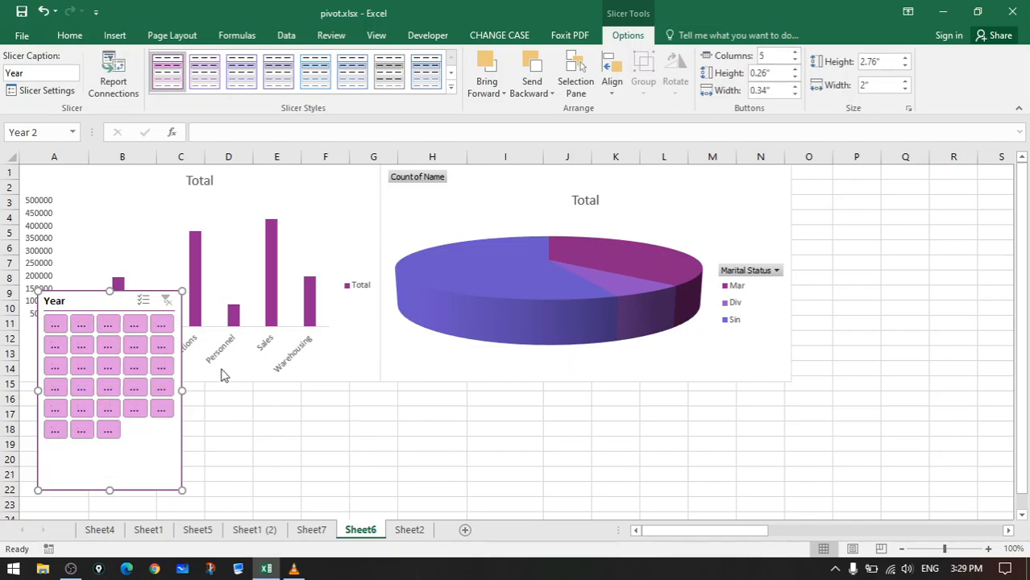
pyautogui.moveTo(181, 390); pyautogui.dragTo(545, 392)
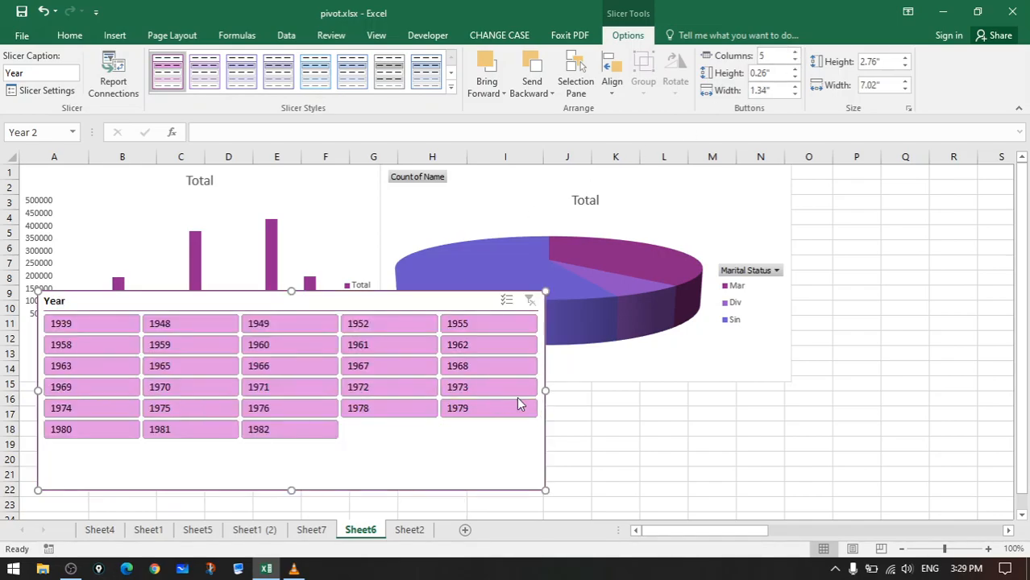
pyautogui.click(795, 53)
pyautogui.click(796, 53)
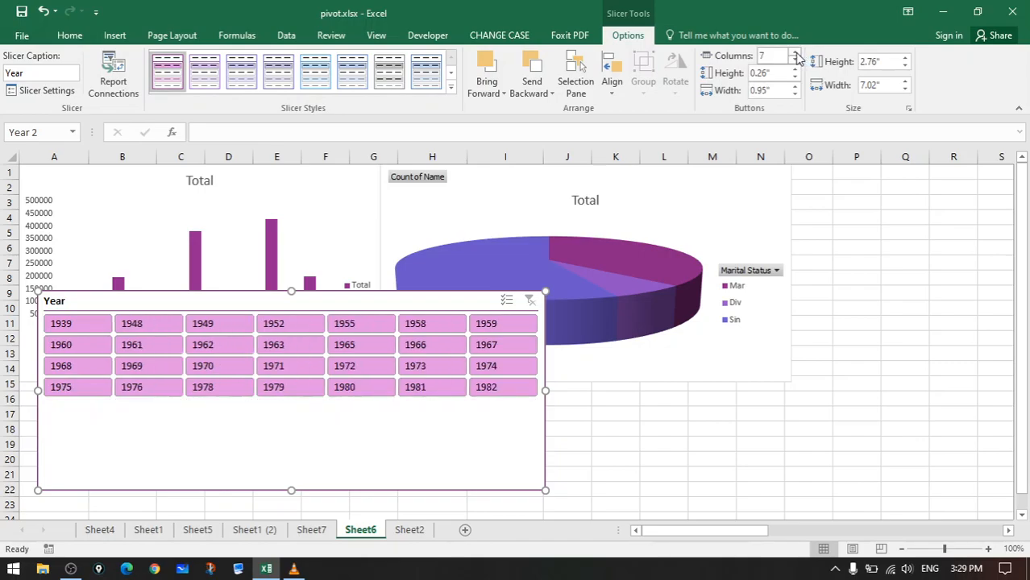
pyautogui.click(795, 53)
pyautogui.click(796, 53)
pyautogui.click(796, 53)
pyautogui.click(796, 53)
pyautogui.click(795, 53)
pyautogui.click(796, 53)
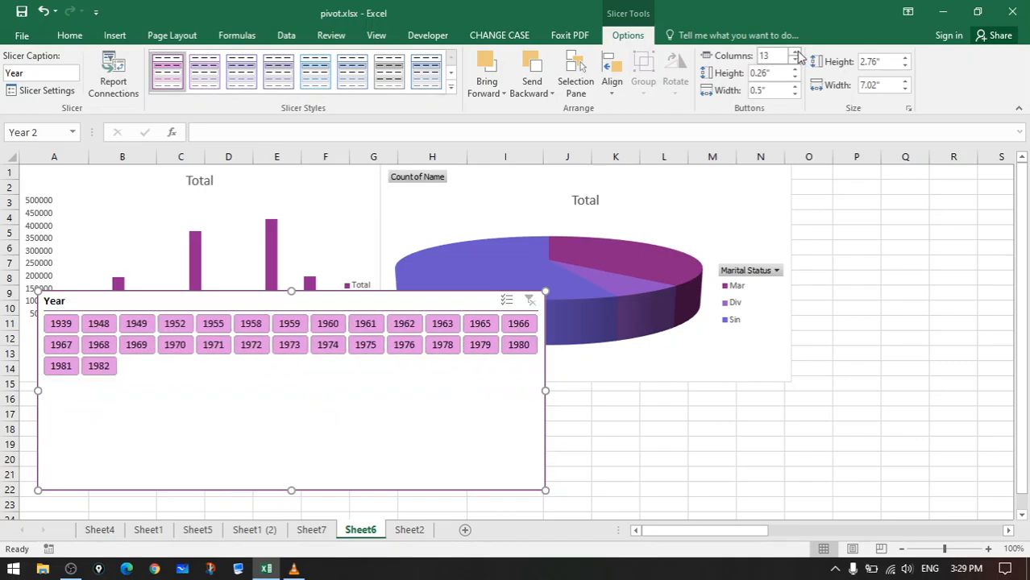
pyautogui.click(795, 53)
pyautogui.moveTo(549, 391); pyautogui.dragTo(751, 391)
# - Fit the Year slicer directly below both charts, about 1.07 inches high and 10.57 inches wide
pyautogui.moveTo(484, 292); pyautogui.dragTo(490, 237)
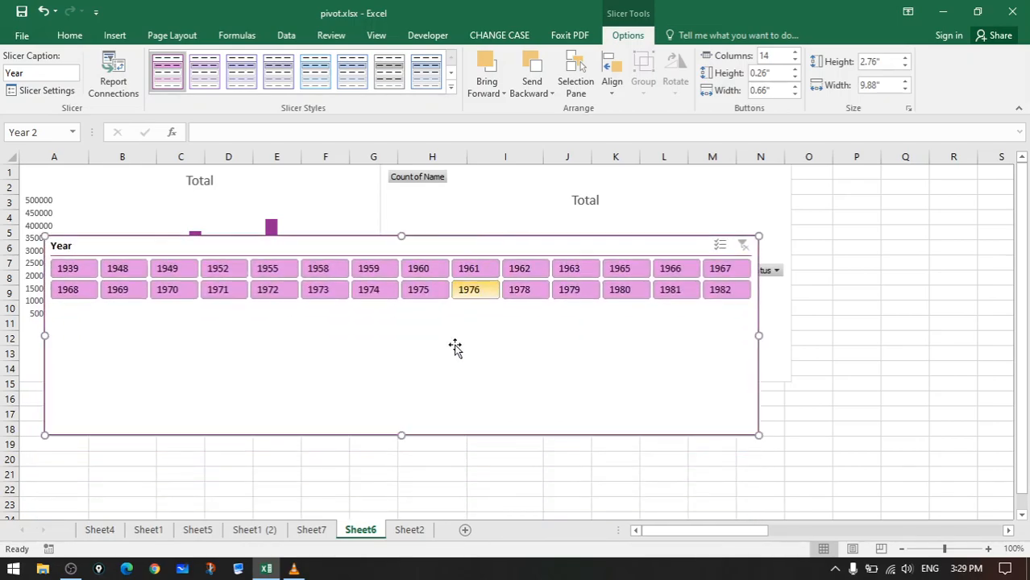
pyautogui.moveTo(399, 434); pyautogui.dragTo(407, 316)
pyautogui.moveTo(435, 269); pyautogui.dragTo(414, 394)
pyautogui.moveTo(737, 417); pyautogui.dragTo(793, 417)
pyautogui.moveTo(593, 392); pyautogui.dragTo(594, 395)
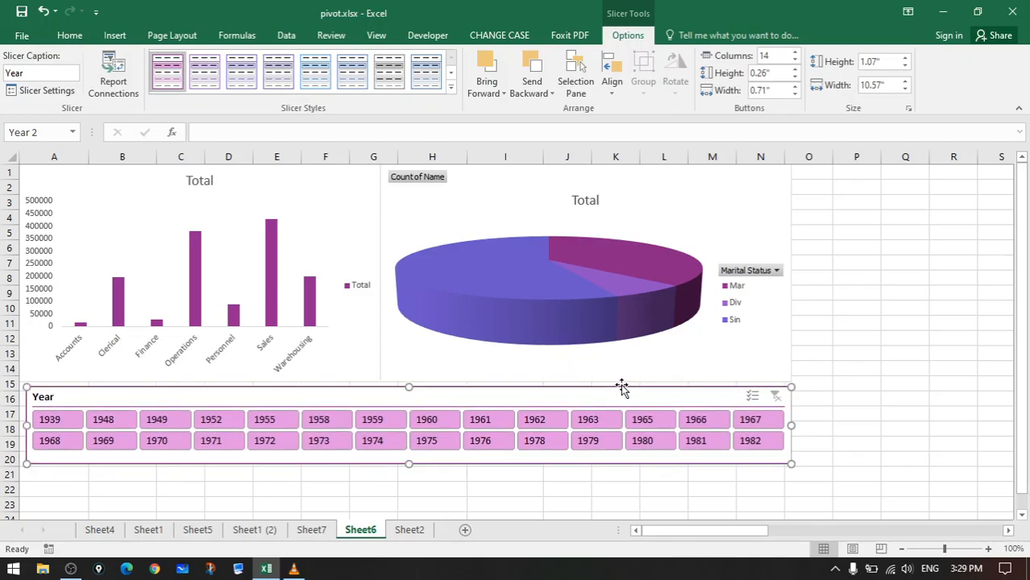
# - Insert a timeline on the Dob field for the marital status pie chart
pyautogui.click(614, 342)
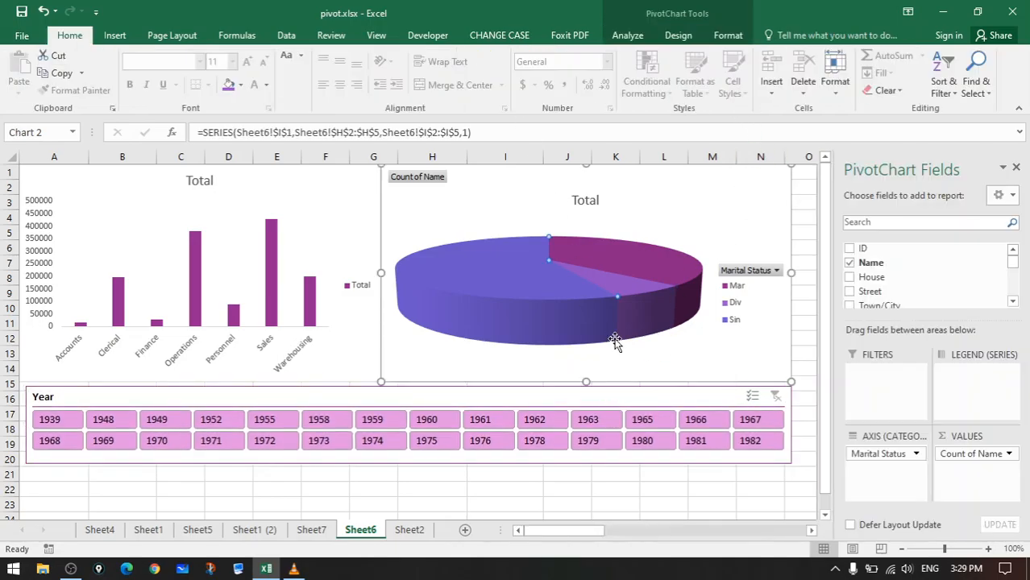
pyautogui.click(628, 38)
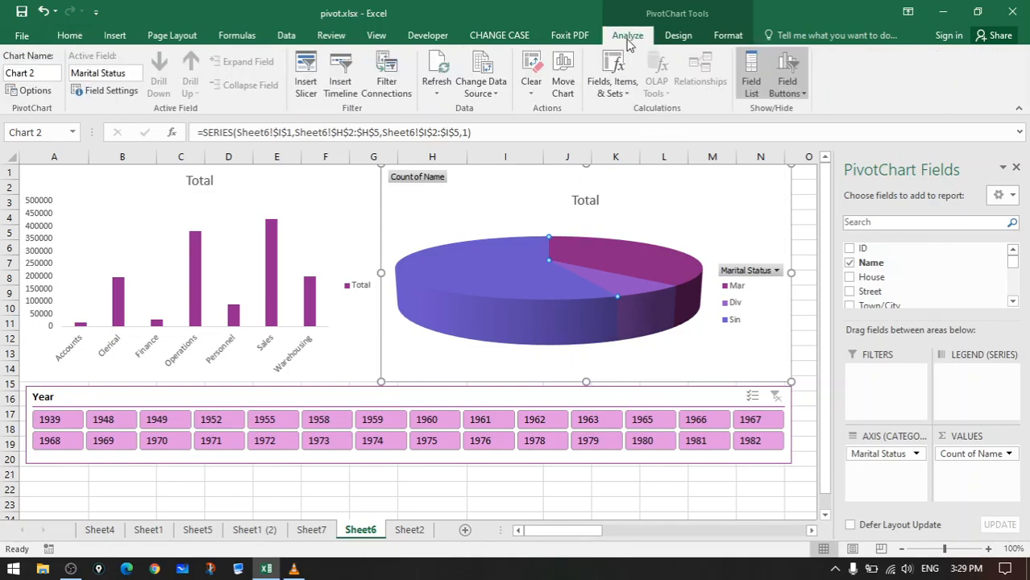
pyautogui.click(342, 72)
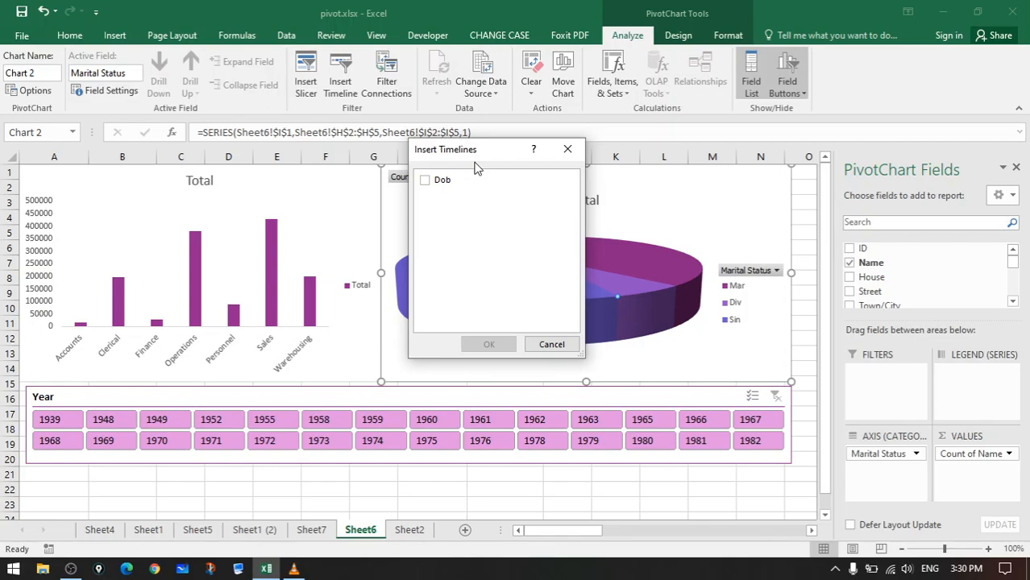
pyautogui.click(427, 182)
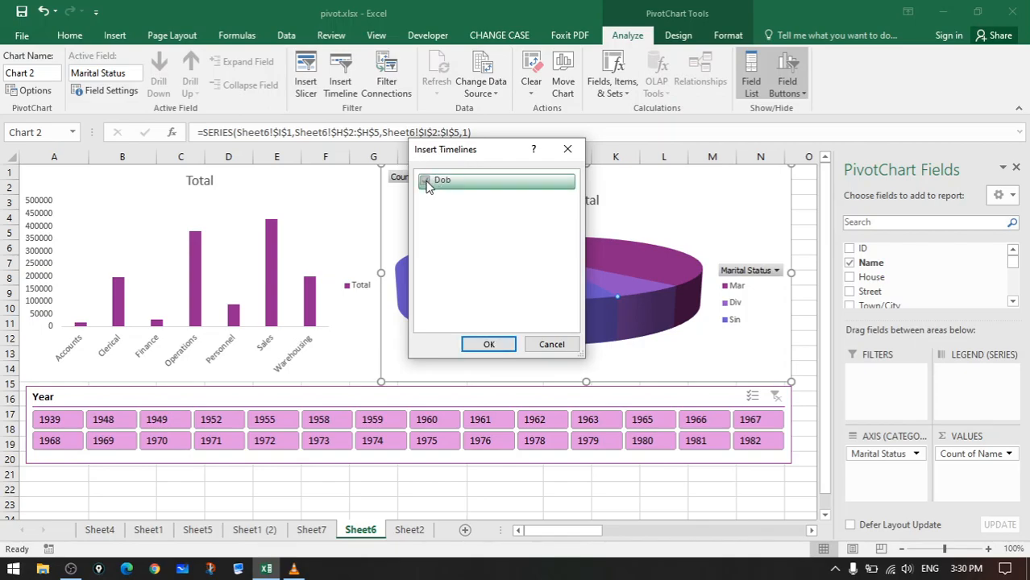
pyautogui.click(488, 346)
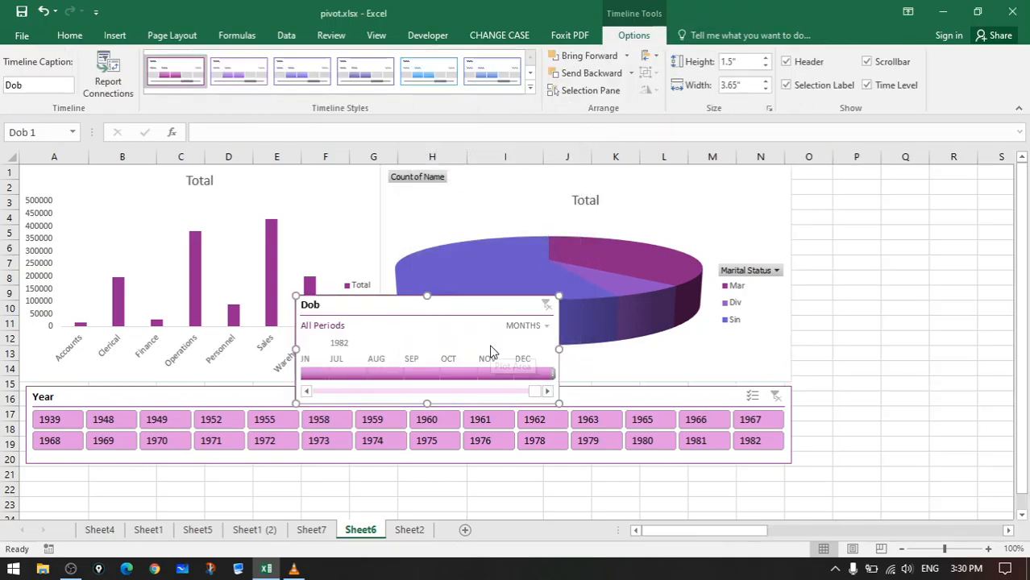
# - Widen the Dob timeline to about 9.48 inches and position it over the Year slicer
pyautogui.moveTo(382, 309); pyautogui.dragTo(108, 330)
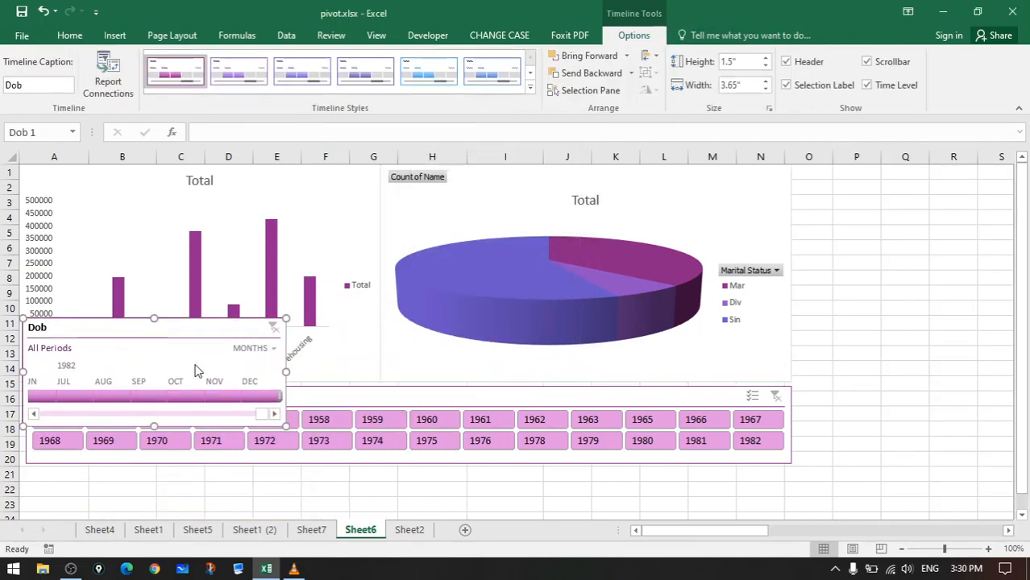
pyautogui.moveTo(286, 375); pyautogui.dragTo(706, 376)
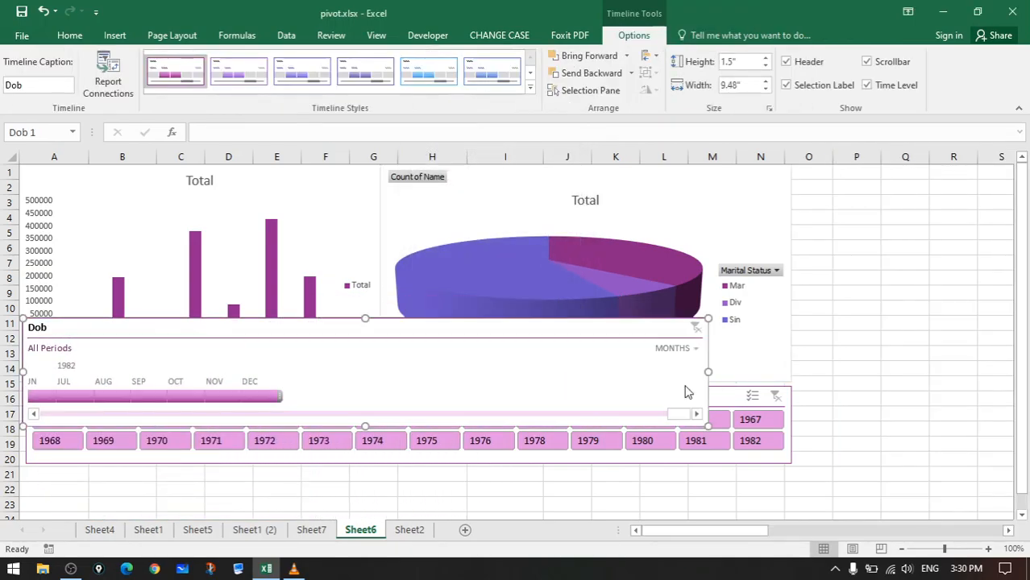
pyautogui.moveTo(367, 332); pyautogui.dragTo(375, 376)
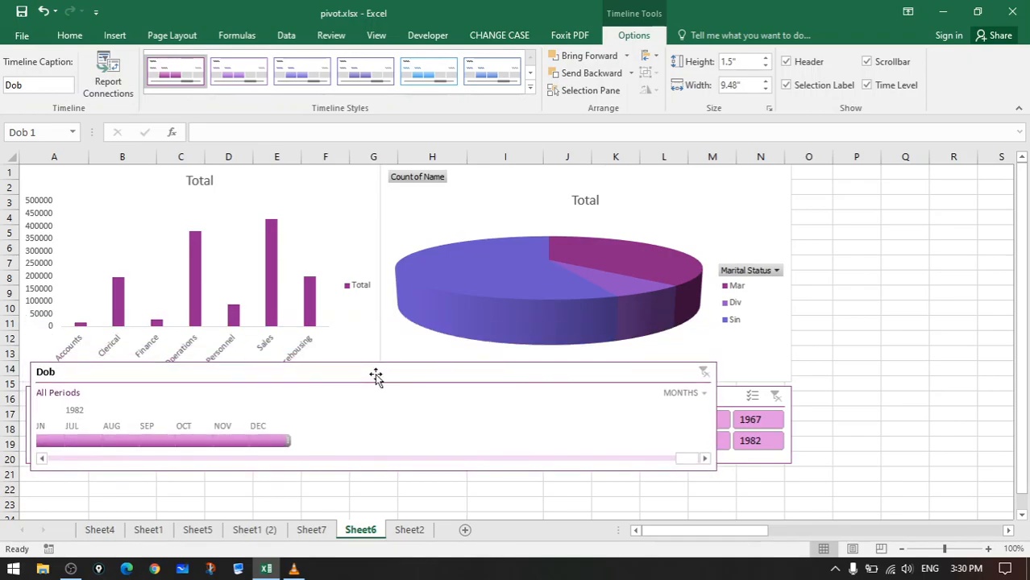
# - Switch the Dob timeline's time level to years and widen the timeline to about 10.84 inches
pyautogui.click(701, 394)
pyautogui.click(699, 415)
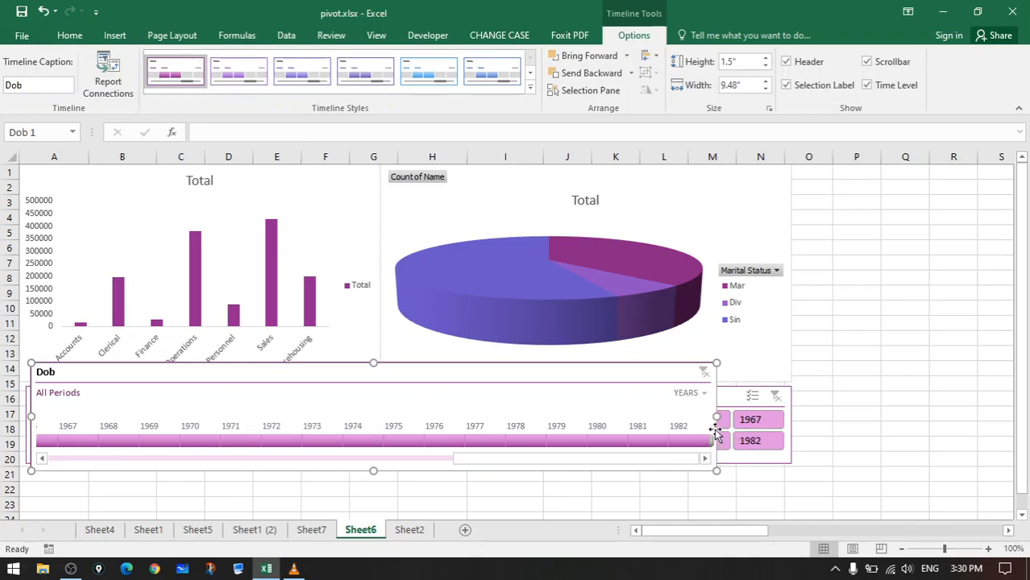
pyautogui.moveTo(717, 417); pyautogui.dragTo(815, 417)
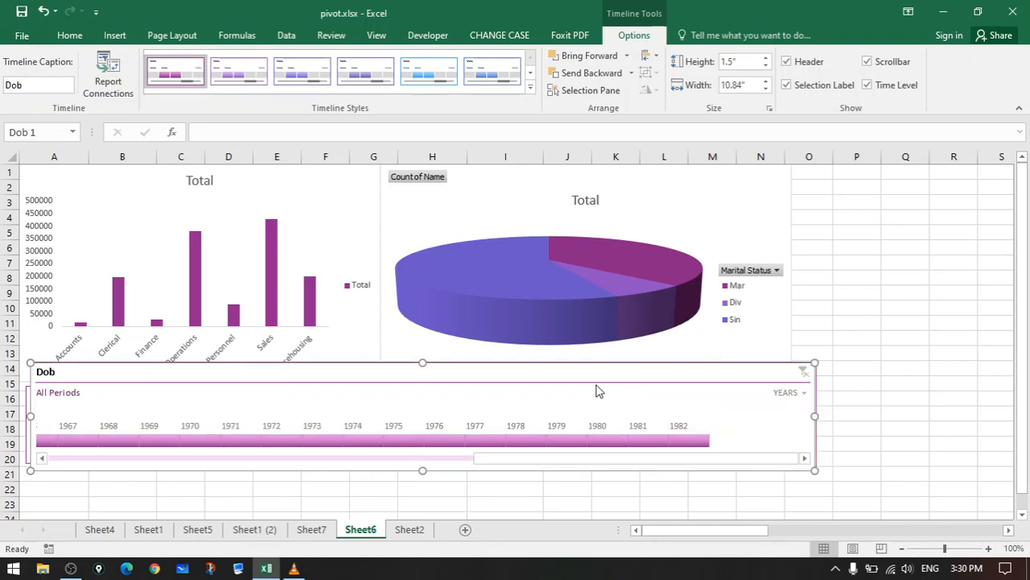
pyautogui.moveTo(586, 386); pyautogui.dragTo(594, 374)
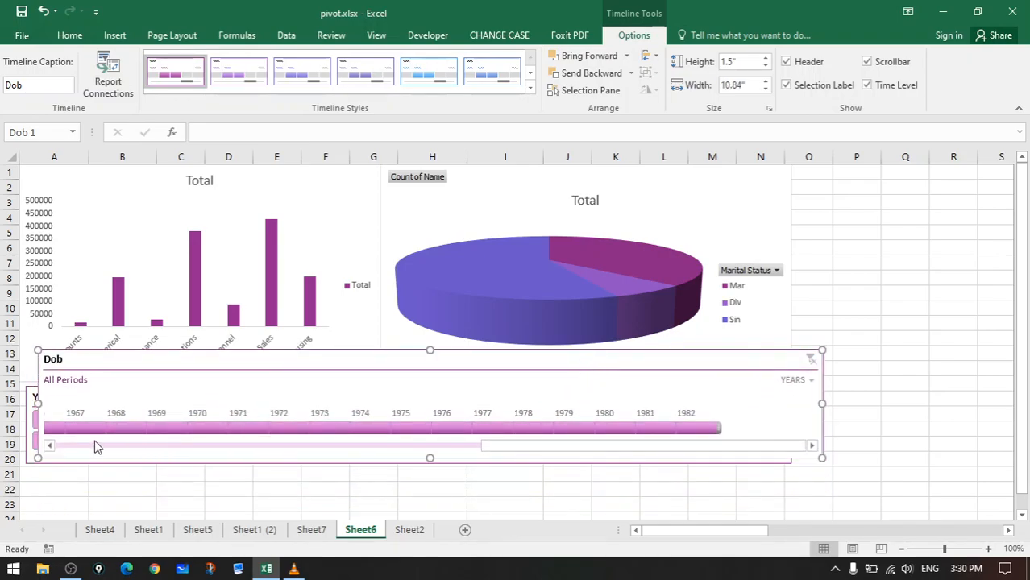
# - Filter the marital status pie chart to 1940 with the Dob timeline, and clear that filter again
pyautogui.click(58, 446)
pyautogui.moveTo(445, 454); pyautogui.dragTo(81, 436)
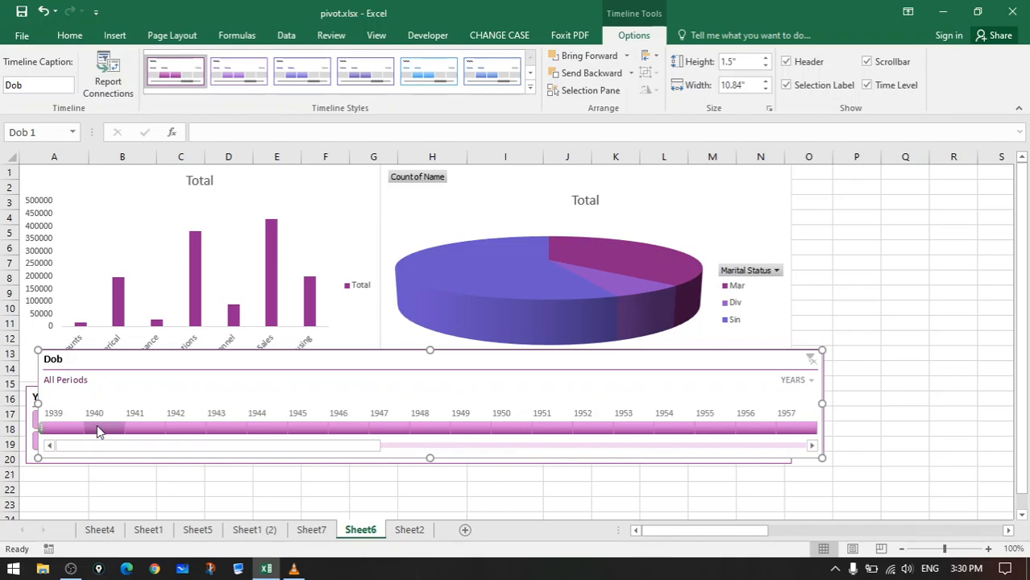
pyautogui.click(96, 433)
pyautogui.moveTo(152, 361); pyautogui.dragTo(160, 407)
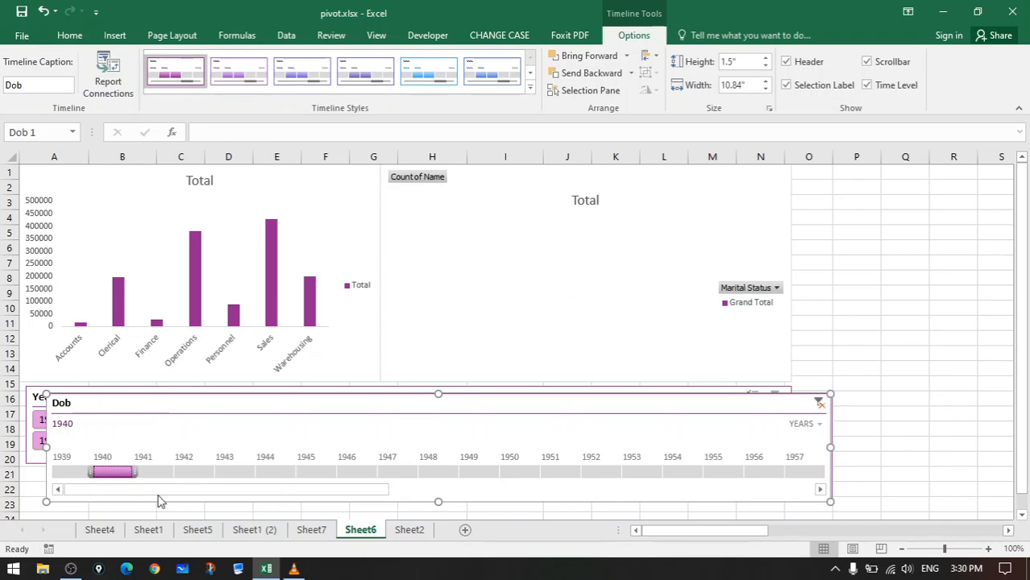
pyautogui.click(804, 424)
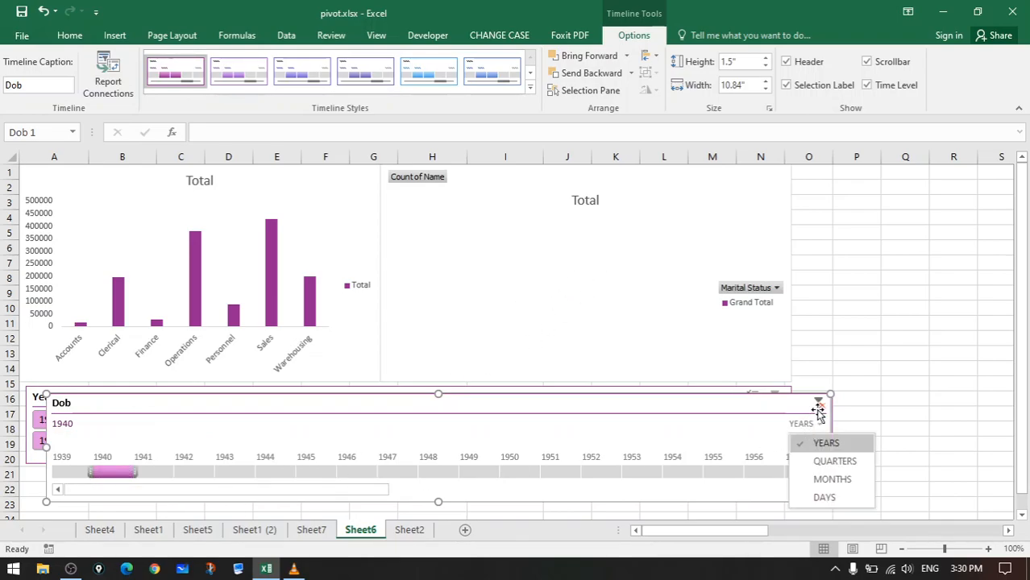
pyautogui.click(821, 405)
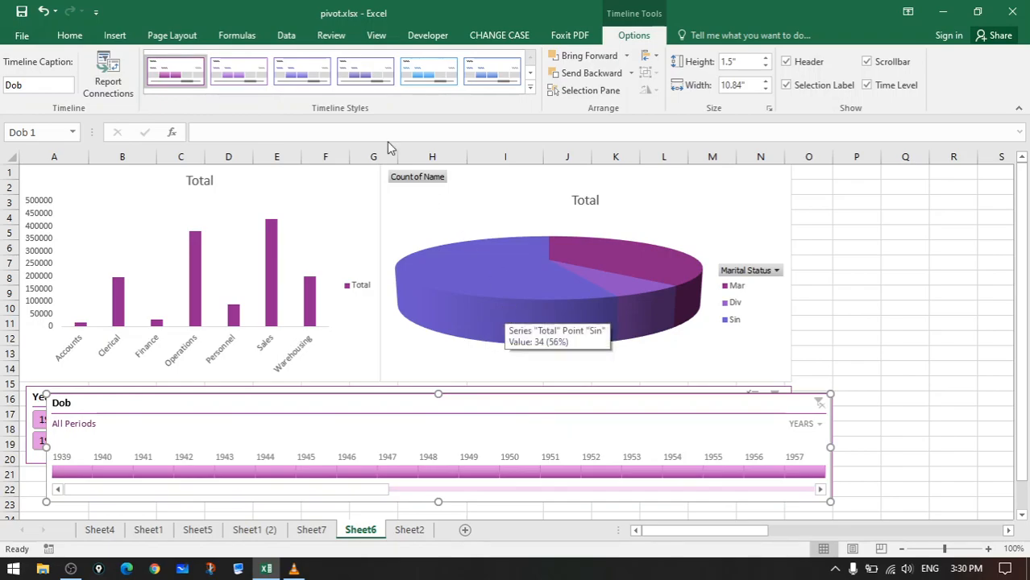
# - Place the Dob timeline directly below the Year slicer
pyautogui.moveTo(338, 416); pyautogui.dragTo(331, 305)
pyautogui.scroll(3, 409, 350)
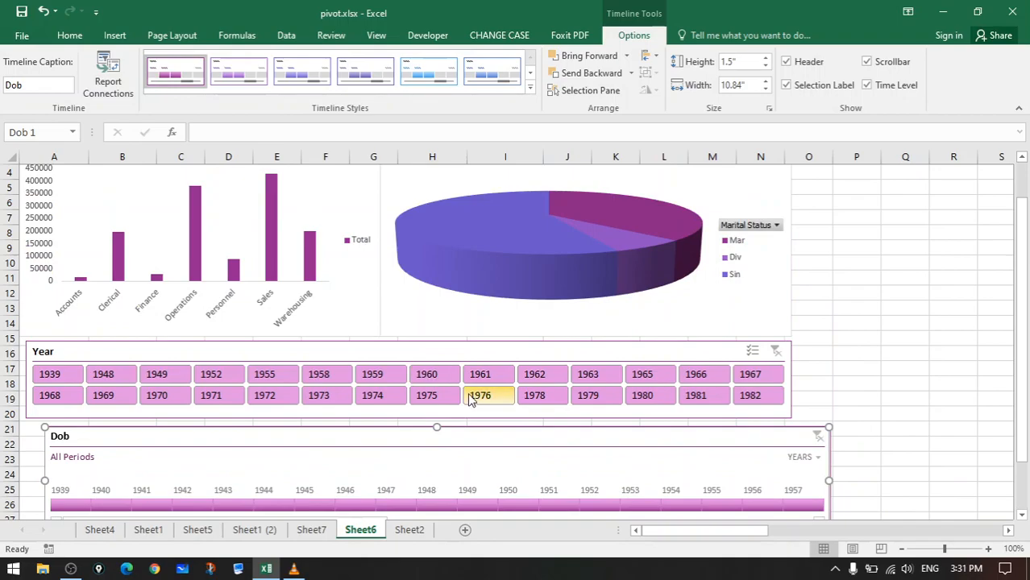
# - Filter by 1960 with the Year slicer and compare how the salary chart and the marital status pie chart respond
pyautogui.click(440, 381)
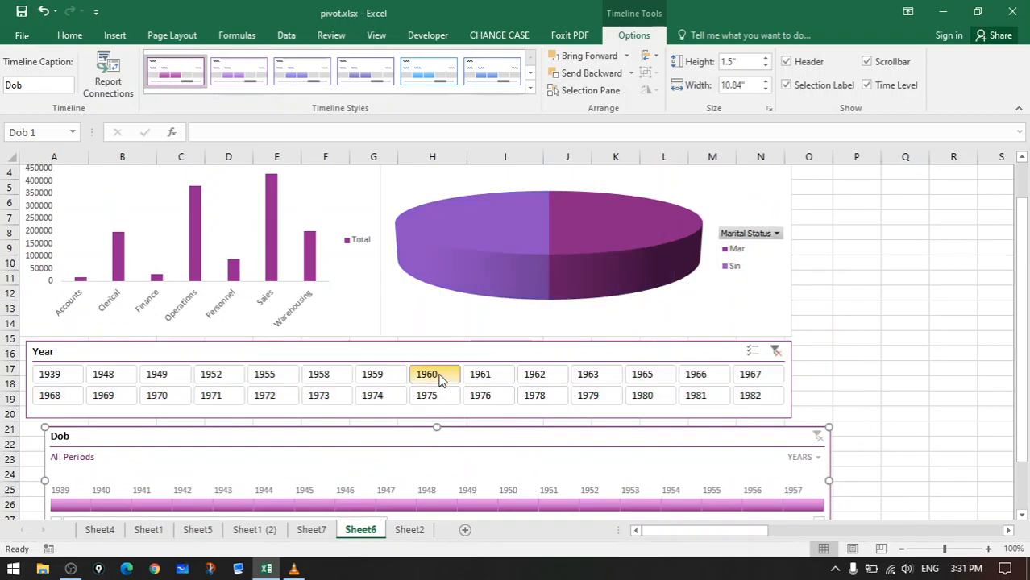
pyautogui.scroll(1, 583, 242)
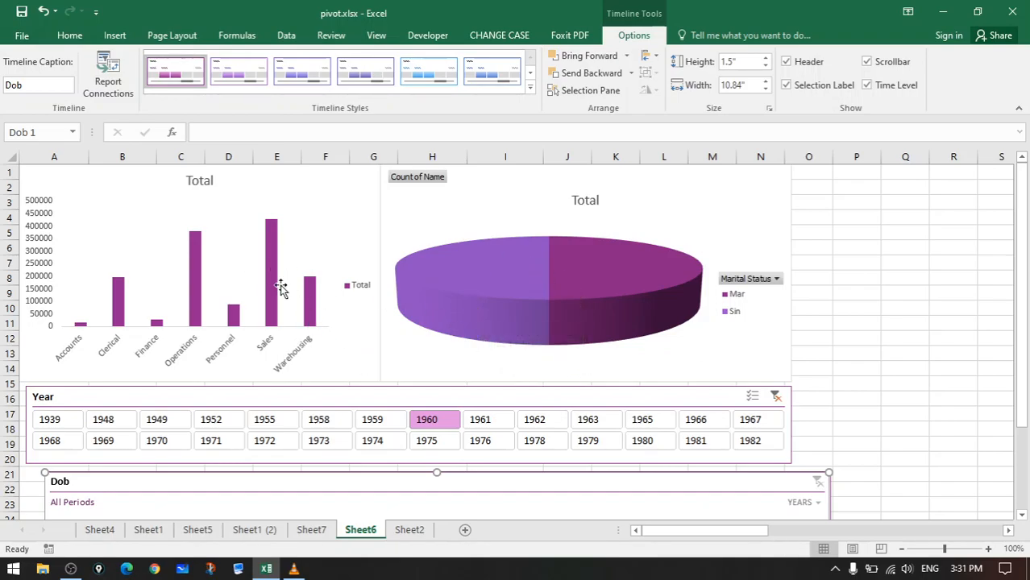
pyautogui.moveTo(312, 309)
pyautogui.moveTo(558, 307)
pyautogui.click(391, 397)
pyautogui.click(575, 309)
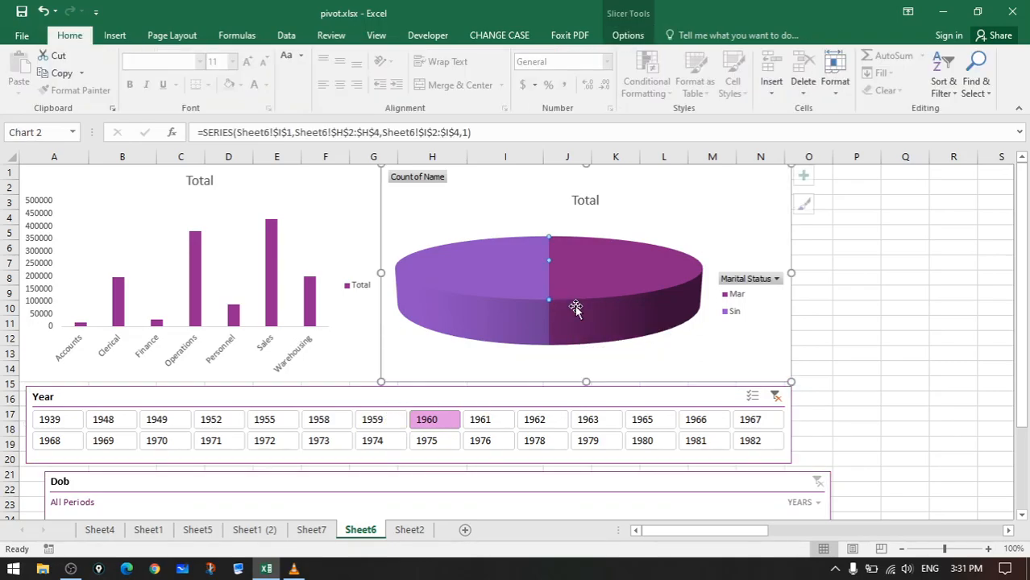
pyautogui.click(294, 280)
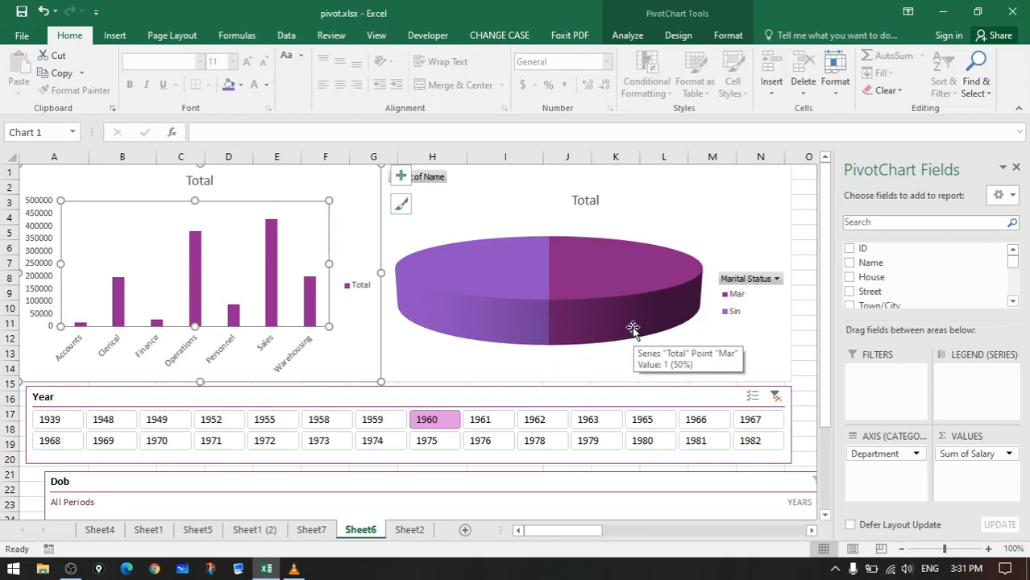
# - Connect the Year slicer to both PivotTable2 and PivotTable3 on Sheet6
pyautogui.click(659, 395)
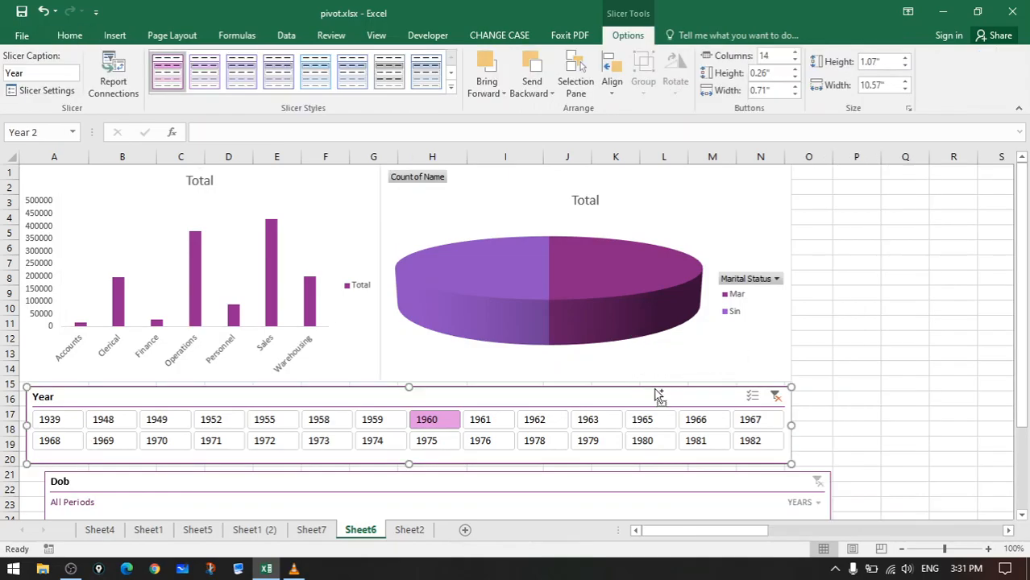
pyautogui.click(110, 81)
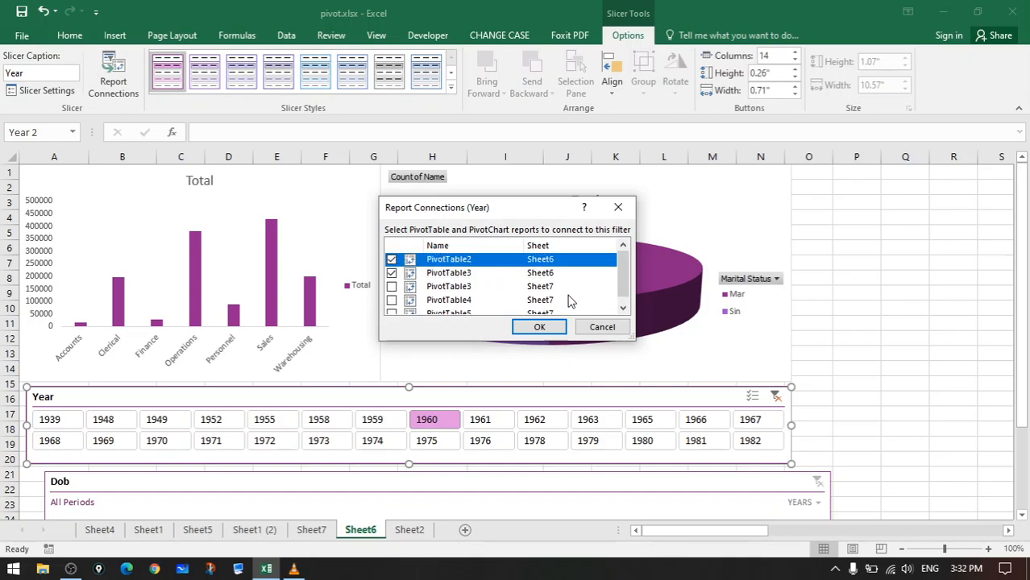
pyautogui.click(540, 328)
# - Test the Year slicer on both charts by filtering to 1961, 1960 and finally 1958
pyautogui.click(484, 419)
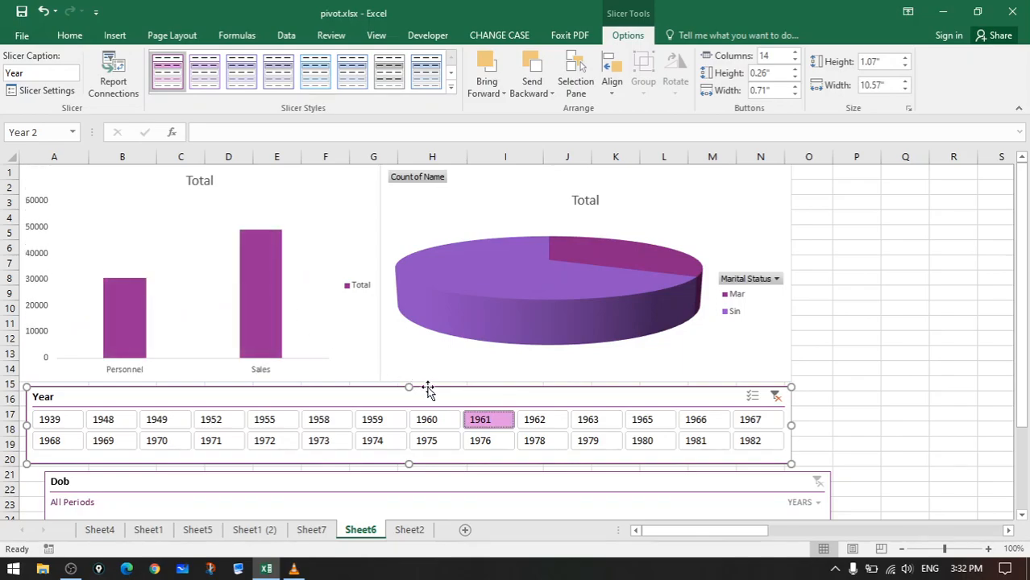
pyautogui.click(427, 419)
pyautogui.click(318, 419)
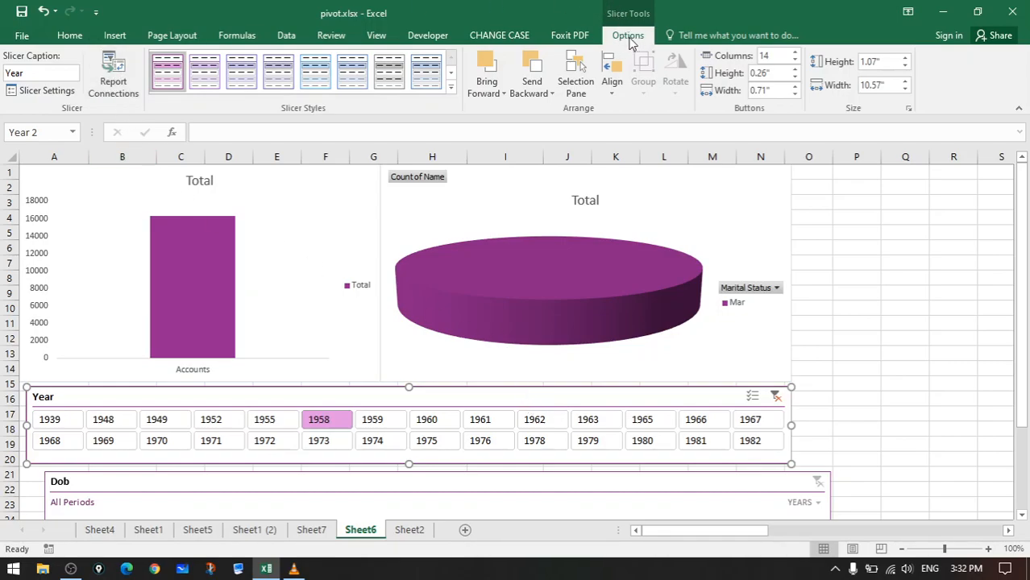
# - Review which PivotTables the Year slicer is connected to, leaving the report connections as they are
pyautogui.click(130, 70)
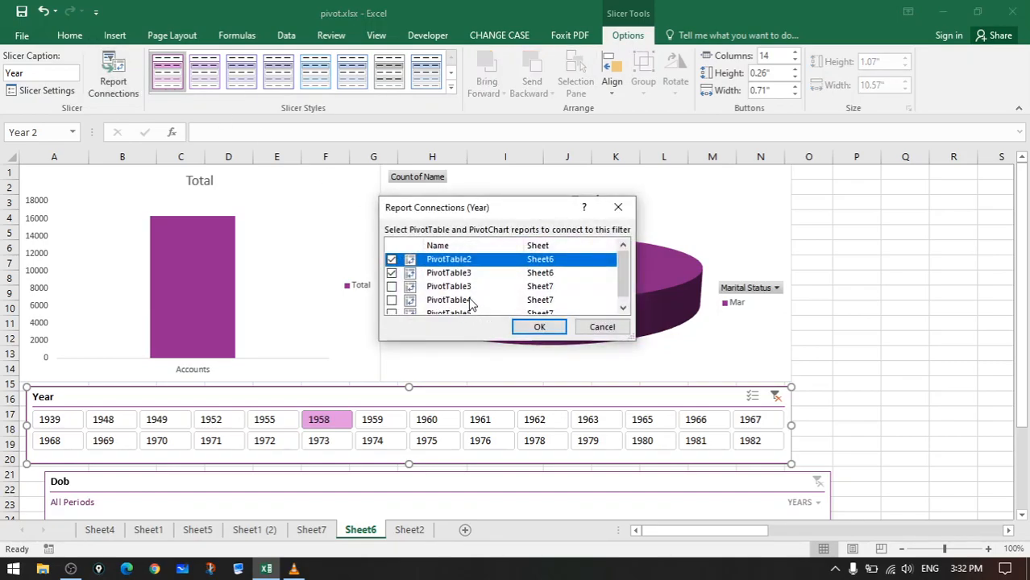
pyautogui.scroll(-1, 481, 296)
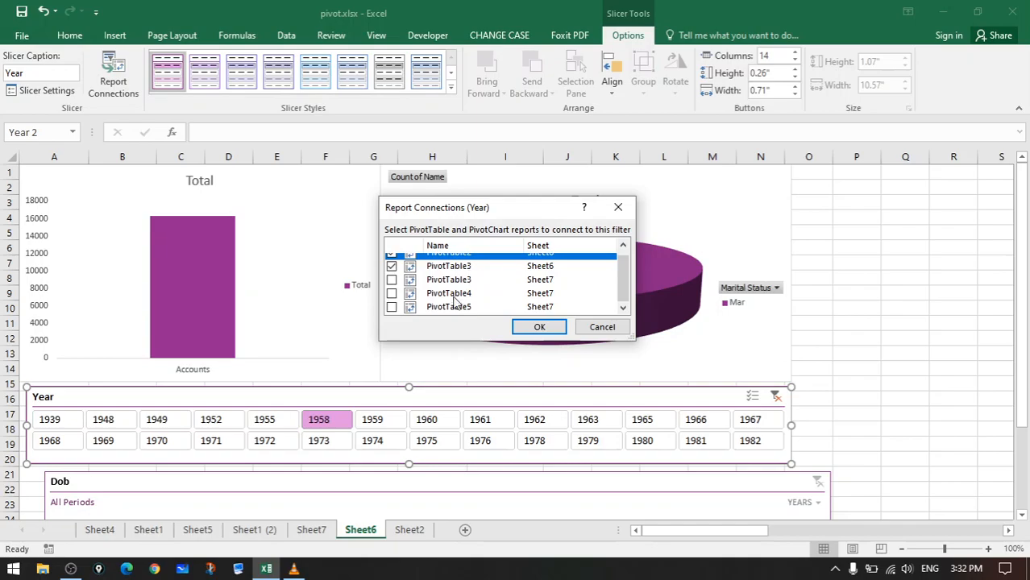
pyautogui.scroll(1, 476, 289)
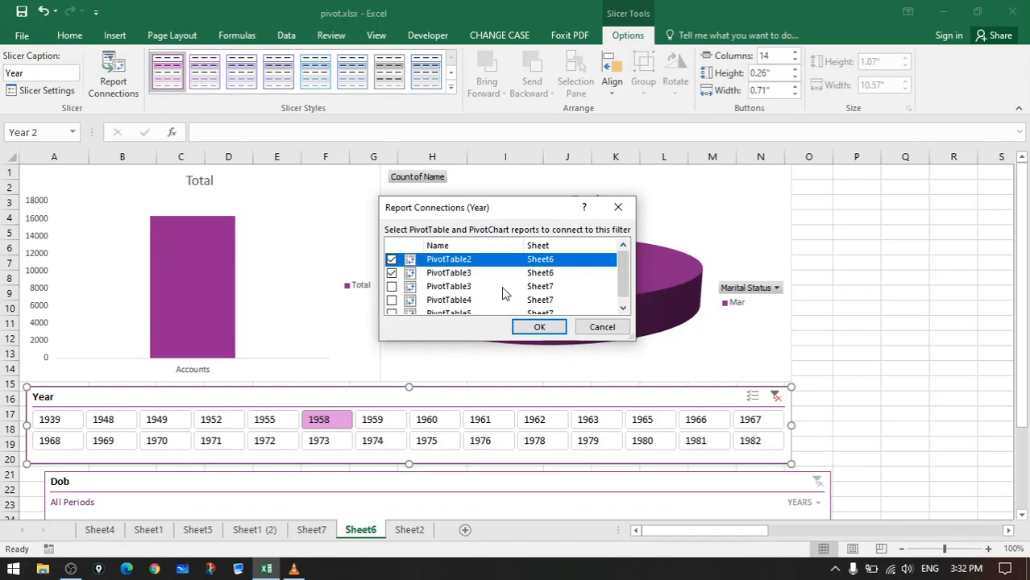
pyautogui.click(596, 329)
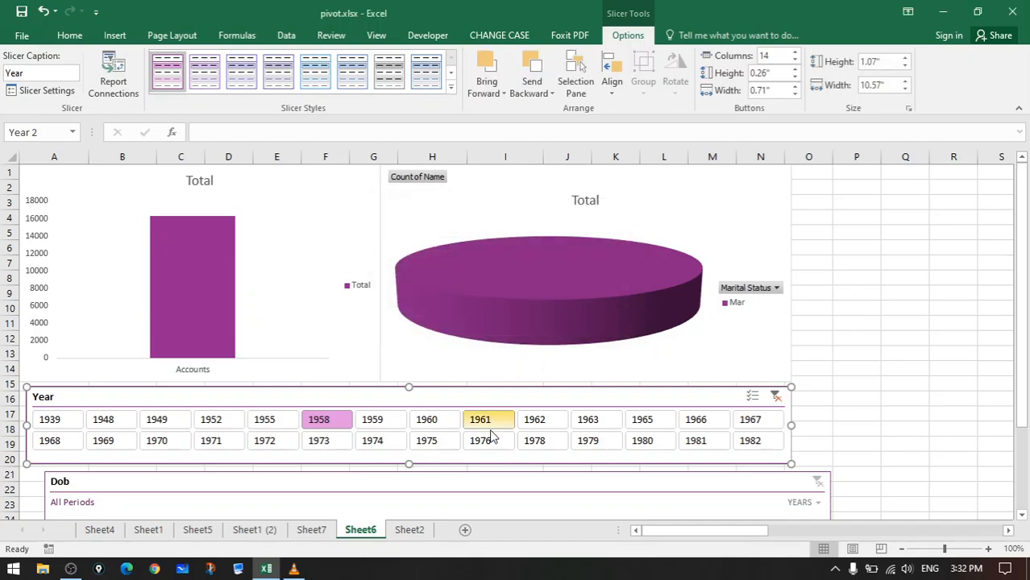
# - Move the Dob timeline up over the Year slicer, test it with a 1948 filter, and clear that filter
pyautogui.click(250, 483)
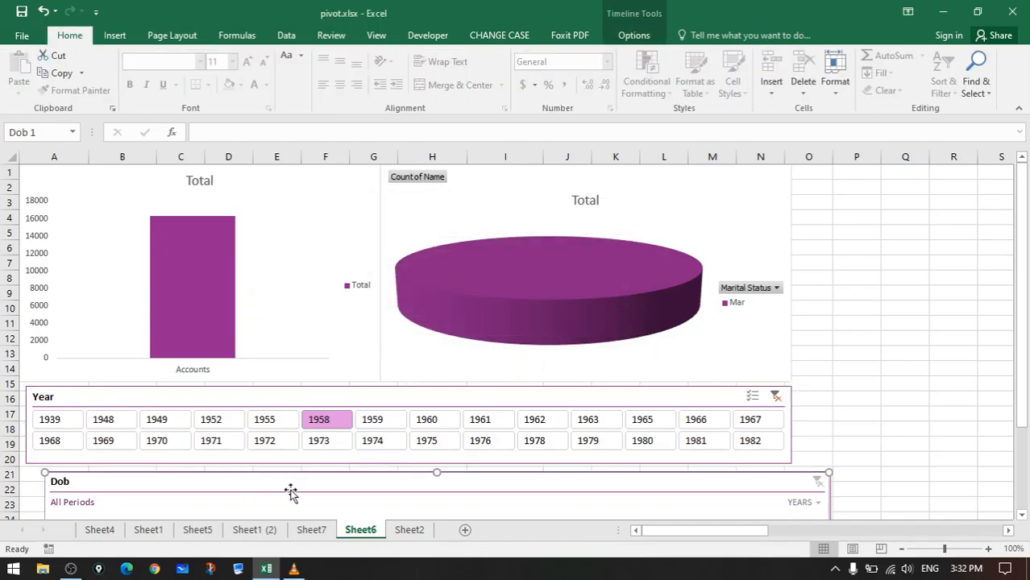
pyautogui.moveTo(295, 491); pyautogui.dragTo(283, 419)
pyautogui.click(414, 485)
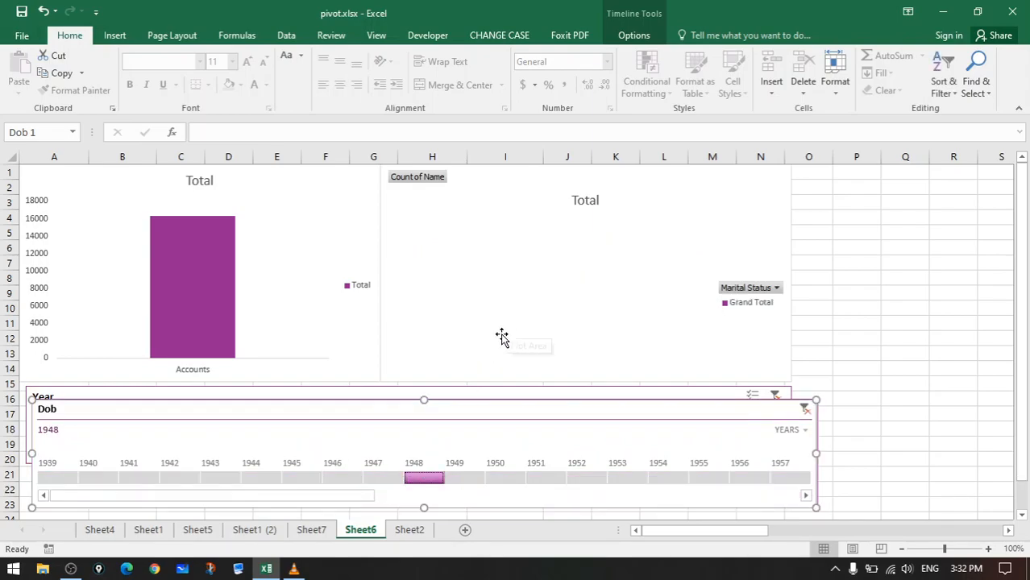
pyautogui.click(805, 409)
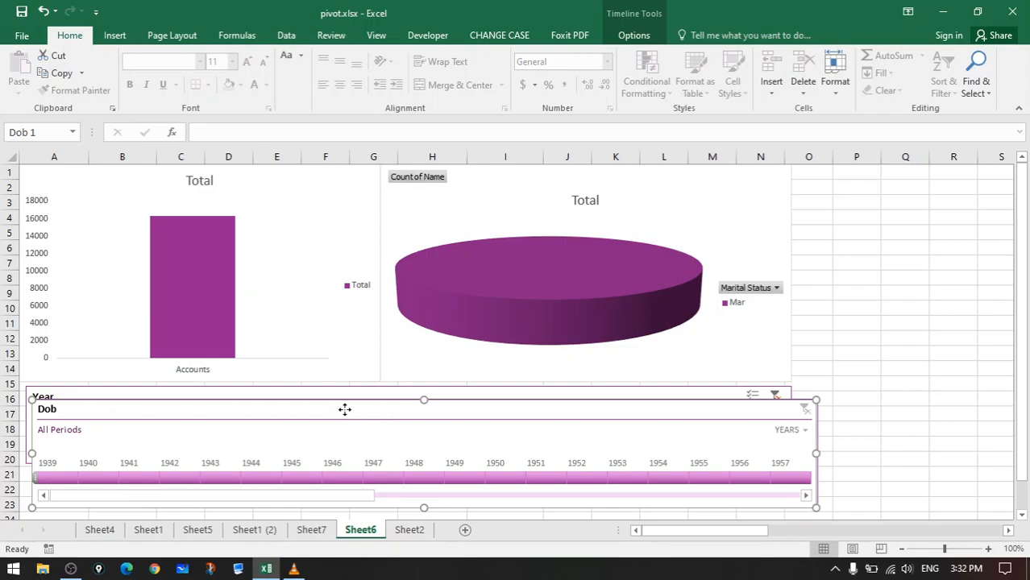
# - Connect the Dob timeline to PivotTable2 on Sheet6 in addition to PivotTable3
pyautogui.click(635, 36)
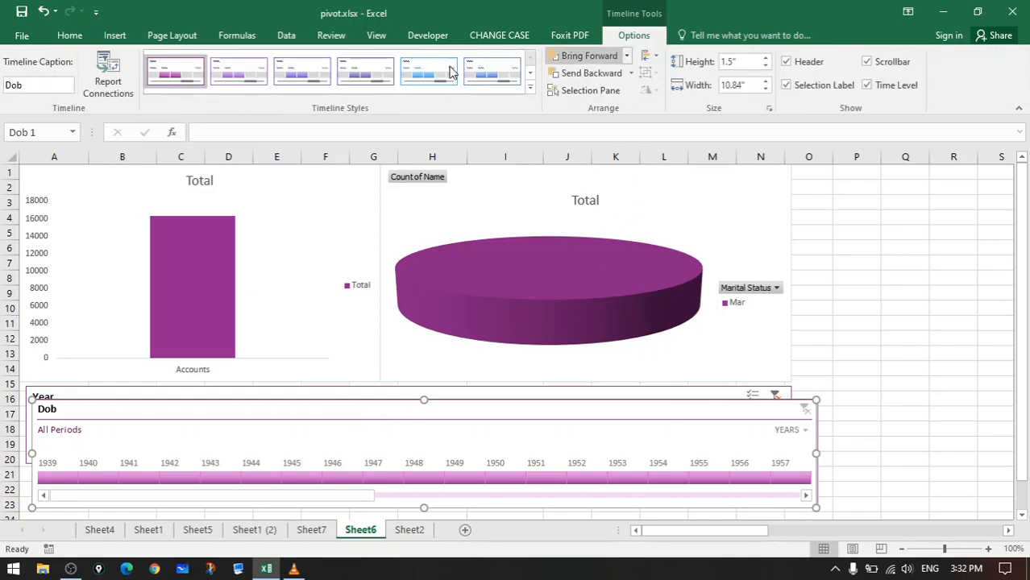
pyautogui.click(112, 68)
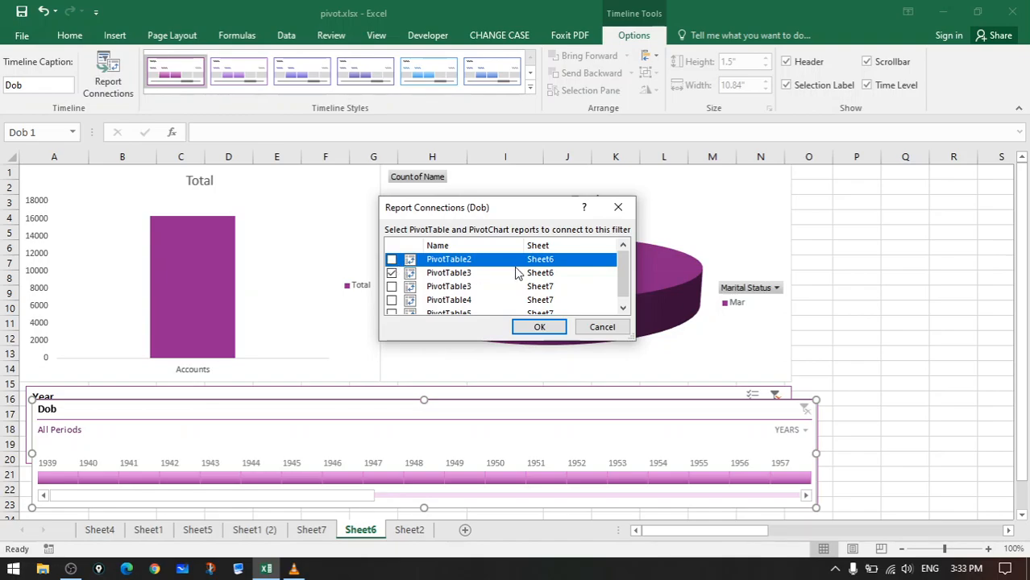
pyautogui.click(391, 260)
pyautogui.click(540, 327)
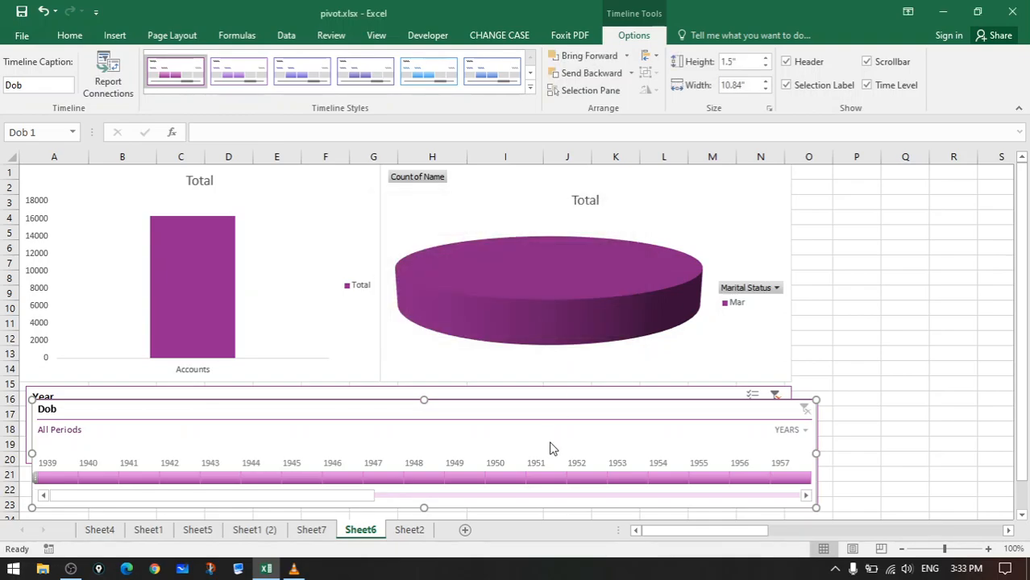
# - Test the Dob timeline on both charts with a 1945 filter, and clear that filter
pyautogui.click(510, 479)
pyautogui.moveTo(474, 483); pyautogui.dragTo(322, 483)
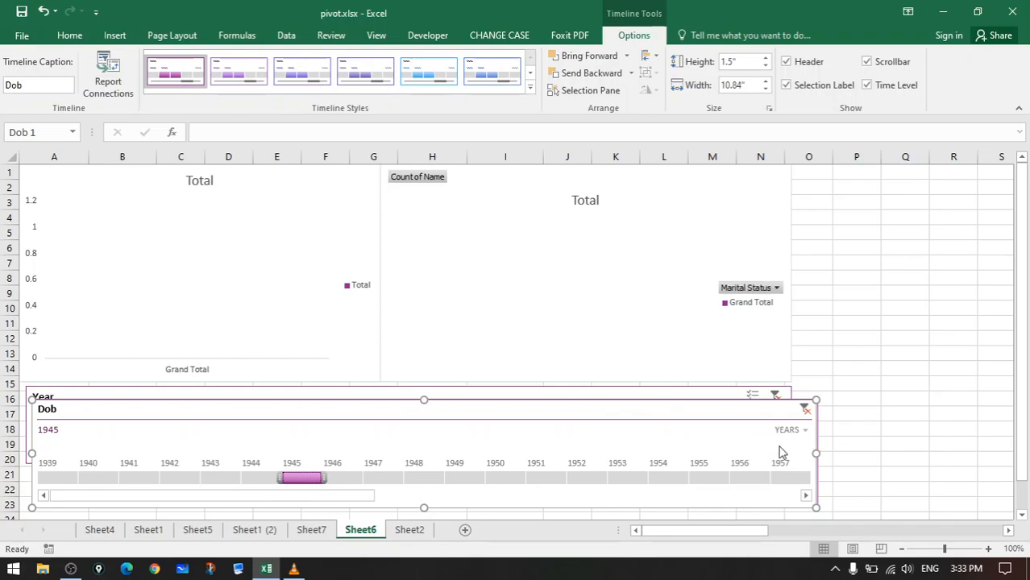
pyautogui.click(803, 409)
# - Move the Dob timeline up over the lower part of both charts, clear of the Year slicer
pyautogui.moveTo(762, 395); pyautogui.dragTo(730, 275)
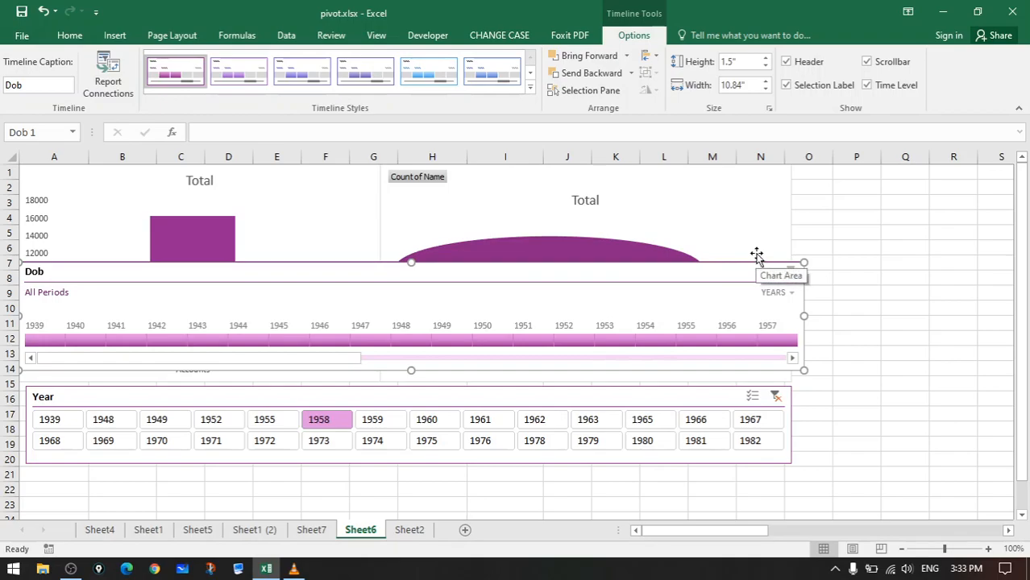